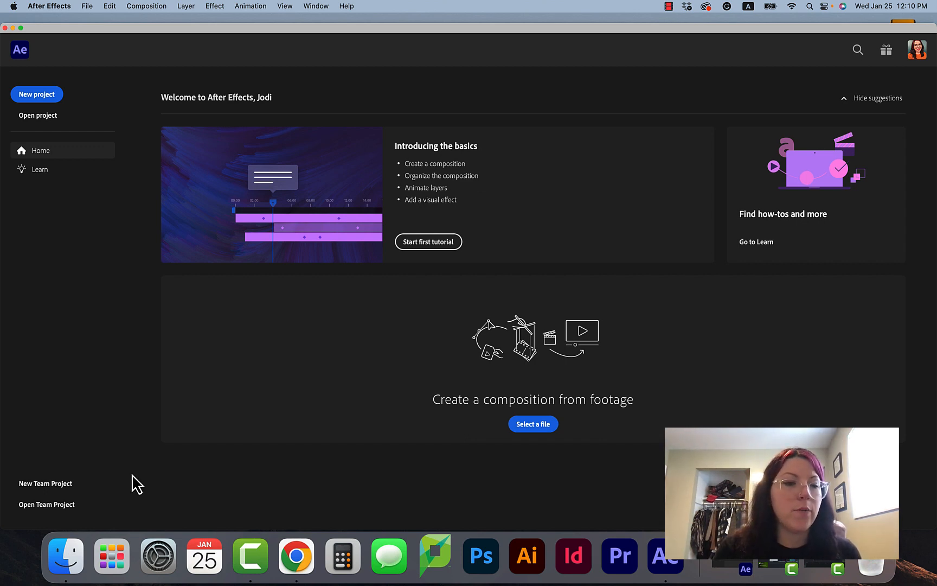
Switch to Finder and create a new folder on the Desktop.
click(70, 562)
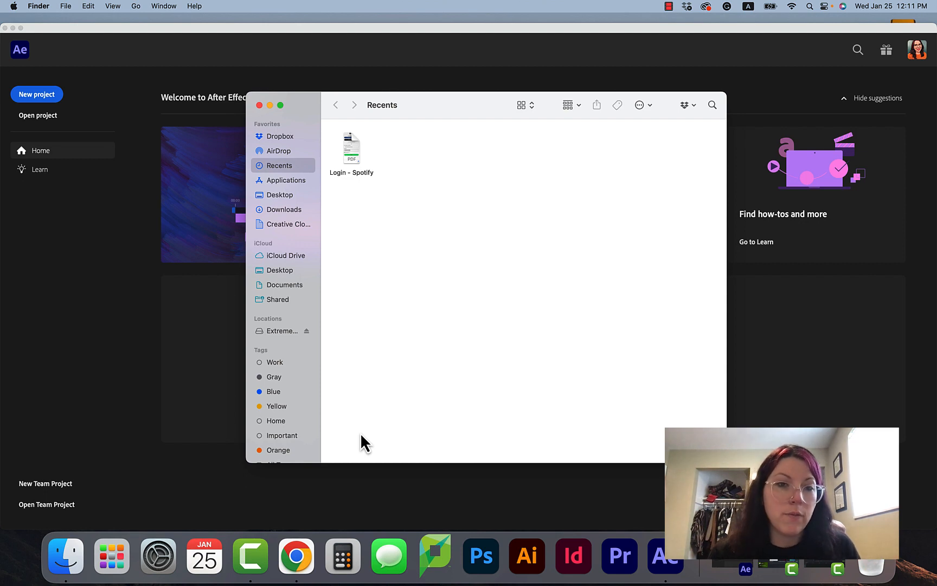
click(281, 197)
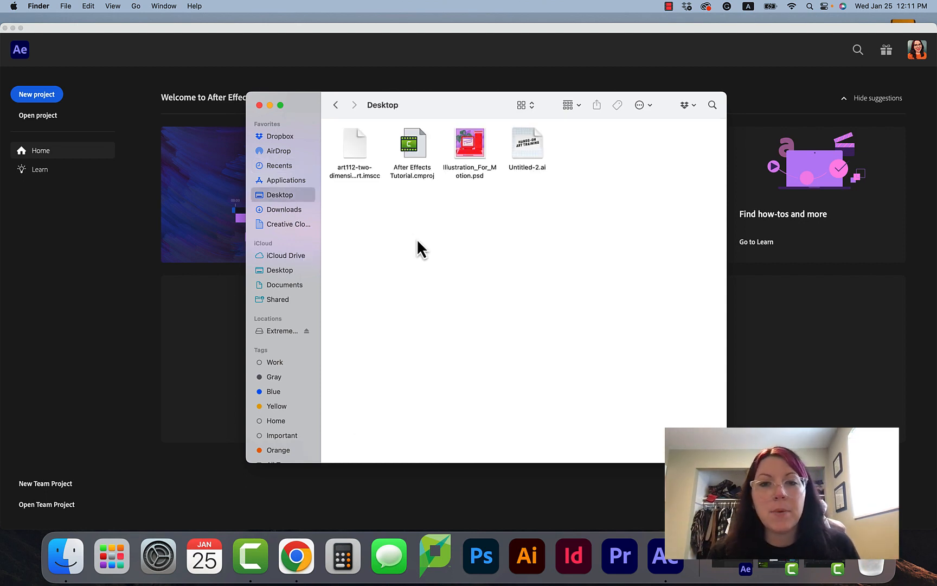
right_click(451, 272)
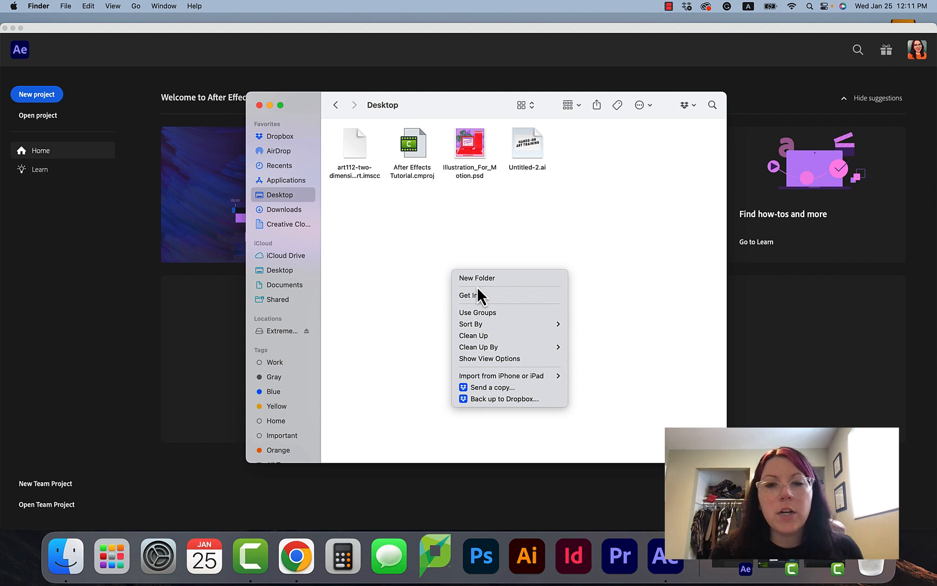
click(476, 279)
key(Return)
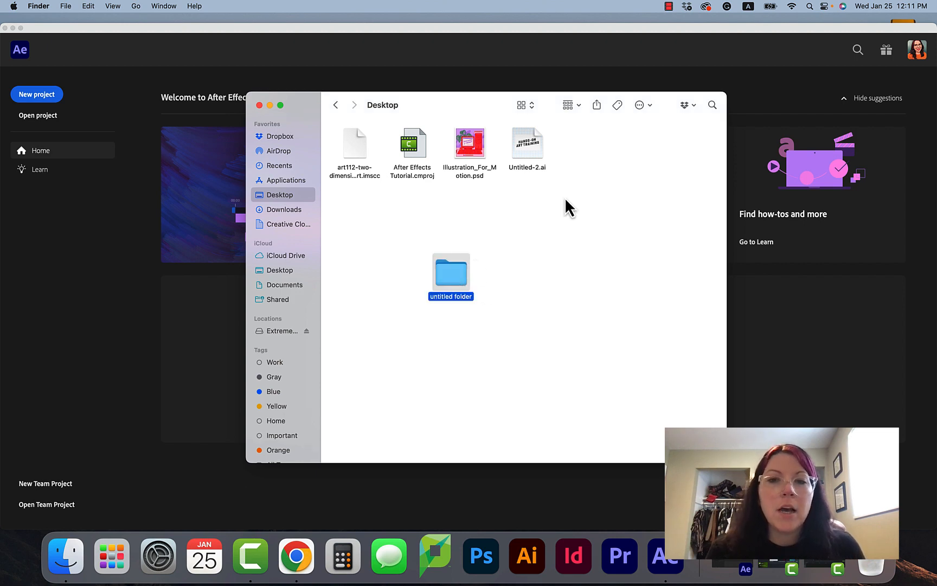
click(549, 243)
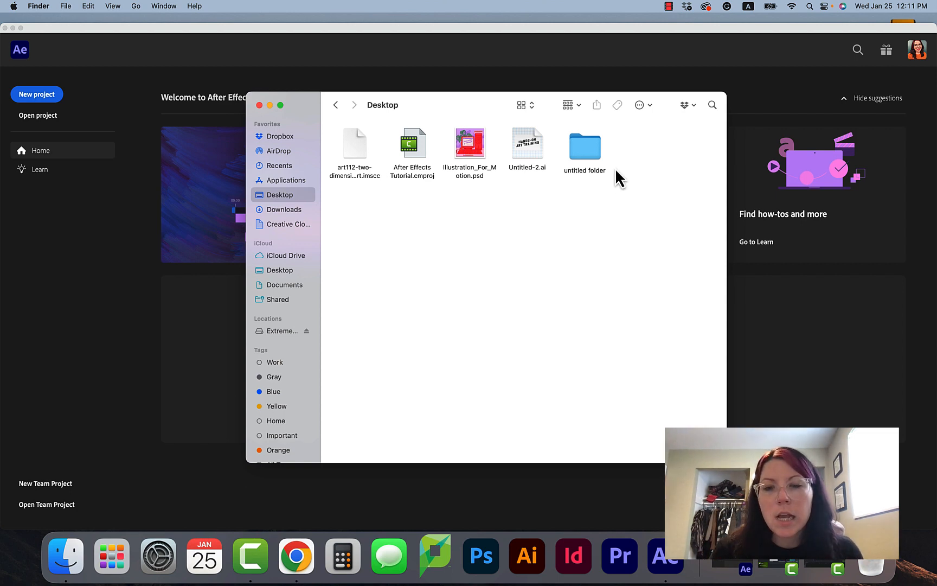
Rename the new Desktop folder as Motion Basics in Illustration.
double_click(586, 171)
click(335, 105)
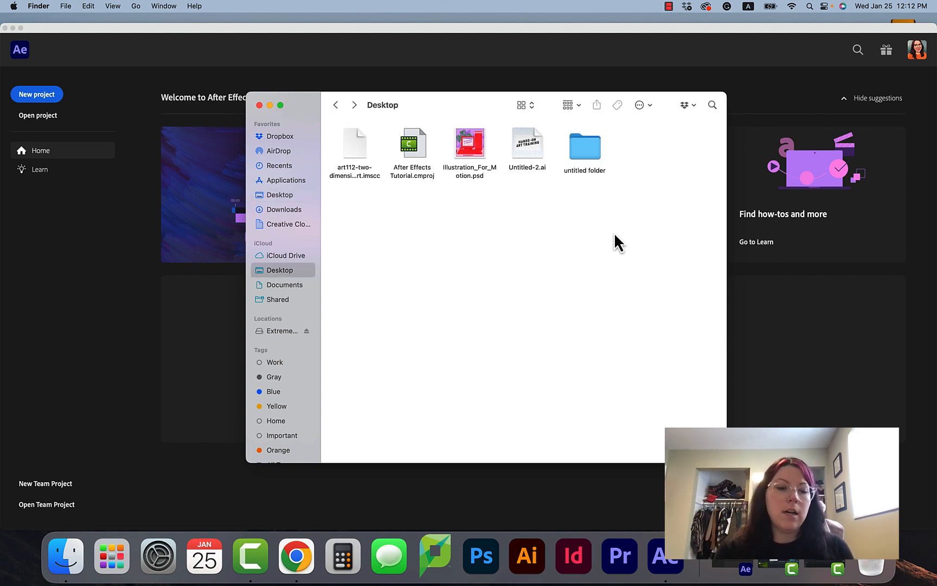
click(594, 172)
right_click(577, 171)
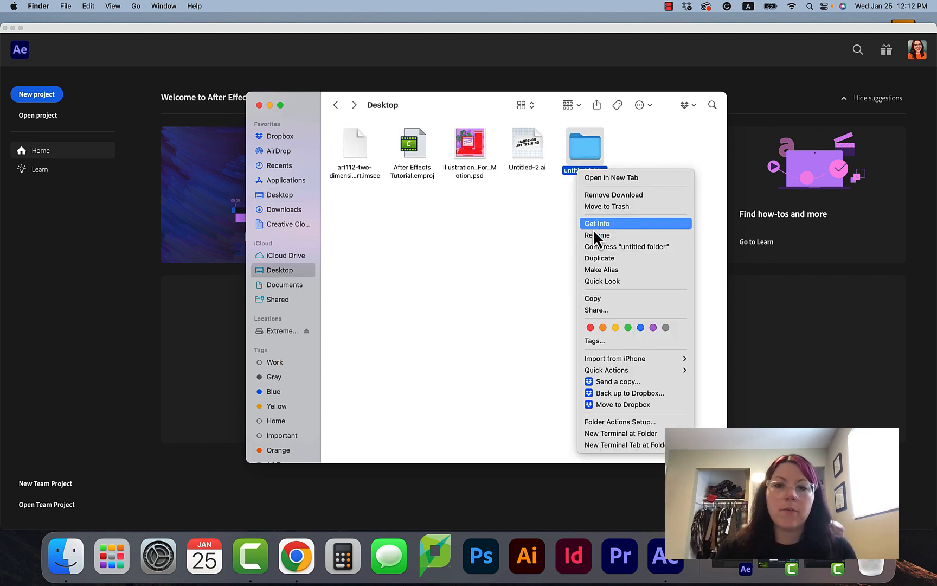
click(593, 235)
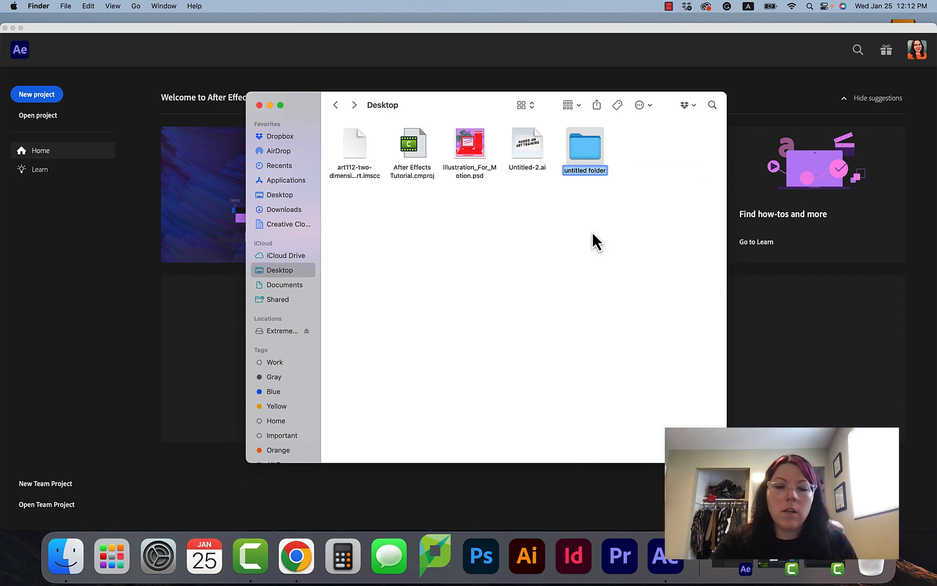
text(Motion Bas)
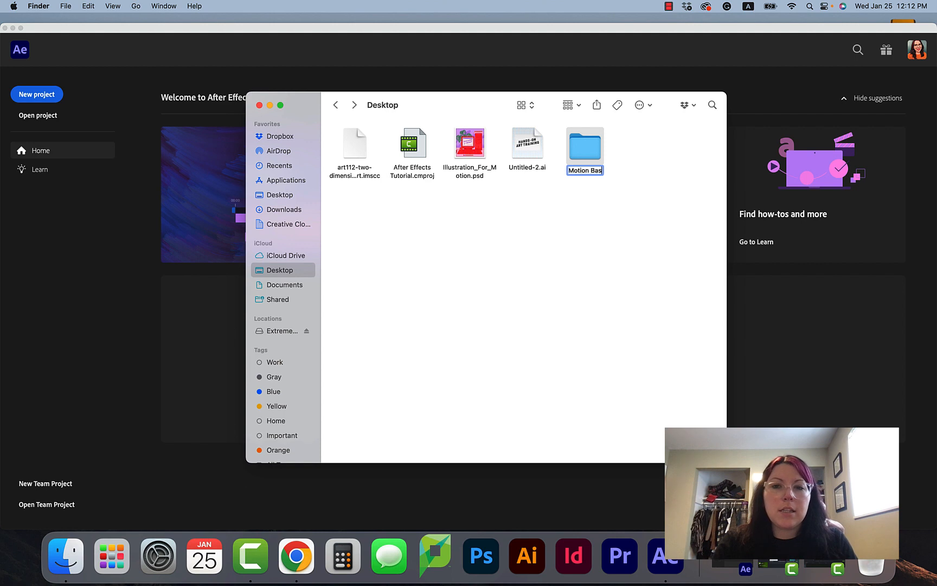
text(ics in Illustration)
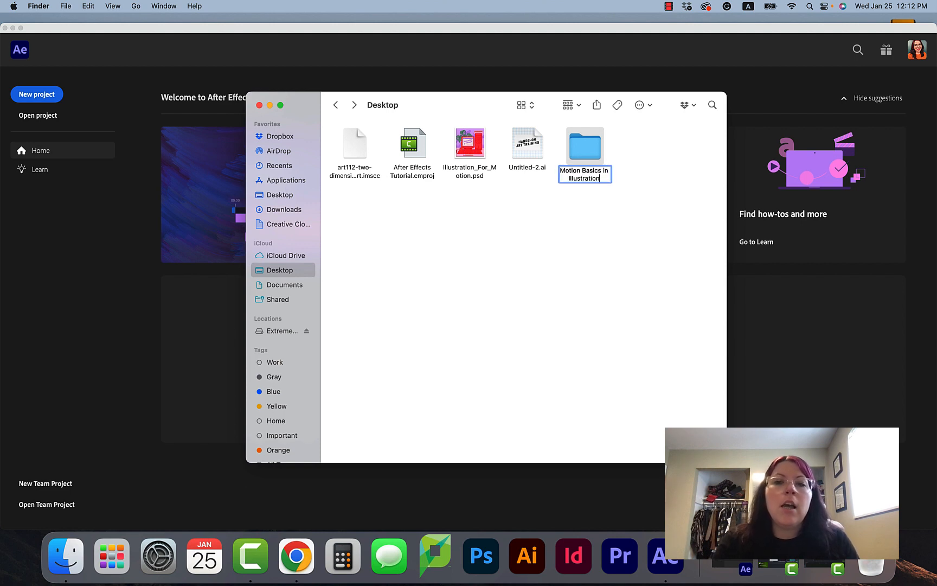
key(Return)
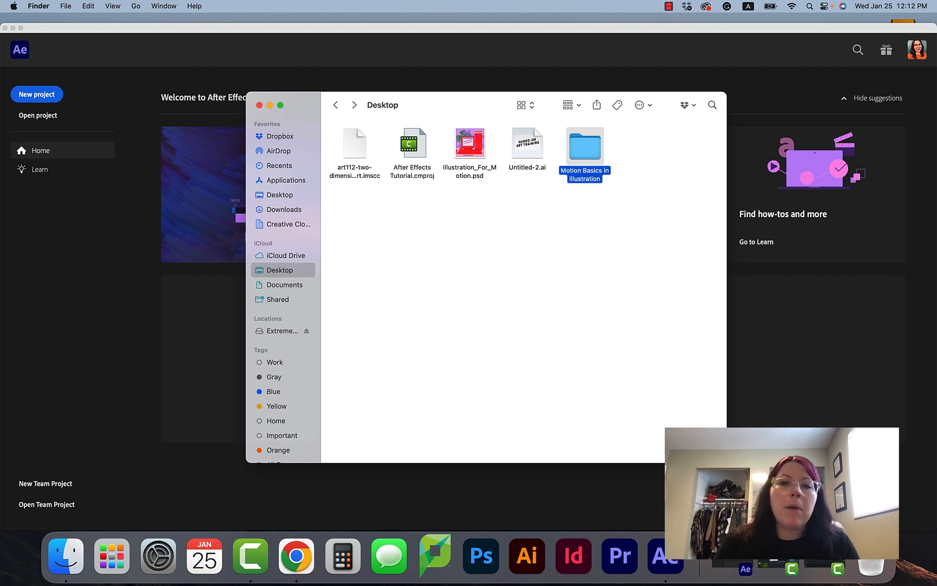
Prefix the folder's name with the creator's first initial and surname, followed by an underscore.
right_click(561, 172)
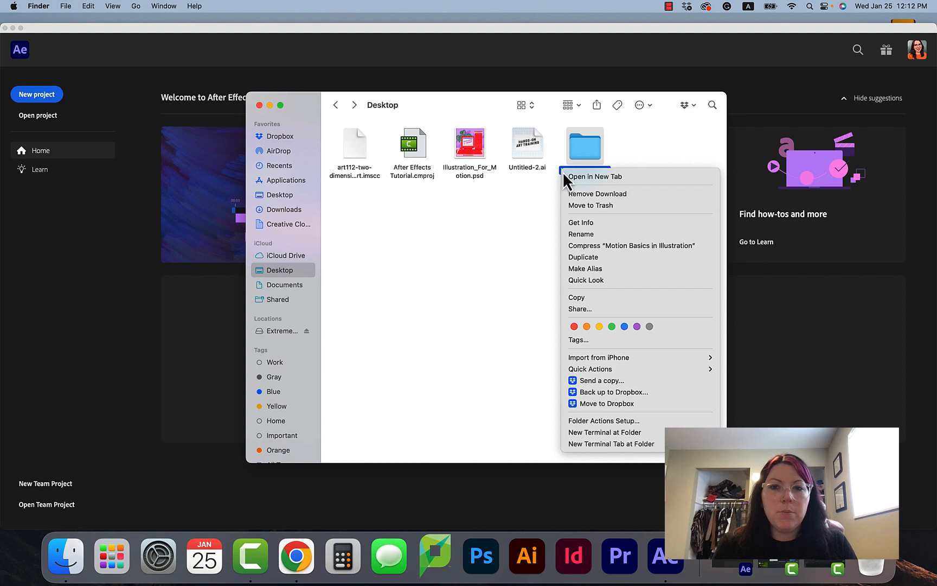
click(581, 229)
key(Left)
text(JKolpakov)
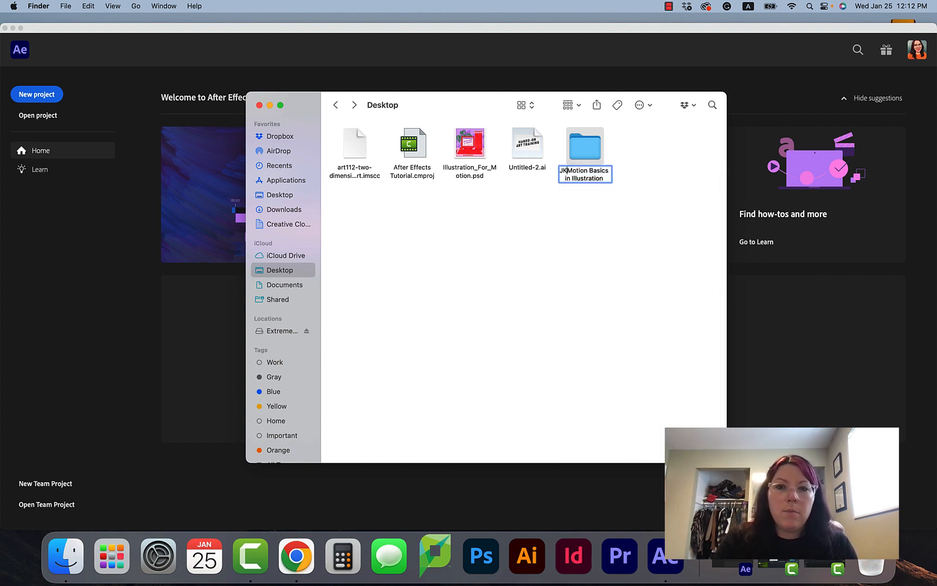
text(_)
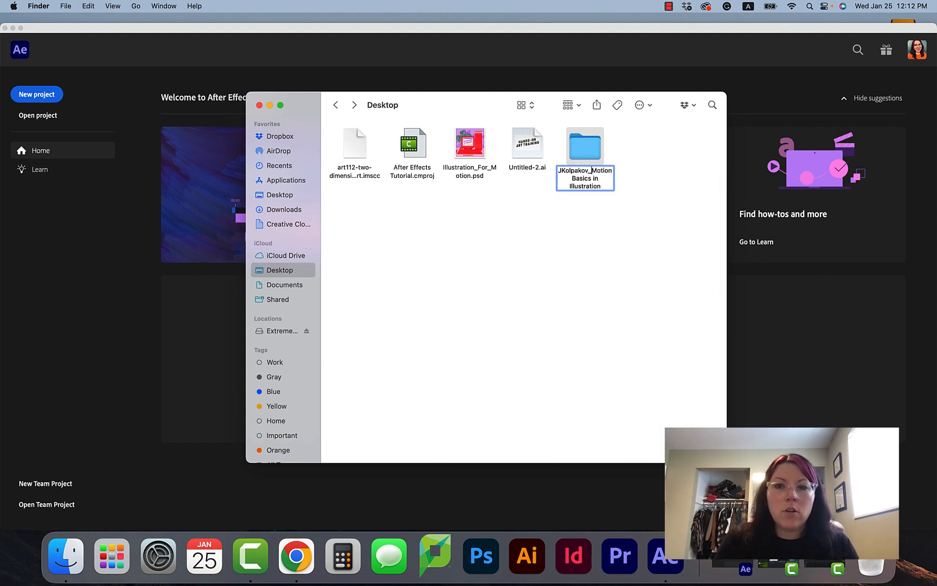
click(564, 222)
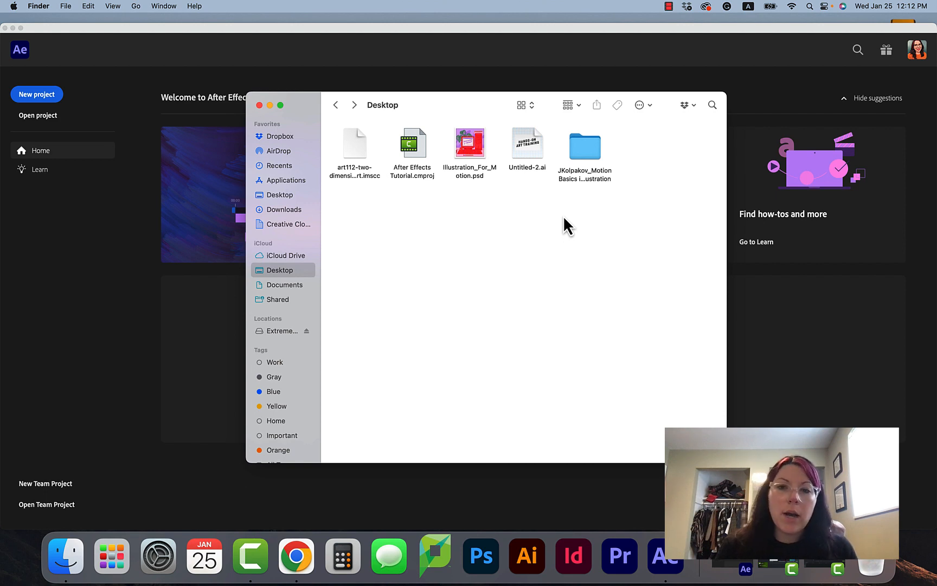
Switch back to After Effects and bring up a new untitled project.
click(122, 343)
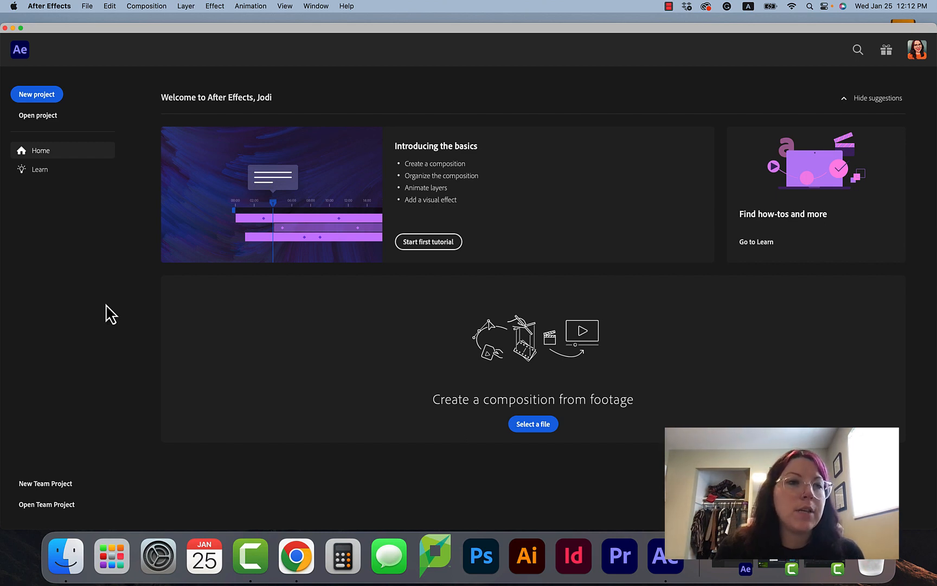
click(42, 120)
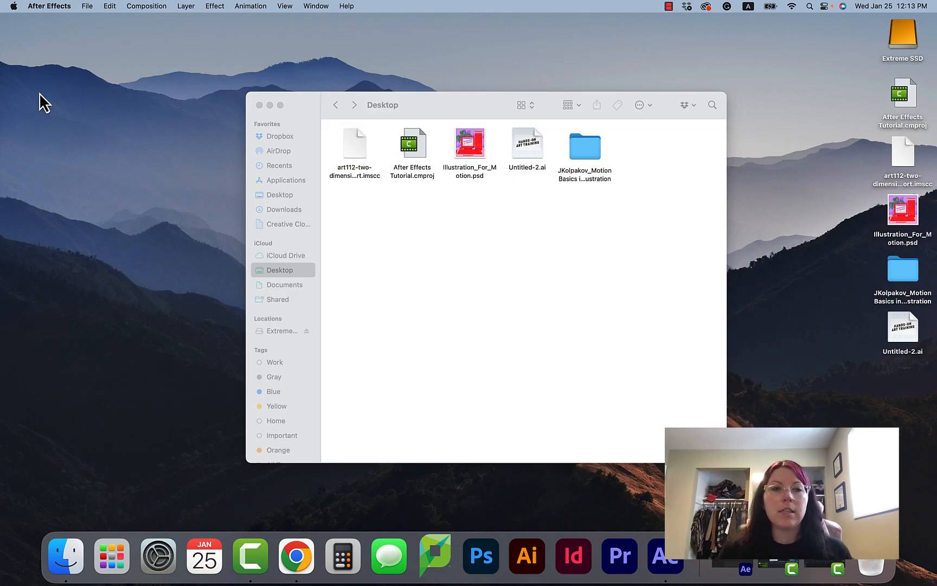
click(729, 567)
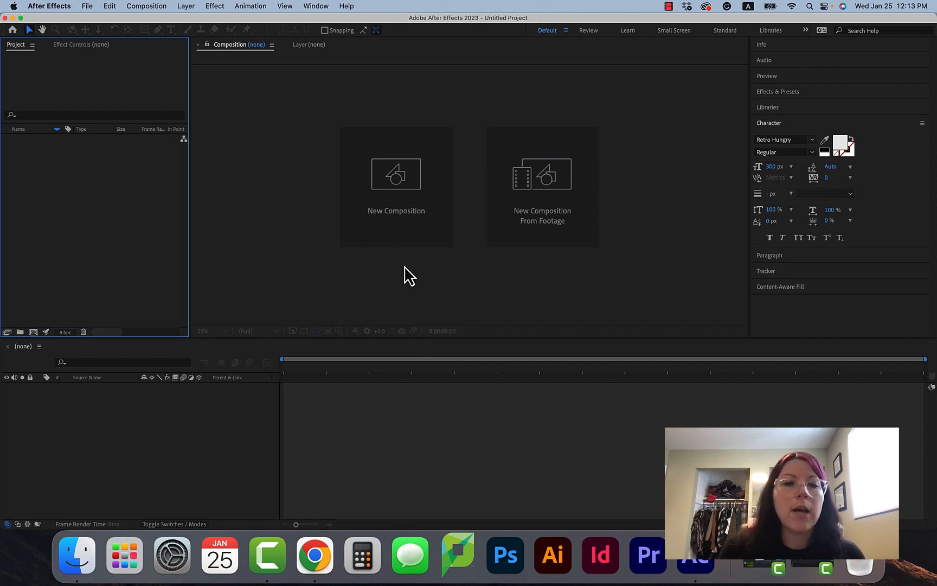
Start a new composition and name it with the creator's initial and surname, an underscore and "Motion Basics in Illustration".
click(418, 225)
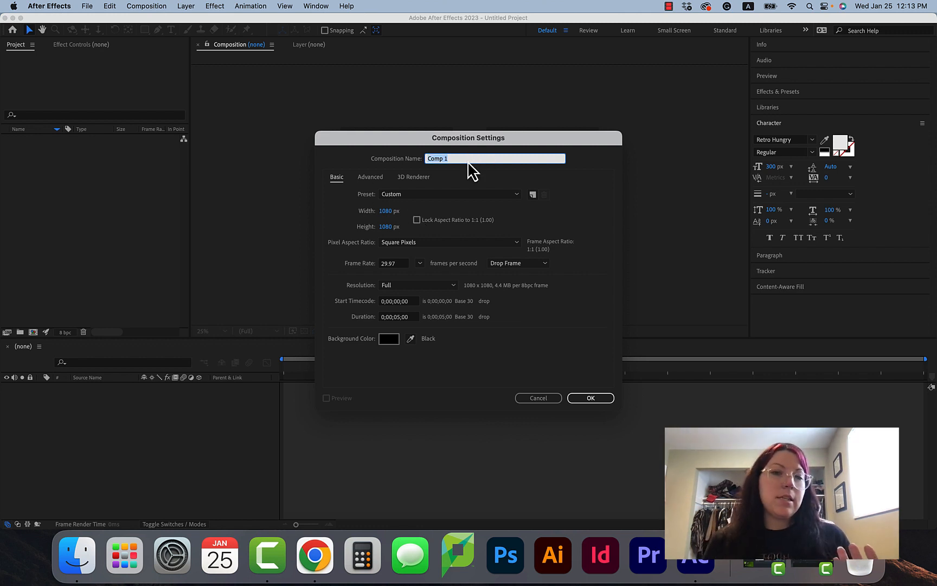
text(JKolp)
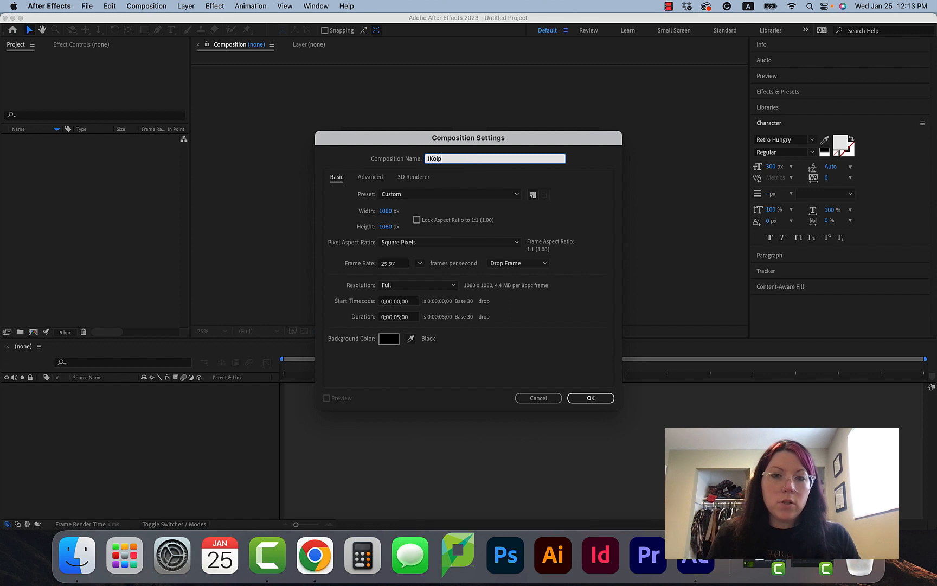
text(akov_Motioon)
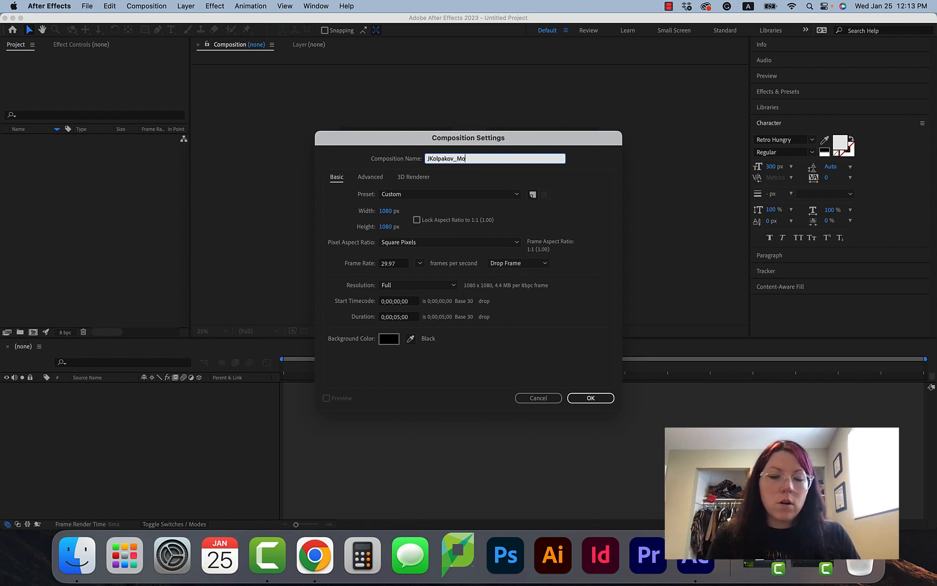
key(BackSpace)
key(BackSpace)
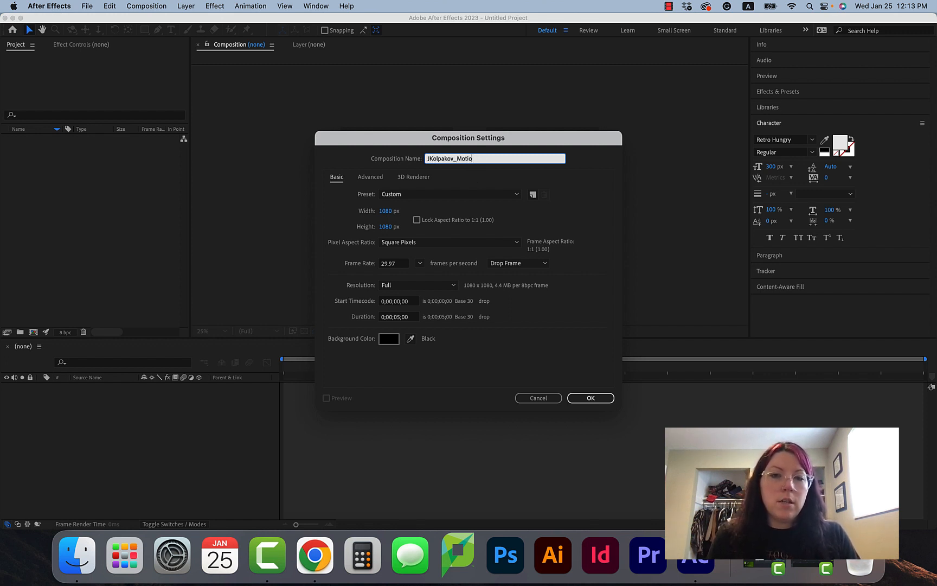
text(on Basics in Illustration)
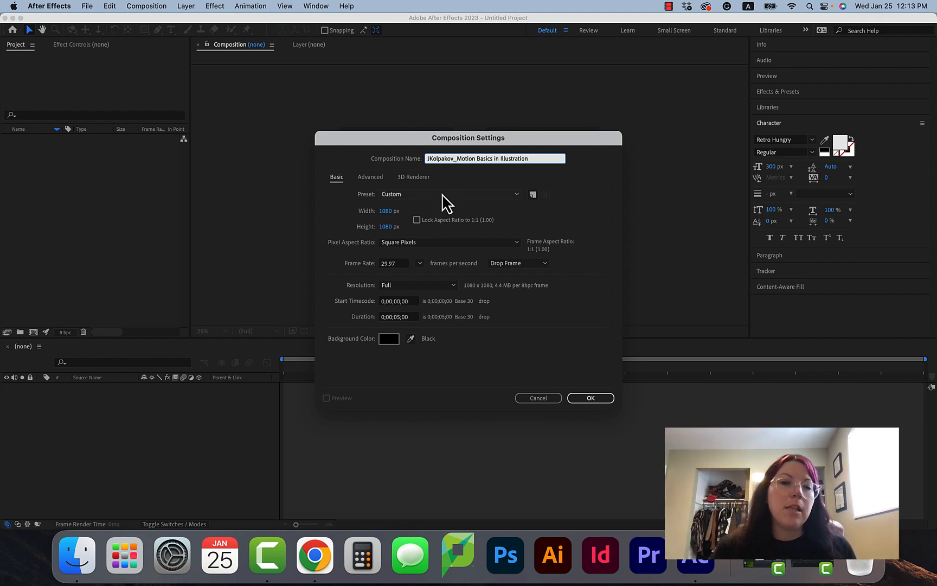
Review the available composition presets and the Advanced and 3D Renderer settings.
click(445, 195)
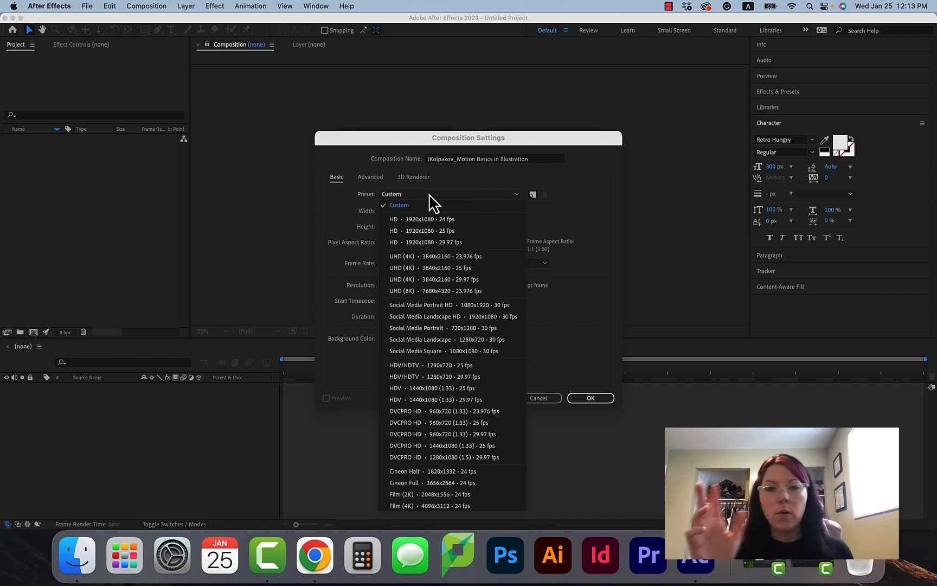
click(429, 194)
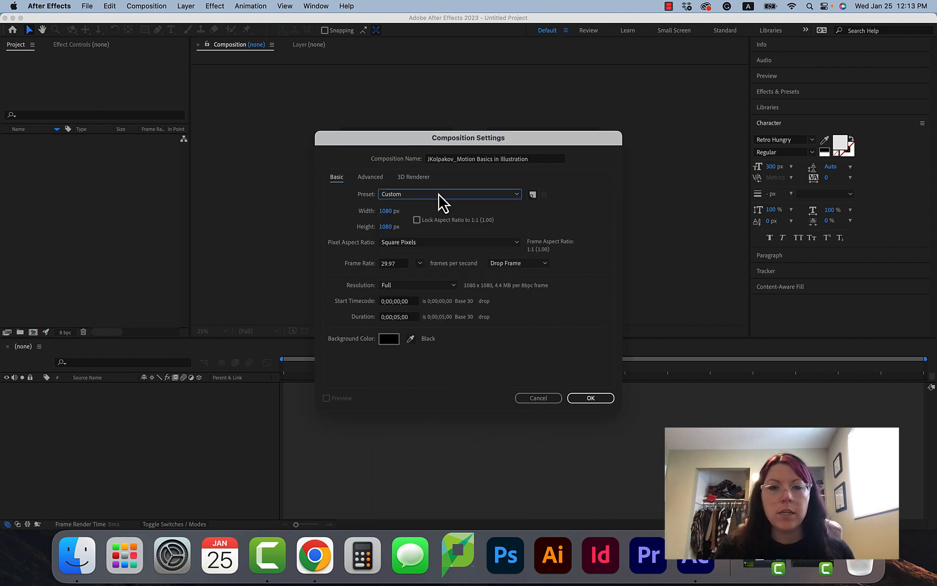
click(370, 177)
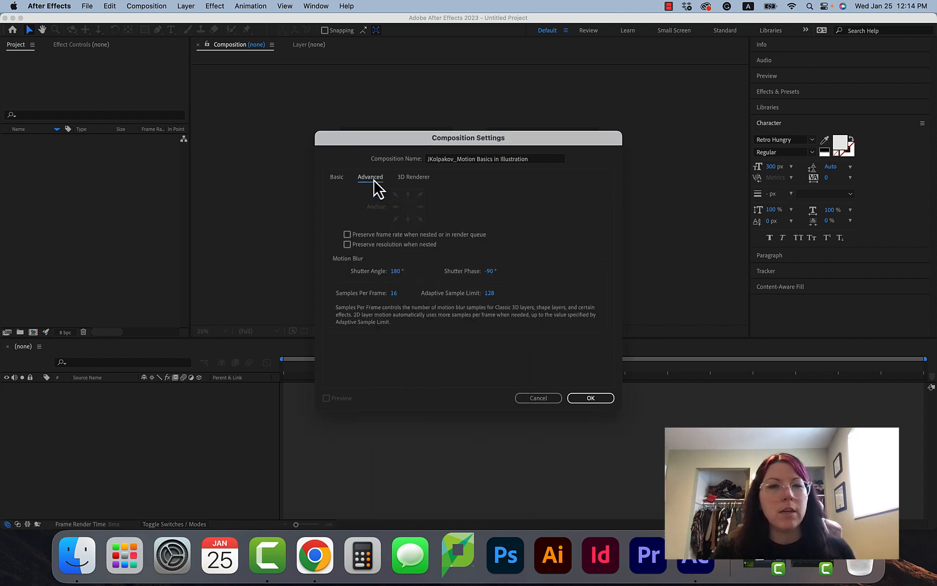
click(404, 180)
click(370, 181)
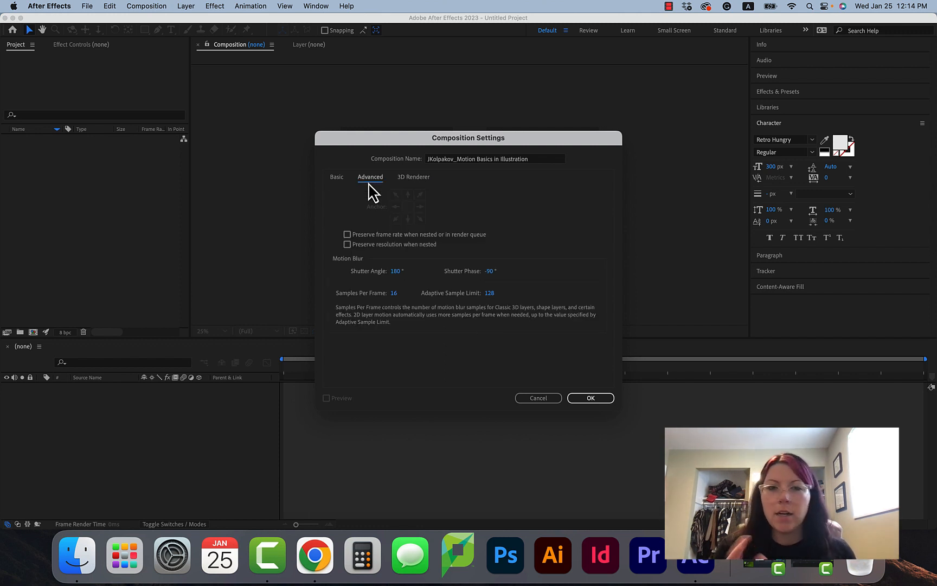
click(337, 178)
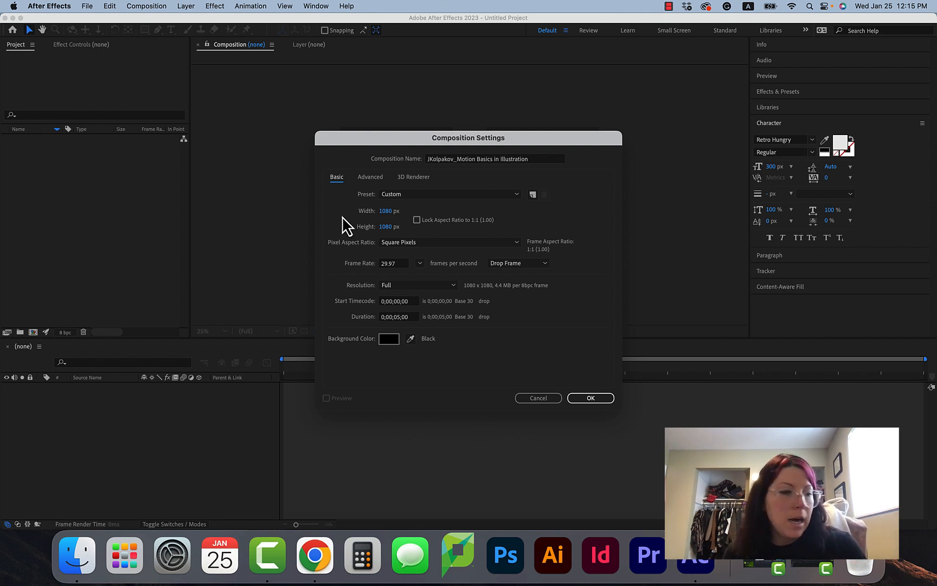
Create the composition at 1920 px wide with the aspect ratio locked to 1:1, then close the project window.
click(416, 220)
click(387, 211)
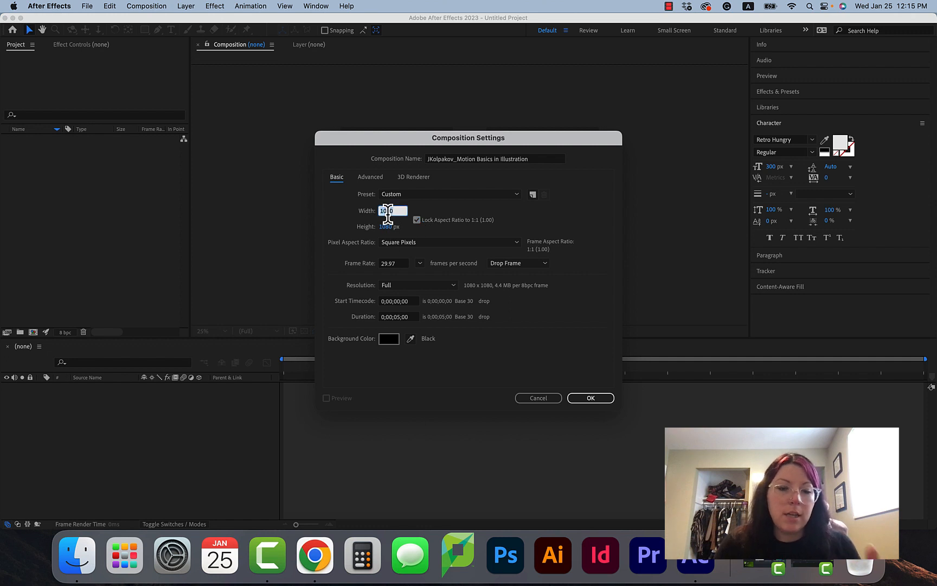
text(1920)
key(Return)
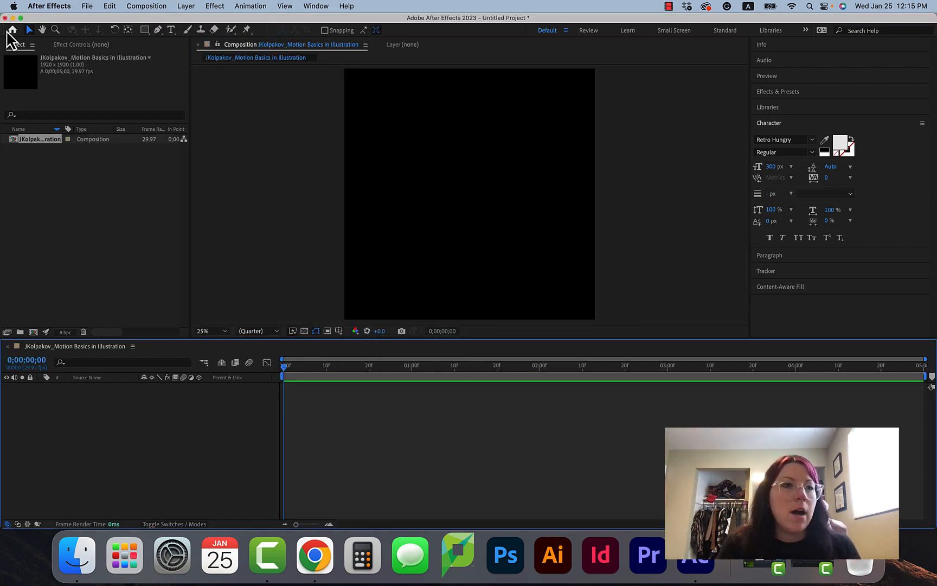
click(4, 18)
click(432, 292)
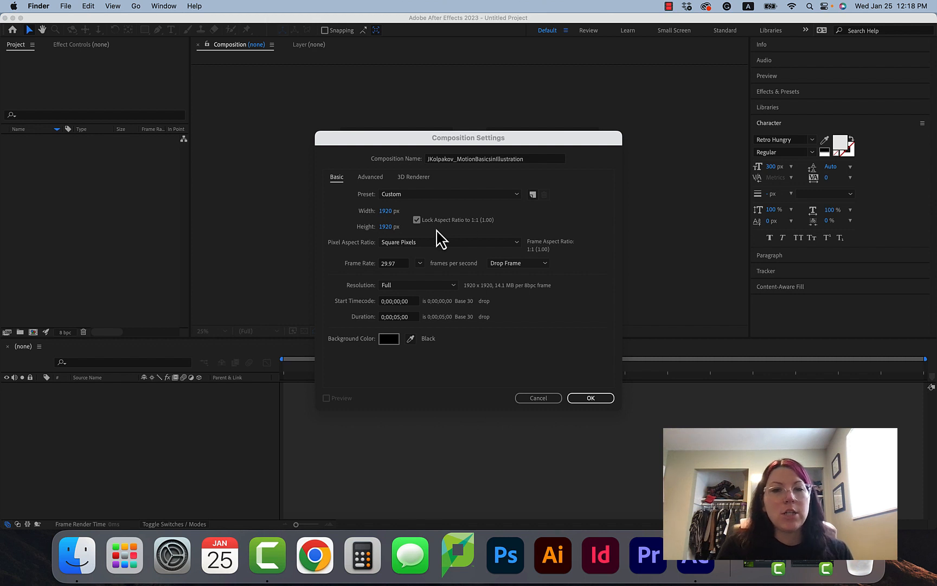
Set the new composition's width to 1080 px with the aspect ratio locked to 1:1.
click(421, 227)
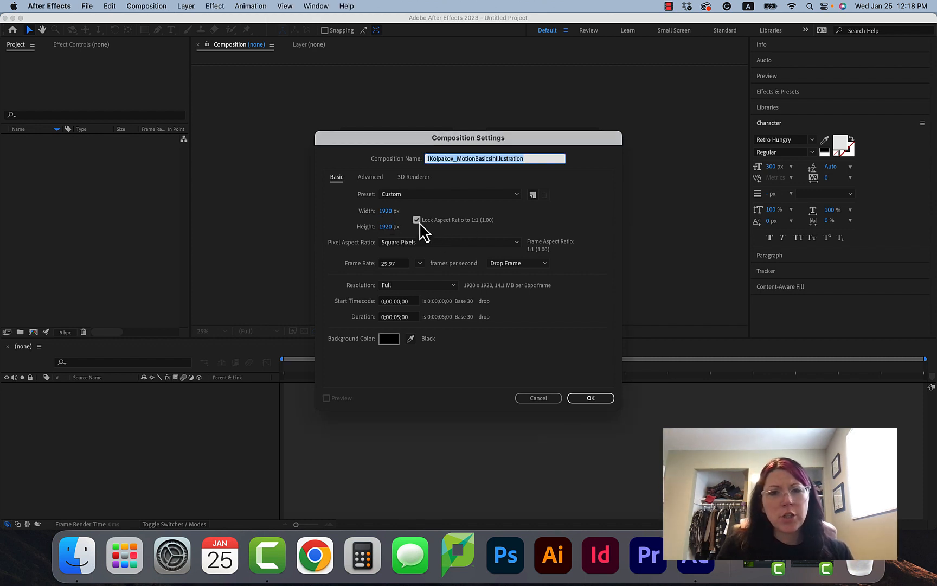
click(385, 211)
text(1980)
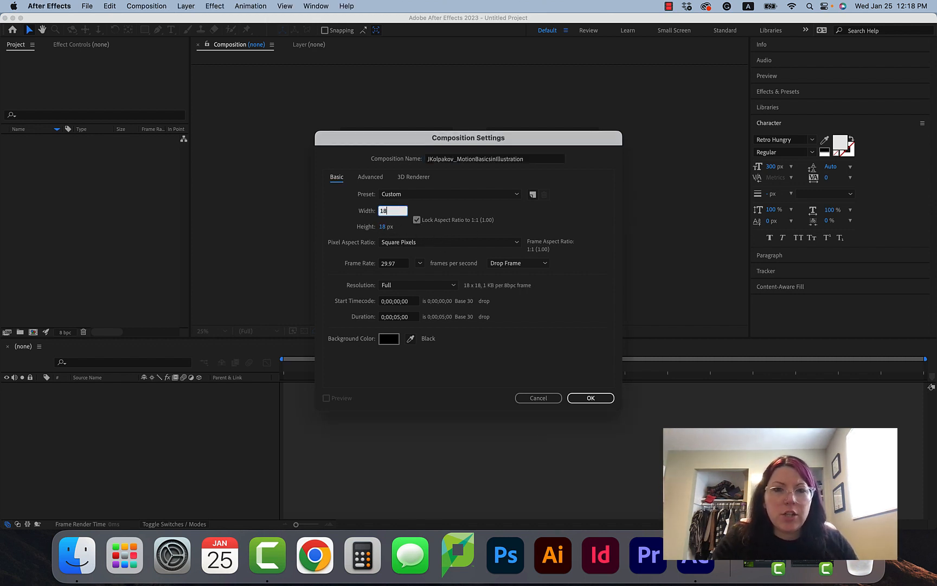
key(BackSpace)
key(BackSpace)
key(BackSpace)
text(080)
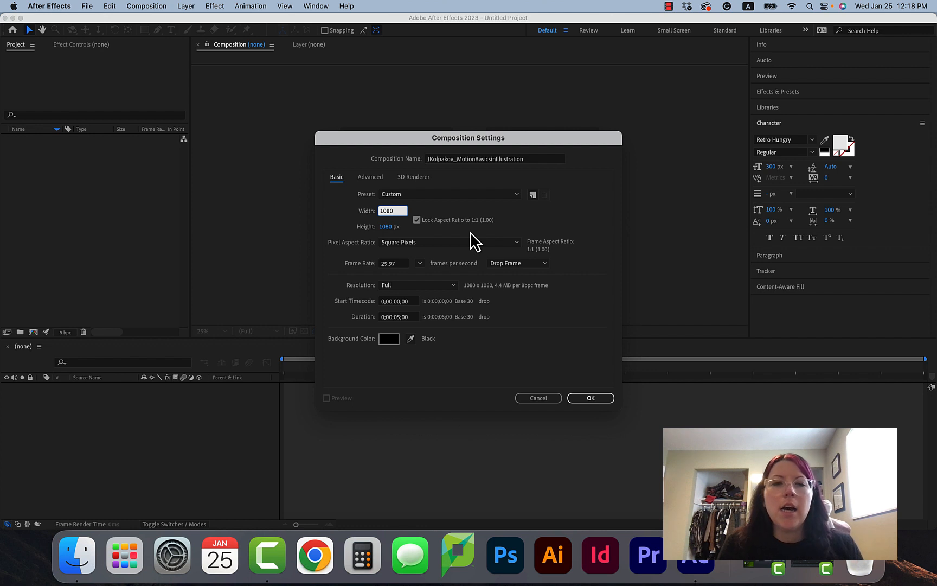
Try locking the aspect ratio to 16:9 at a width of 1920 px and reducing the width to 1080 px.
click(416, 220)
click(391, 210)
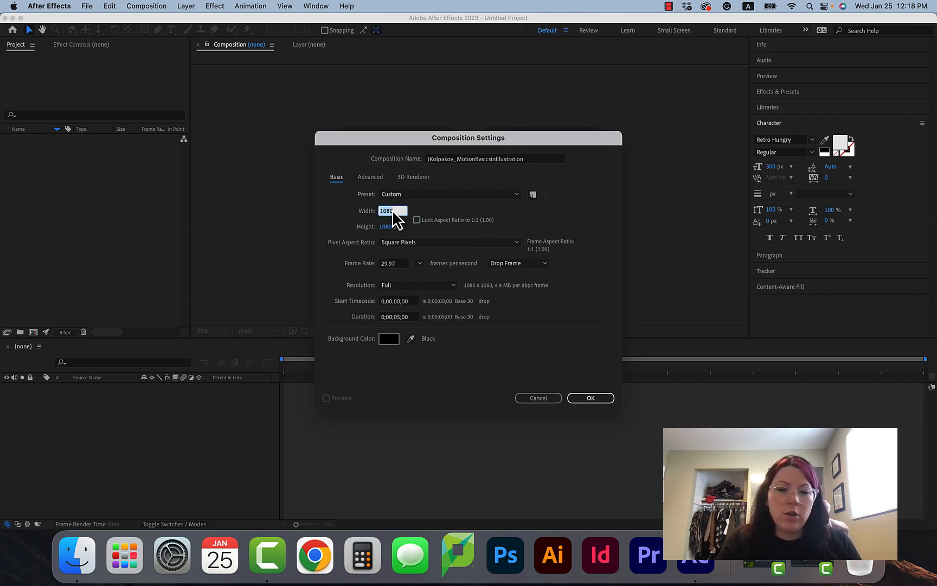
text(1920)
click(508, 219)
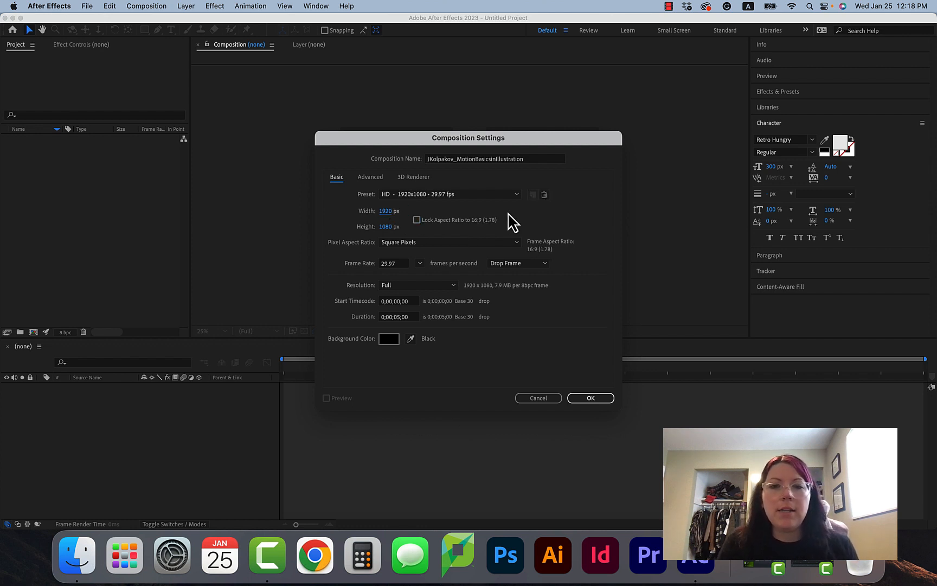
click(416, 220)
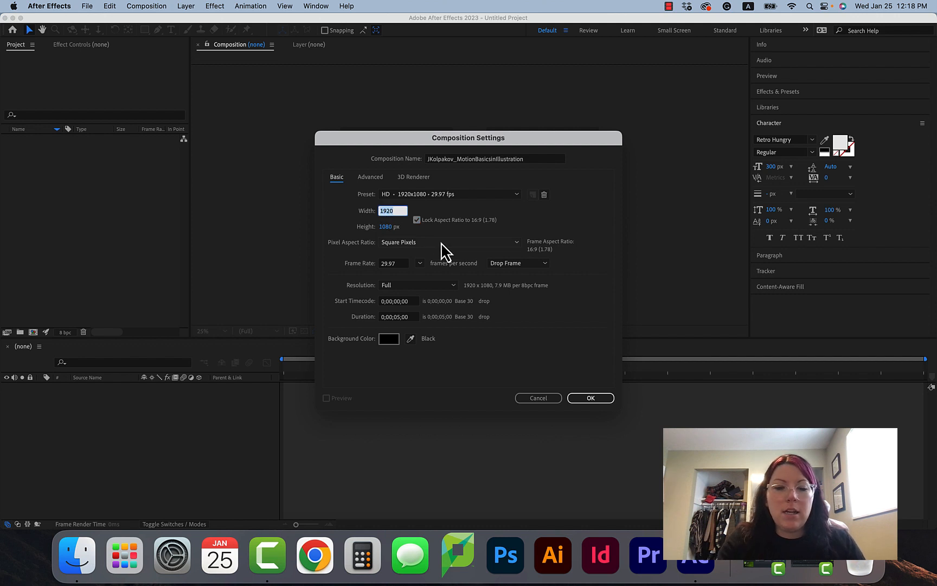
text(1080)
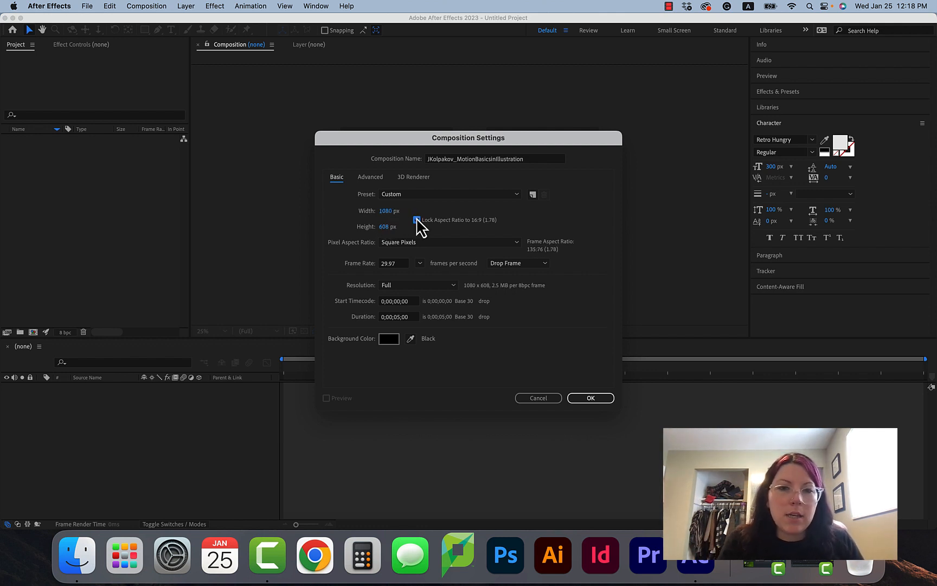
Unlock the aspect ratio, set the composition height to 1080 px and lock the ratio to 1:1.
click(416, 219)
click(386, 226)
text(1080)
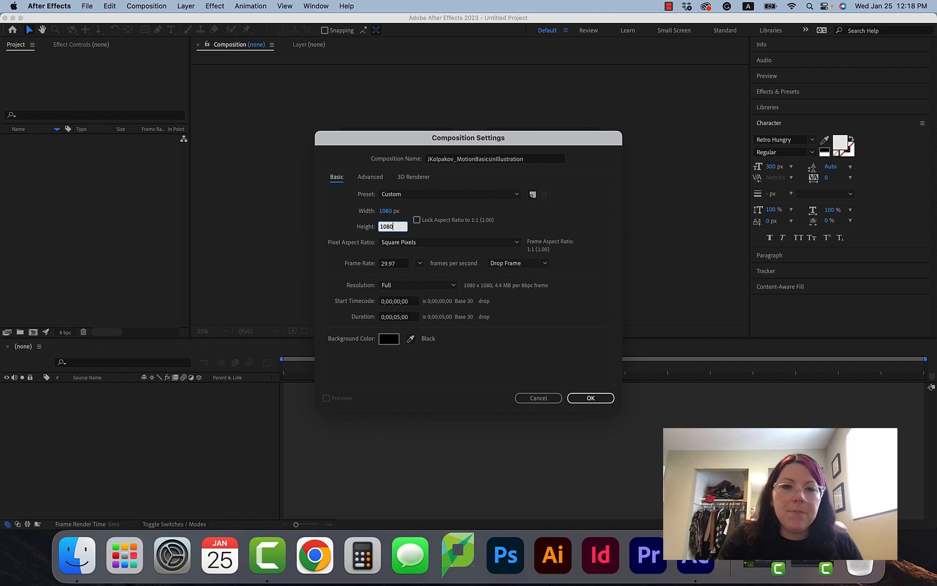
click(439, 220)
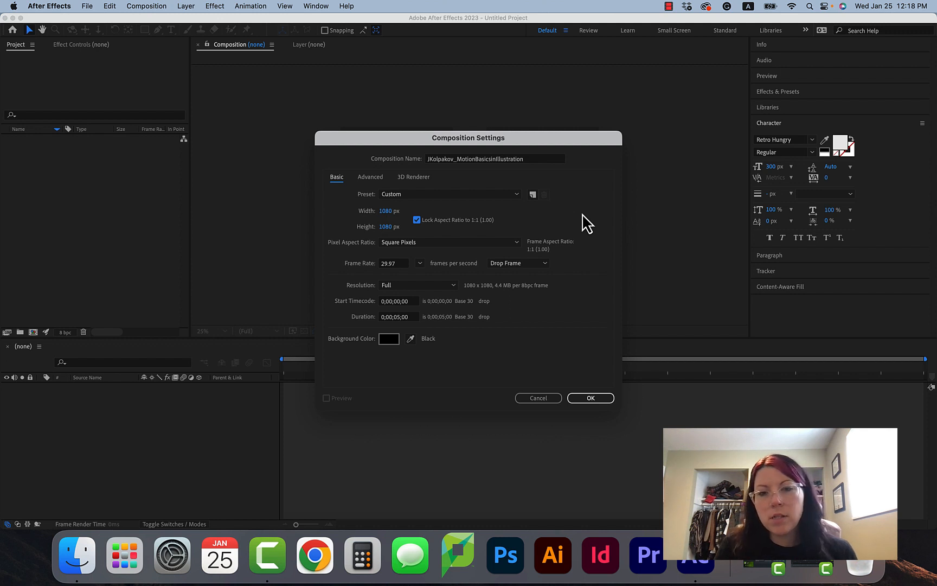
Keep the pixel aspect ratio on Square Pixels and set the frame rate to 23.975 frames per second.
click(446, 244)
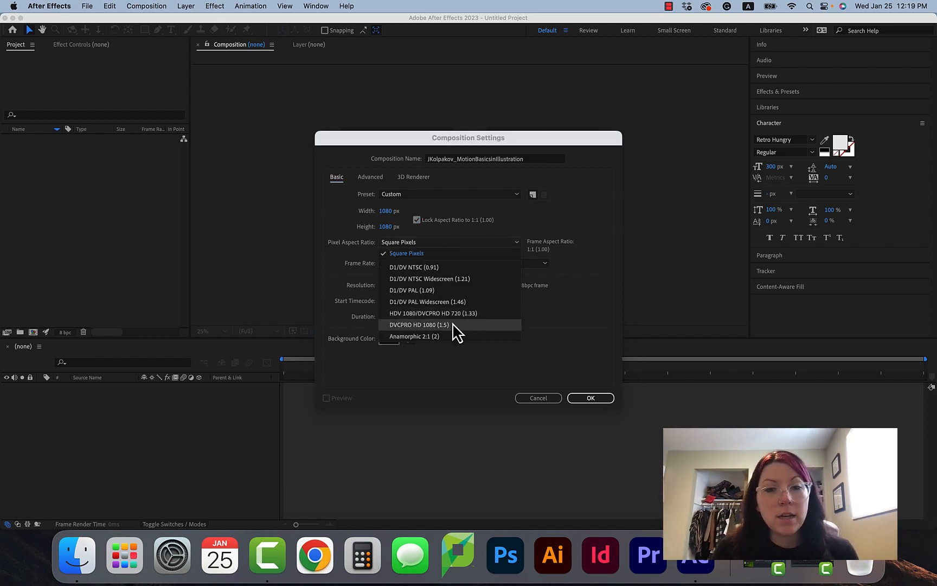
click(424, 254)
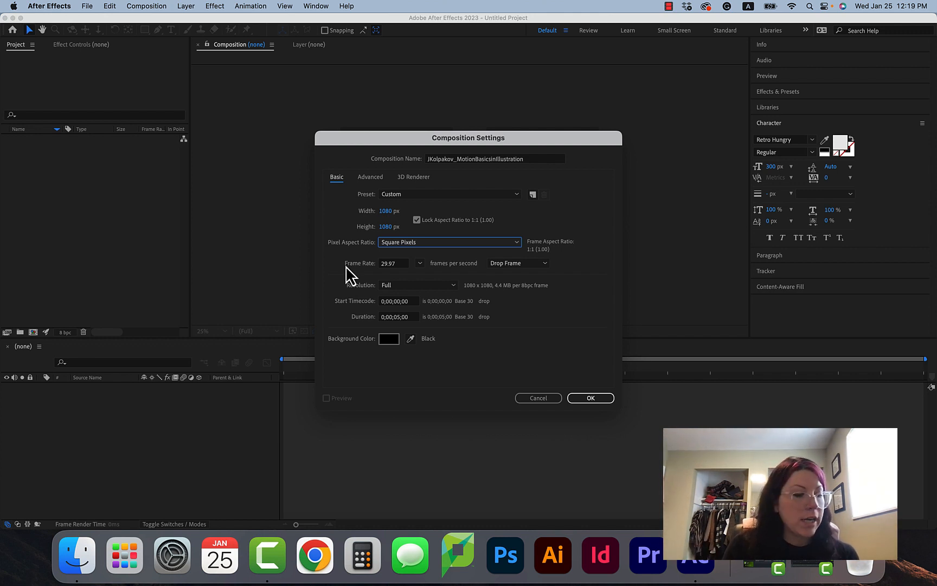
click(390, 264)
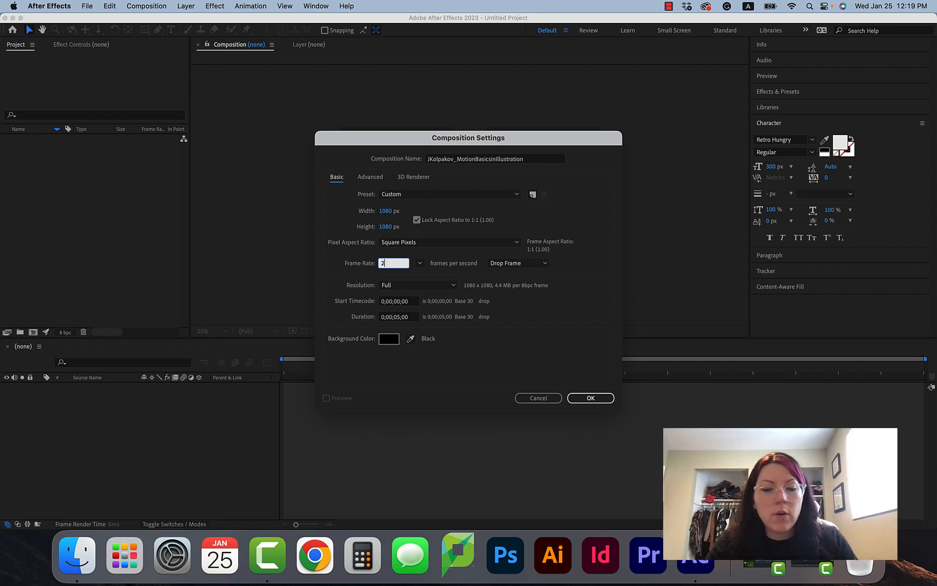
text(23.975)
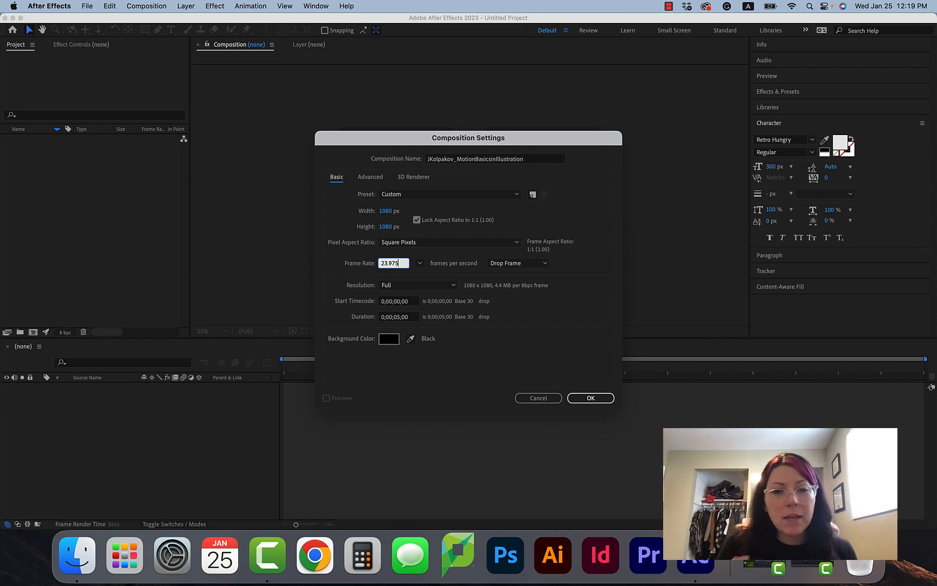
click(525, 268)
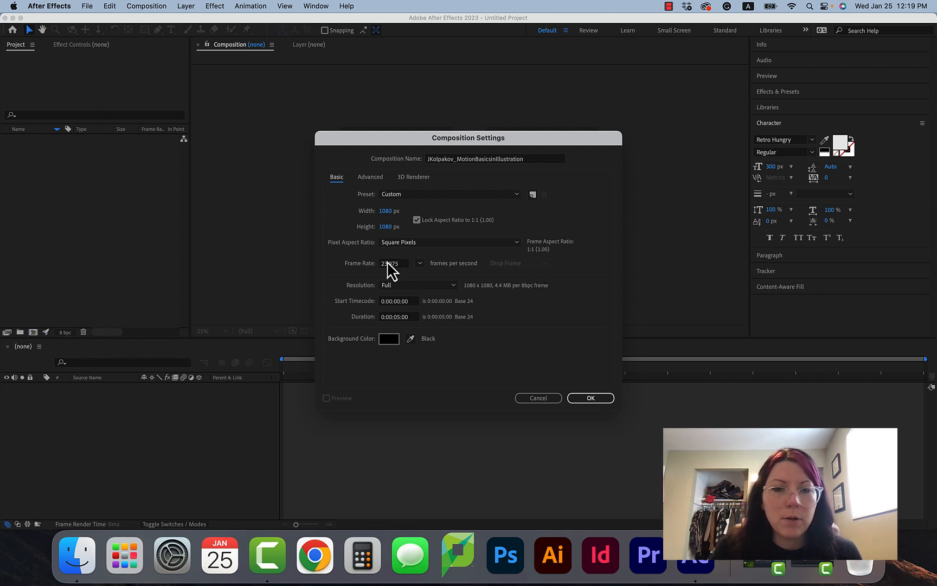
click(403, 263)
click(536, 277)
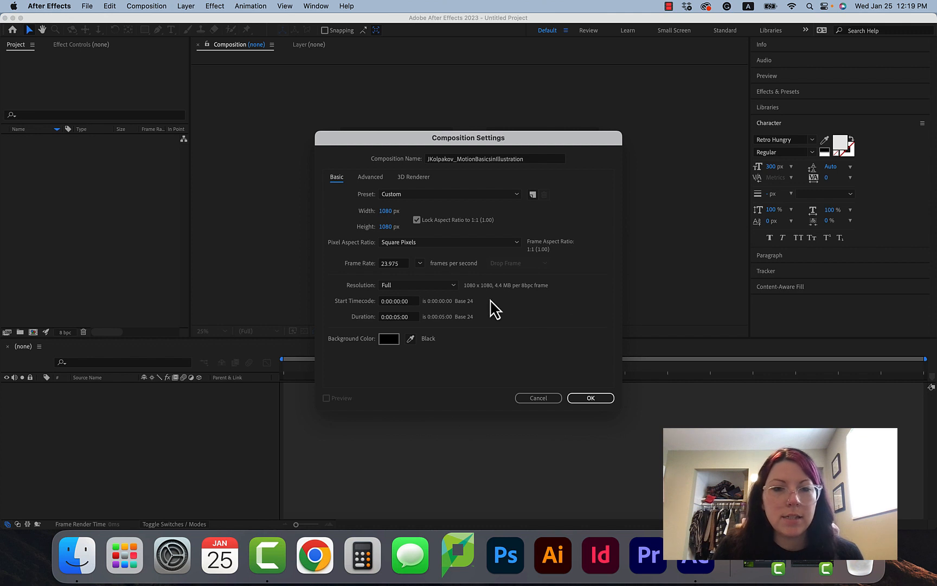
Try the Half resolution for the composition and return it to Full.
click(448, 287)
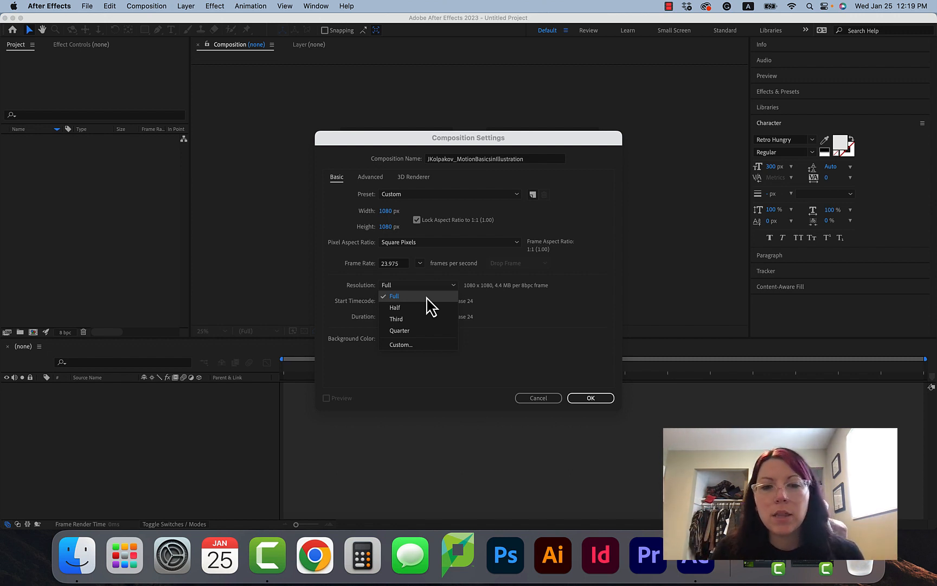
click(427, 297)
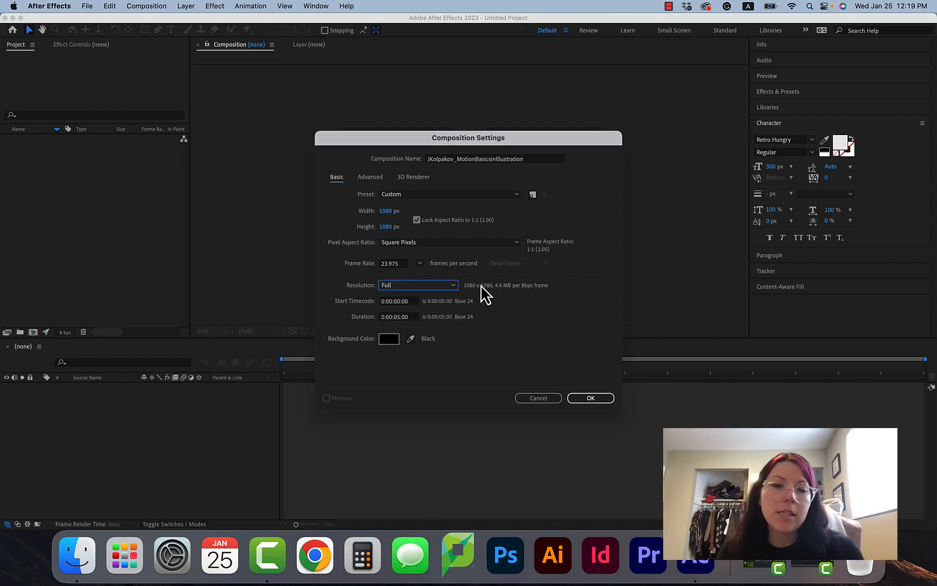
click(444, 286)
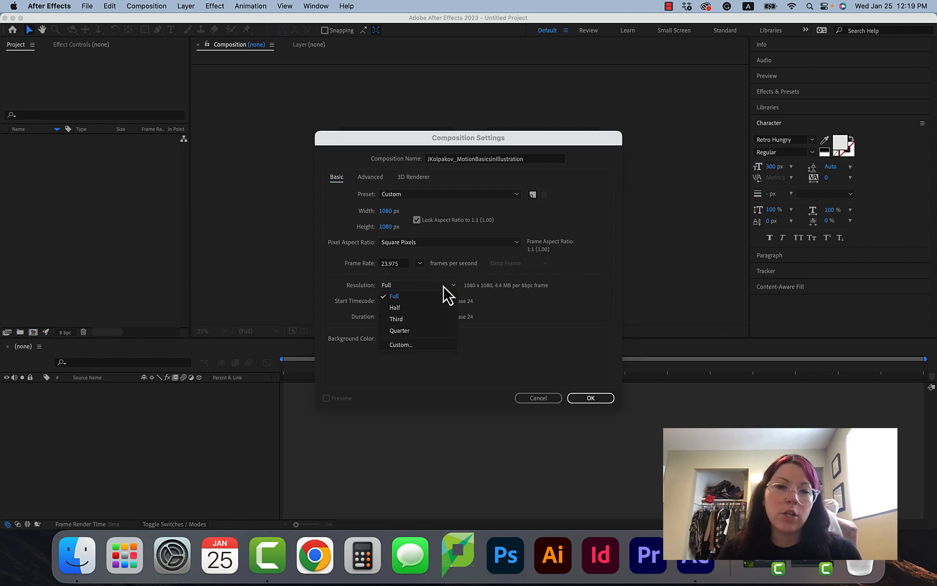
click(415, 307)
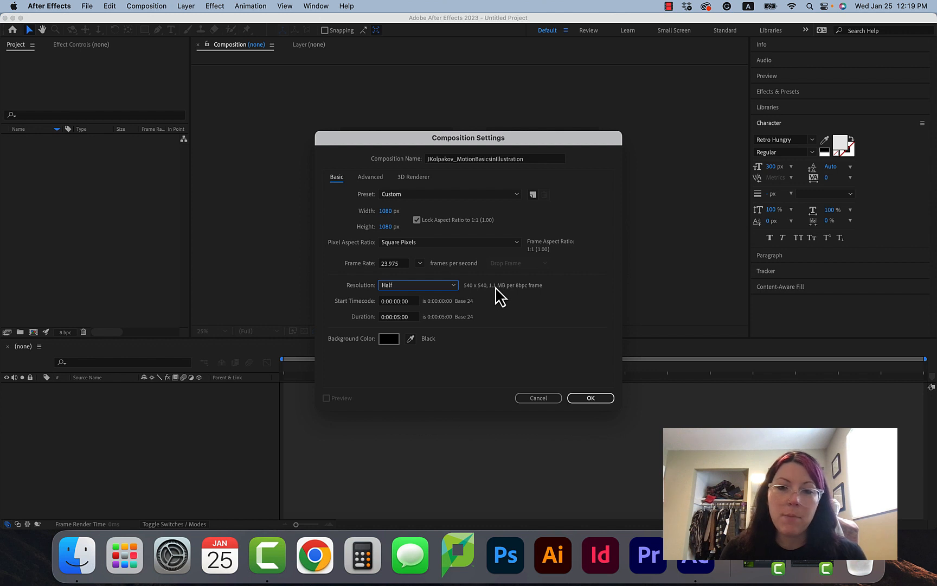
click(443, 286)
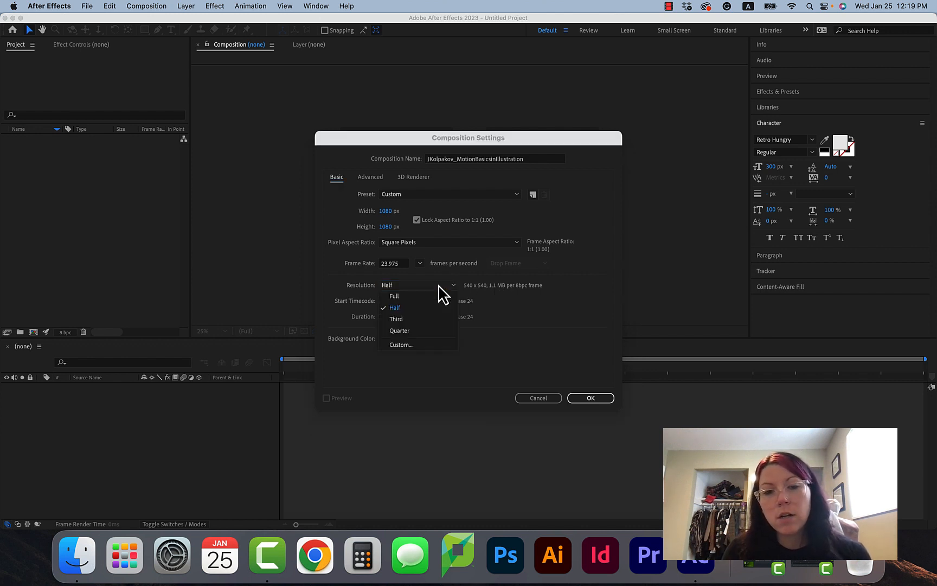
click(416, 297)
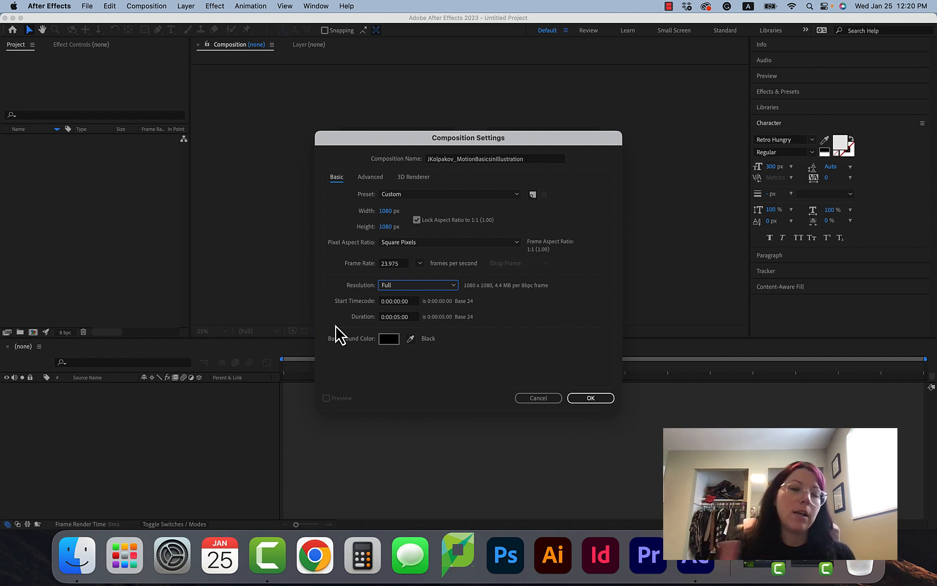
Set the composition's duration to 7 seconds (0:00:07:00).
click(400, 316)
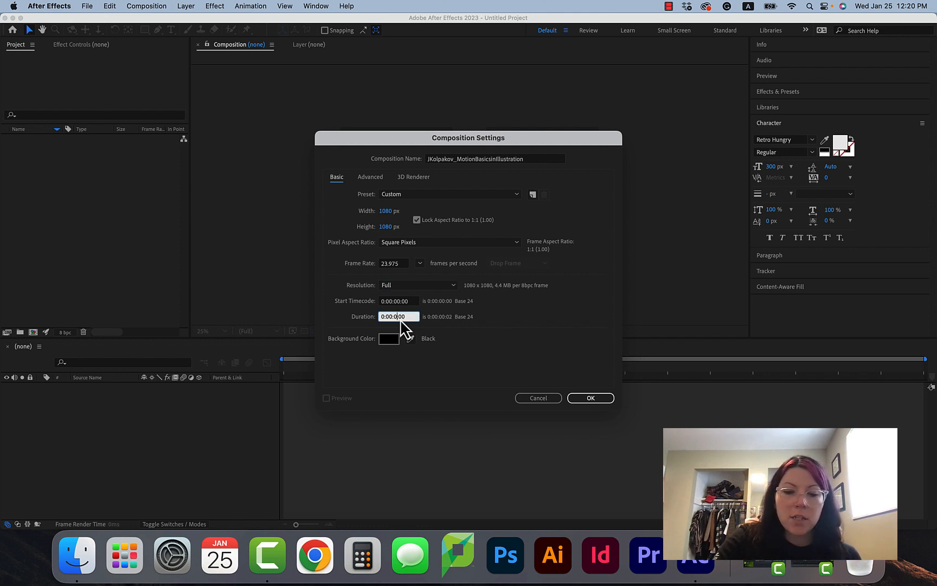
key(BackSpace)
text(7)
click(503, 320)
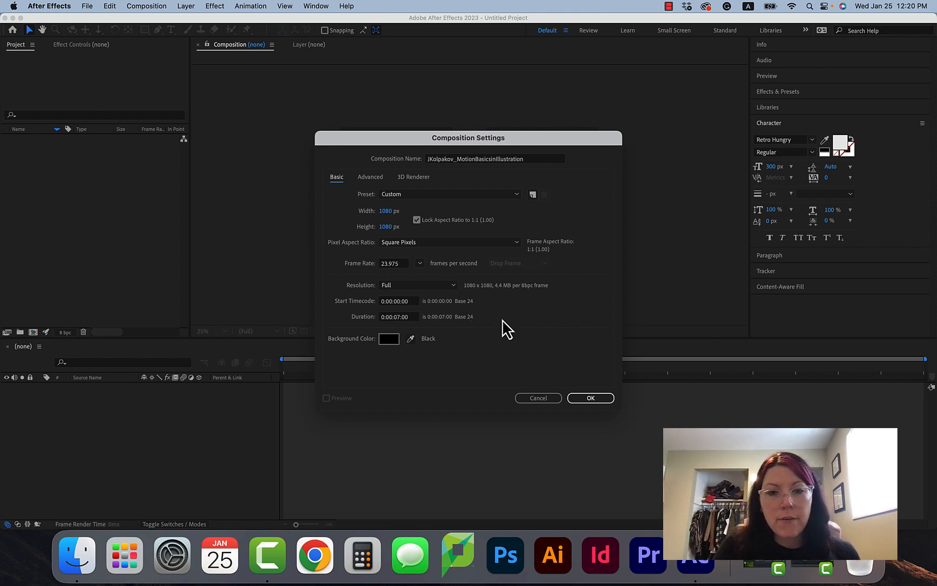
Set the background color to white and create the composition, closing the welcome screen.
click(389, 339)
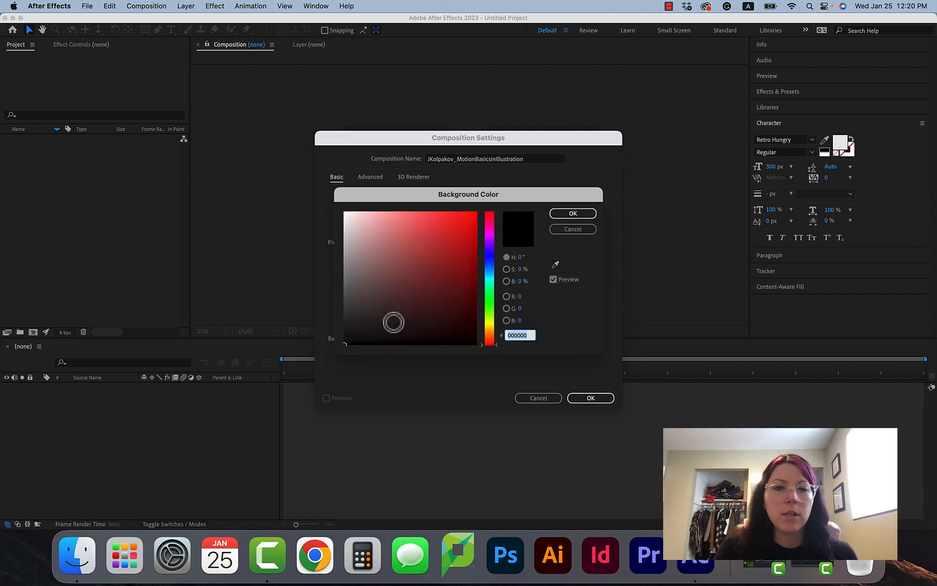
drag(391, 320, 342, 203)
click(574, 213)
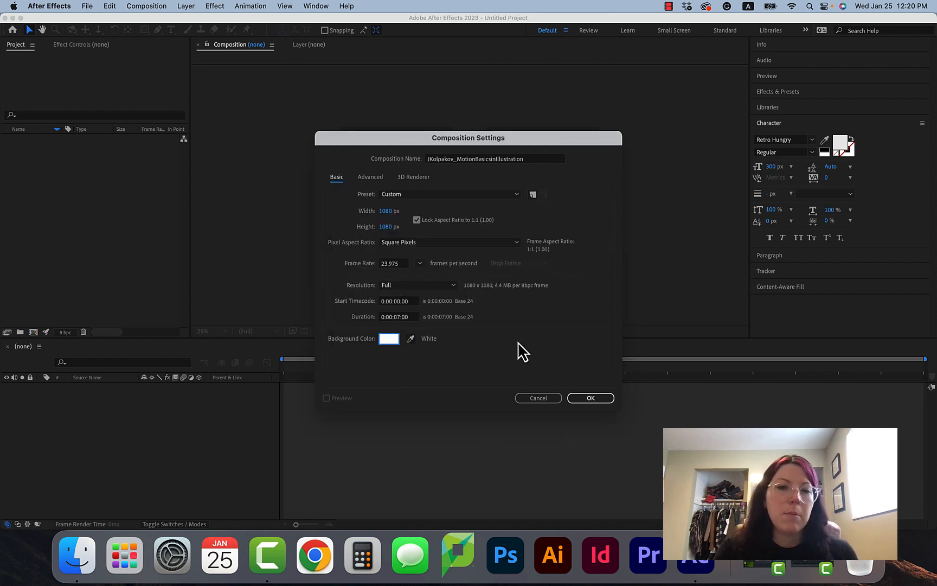
click(597, 399)
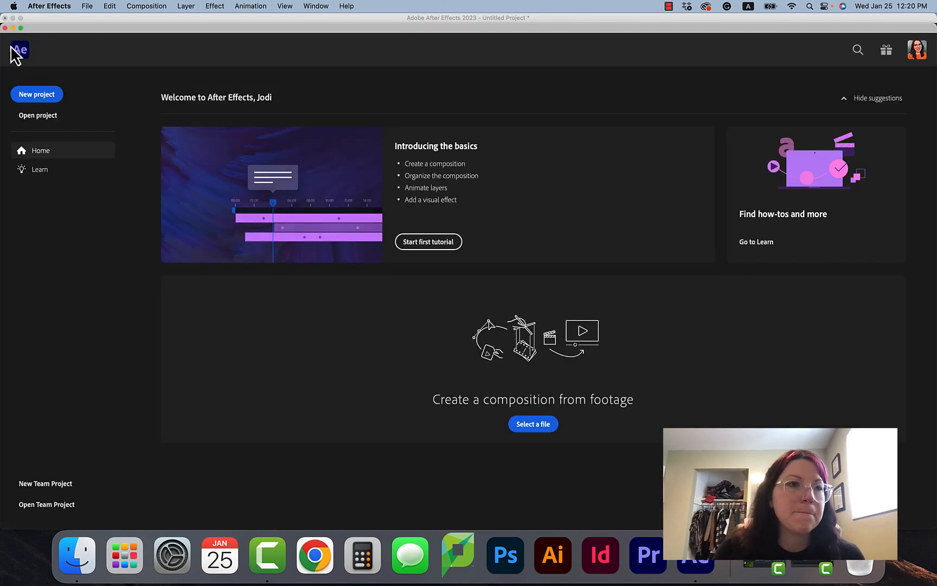
click(4, 28)
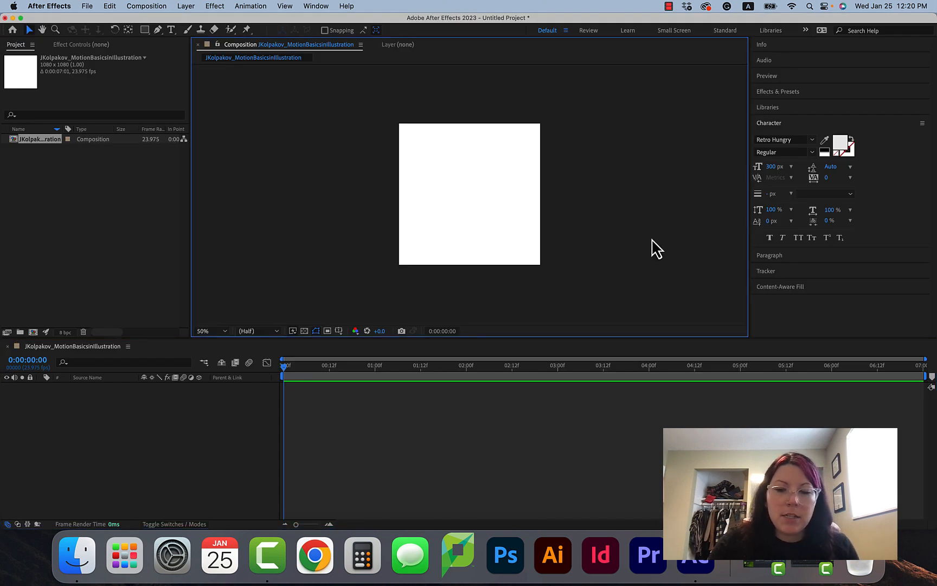
Try the 100%, 400% and 6.25% magnifications, then fit the composition to the viewer with its preview resolution on Auto.
key(slash)
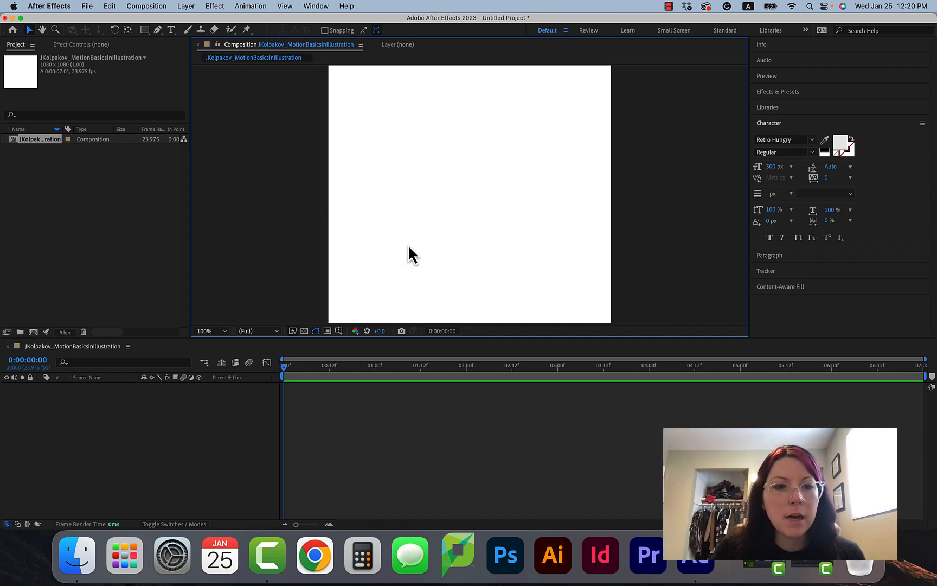
click(213, 332)
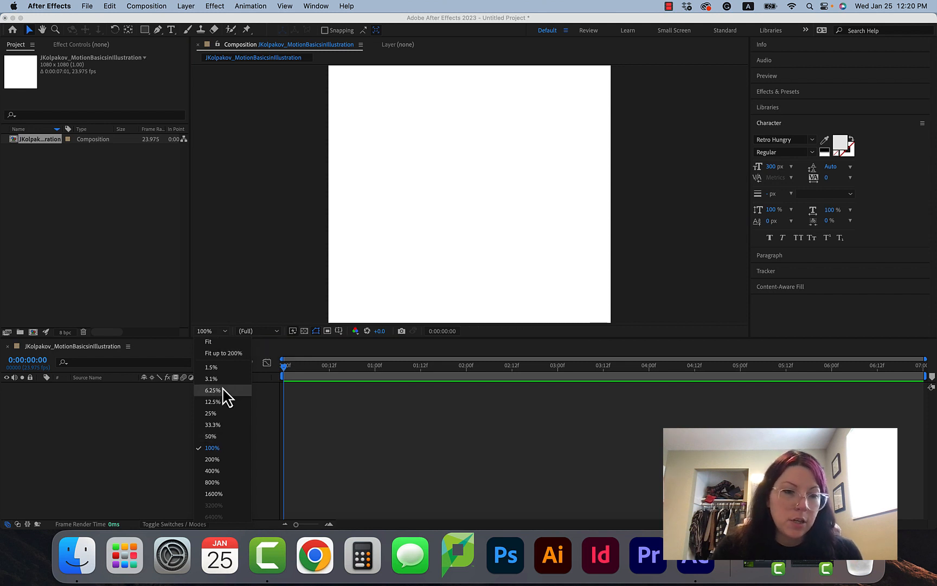
click(213, 471)
click(216, 331)
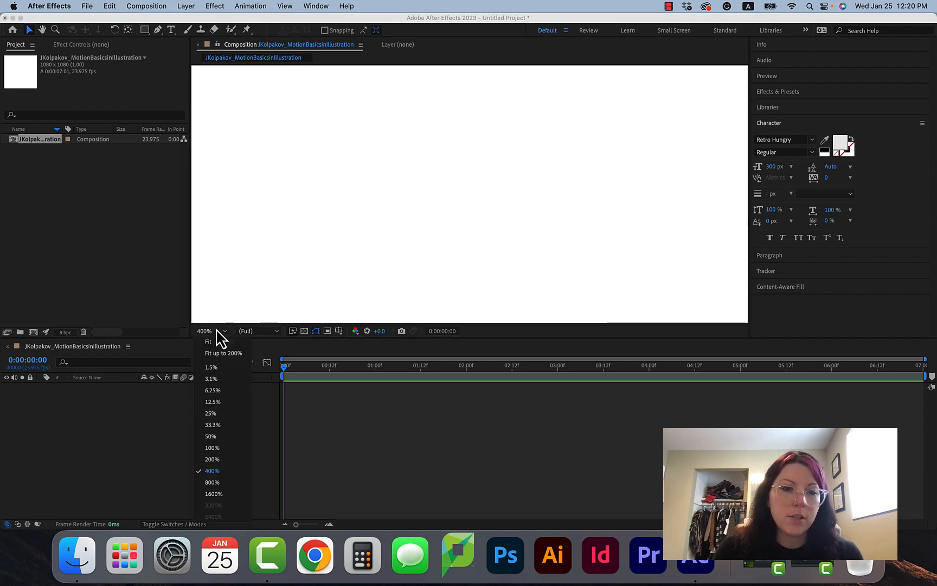
click(226, 389)
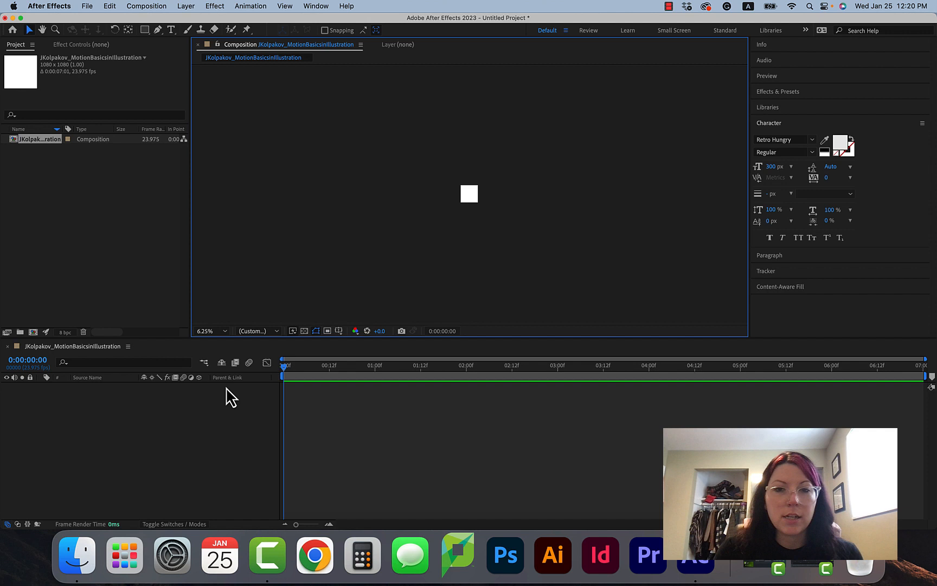
click(224, 331)
click(219, 350)
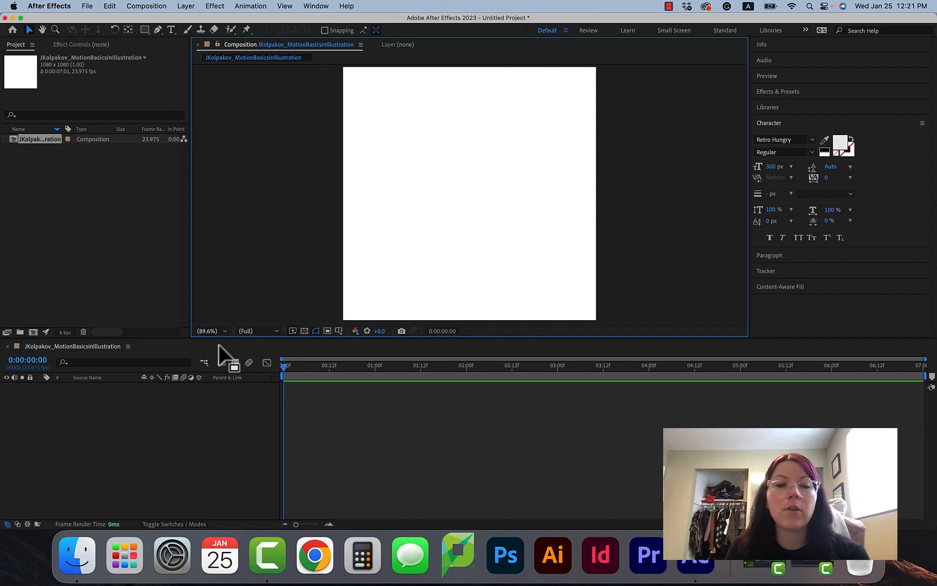
click(259, 332)
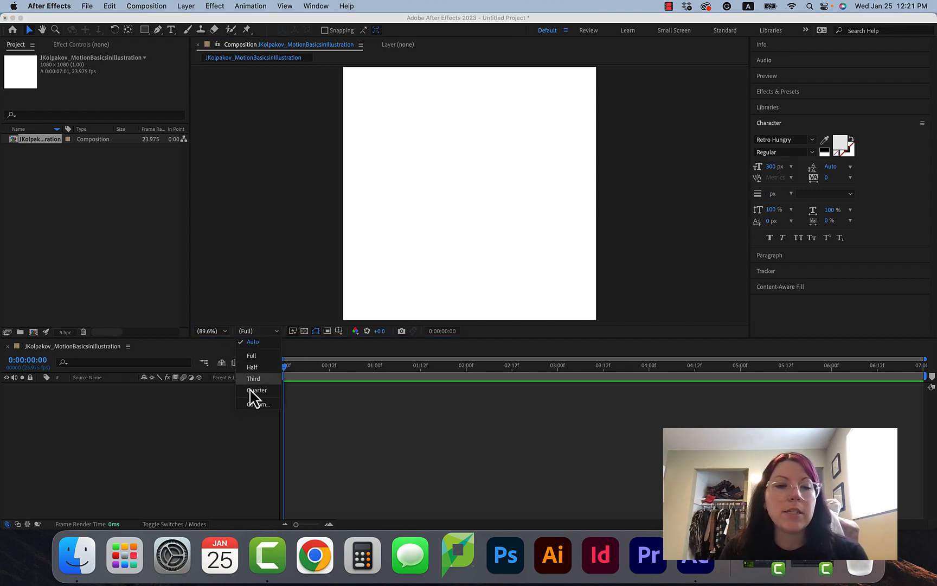
click(257, 342)
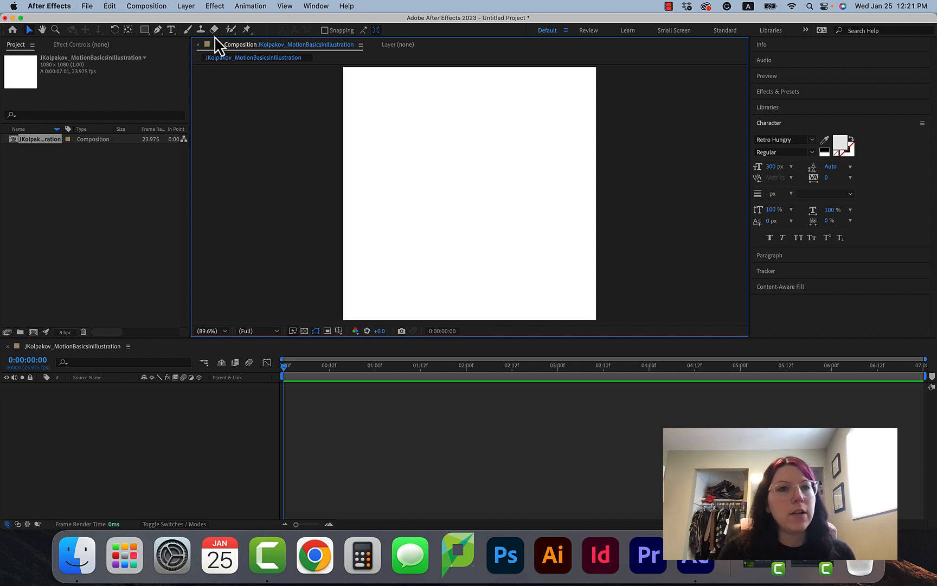
Try out the Type and Pen tools, then pan the composition view slightly with the Hand tool.
click(171, 30)
click(173, 31)
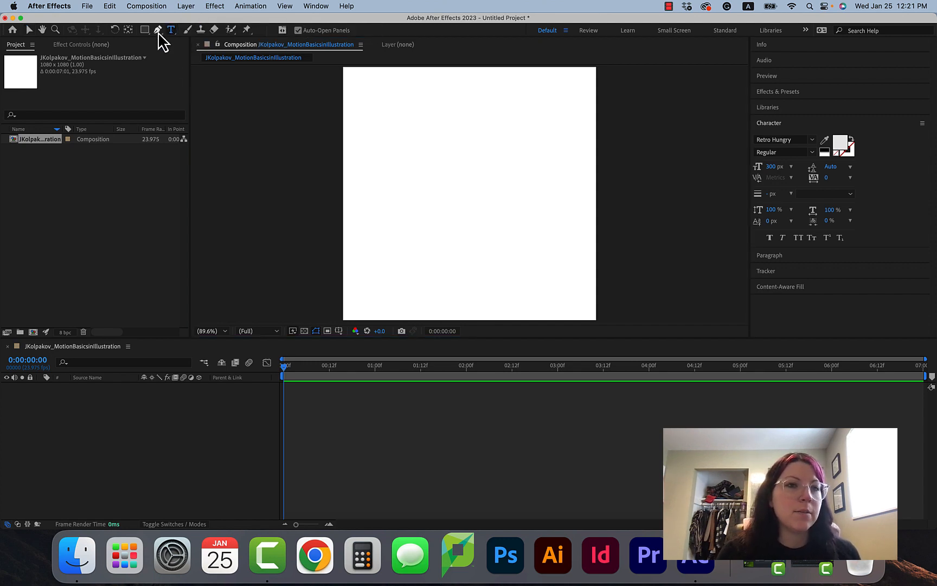
click(158, 30)
click(158, 30)
click(158, 34)
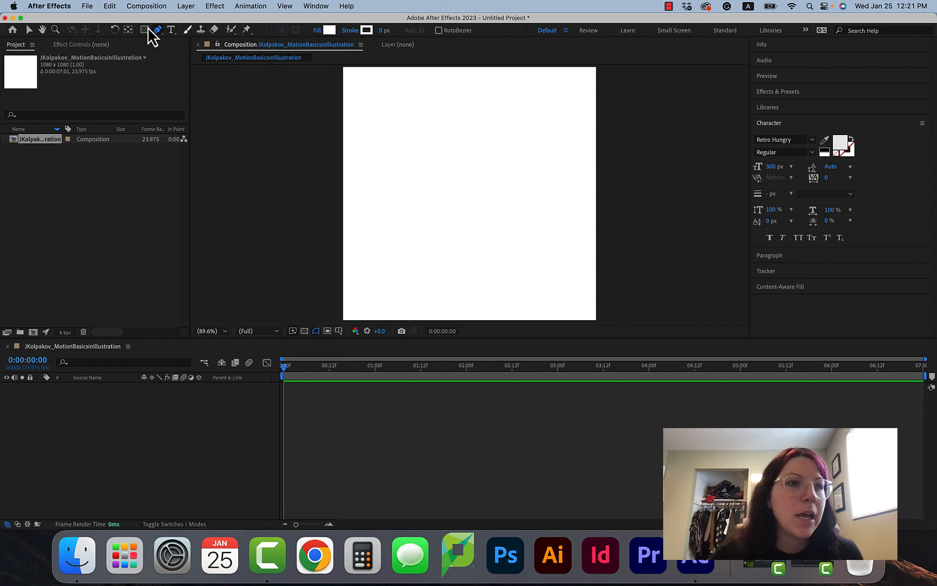
click(43, 31)
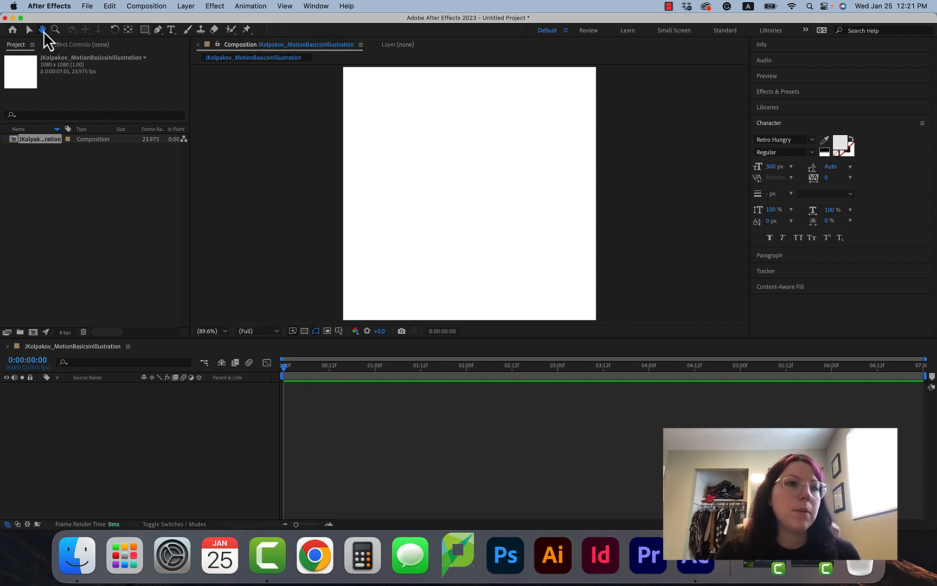
drag(544, 201, 554, 191)
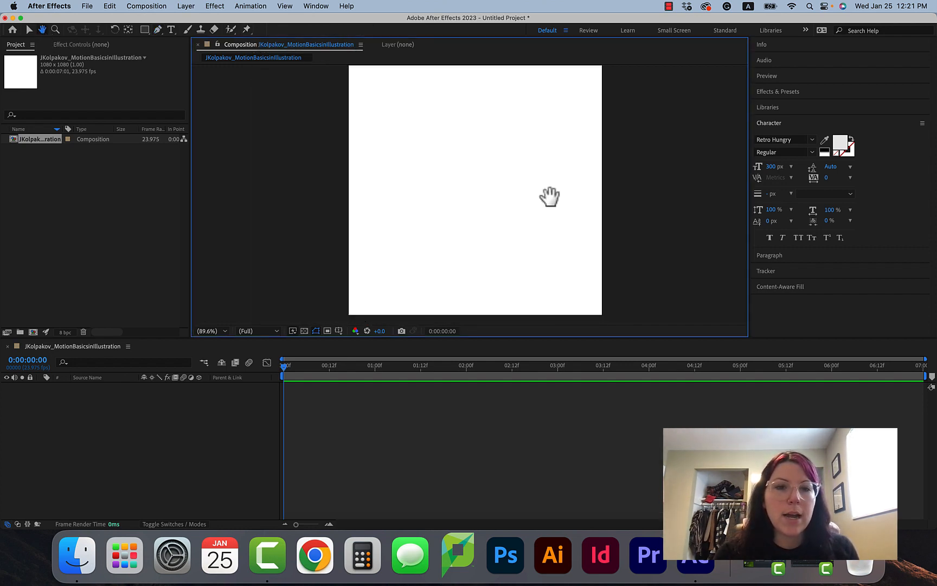
Fit the composition to the viewer again and return to the Selection tool.
click(212, 331)
click(216, 353)
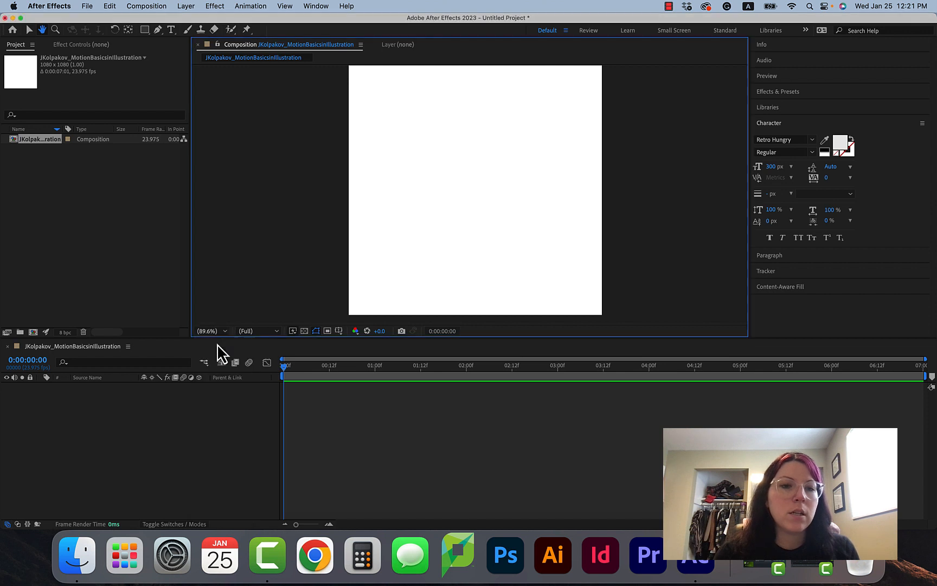
click(29, 30)
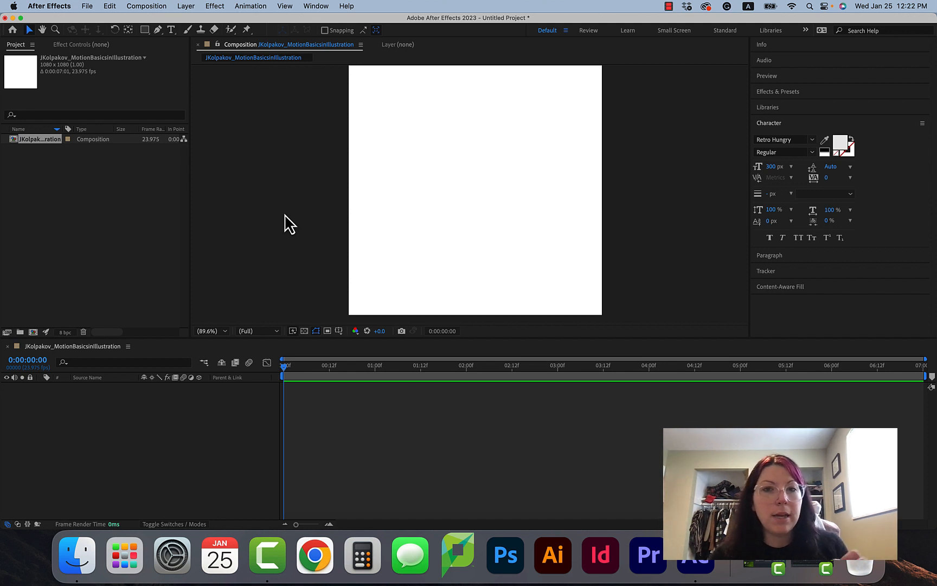
Start saving the project and choose the Motion Basics in Illustration project folder on the Desktop as its location.
key(super+s)
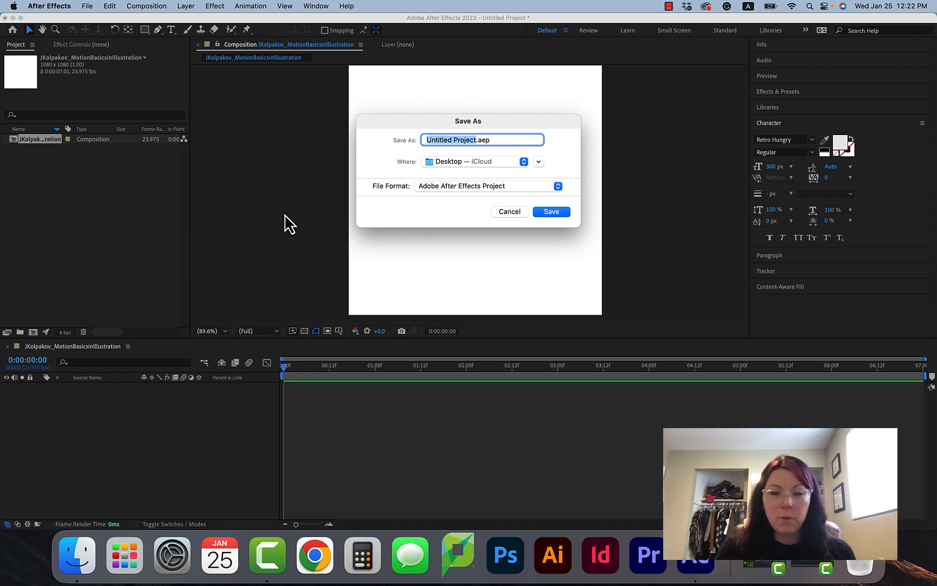
click(459, 158)
click(459, 158)
click(539, 161)
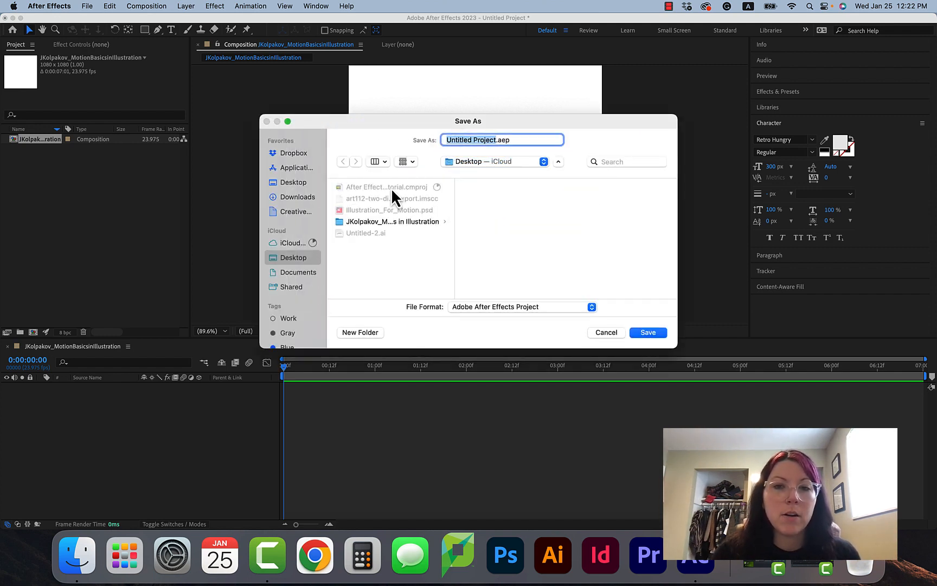
click(408, 224)
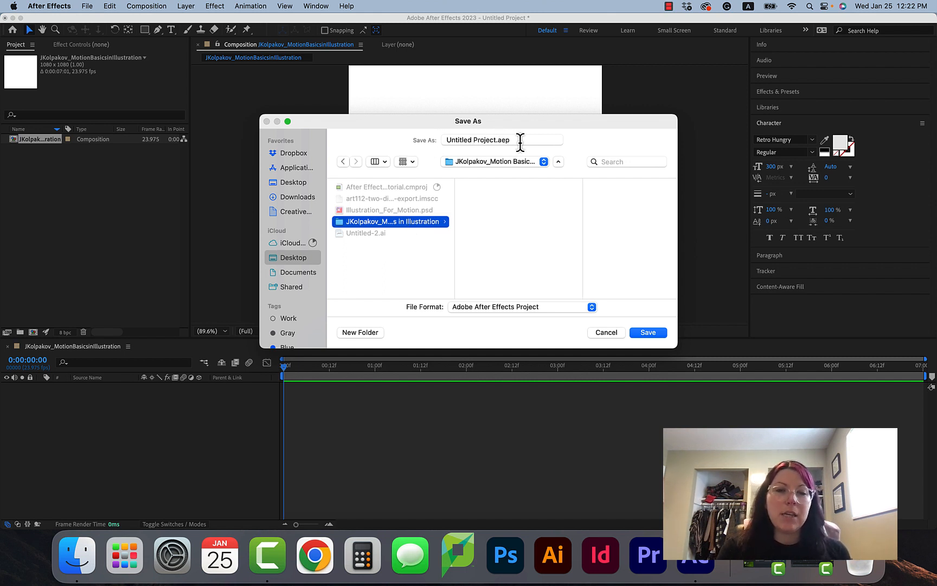
Name the project file with the author's initial and surname followed by _MotionBasicsinIllustration, and save it.
drag(495, 140, 442, 140)
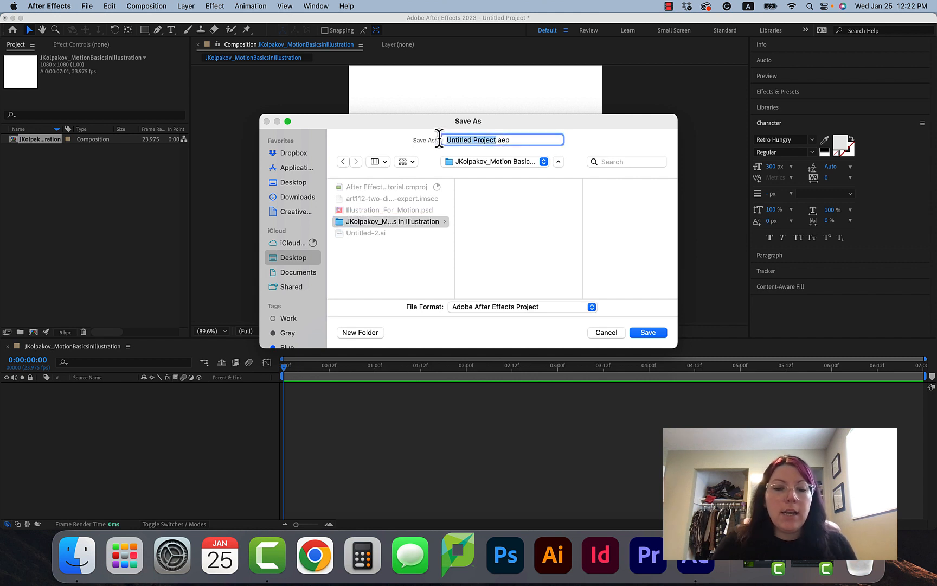
text(JKolpako)
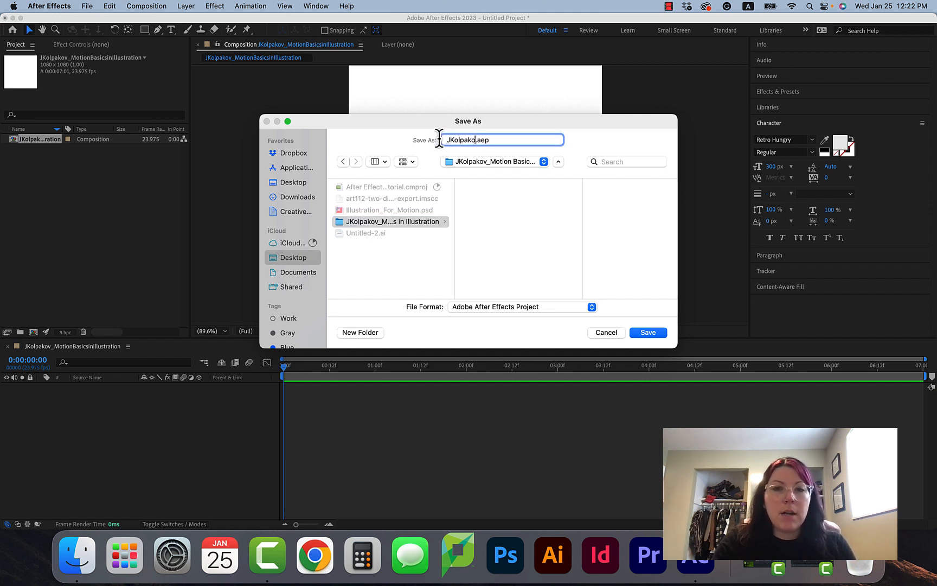
text(v_Moti)
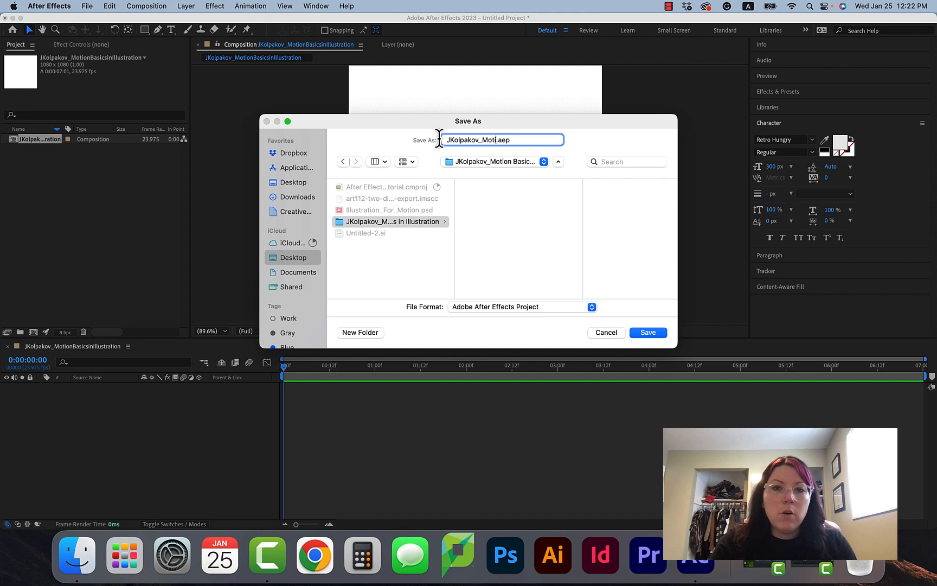
text(onBasicsinIl)
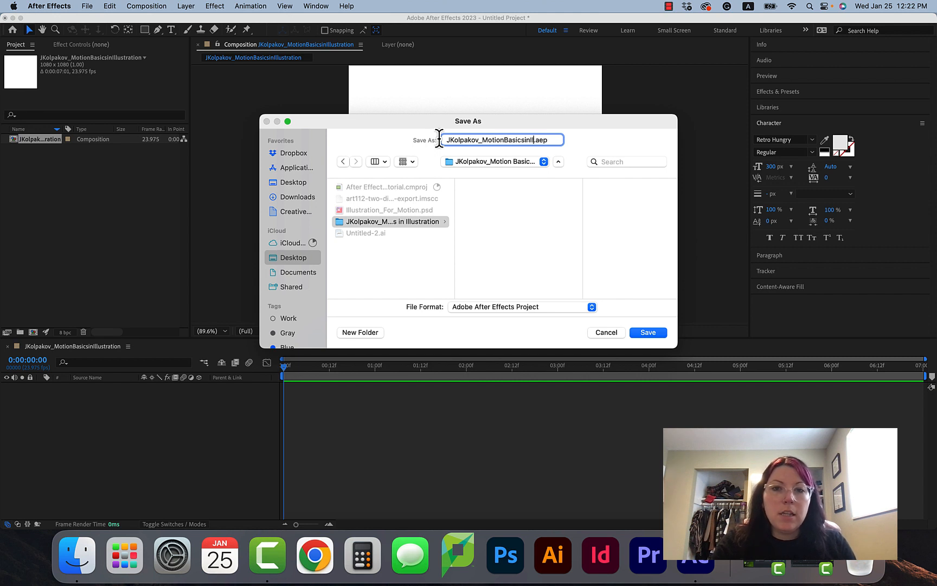
text(lustration)
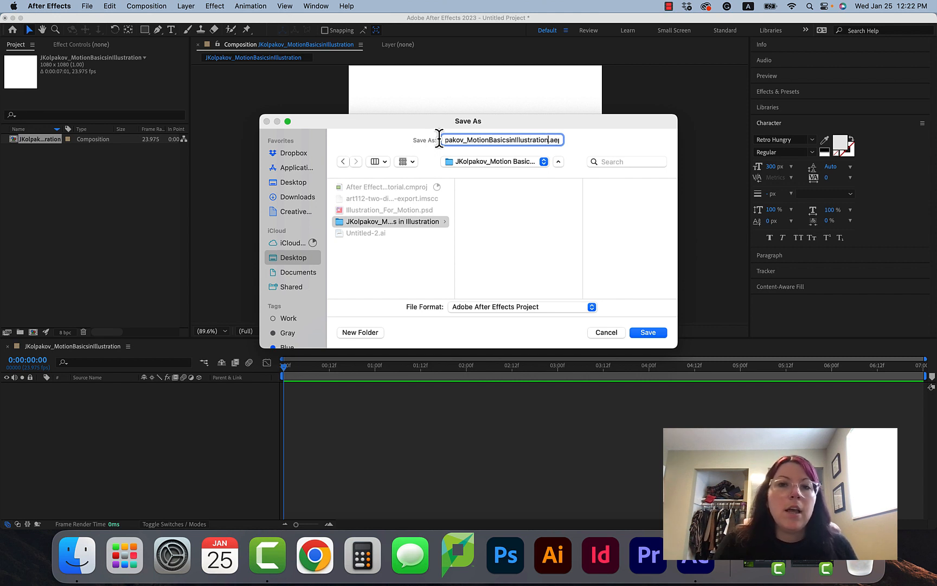
click(648, 332)
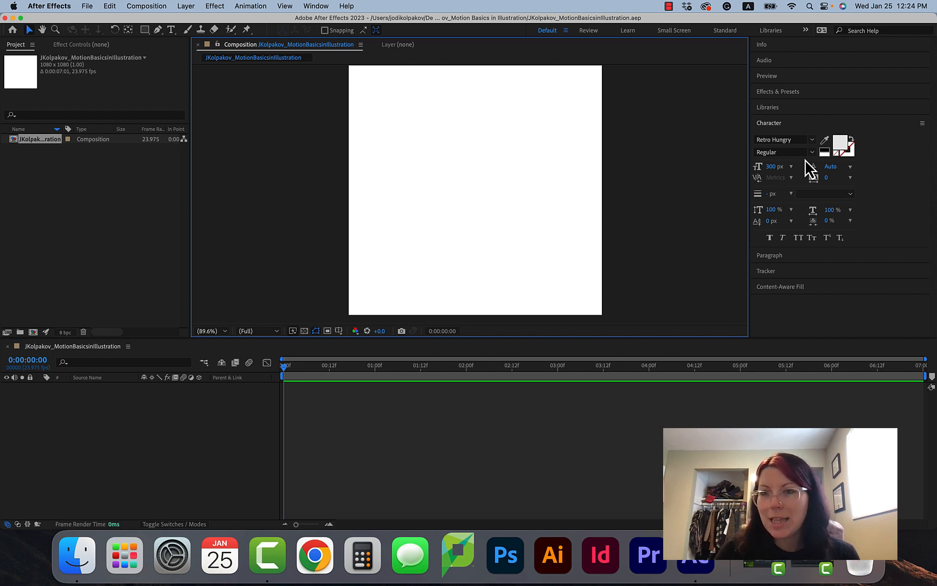
Look through the Effects & Presets categories, expanding and collapsing the Distort effects.
click(820, 92)
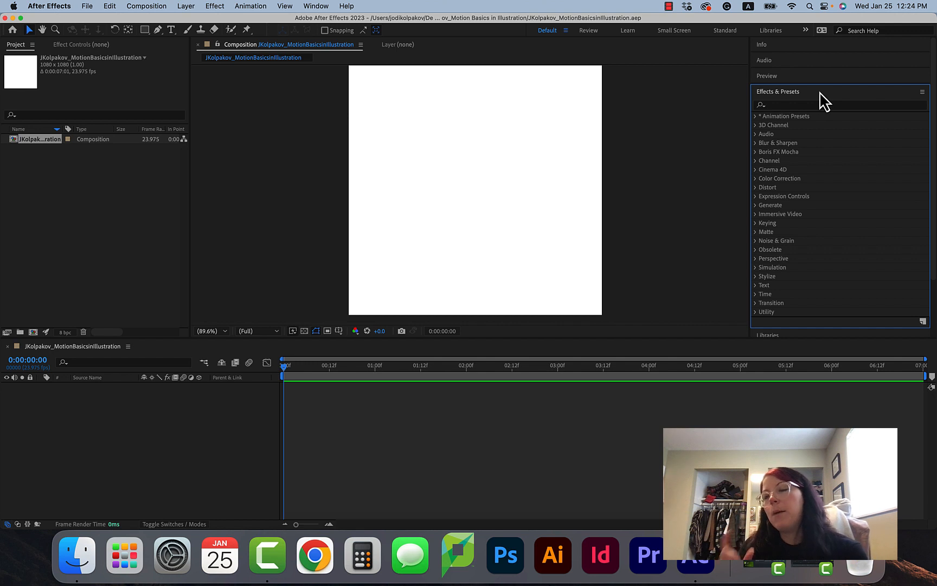
click(755, 188)
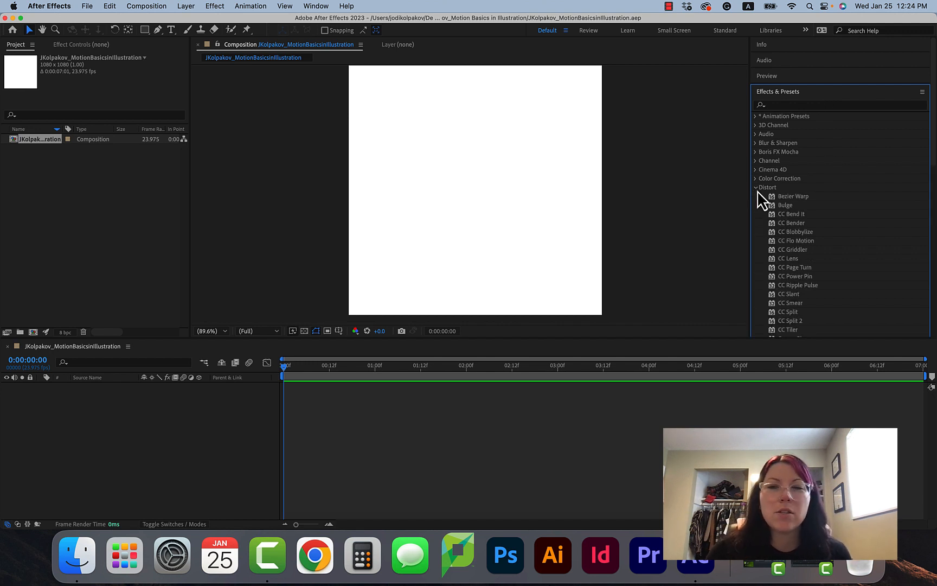
click(756, 188)
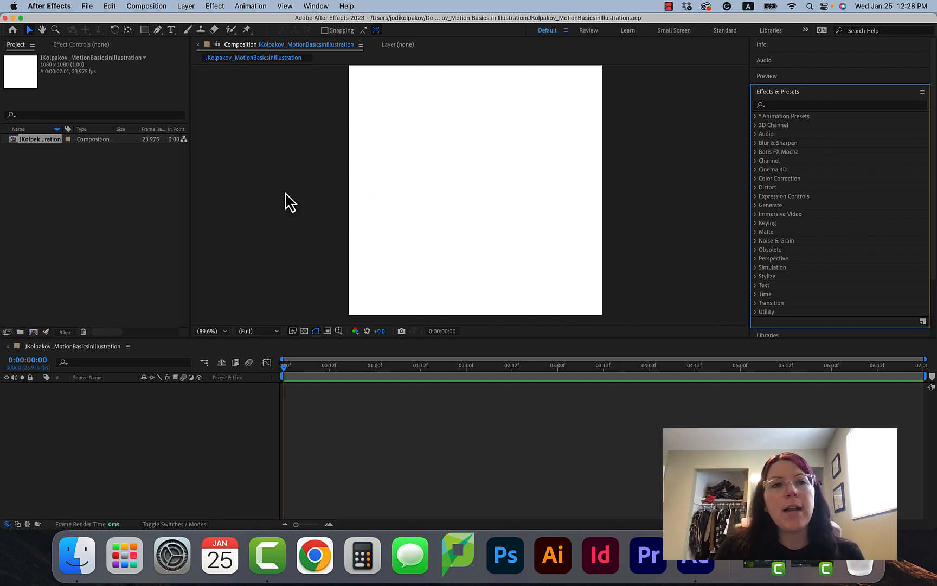
Create a wide text box across the middle of the composition and enter the author's first name.
click(171, 29)
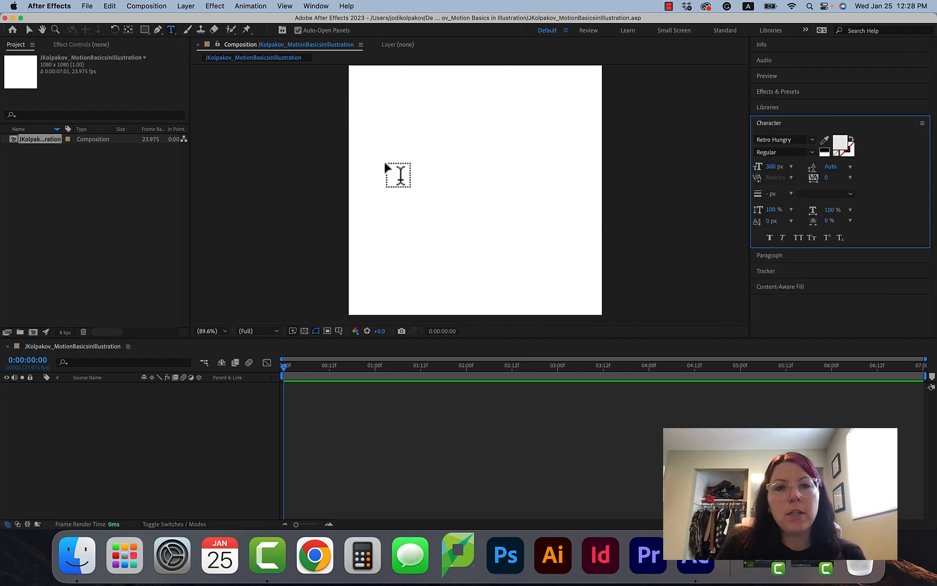
drag(368, 148, 592, 226)
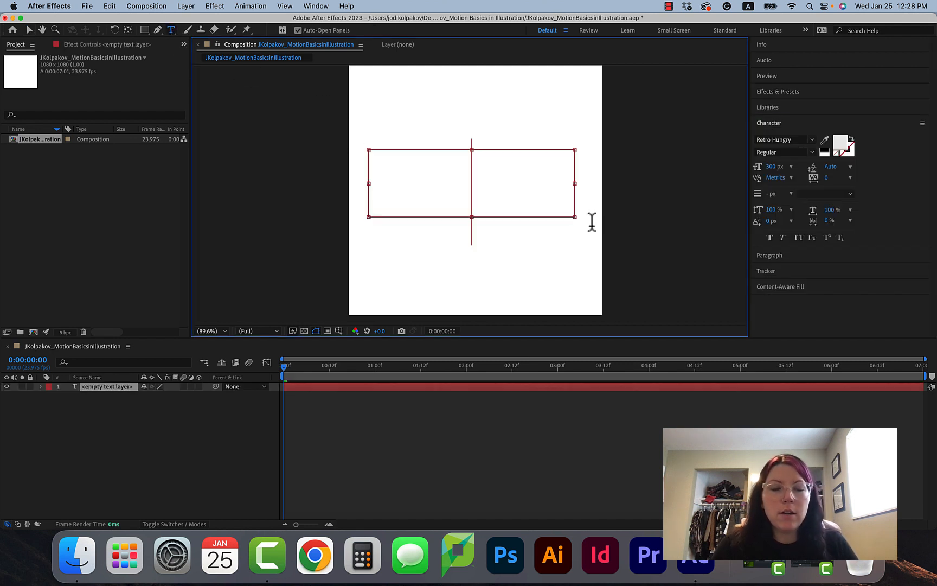
text(Jodi)
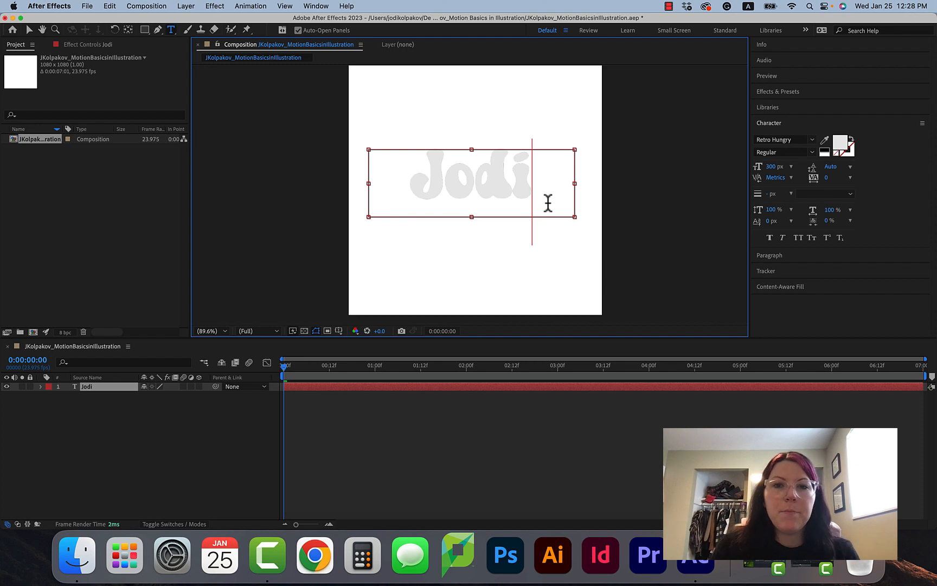
Select the whole name and set its text fill color to red (CC2E2E).
drag(534, 183, 407, 185)
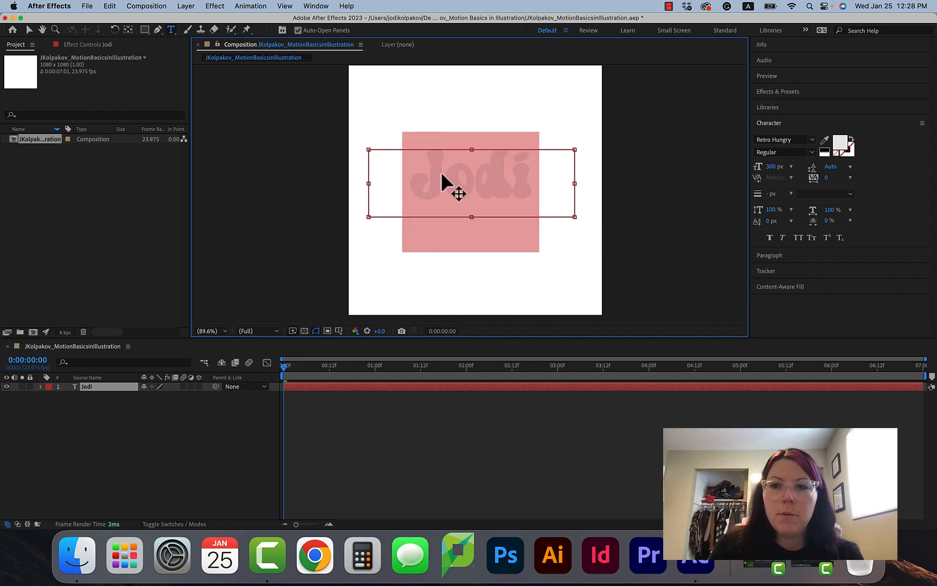
click(824, 151)
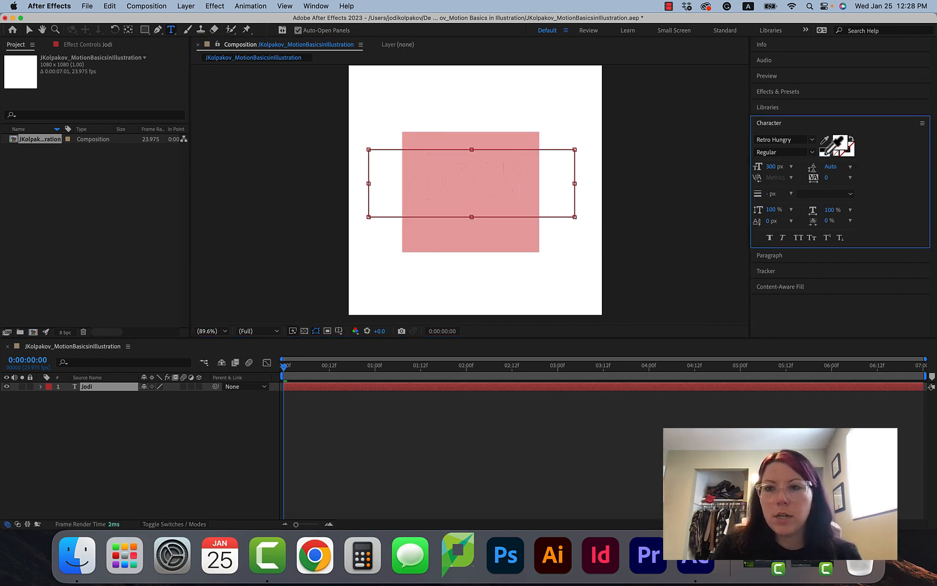
click(847, 143)
mouse_move(460, 245)
mouse_down()
mouse_move(467, 258)
mouse_move(385, 218)
mouse_move(450, 291)
mouse_move(491, 244)
mouse_move(446, 239)
mouse_up()
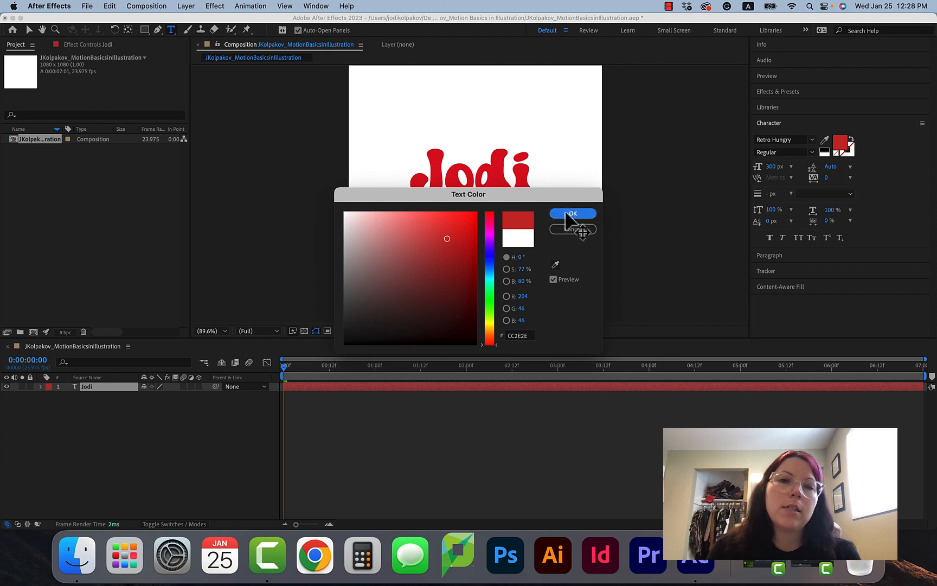
click(570, 214)
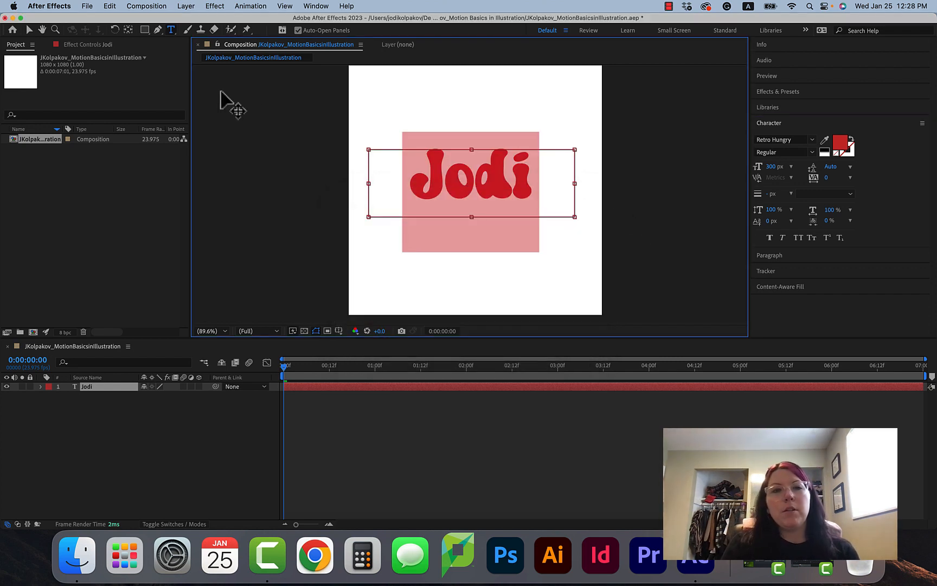
Move the name text slightly down toward the center of the composition and deselect it.
click(409, 165)
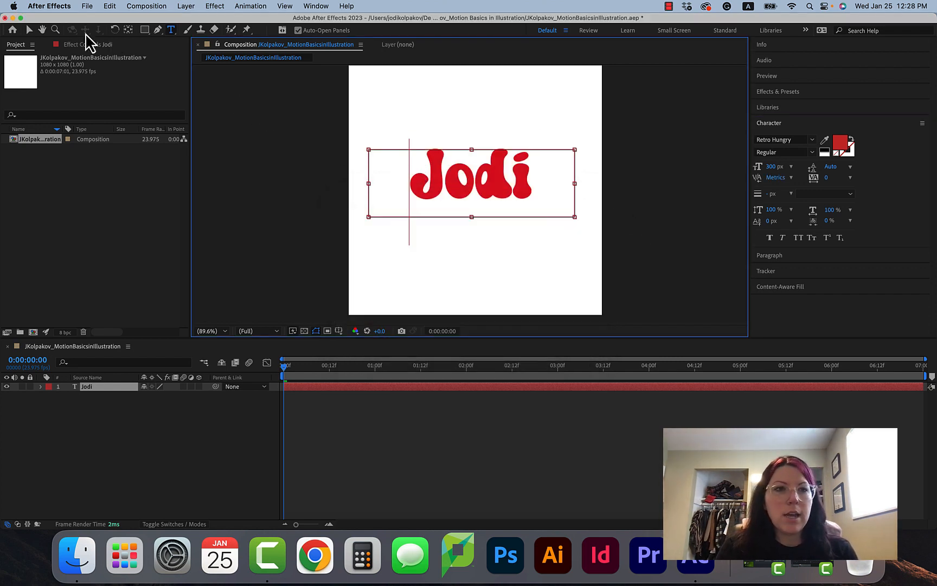
click(29, 30)
click(638, 189)
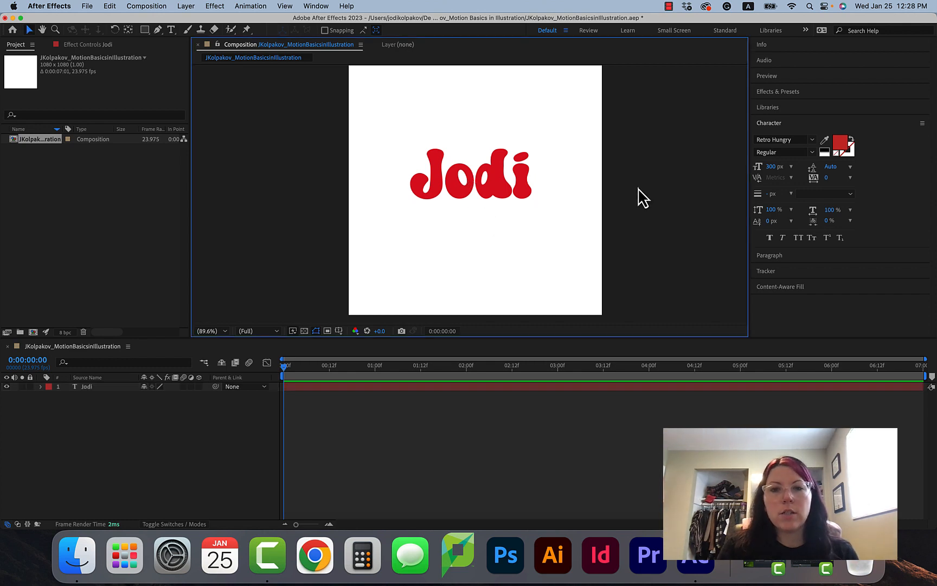
drag(507, 171, 514, 186)
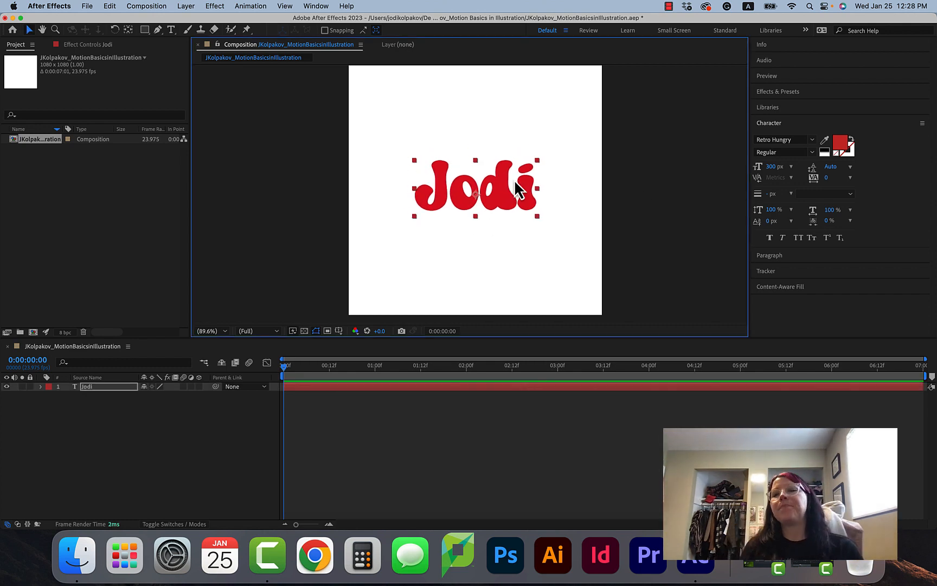
click(198, 477)
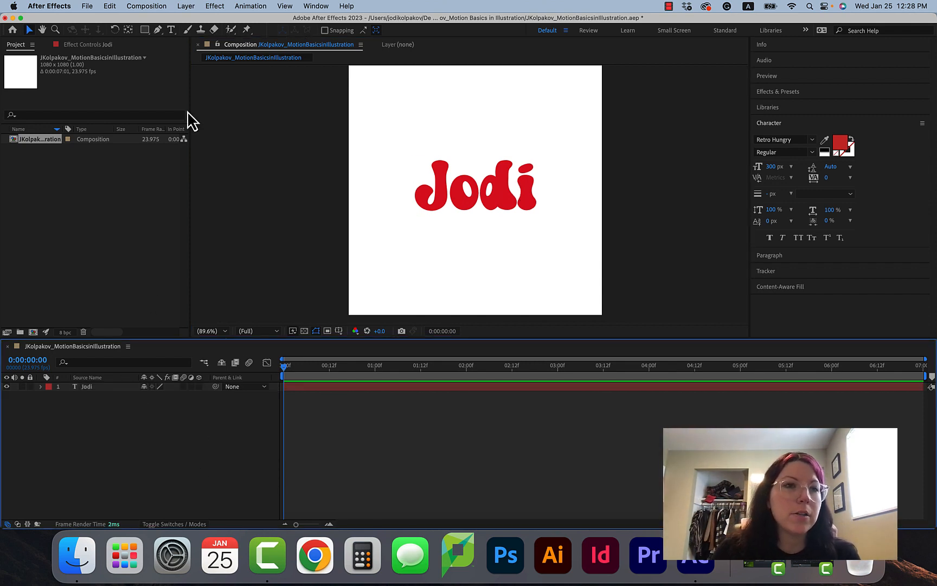
Draw a large star shape over the name text with the Star tool.
click(145, 30)
click(147, 33)
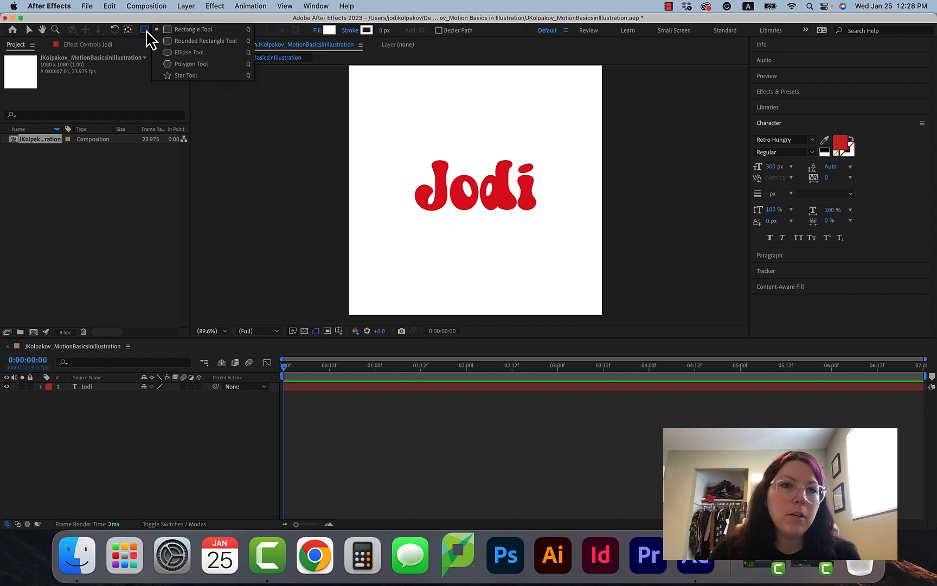
click(187, 76)
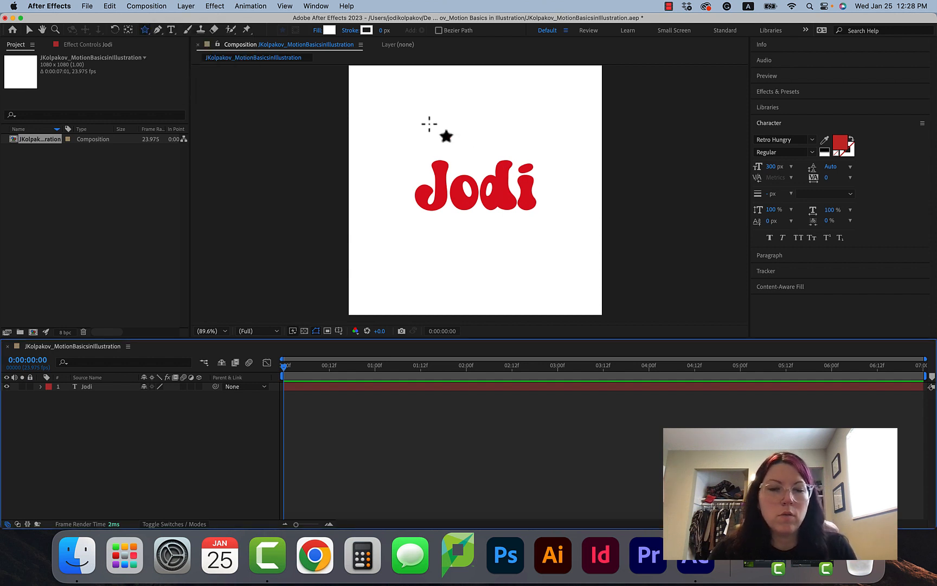
drag(428, 121, 533, 212)
Move the star to the center of the composition and resize it to cover the name within the frame.
key(v)
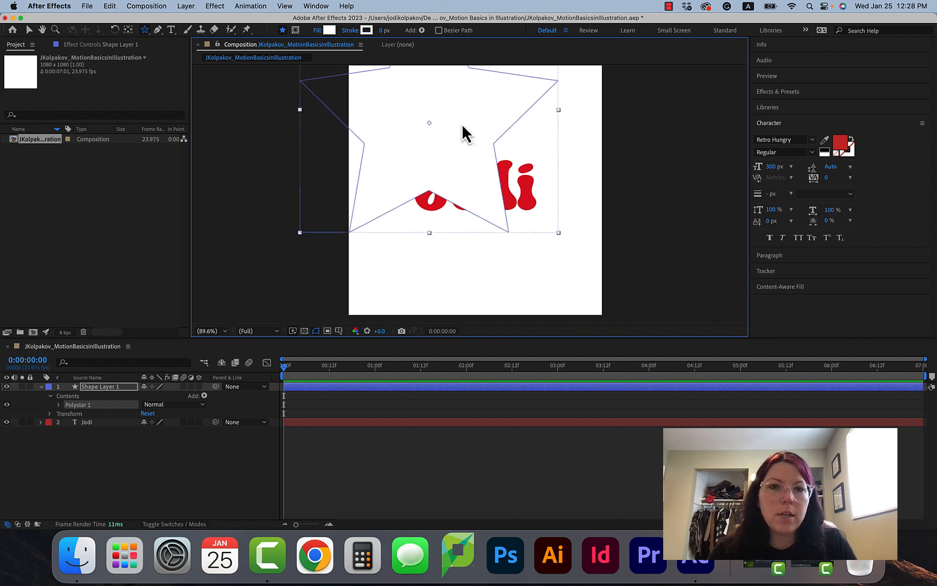
drag(463, 126, 499, 181)
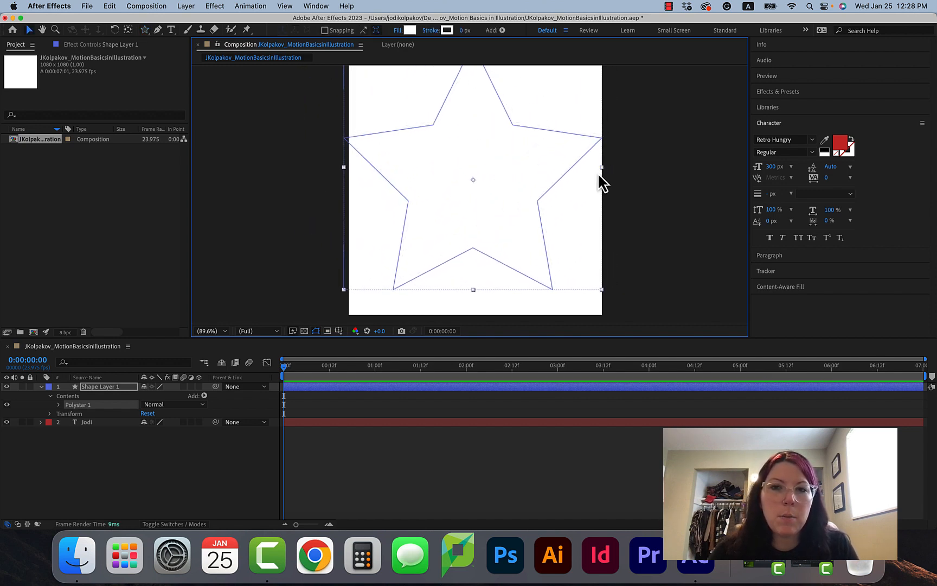
drag(603, 290, 567, 270)
drag(493, 185, 495, 193)
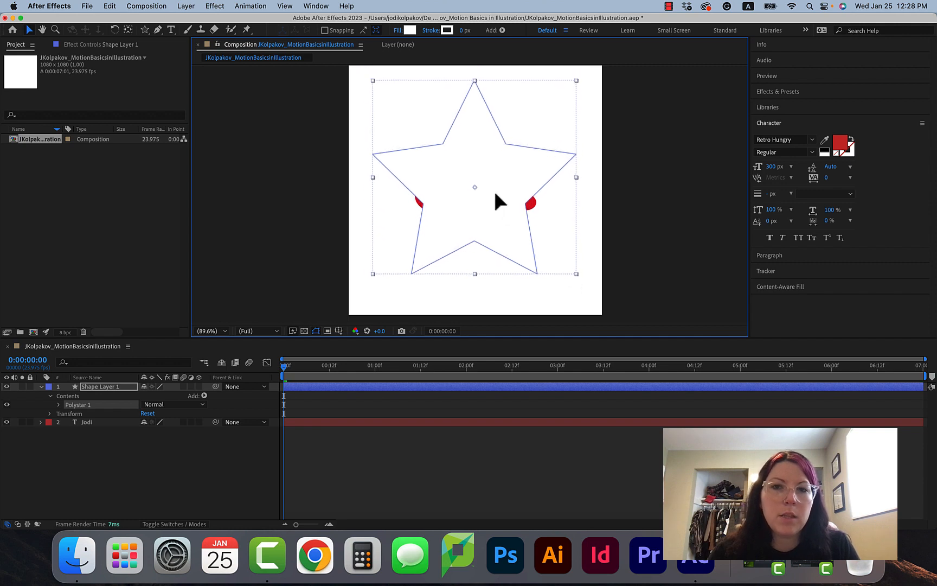
drag(579, 79, 593, 71)
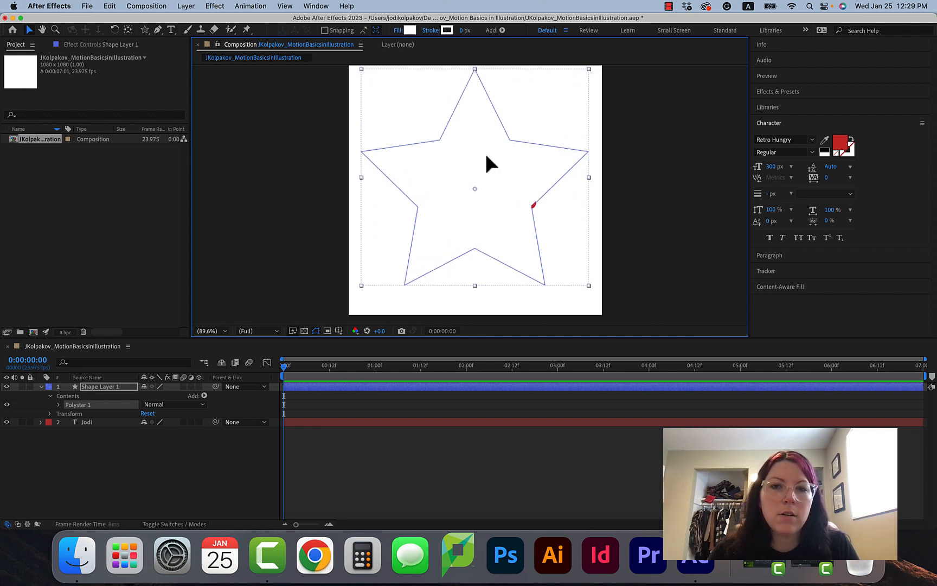
Try to recolor the selected star by changing the text fill color to a light red.
click(840, 144)
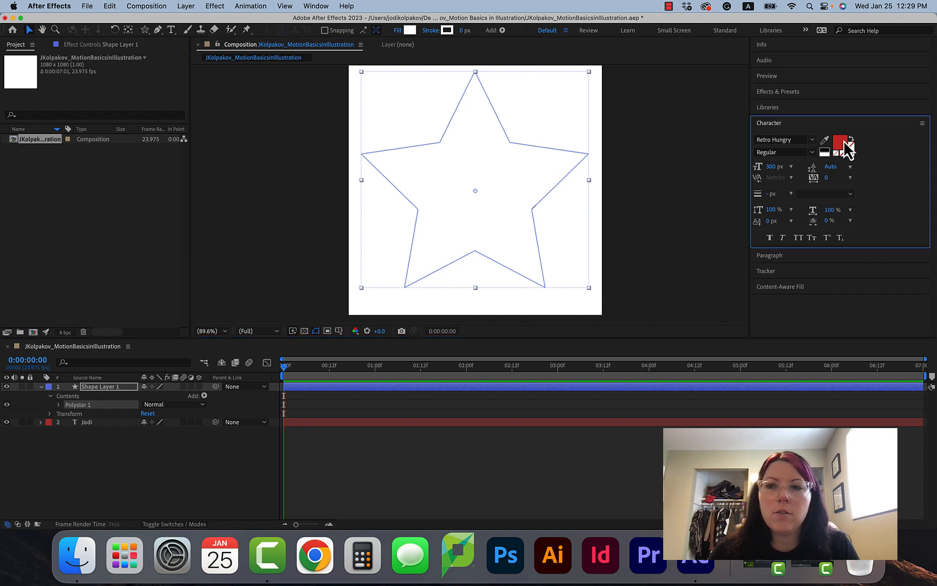
mouse_move(418, 225)
mouse_down()
mouse_move(395, 210)
mouse_move(385, 219)
mouse_up()
click(569, 213)
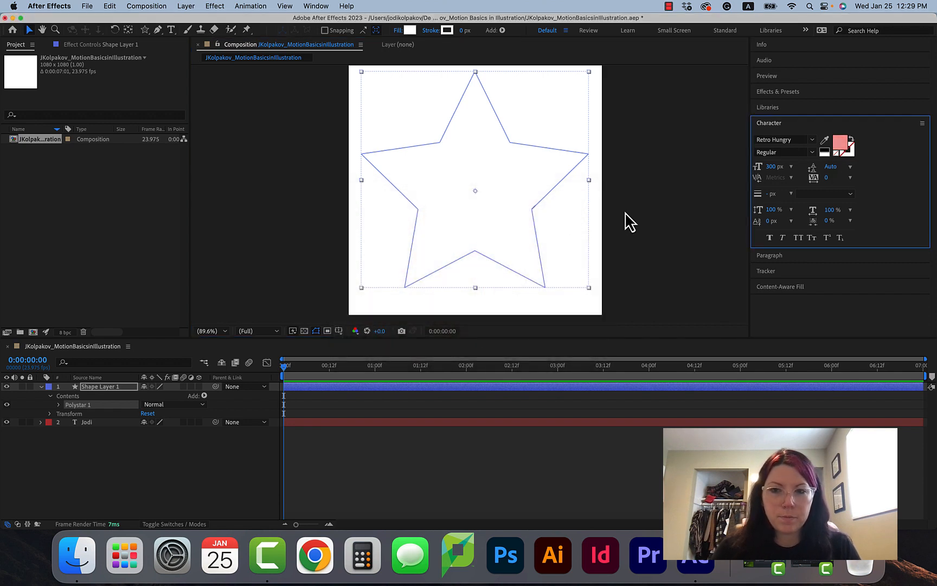
Set the star's shape fill color to light pink FFBDBD and move the star slightly down in the composition.
click(410, 30)
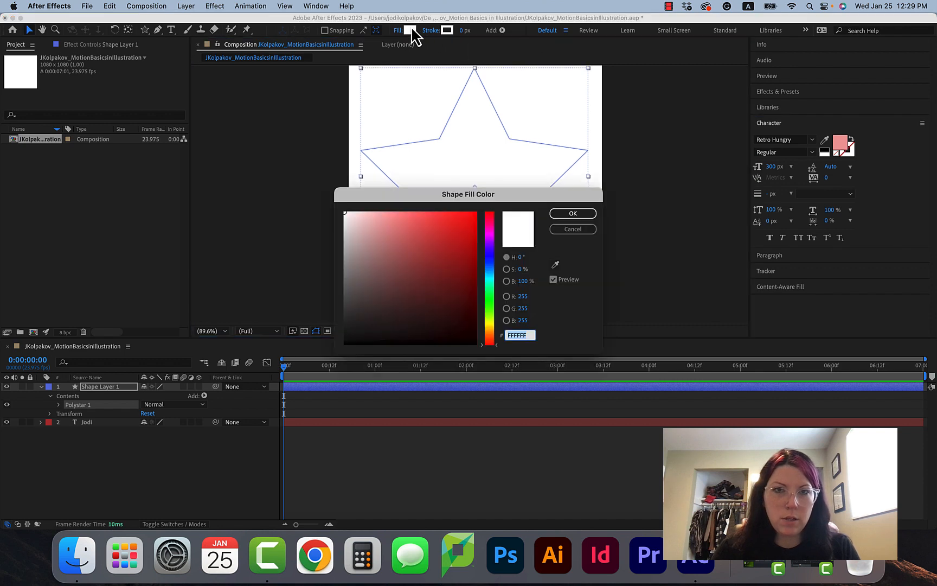
click(388, 215)
drag(389, 215, 376, 212)
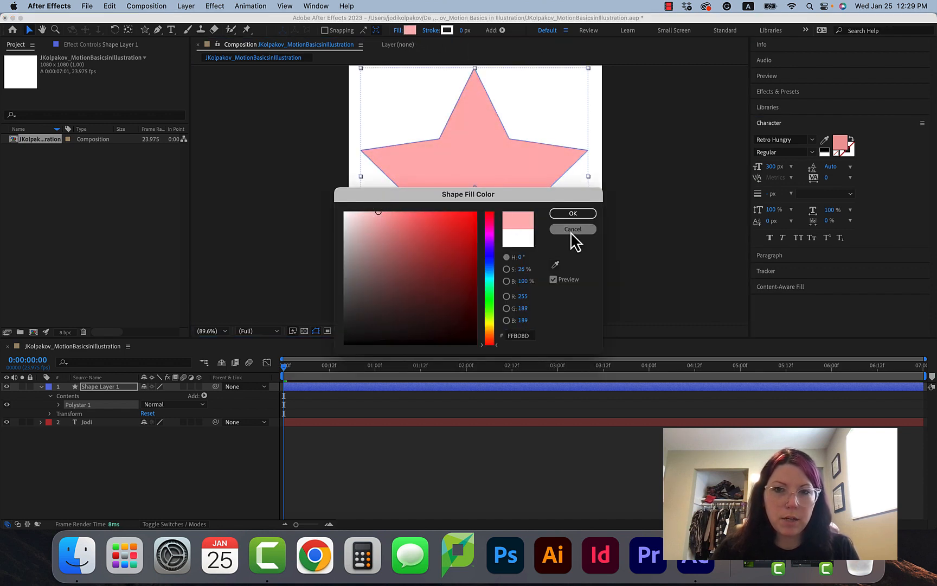
click(572, 213)
click(638, 255)
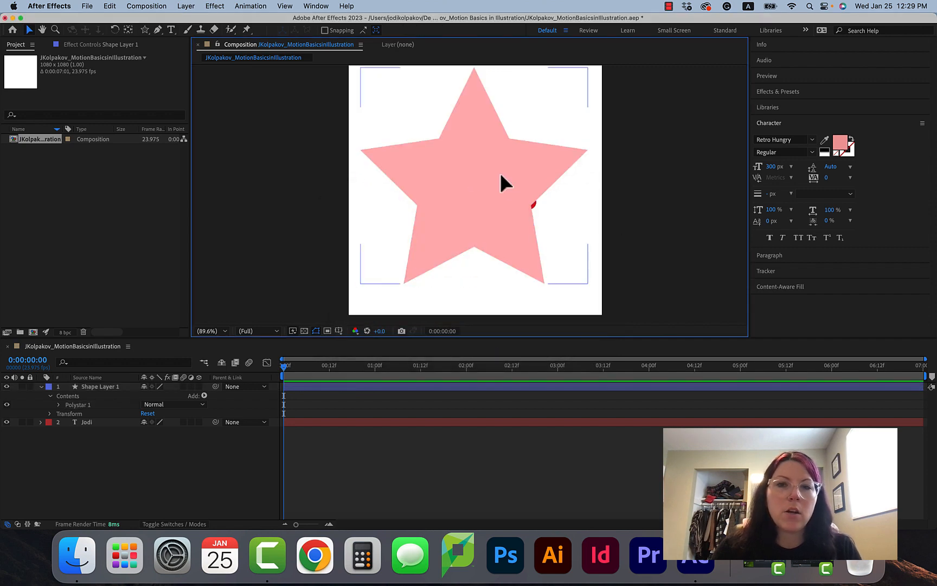
drag(502, 175, 504, 185)
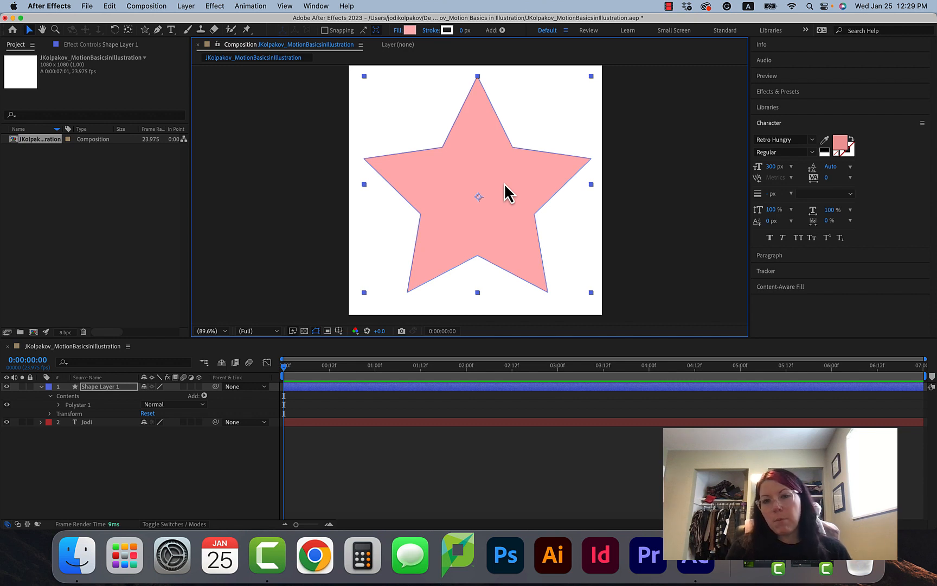
Collapse the star layer's contents and move the star layer below the name text layer.
click(54, 400)
click(51, 396)
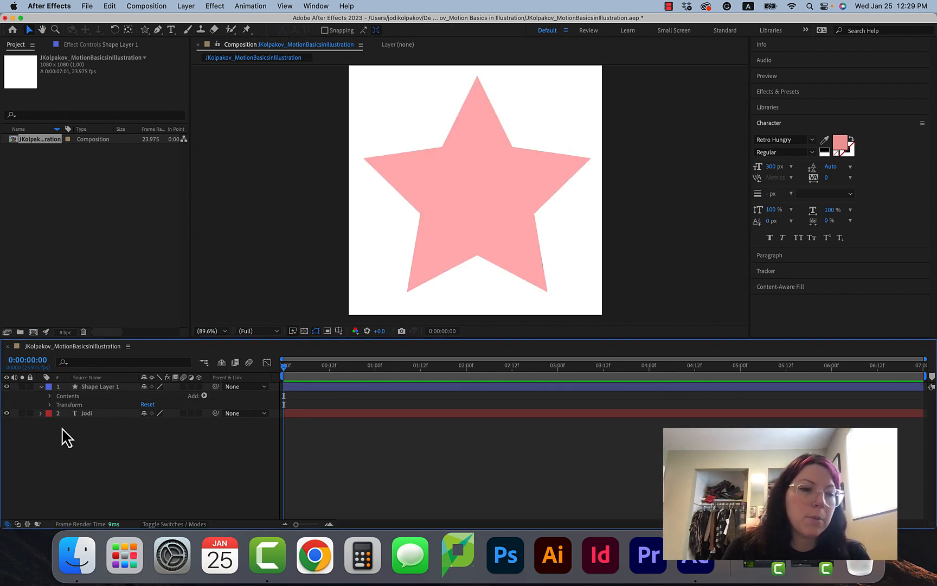
click(125, 389)
drag(120, 386, 122, 426)
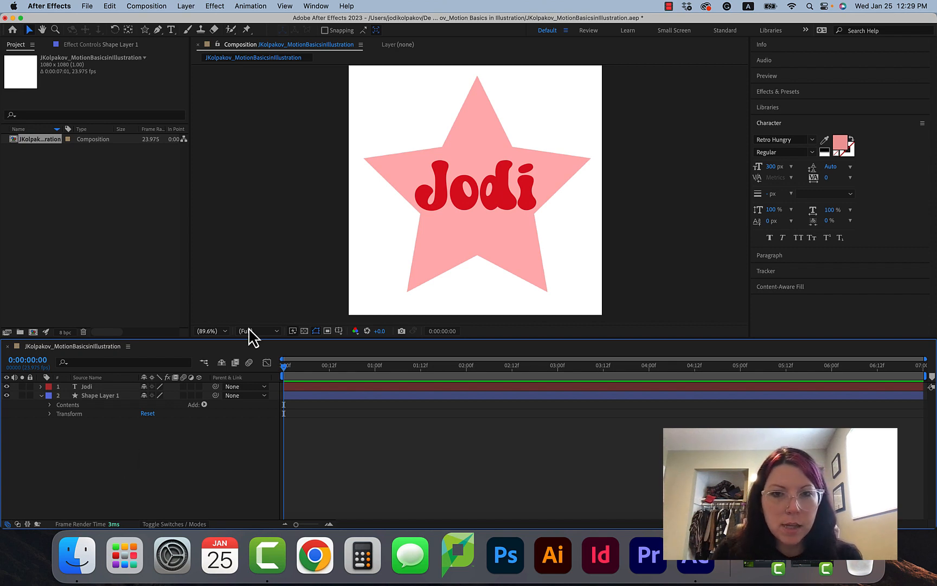
Nudge the name text slightly up within the star and collapse the star layer's properties.
click(504, 185)
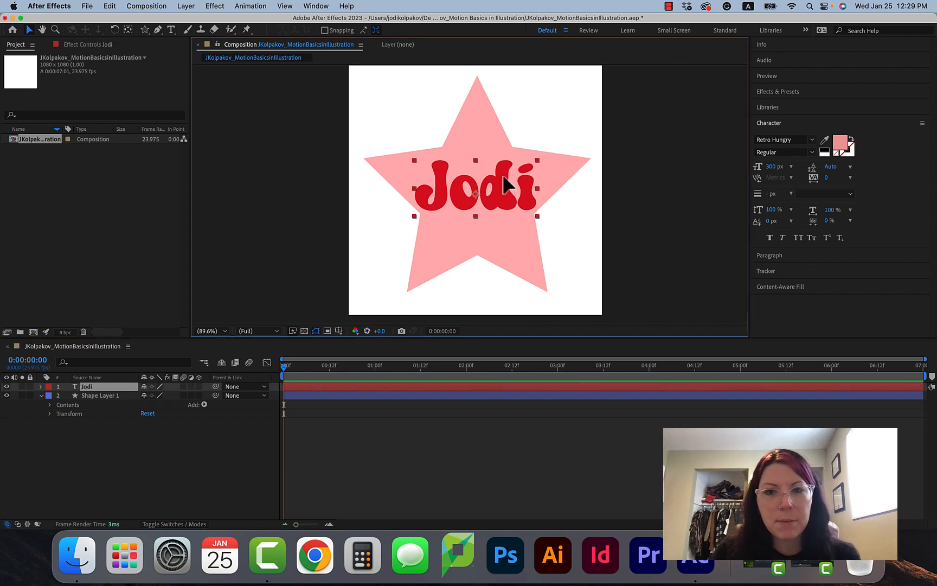
click(520, 240)
click(670, 262)
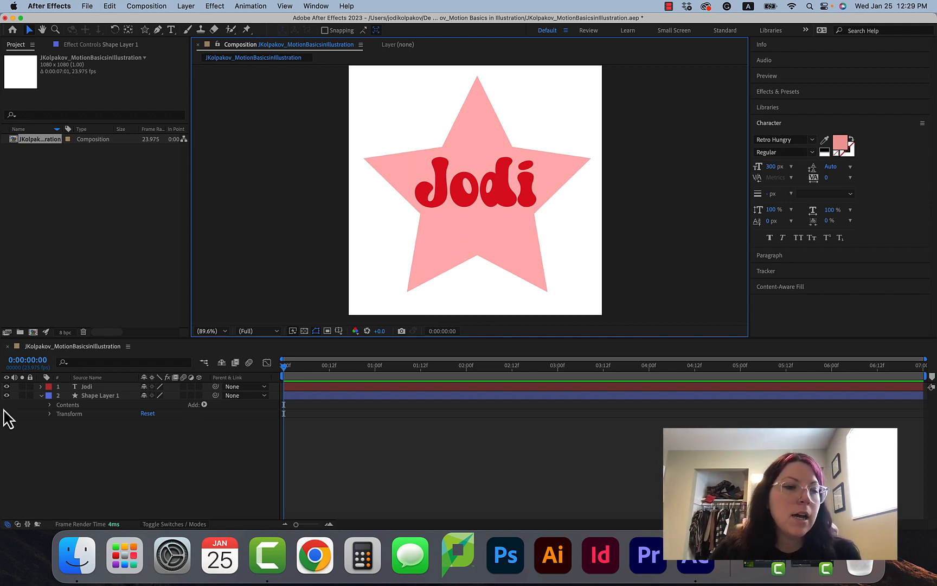
click(41, 395)
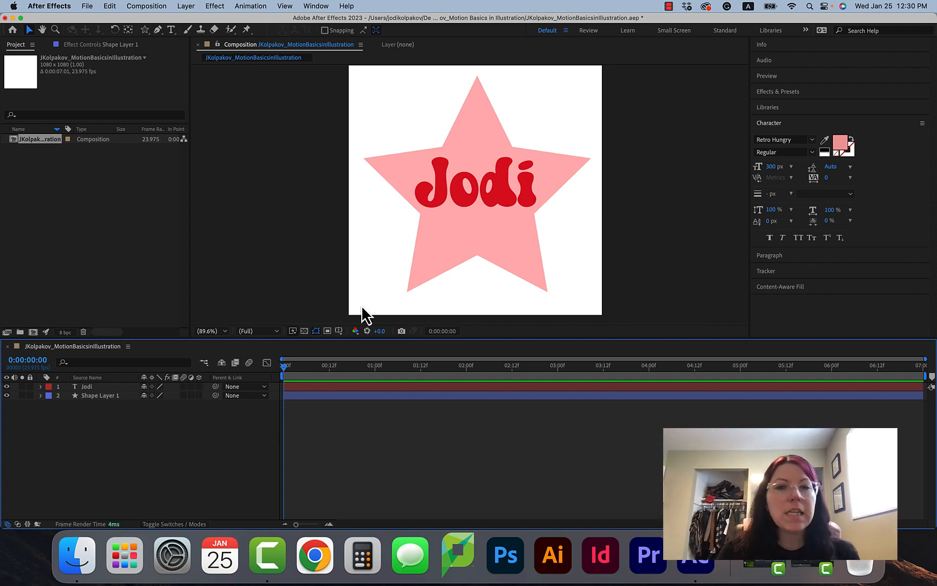
Toggle the name text layer's visibility off and on several times and try its lock switch.
click(515, 183)
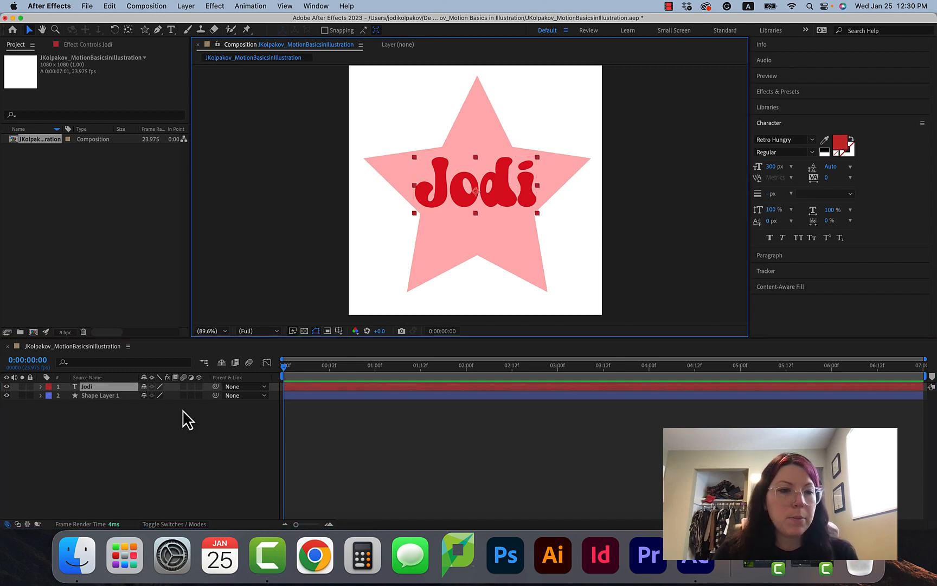
click(7, 386)
click(7, 387)
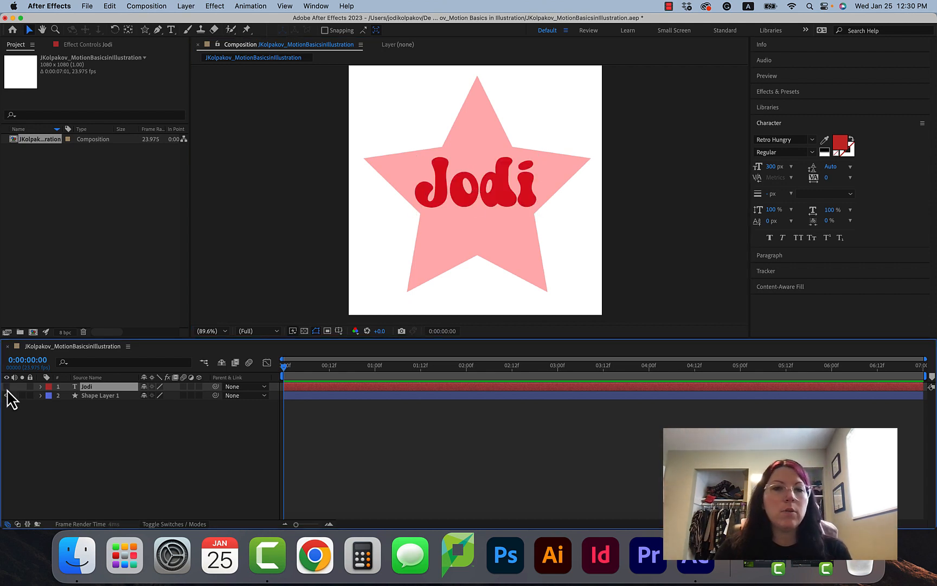
click(7, 387)
click(7, 387)
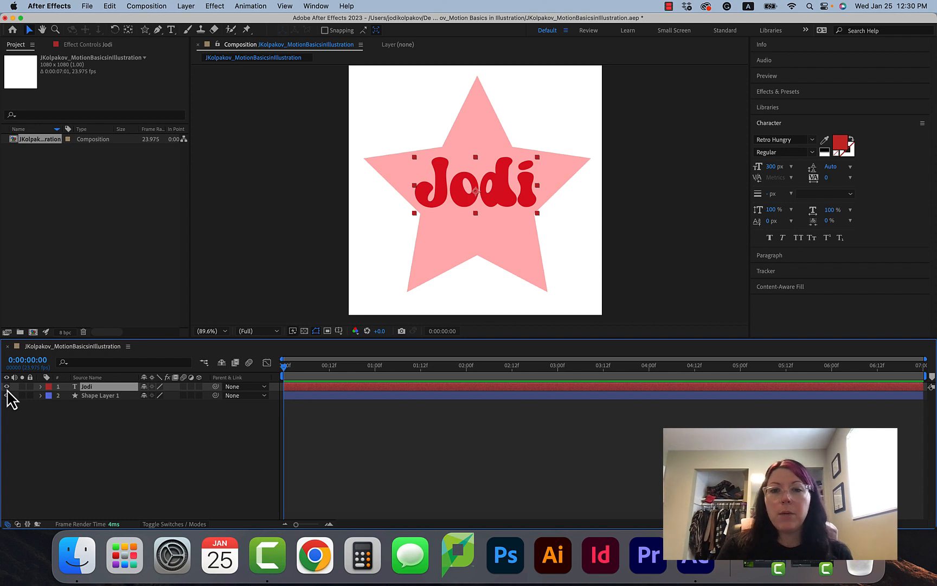
click(7, 386)
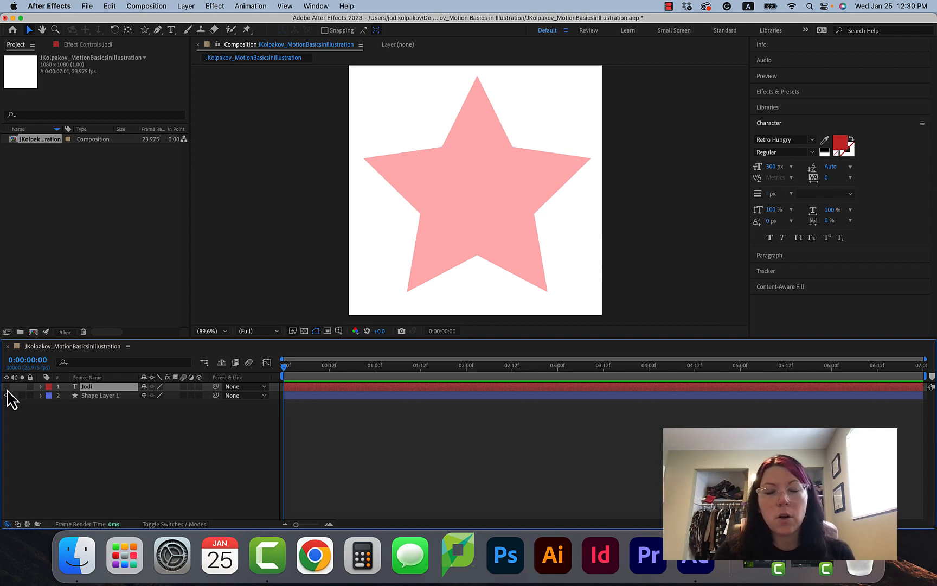
click(7, 386)
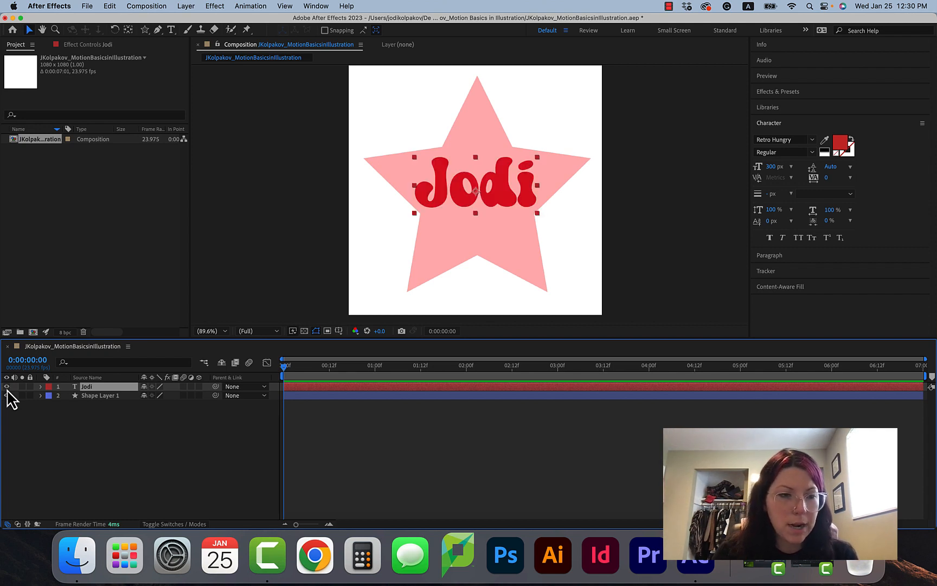
click(31, 386)
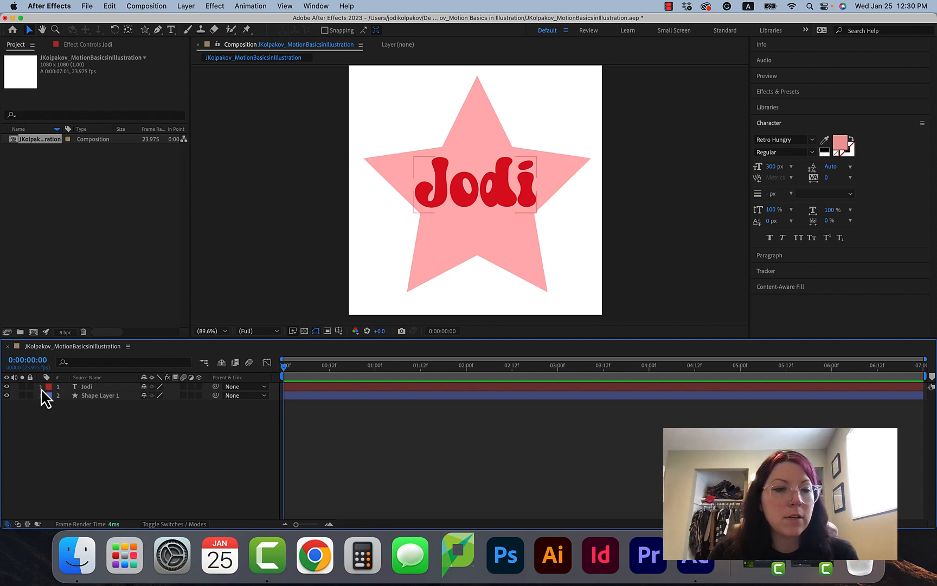
Examine the name text layer's Text options, including Path Options and More Options, and its Transform properties.
click(42, 386)
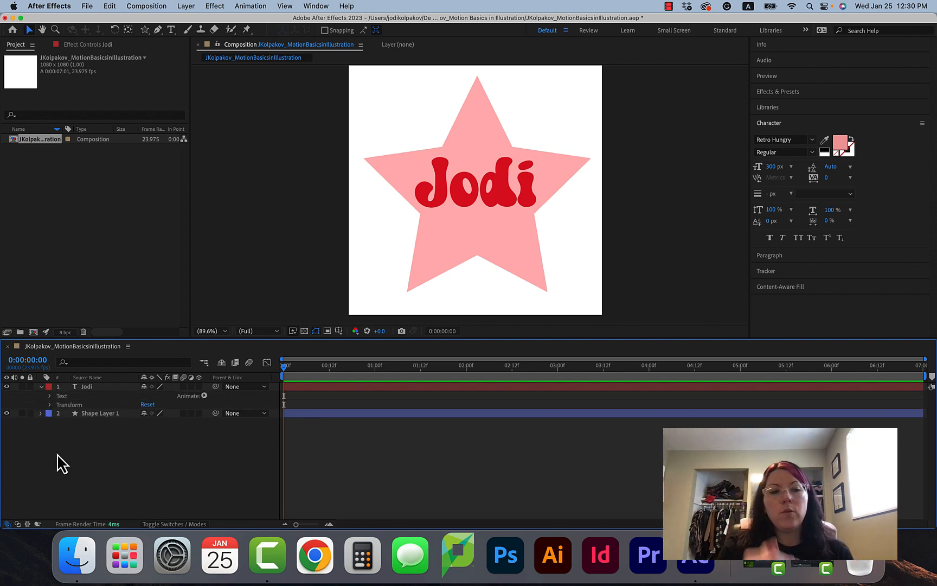
click(50, 396)
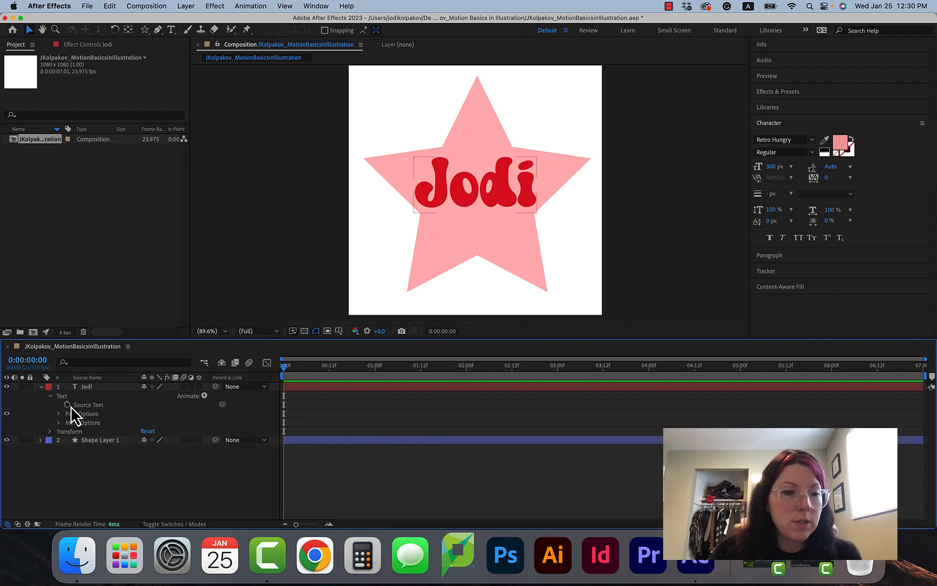
click(58, 415)
click(58, 414)
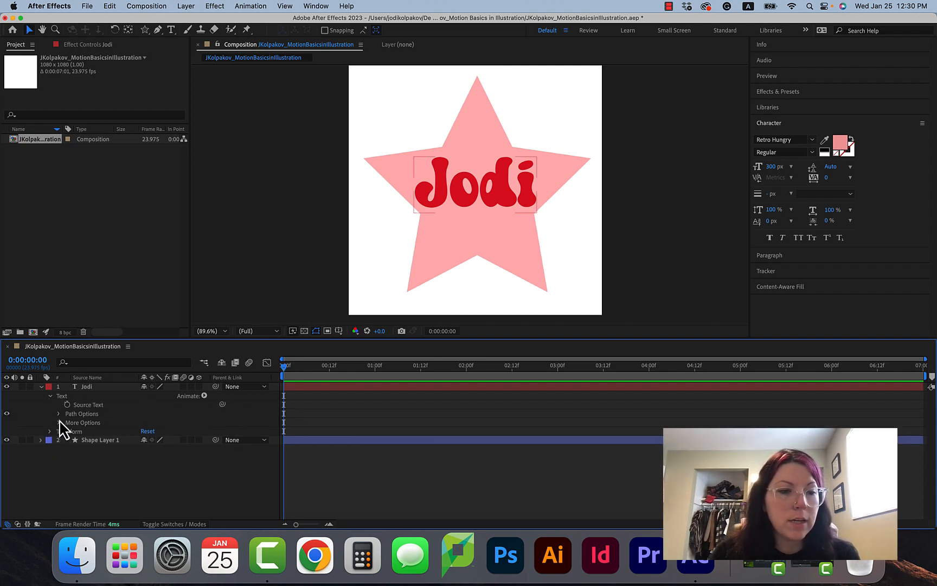
click(60, 422)
click(59, 423)
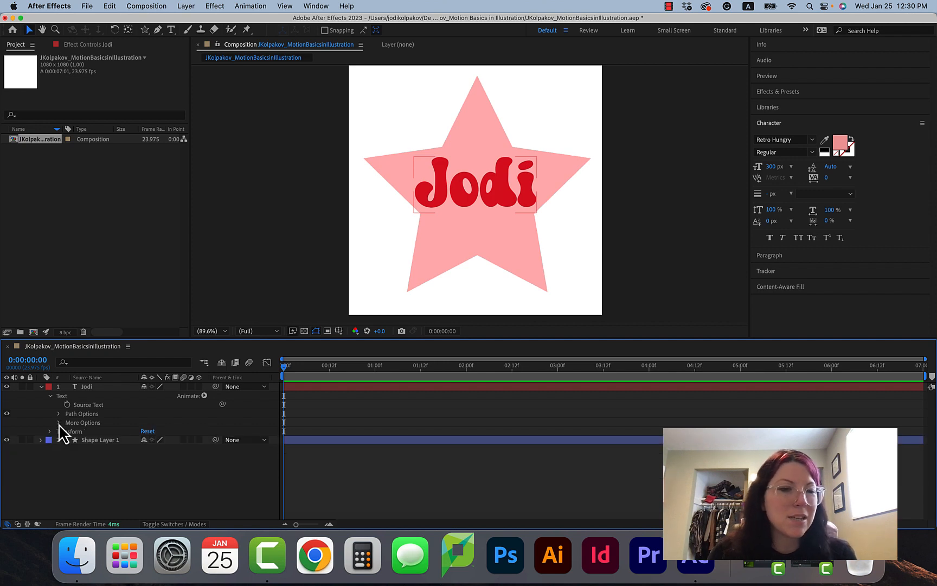
click(50, 396)
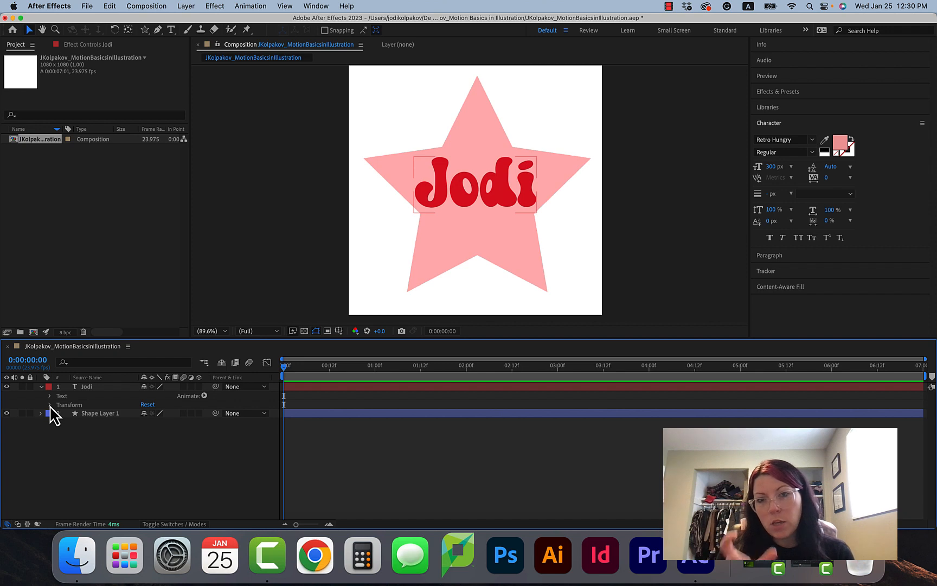
click(50, 405)
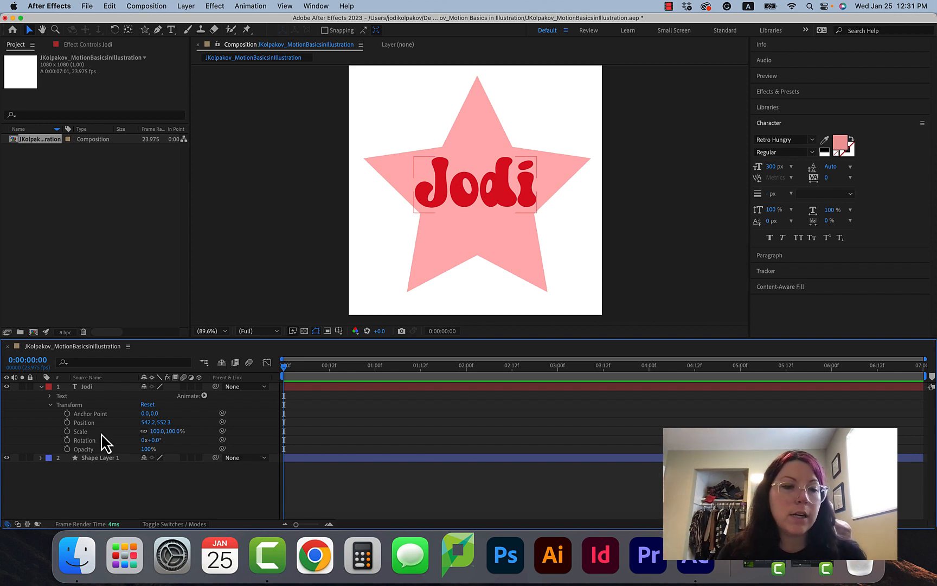
click(67, 423)
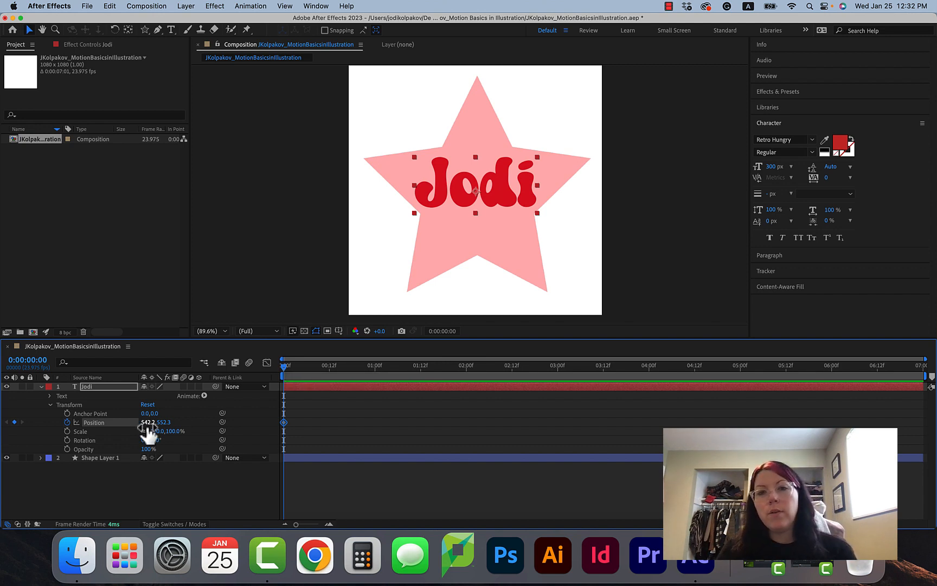
click(324, 426)
click(283, 422)
key(Delete)
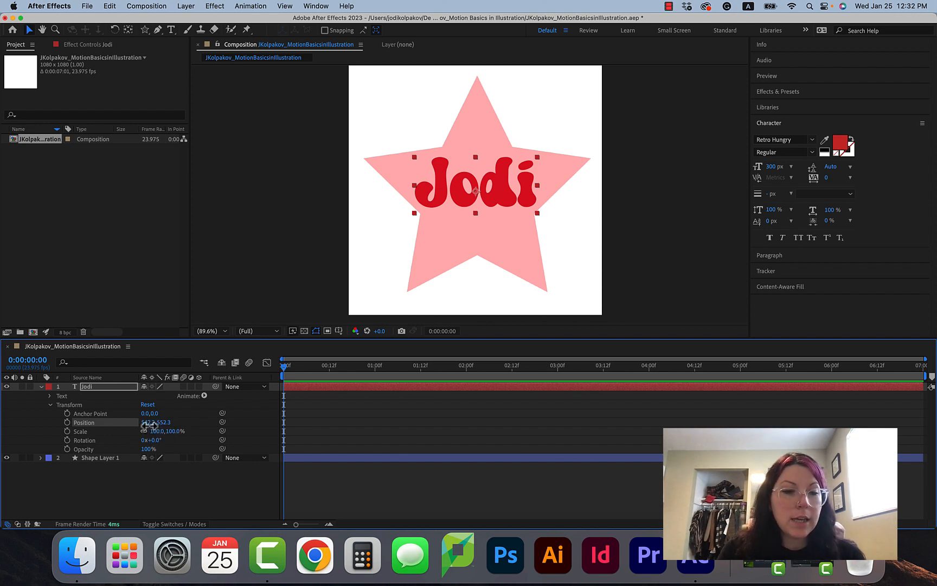
Move the name text horizontally past the frame's left edge to about X -325.8 and set a Position keyframe at 0:00:00:00.
drag(147, 426, 21, 431)
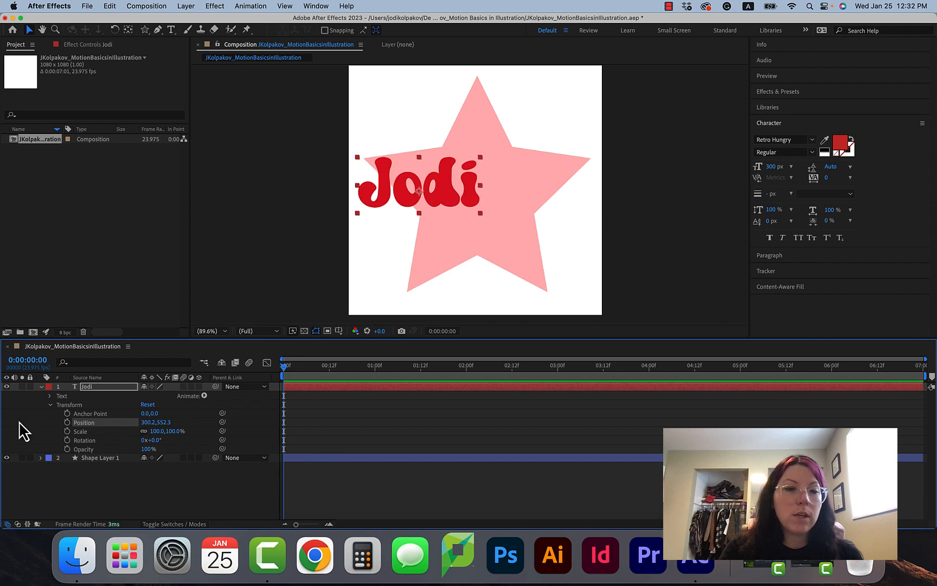
drag(150, 424, 7, 415)
drag(146, 426, 7, 425)
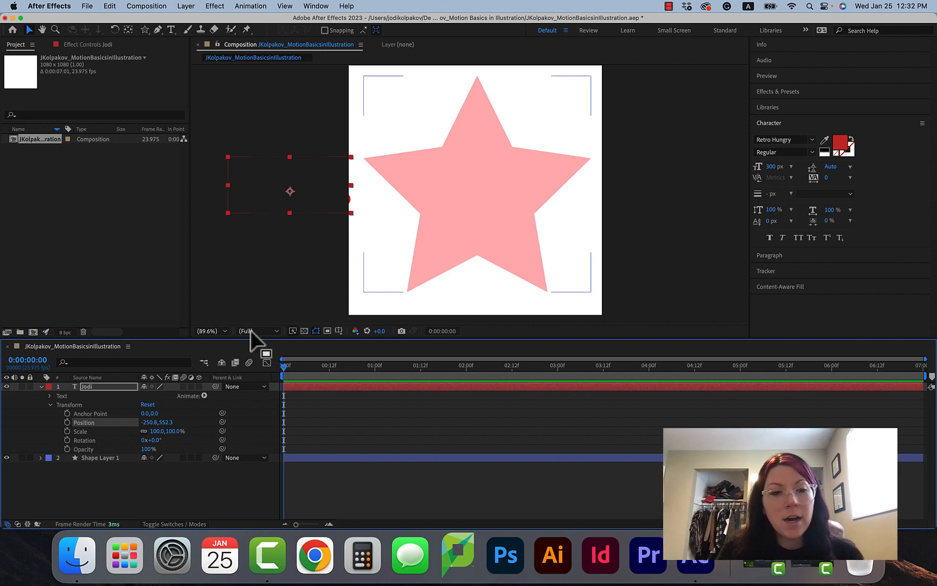
drag(153, 424, 113, 424)
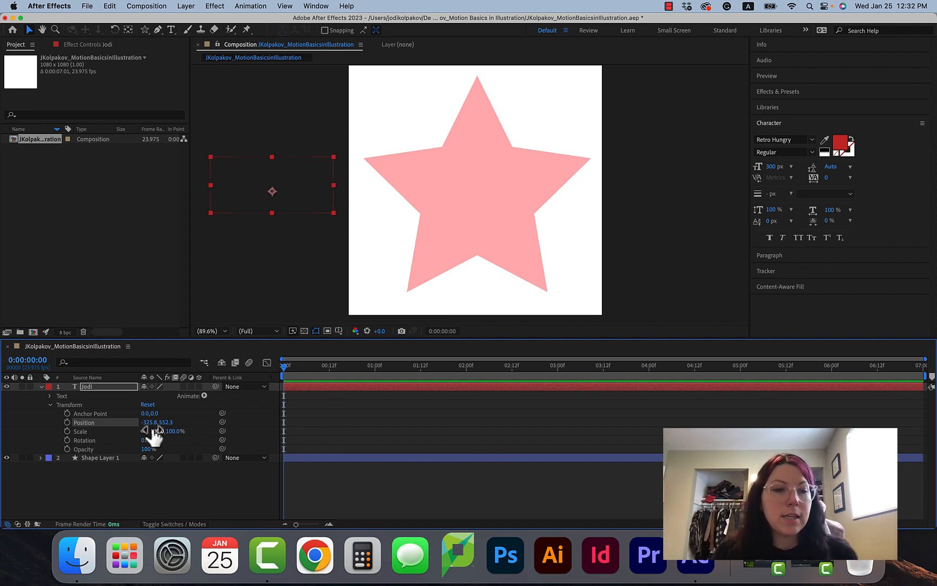
click(67, 422)
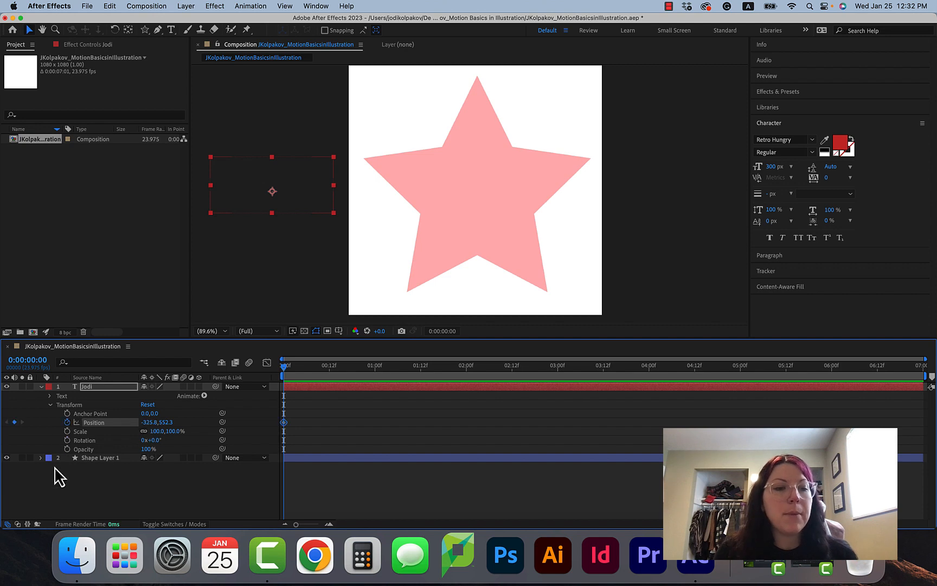
click(134, 493)
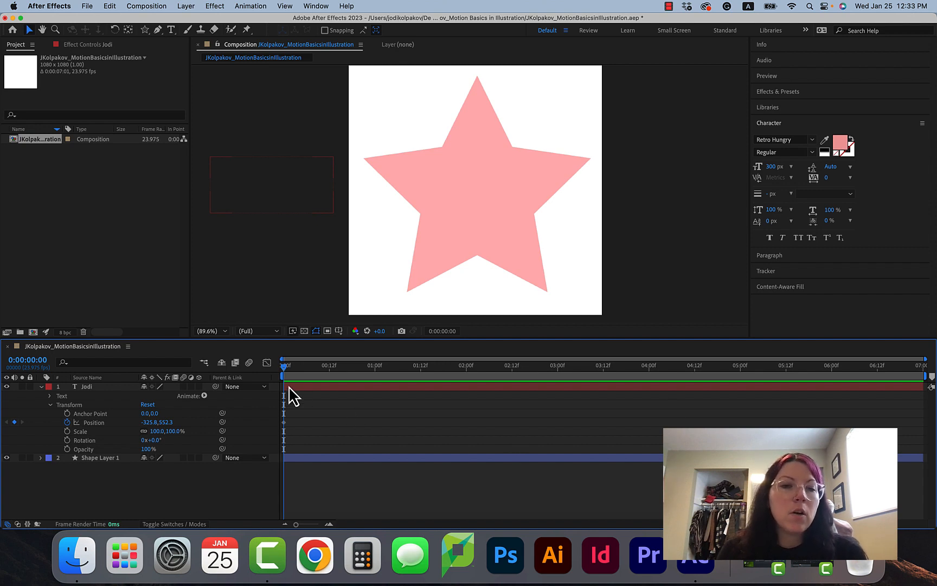
At 0:00:03:12, keyframe the name text's Position past the frame's right edge at about X 1417.2.
drag(283, 368, 604, 368)
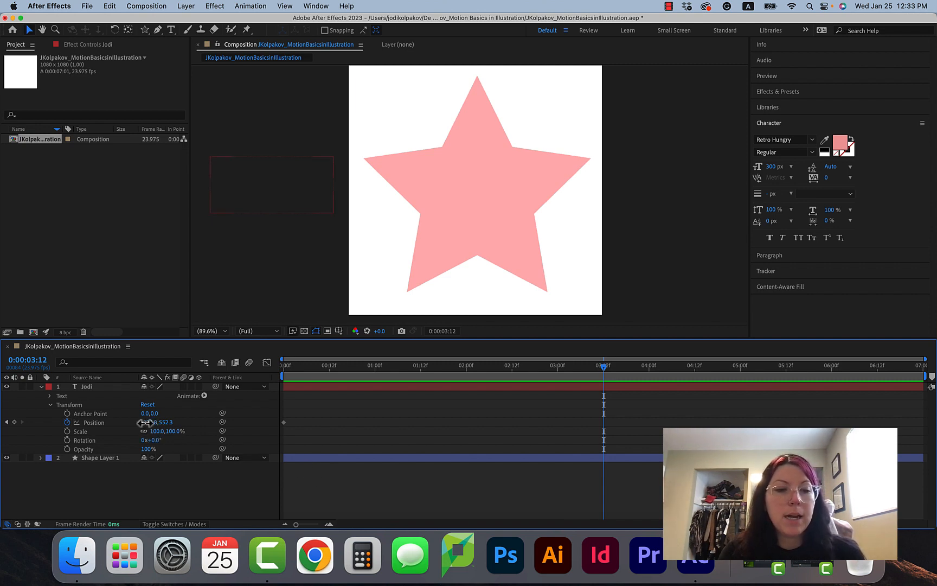
drag(151, 422, 393, 410)
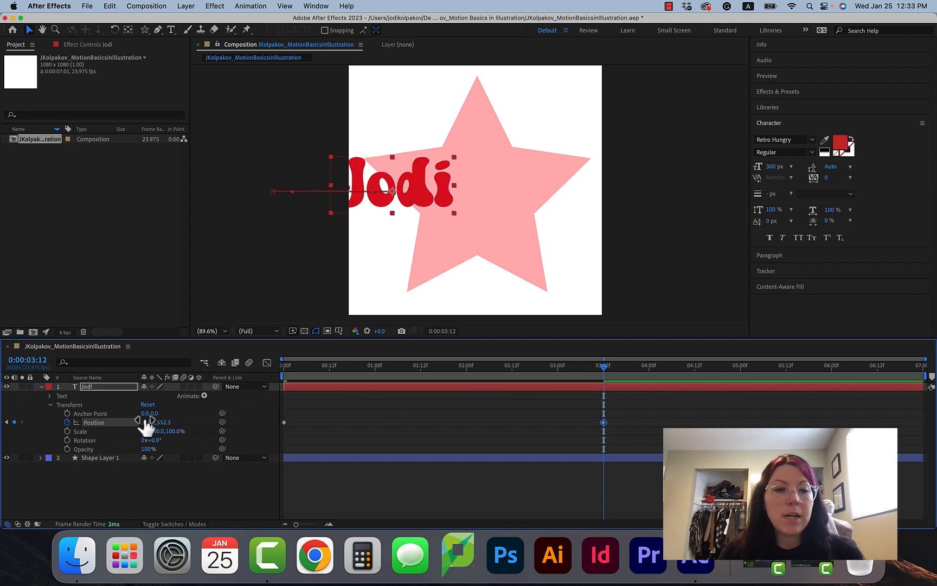
drag(147, 421, 338, 412)
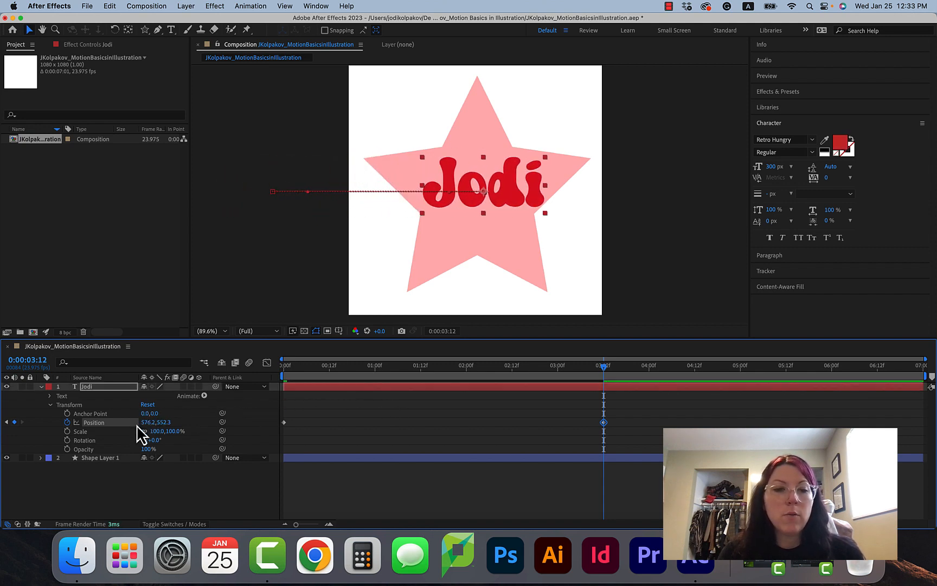
drag(144, 422, 229, 418)
drag(146, 422, 247, 422)
drag(146, 422, 266, 425)
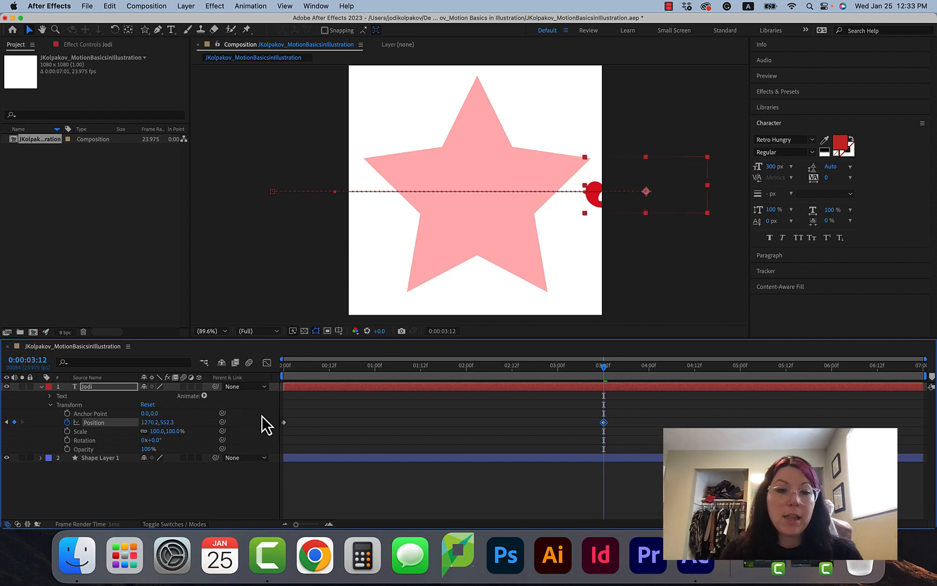
drag(146, 423, 220, 428)
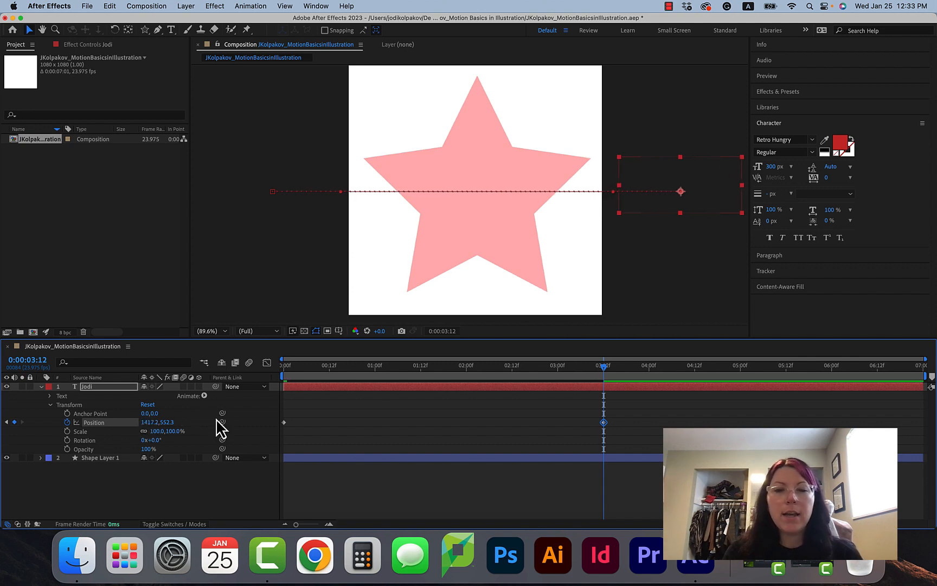
click(595, 431)
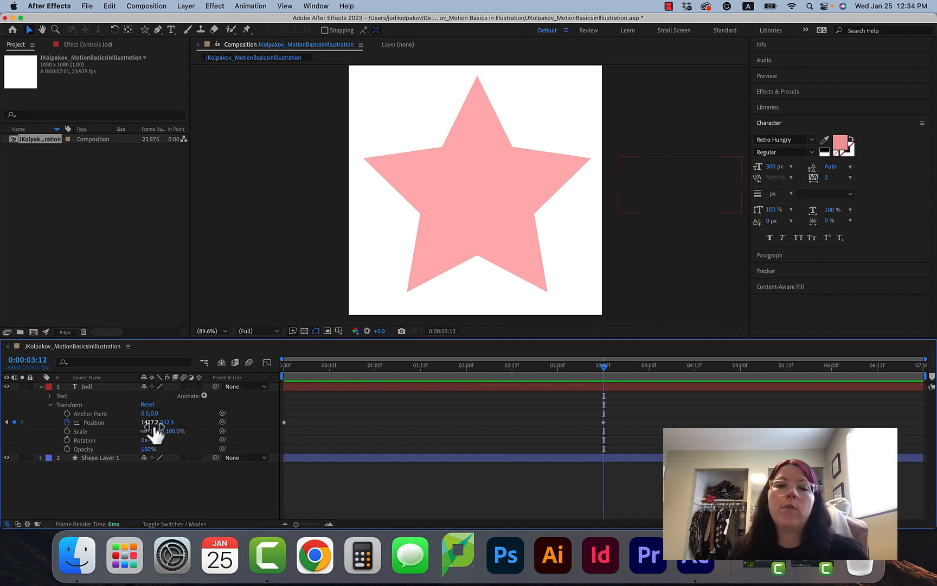
Play the name text's slide across the star from 0:00:00:00, and stop the preview near the second Position keyframe.
click(325, 371)
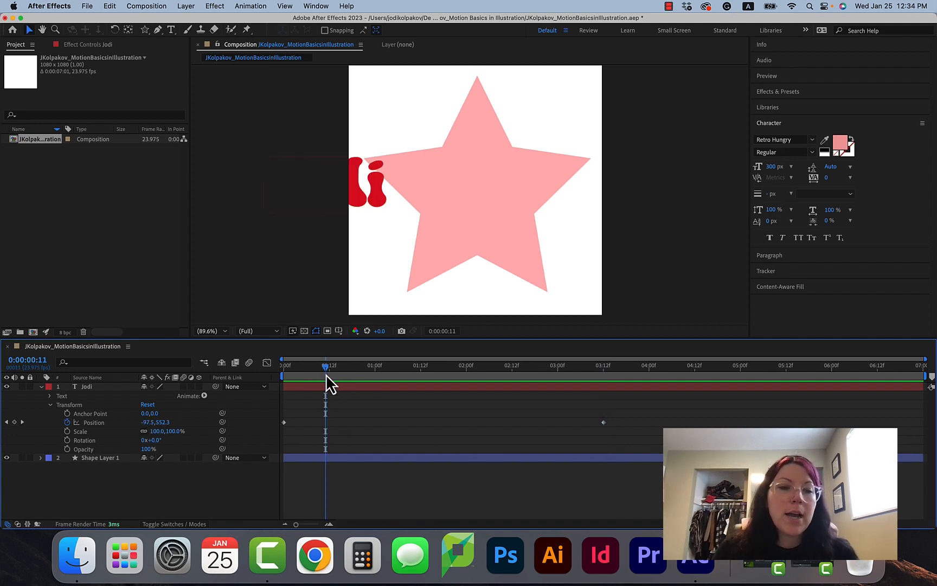
drag(324, 374, 272, 380)
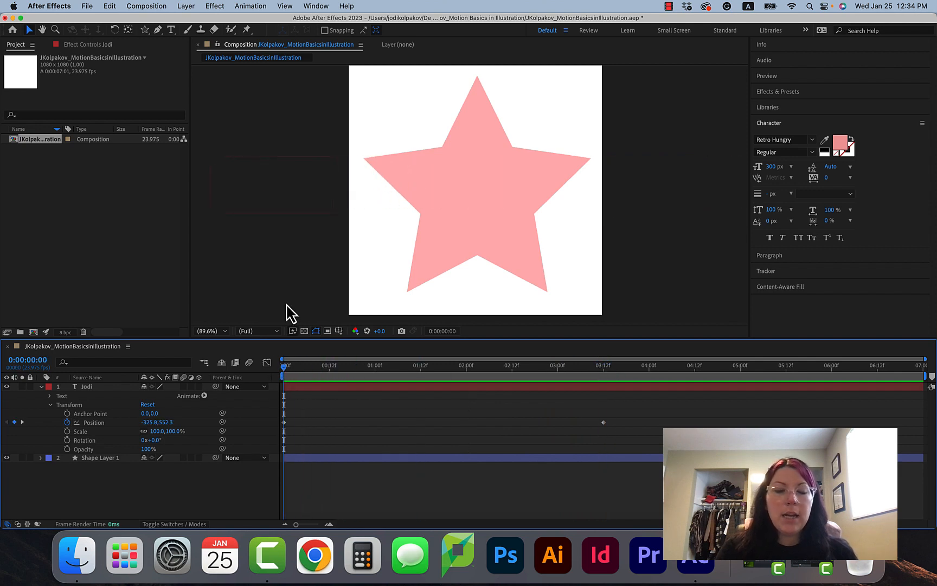
key(space)
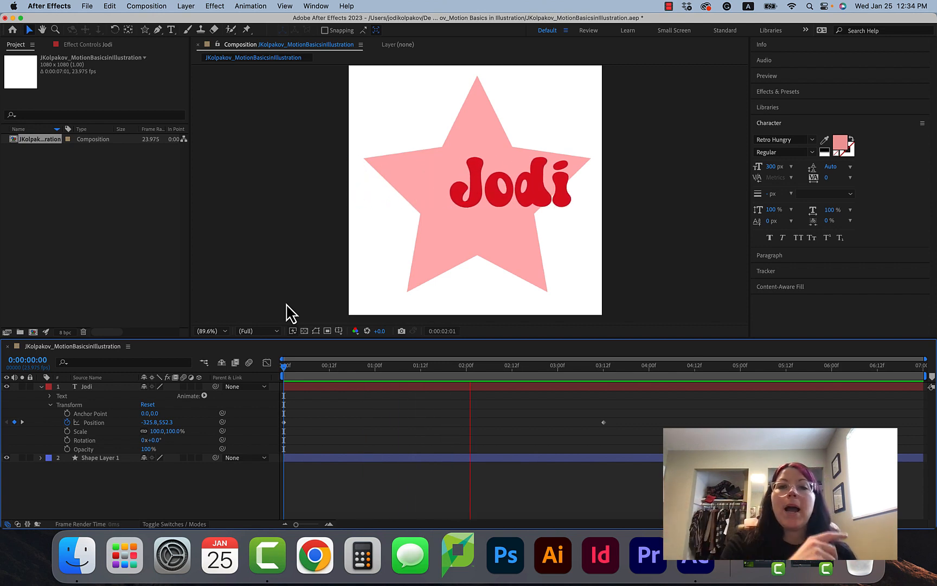
key(space)
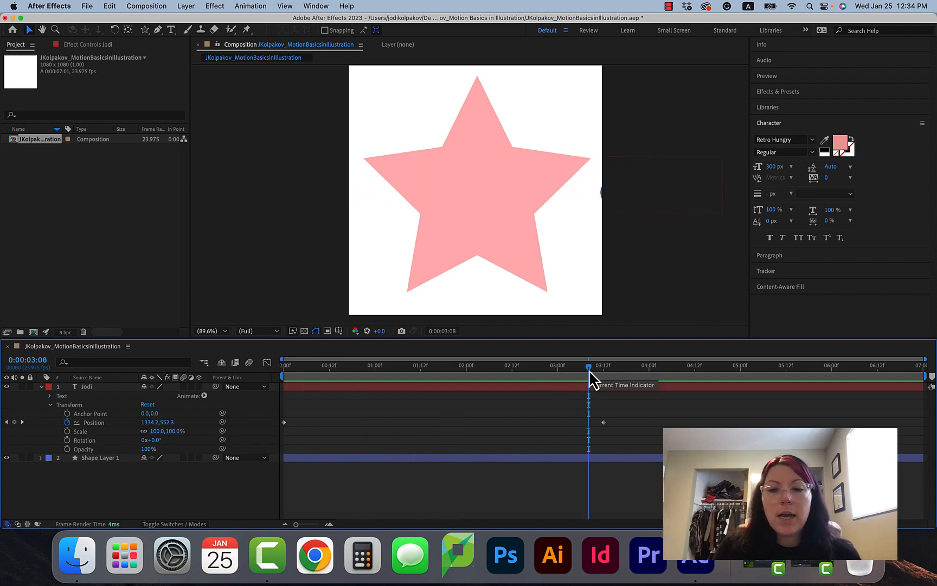
Speed up the name text's slide by moving its second Position keyframe to 0:00:02:00.
drag(588, 370, 660, 371)
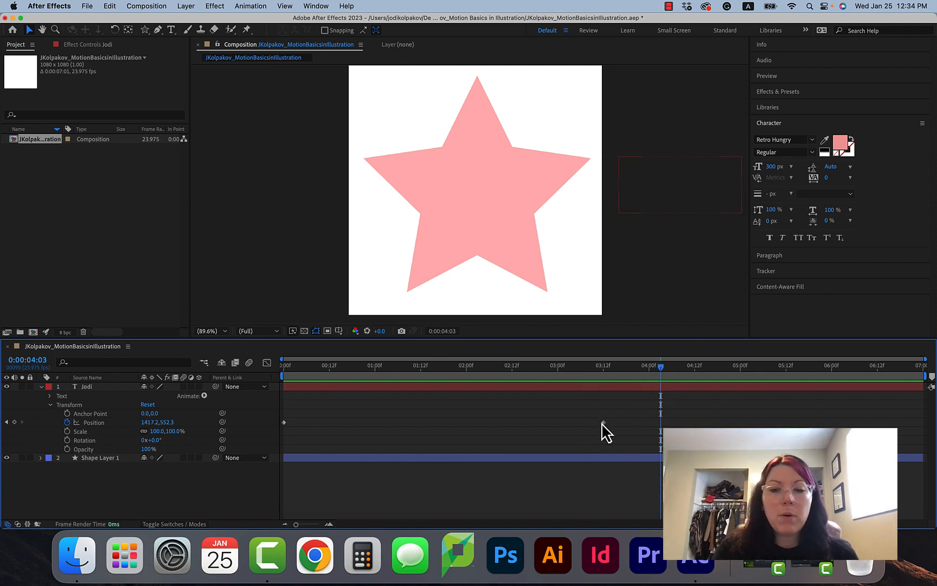
drag(603, 422, 513, 421)
drag(474, 423, 467, 423)
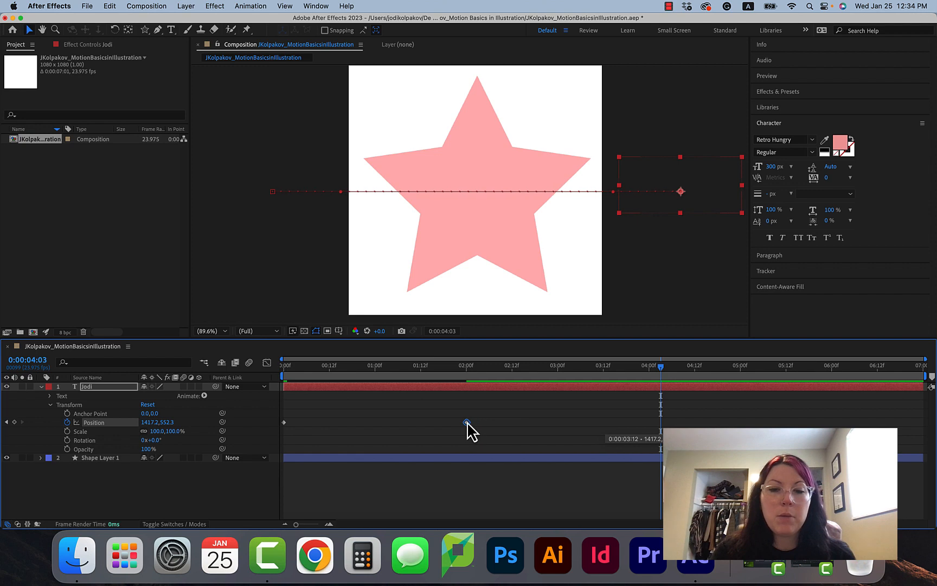
click(553, 424)
Duplicate both Position keyframes of the name text by copying them and pasting the pair at 0:00:04:00.
click(417, 371)
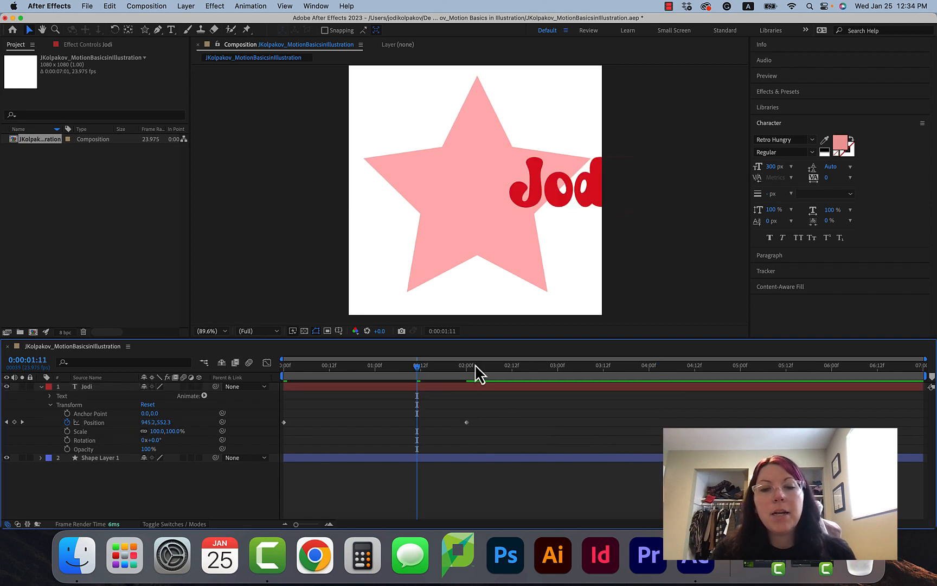
drag(627, 366, 648, 366)
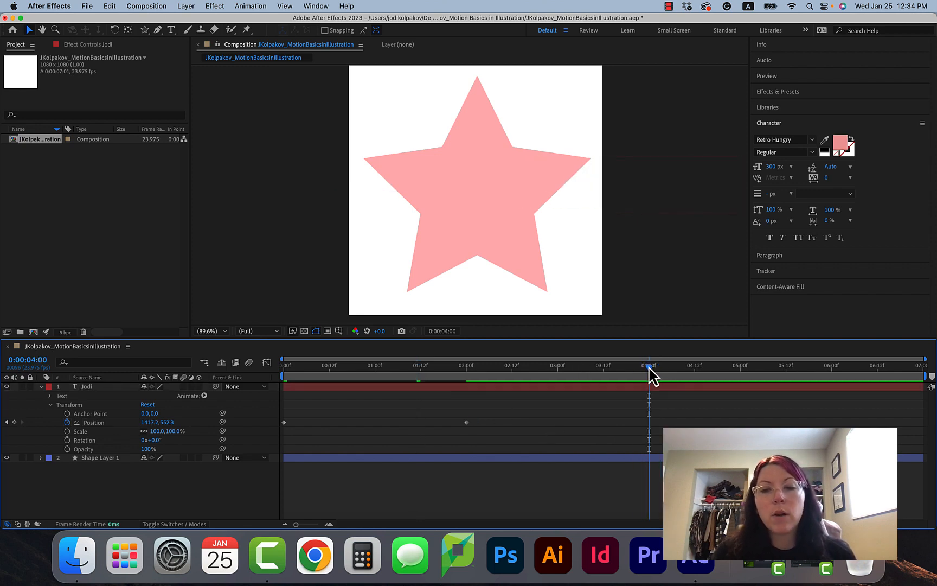
click(283, 421)
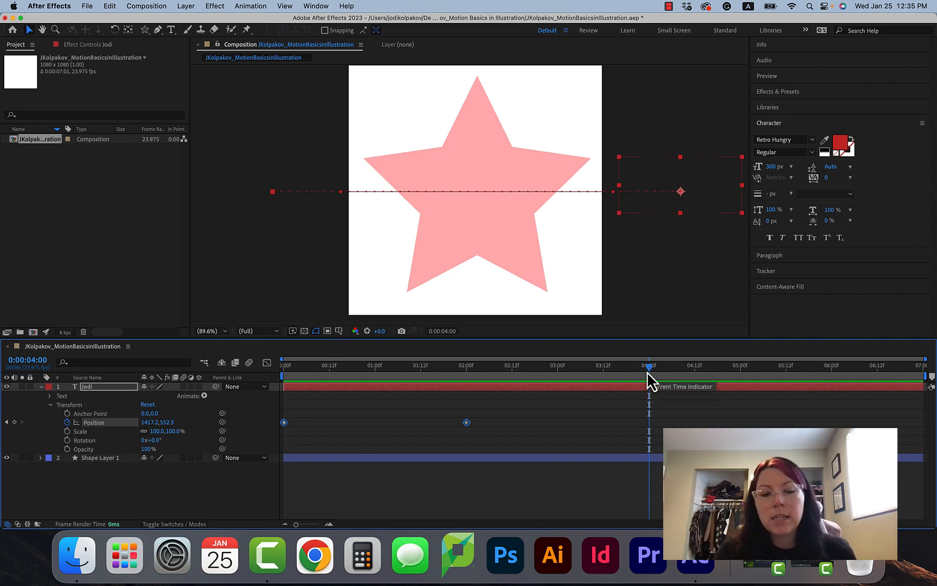
key(super+v)
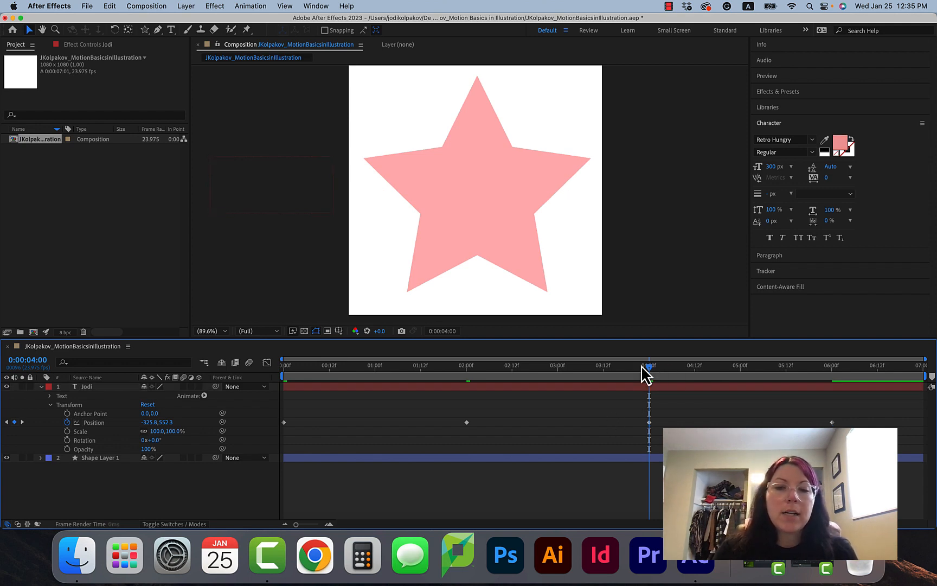
Play the repeated slide animation from the beginning of the composition.
drag(641, 366, 271, 374)
key(space)
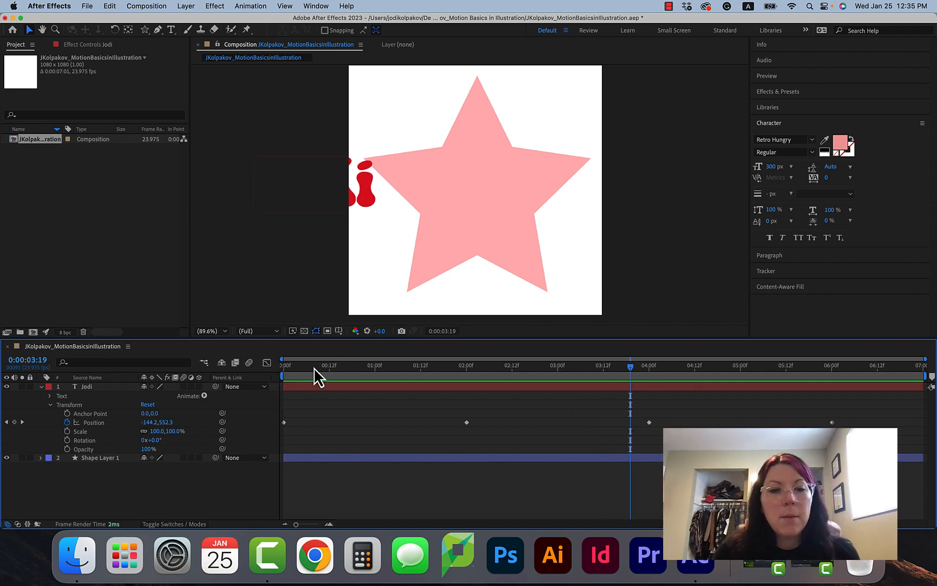
key(space)
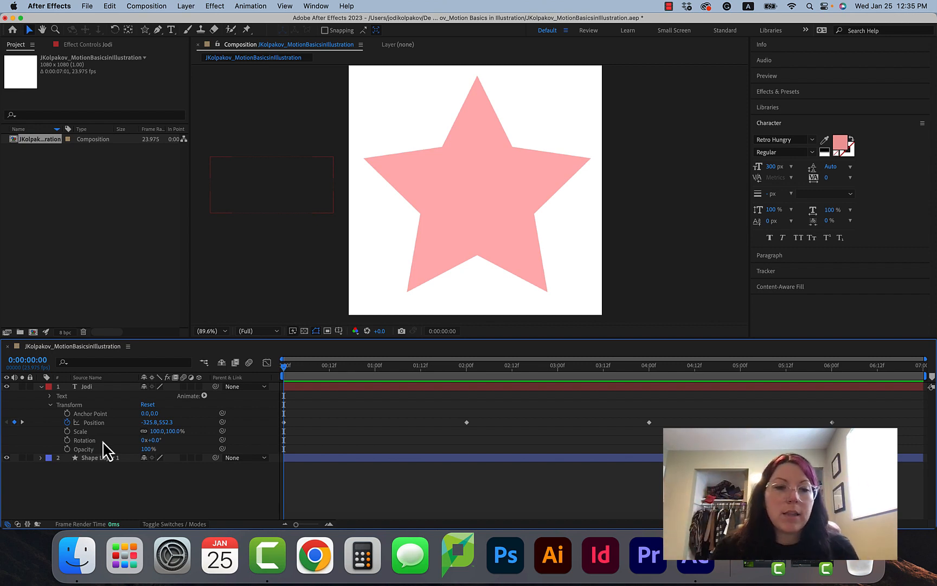
At 0:00:01:00, add a Rotation keyframe to the name text and set it to 23°.
drag(322, 366, 374, 368)
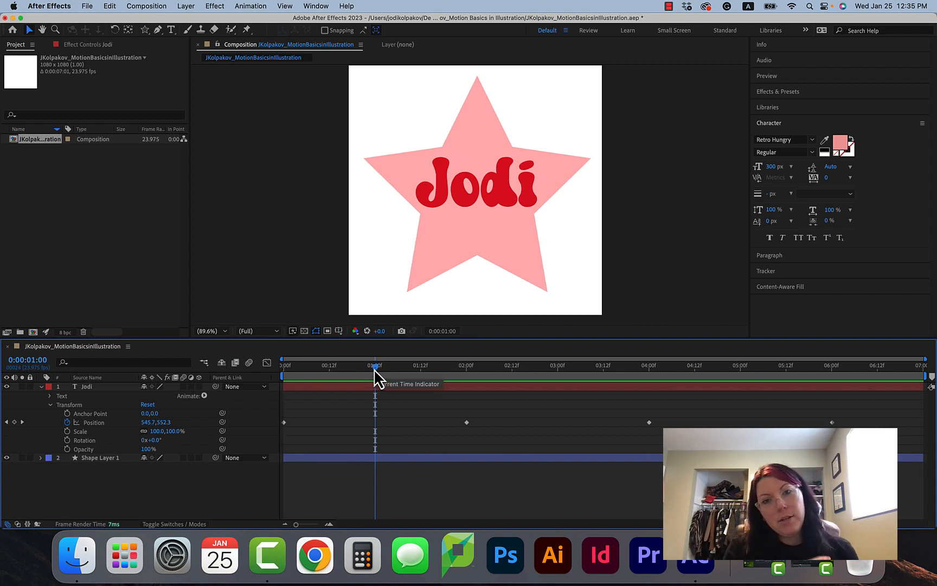
click(67, 440)
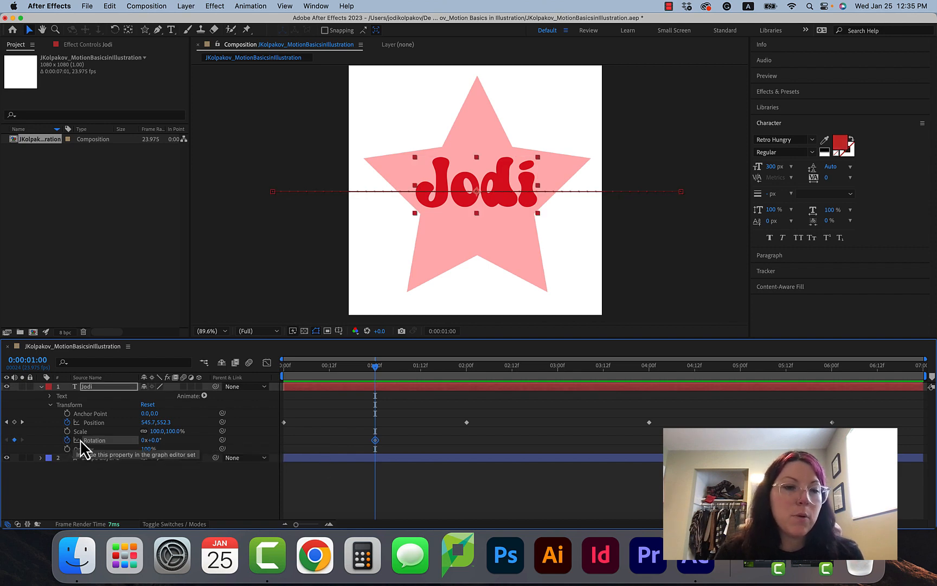
drag(153, 440, 164, 440)
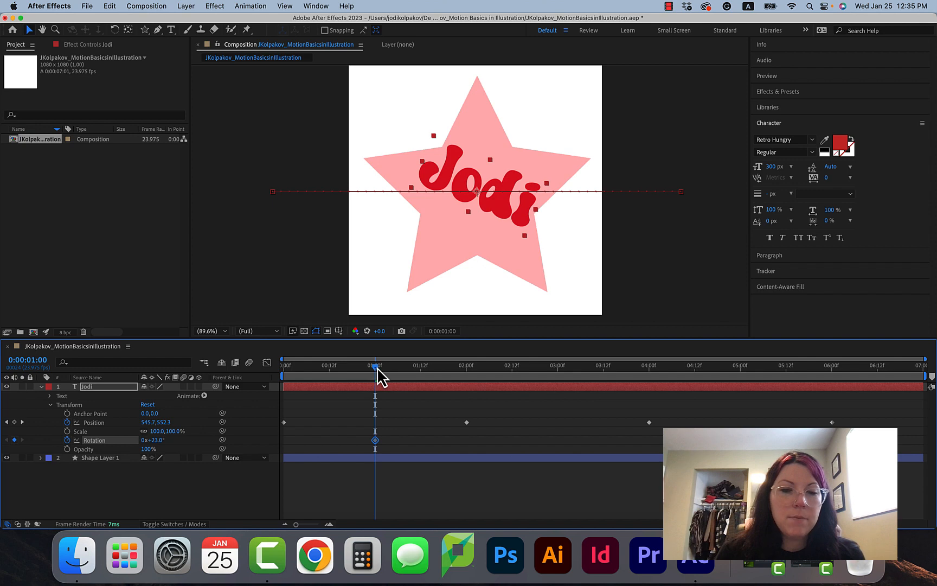
Keyframe the name text's Rotation at -23° at 0:00:03:00 and at 23° at 0:00:05:00.
drag(377, 366, 561, 372)
click(155, 439)
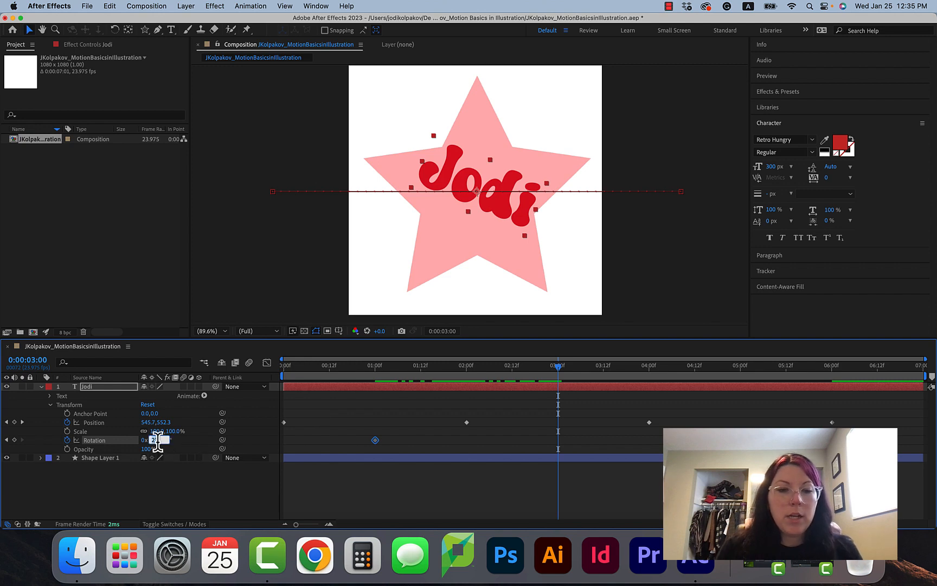
text(-23)
key(Return)
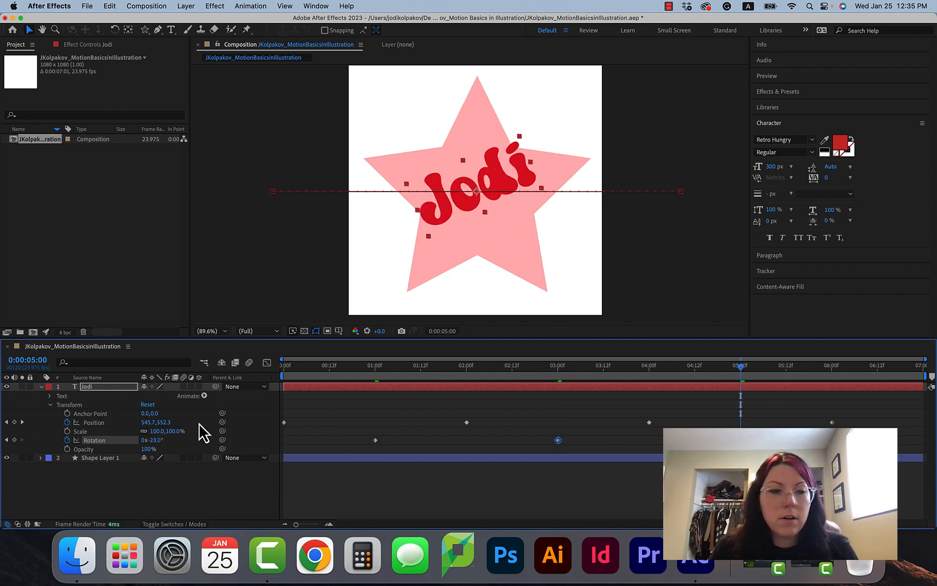
text(23)
key(Return)
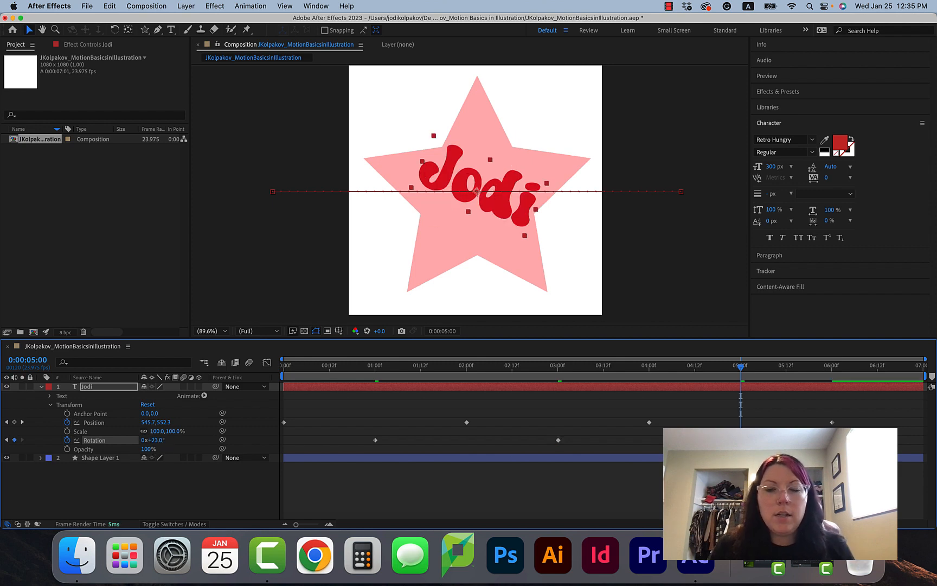
Save the project and play the rotating text animation from 0:00:00:00.
drag(885, 369, 268, 412)
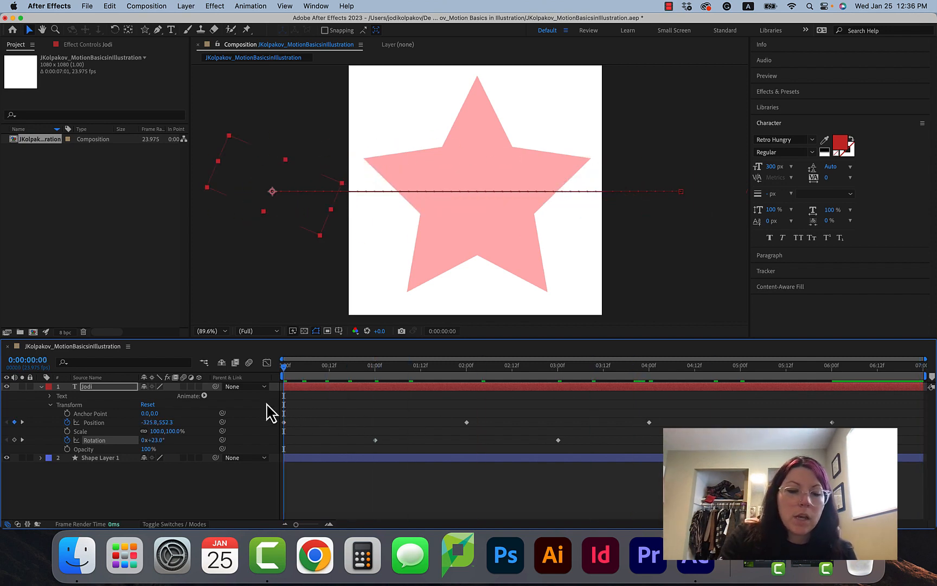
key(super+s)
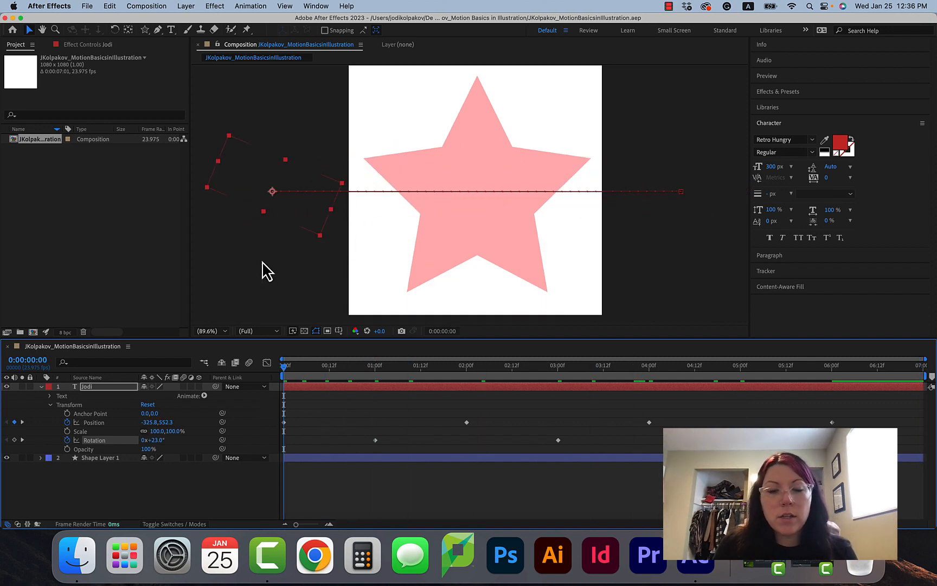
key(space)
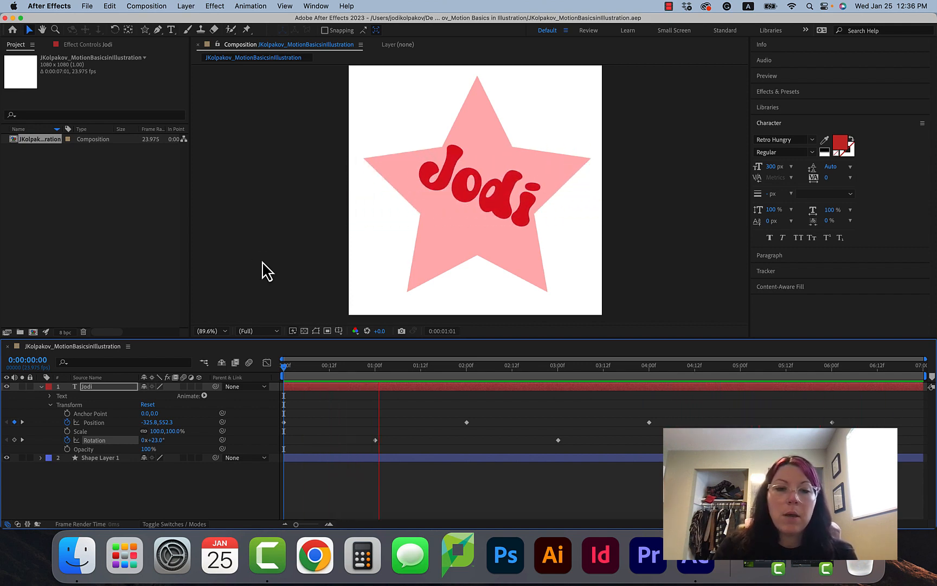
key(space)
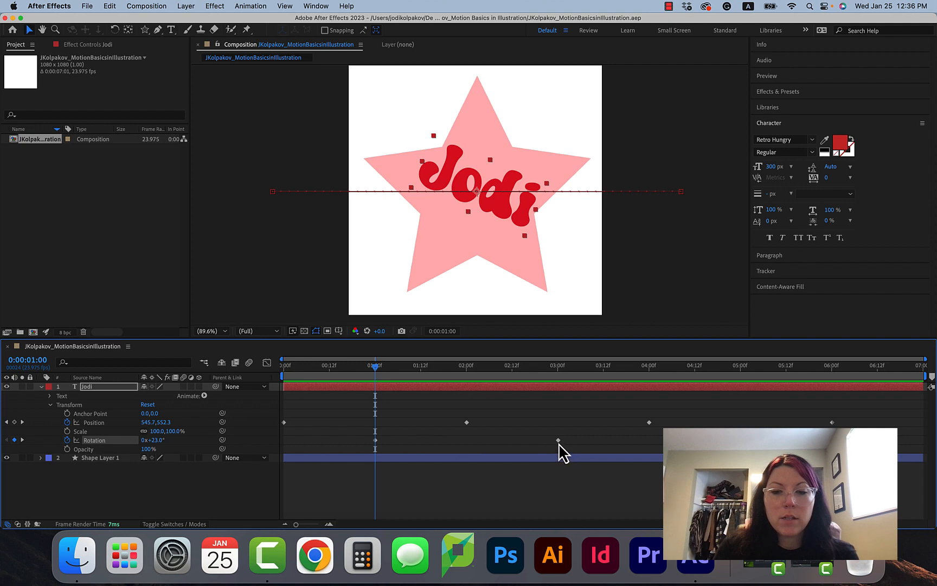
Move the 23° Rotation keyframe to 0:00:00:12 and the -23° one to about 0:00:01:07.
drag(558, 440, 330, 439)
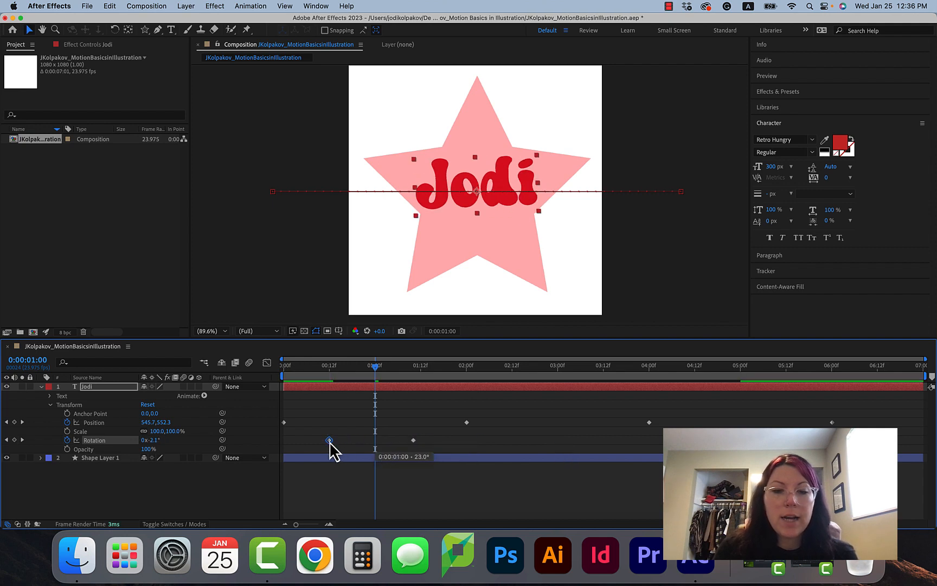
drag(414, 440, 402, 440)
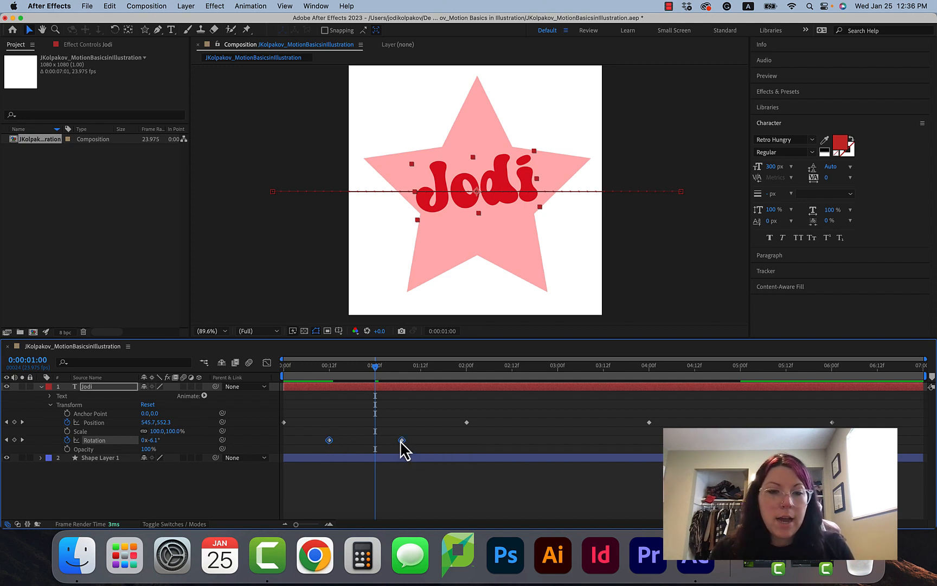
Copy the first two Rotation keyframes and paste the pair at 0:00:01:23, 0:00:03:09, 0:00:04:20 and 0:00:06:03.
click(462, 366)
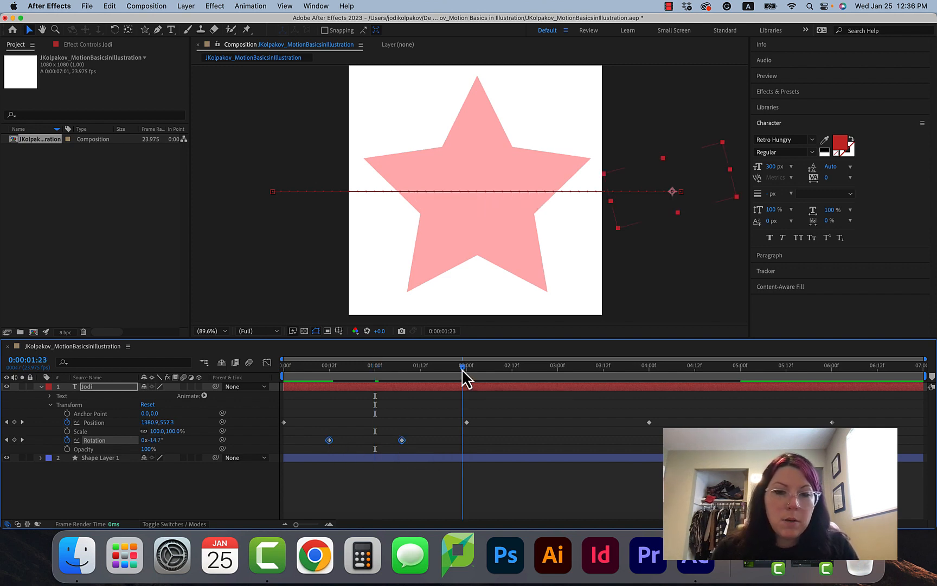
key(super+v)
click(593, 370)
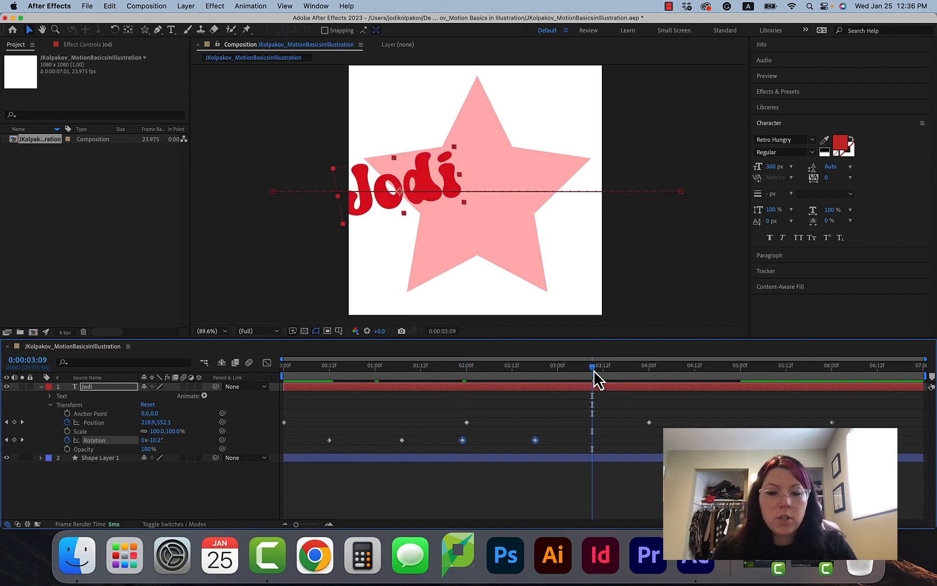
key(super+v)
click(725, 369)
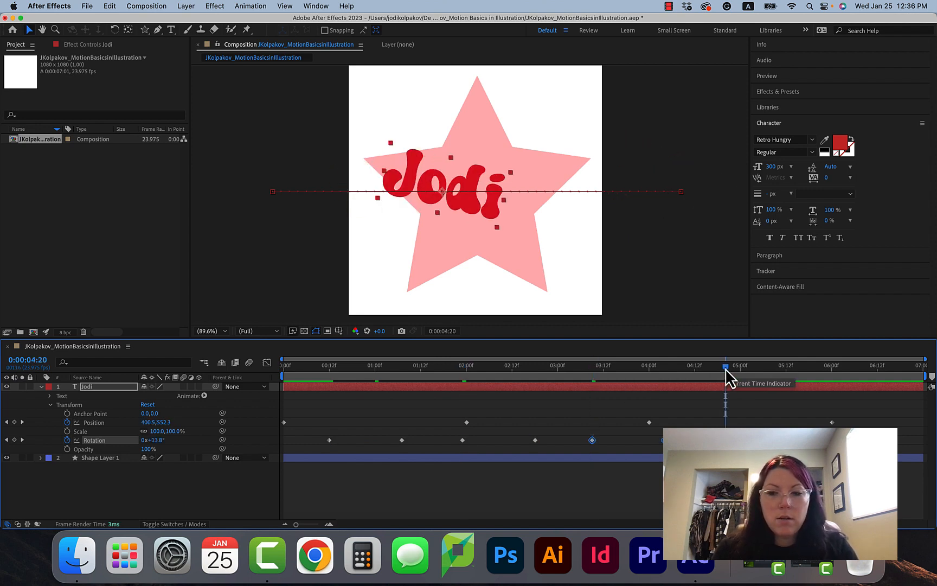
key(super+v)
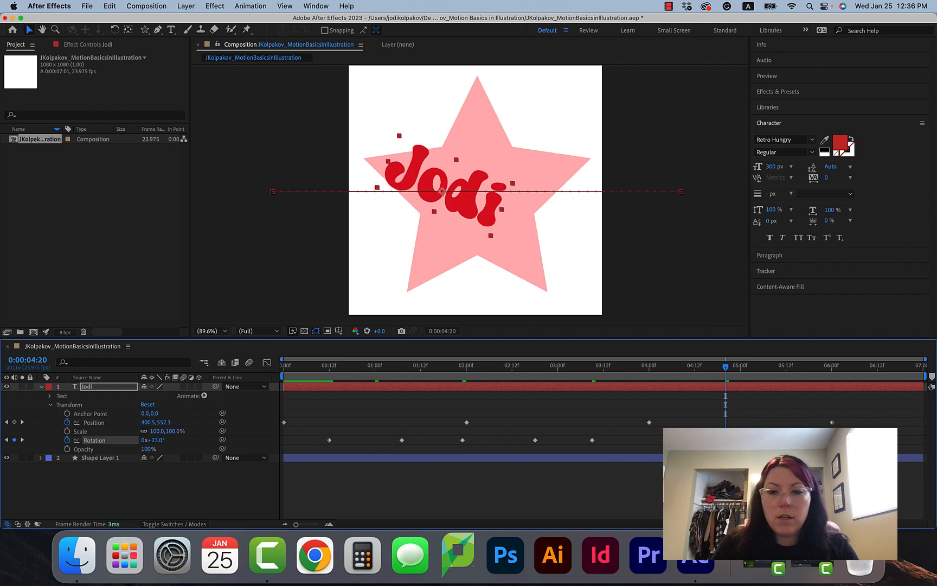
click(843, 367)
key(super+v)
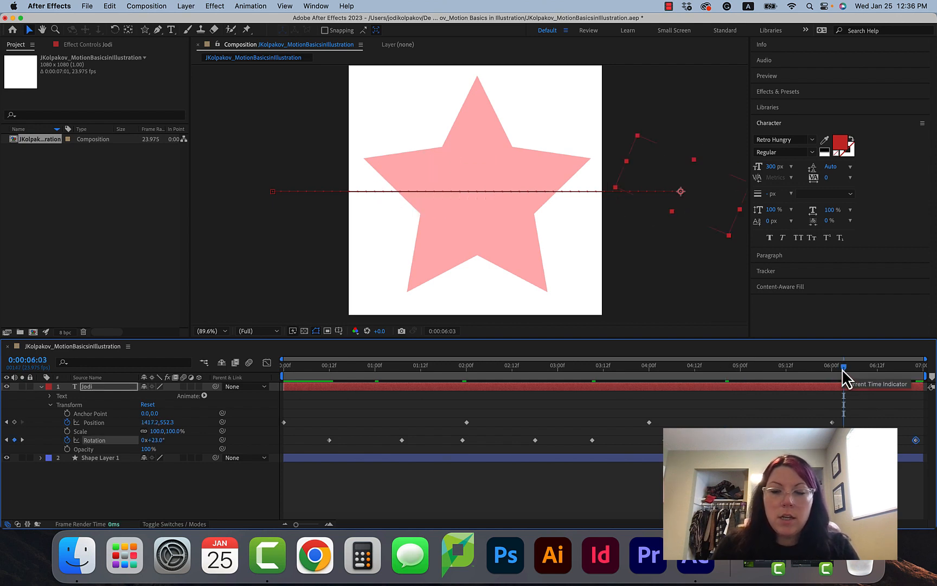
Save the project and preview the faster rocking motion of the name text from the start.
key(Home)
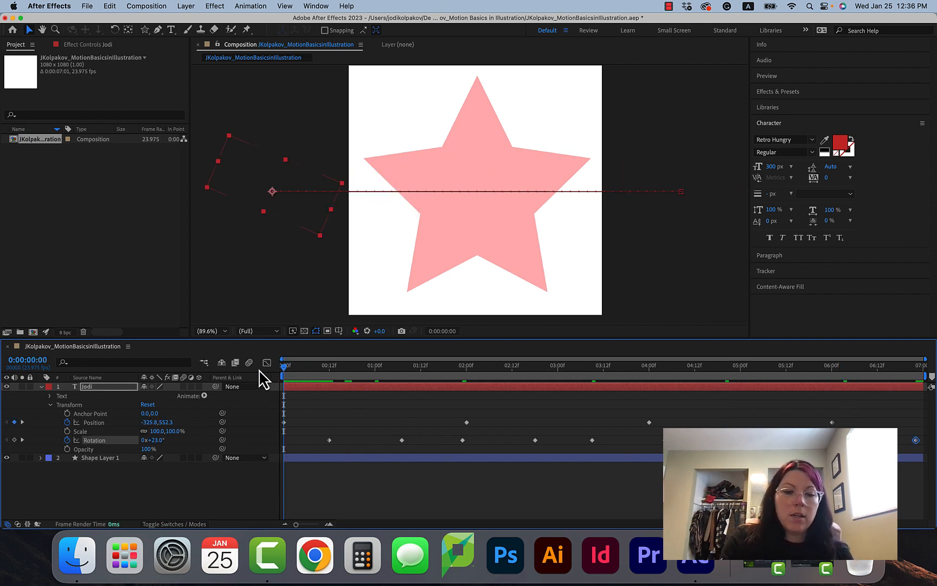
key(space)
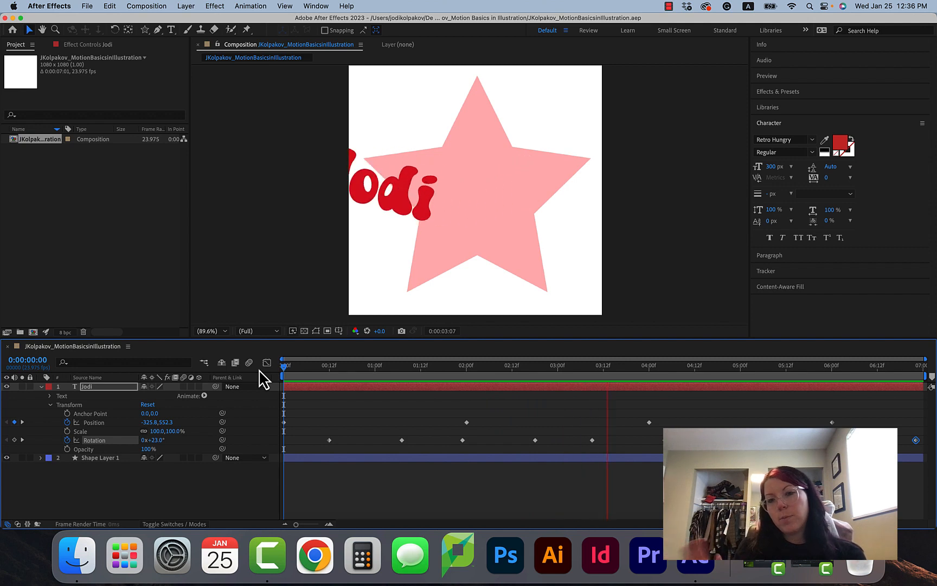
key(space)
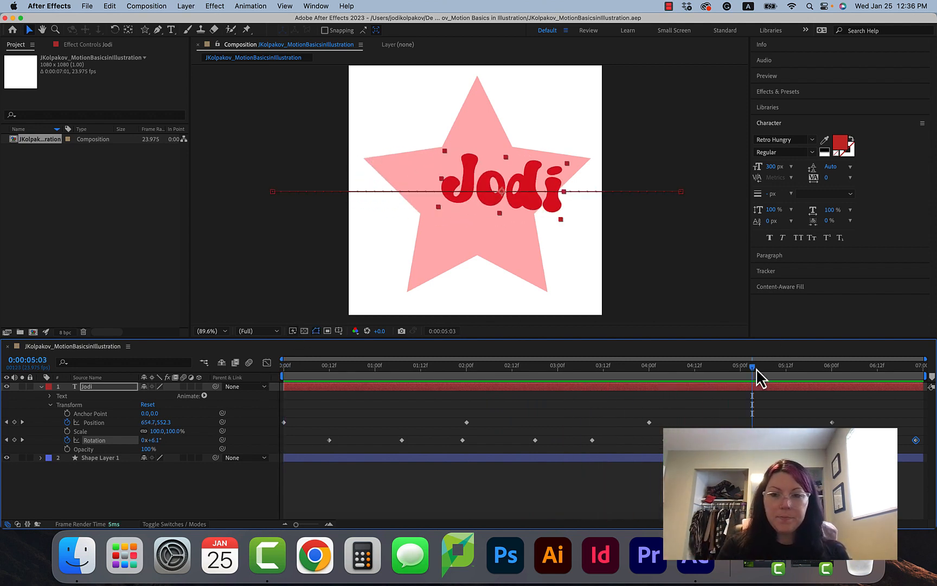
Return to 0:00:00:00 and collapse the name text layer's properties.
drag(753, 367, 288, 366)
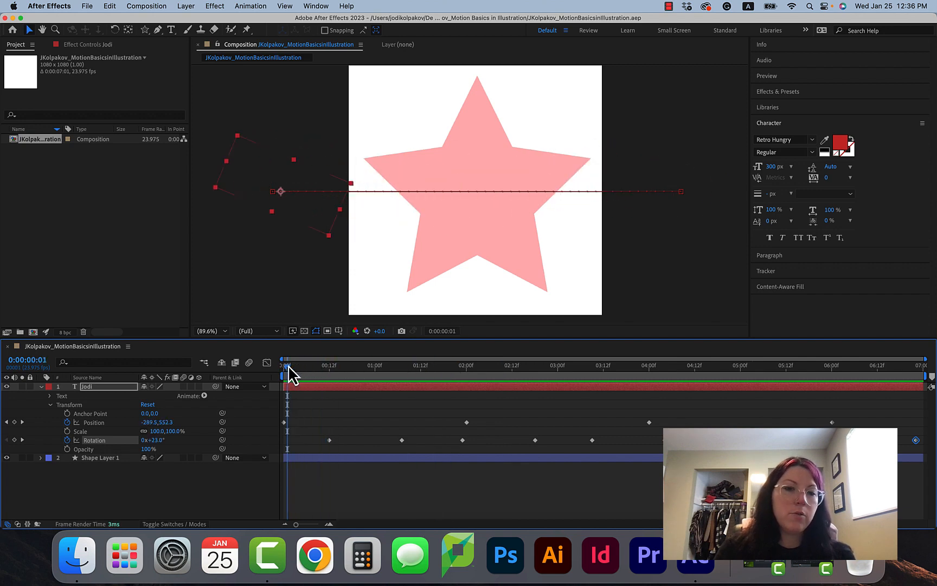
click(41, 457)
click(41, 457)
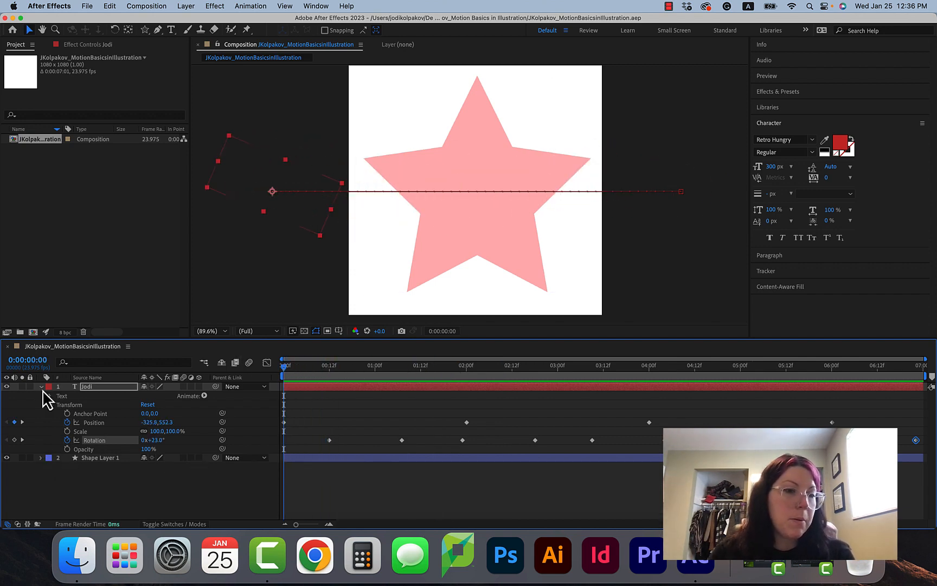
click(41, 386)
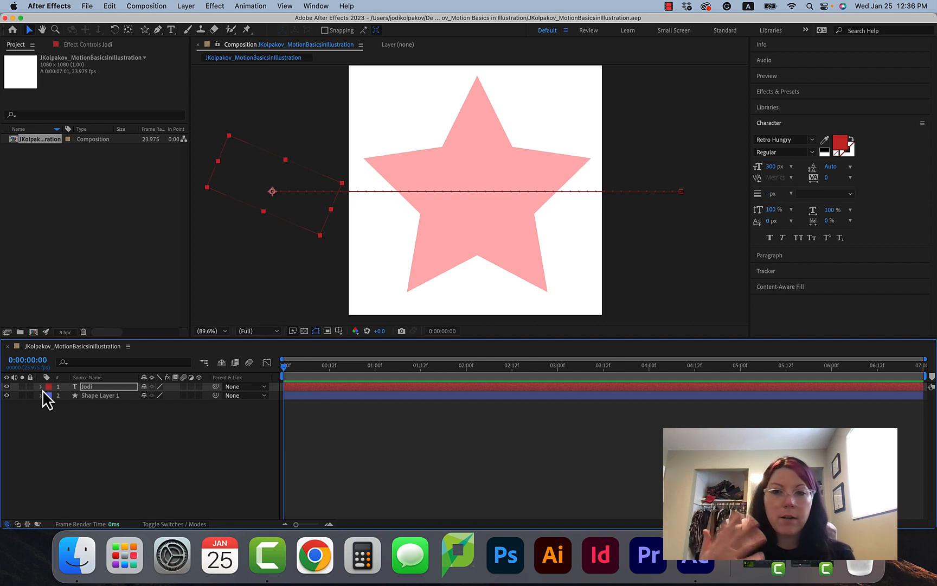
Rename Shape Layer 1 to Star.
click(99, 401)
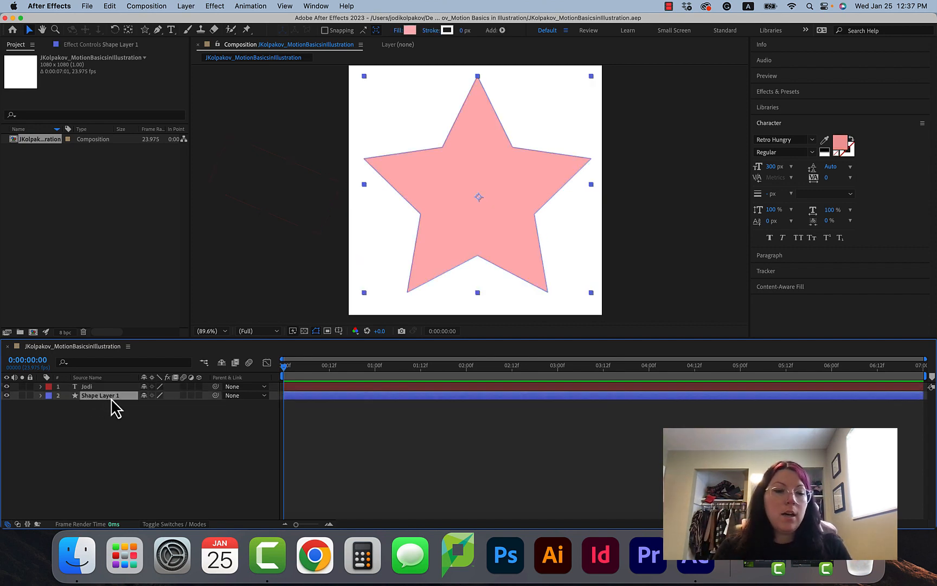
right_click(116, 408)
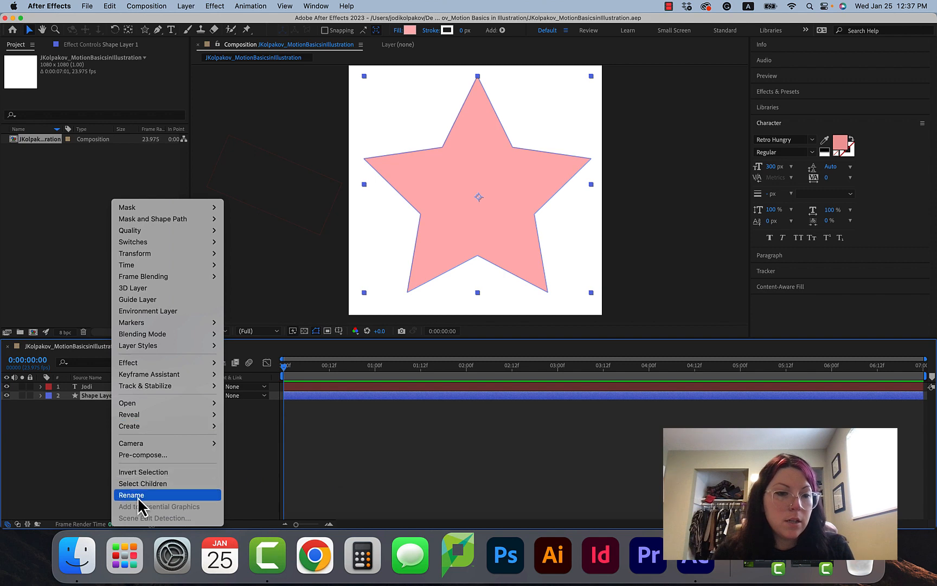
click(111, 460)
key(Return)
text(Star)
key(Return)
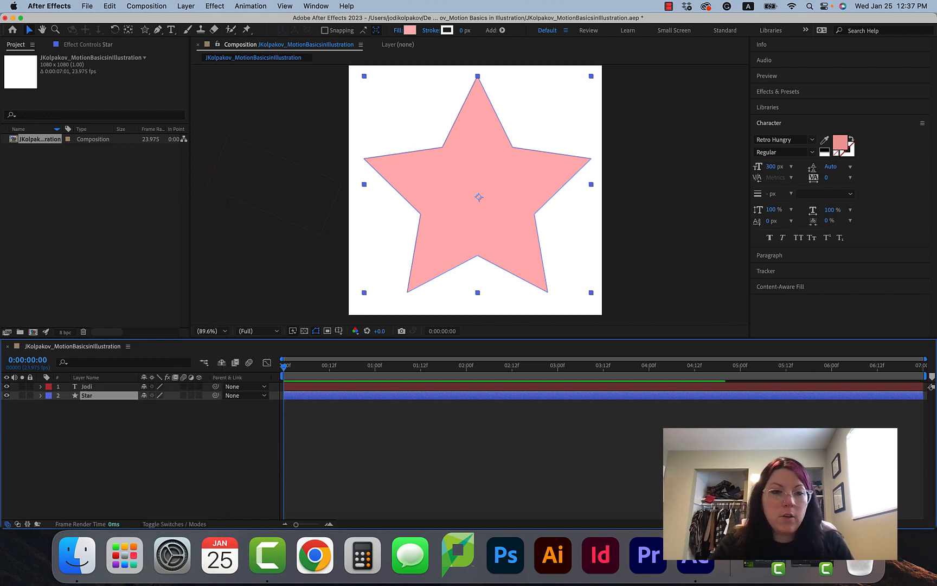
Reveal the Star layer's Transform properties and add Opacity keyframes of 100% at 0:00:00:00 and 25% at 0:00:00:12.
click(41, 396)
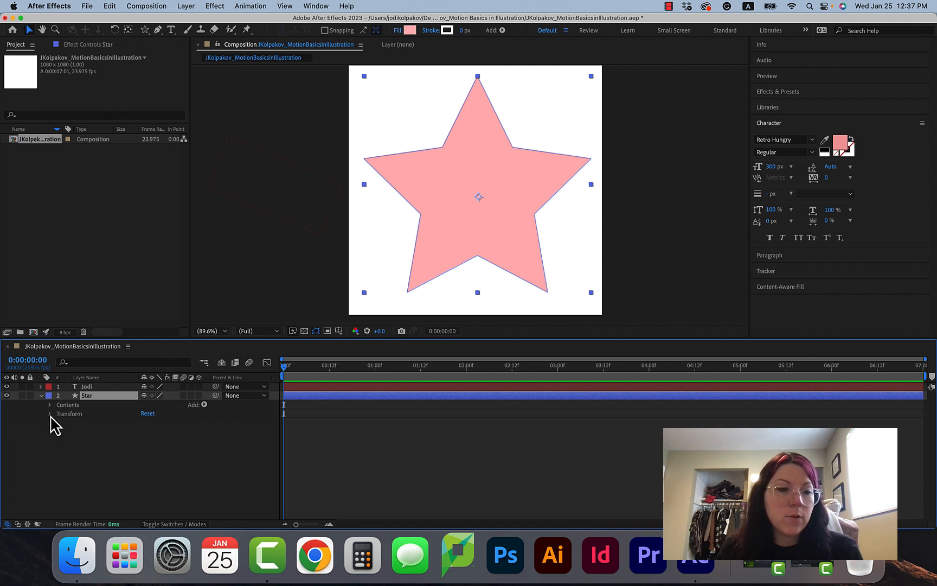
click(49, 414)
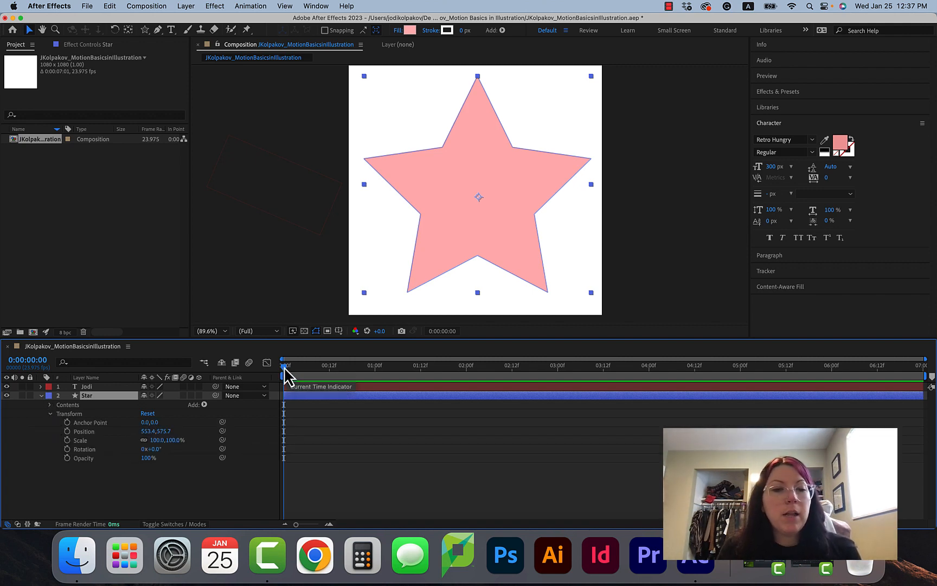
click(67, 457)
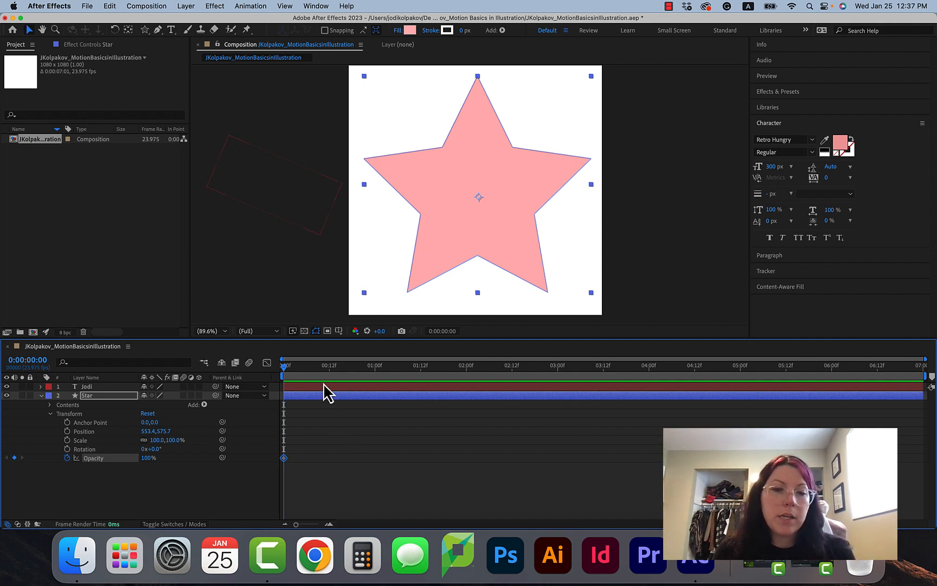
click(328, 368)
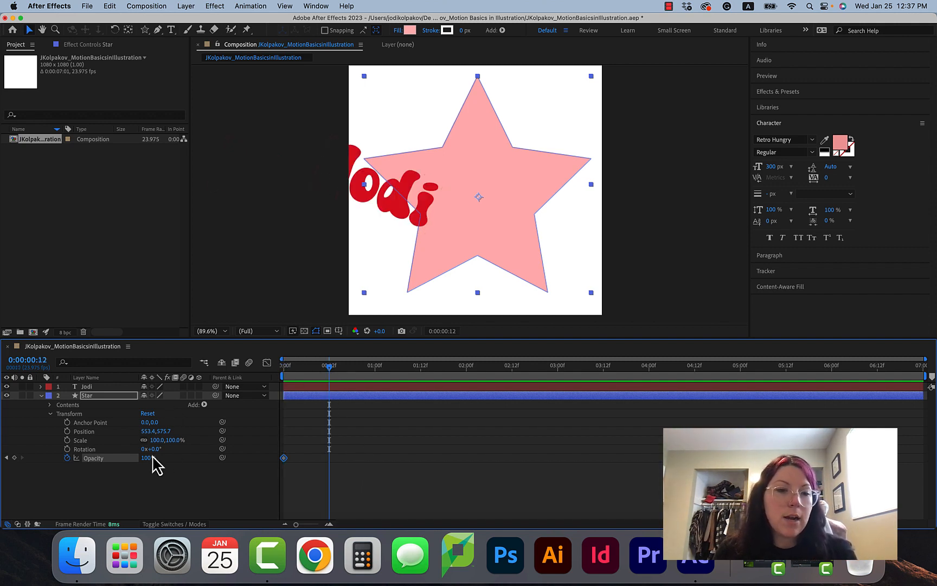
click(148, 458)
text(25)
key(Return)
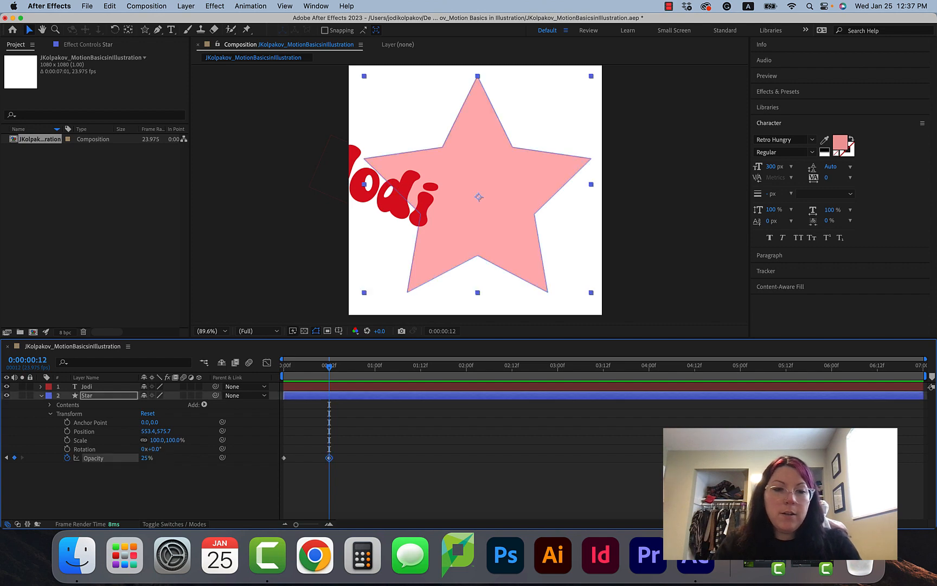
Add Opacity keyframes to the Star layer of 75% at 0:00:01:00 and 10% at 0:00:02:00.
click(374, 367)
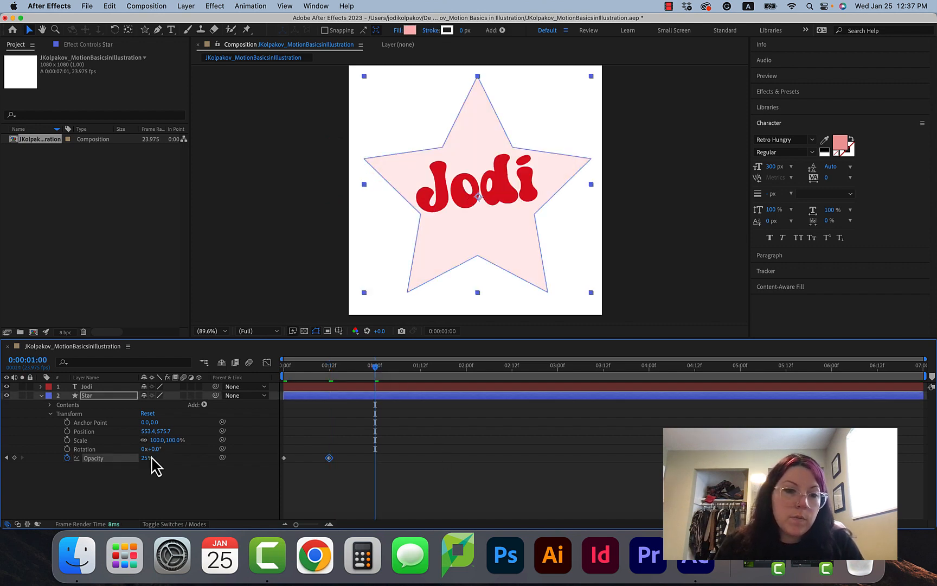
click(147, 458)
text(75)
key(Return)
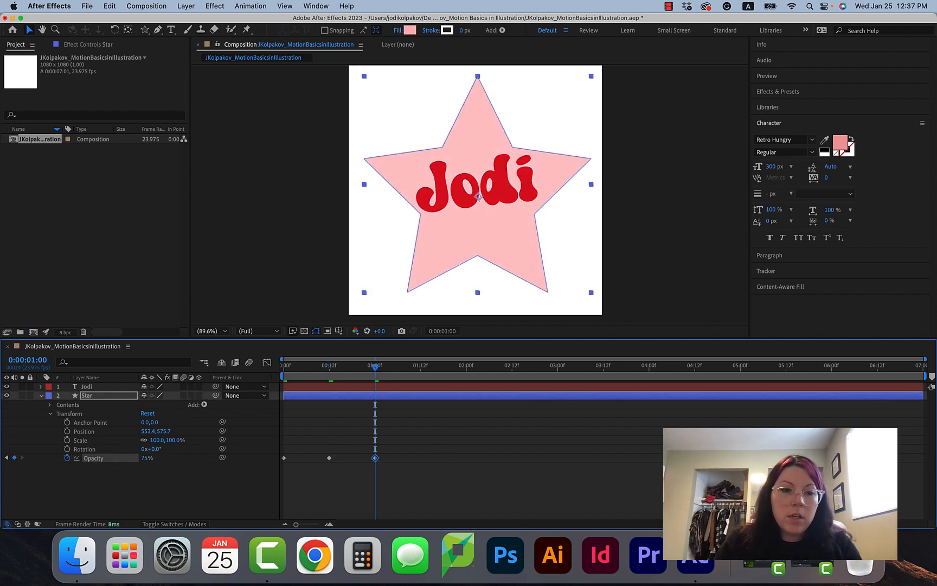
click(469, 367)
click(146, 458)
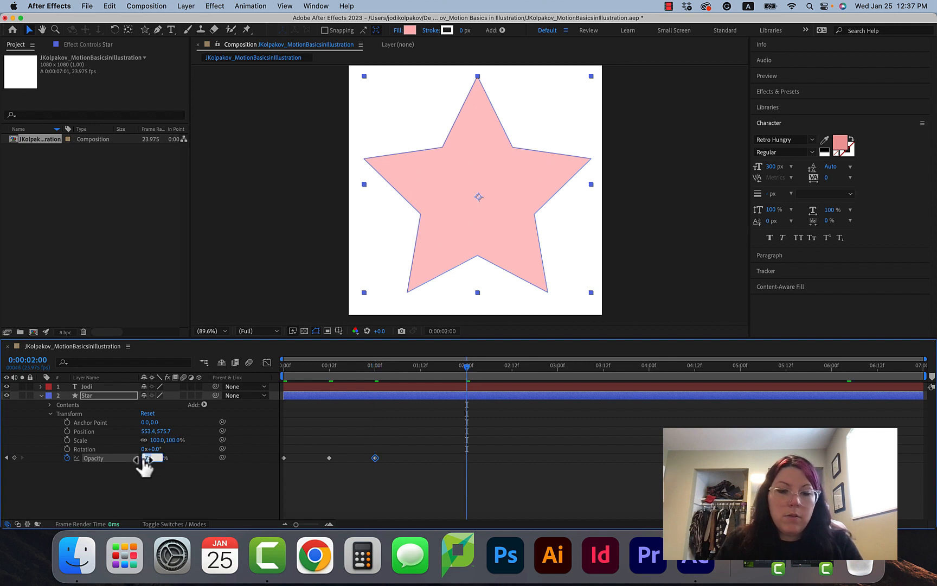
text(10)
key(Return)
Add Opacity keyframes to the Star layer of 90% at 0:00:02:07 and 45% at 0:00:02:15.
click(493, 367)
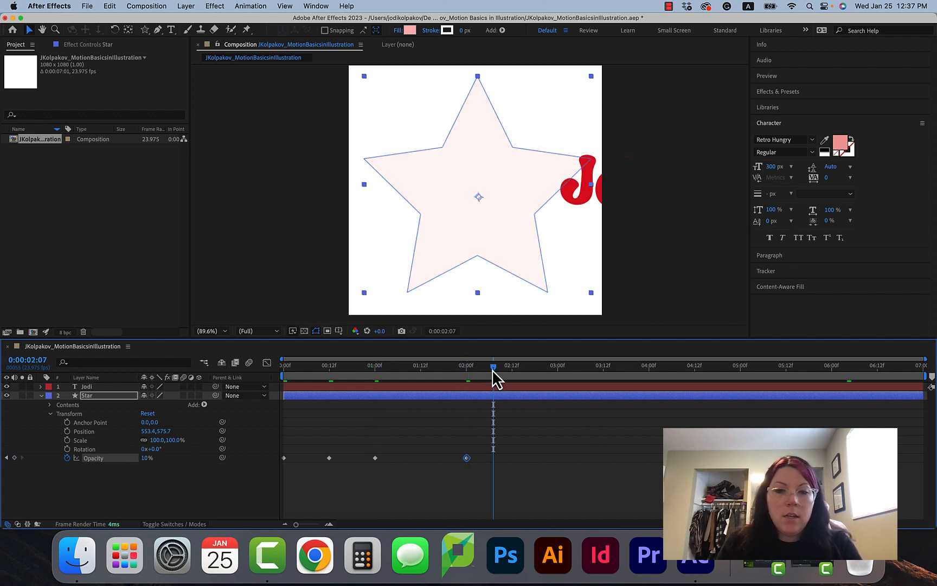
click(142, 466)
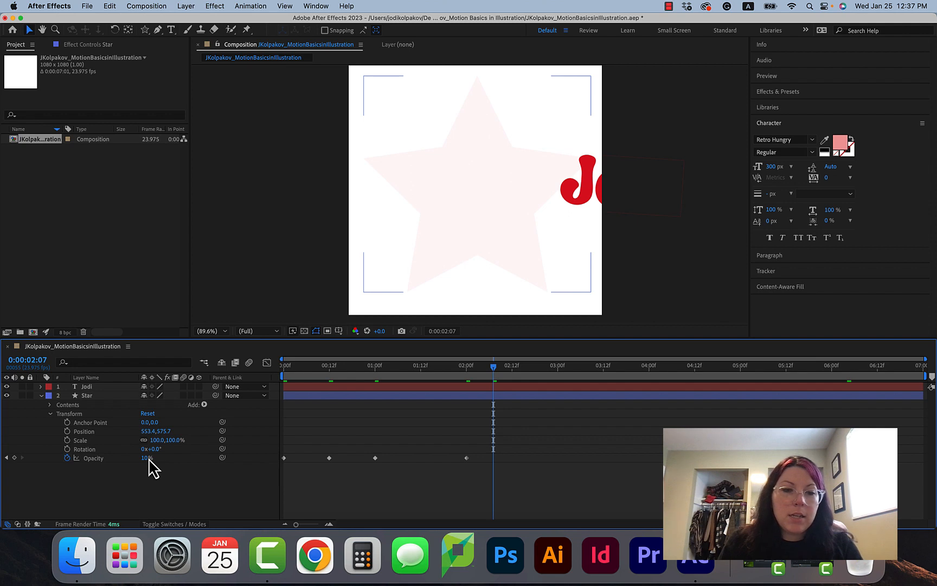
click(147, 458)
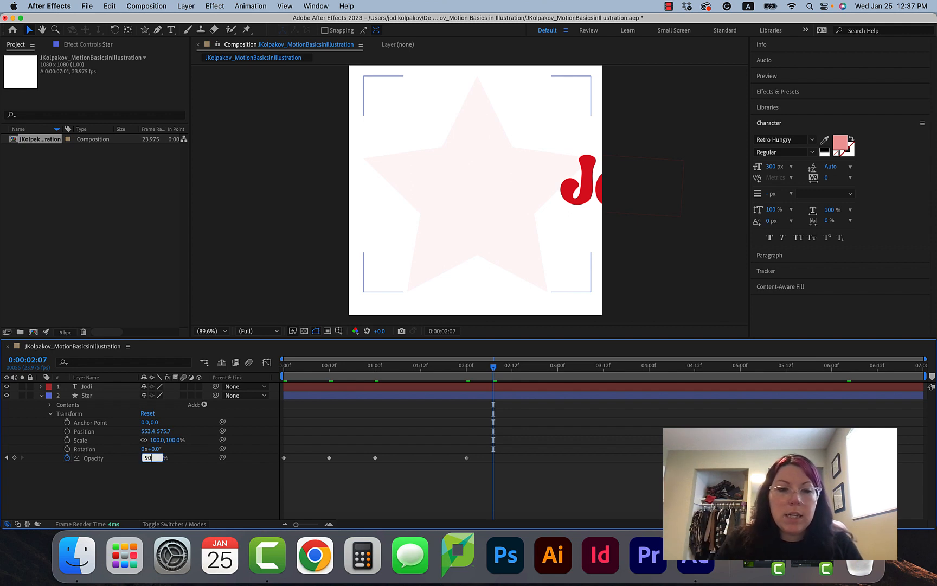
key(Return)
click(523, 366)
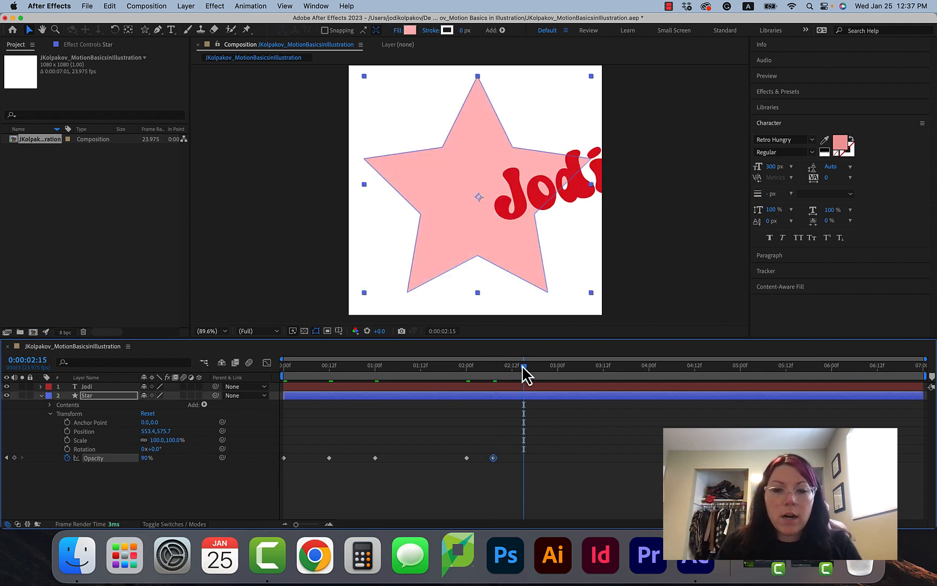
click(147, 458)
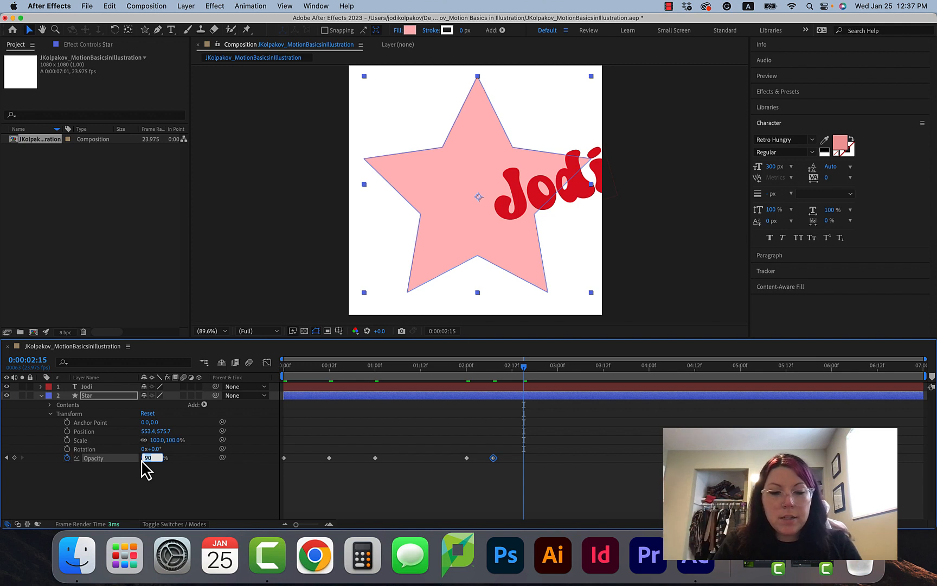
text(45)
key(Return)
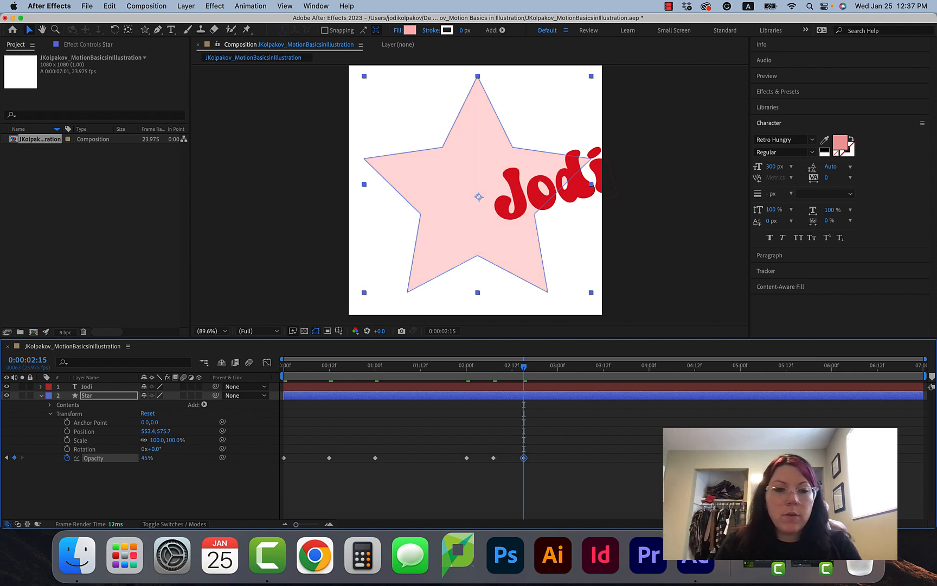
Add Opacity keyframes to the Star layer of 100% at 0:00:03:06 and 20% at 0:00:04:01.
click(582, 366)
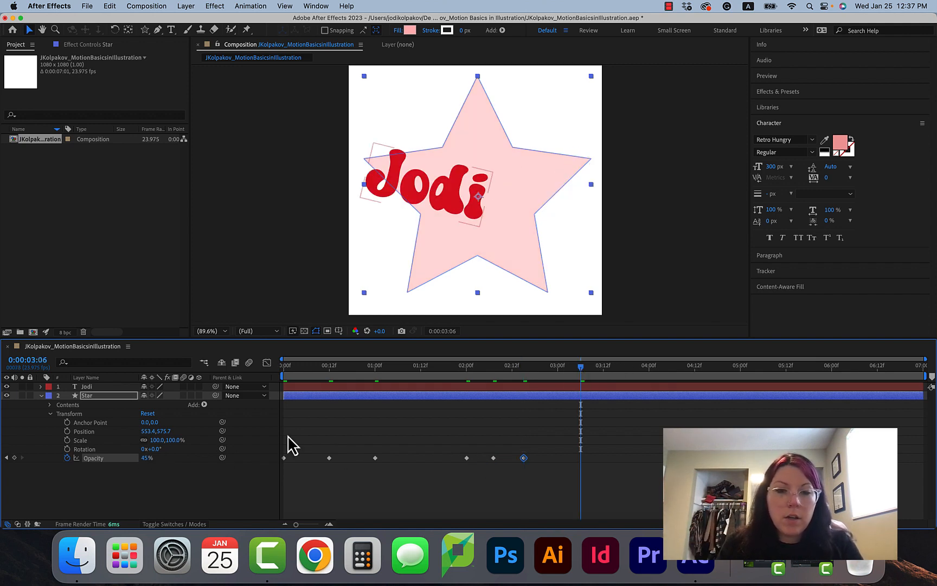
click(146, 458)
text(100)
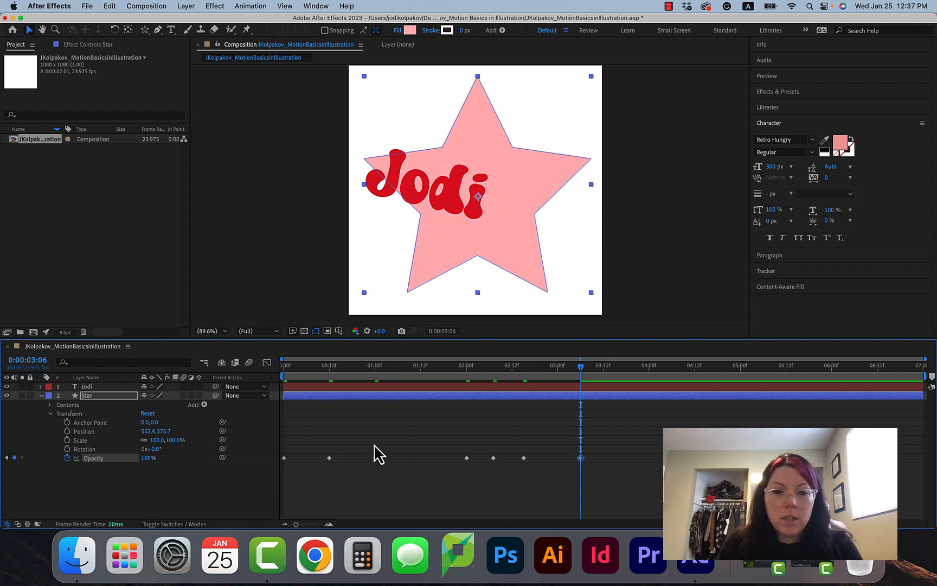
click(652, 366)
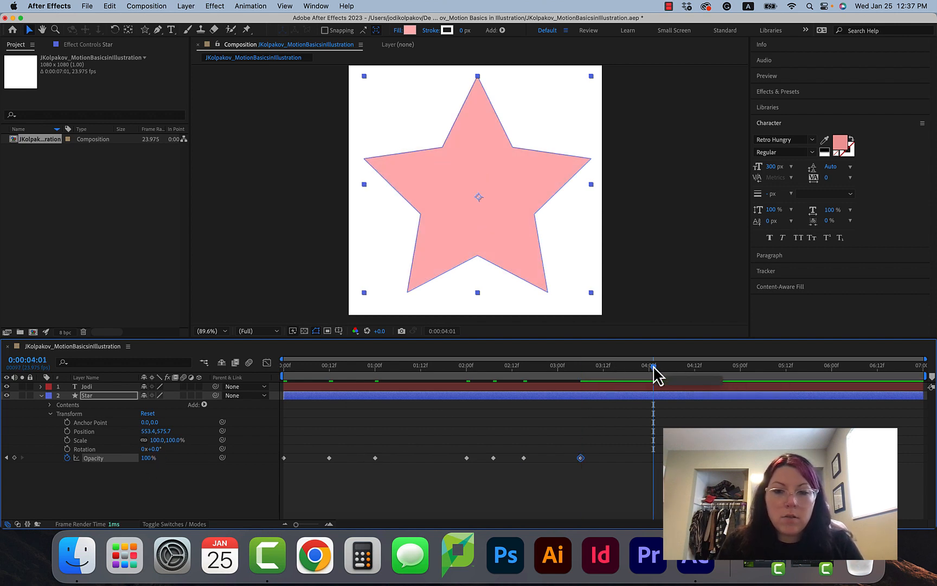
click(145, 458)
text(20)
key(Return)
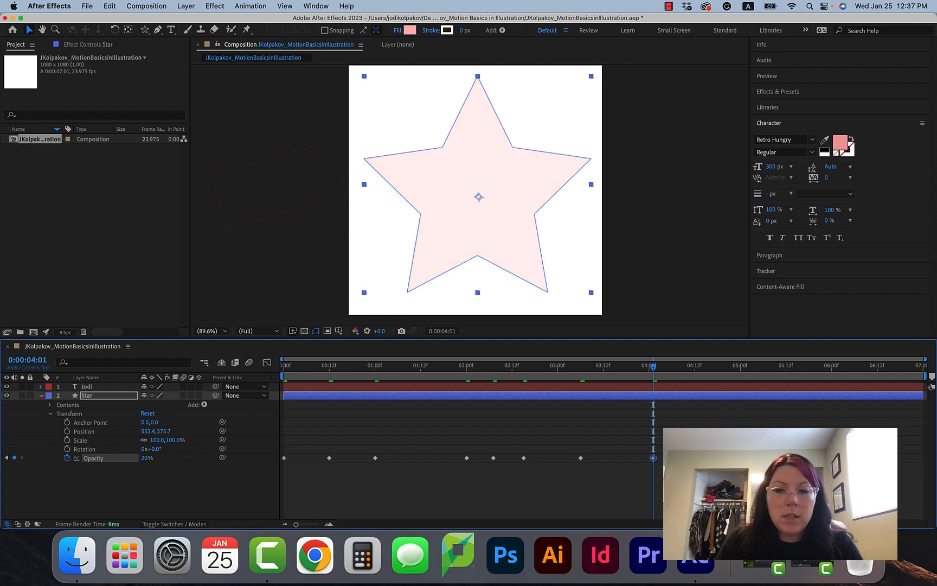
Add a 75% Opacity keyframe to the Star layer at 0:00:04:09.
click(684, 367)
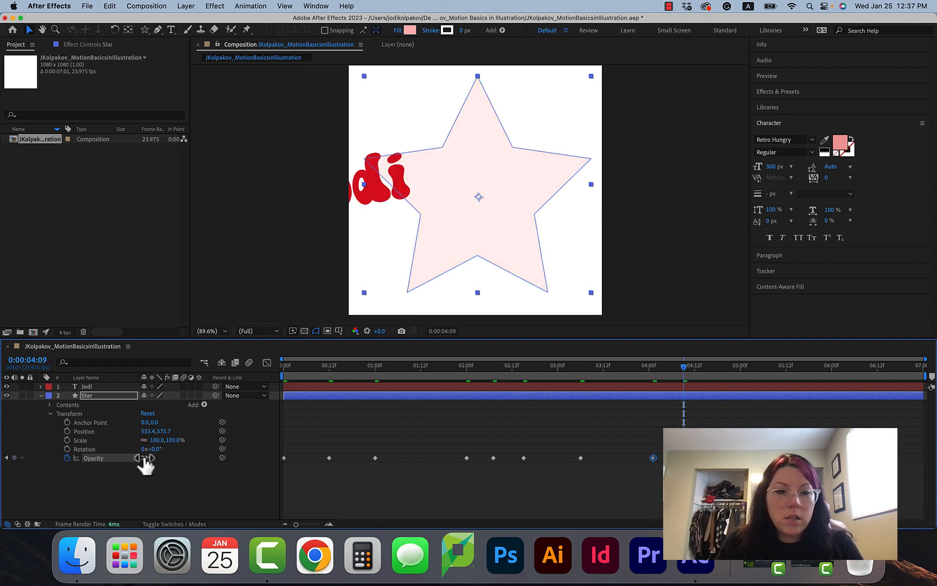
click(145, 458)
text(75)
key(Return)
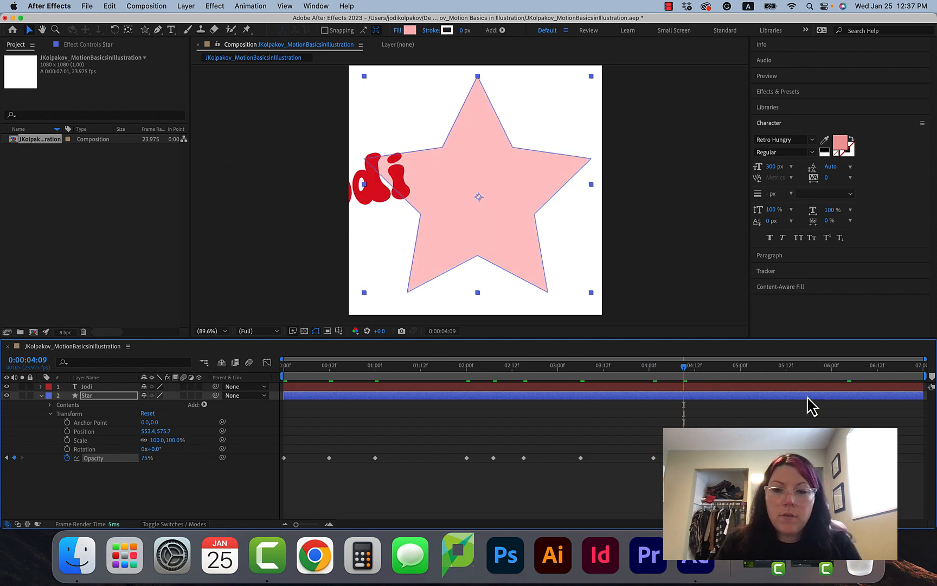
Copy the Star's 25% and 75% Opacity keyframes at 0:00:00:12 and 0:00:01:00 and paste the pair from 0:00:05:01 onward.
drag(298, 445, 417, 475)
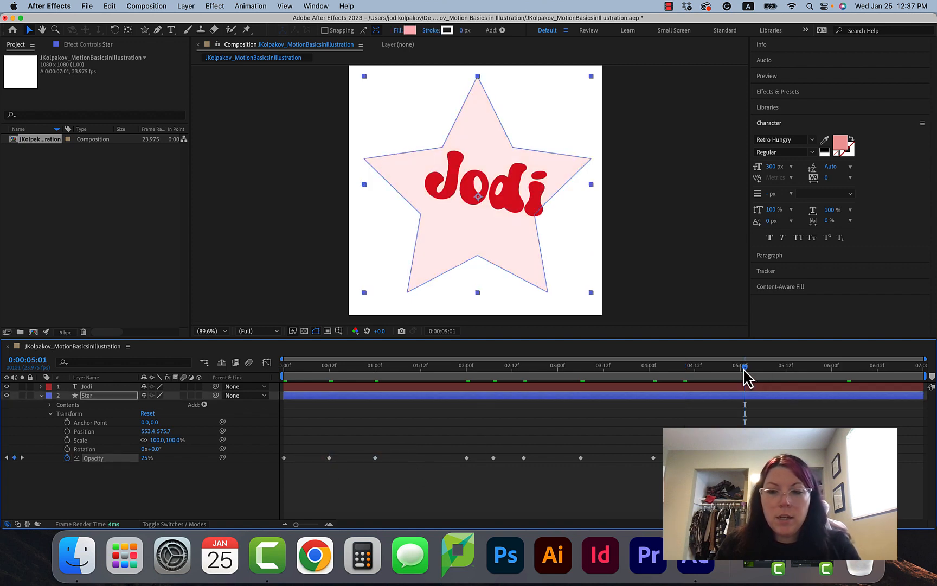
click(821, 373)
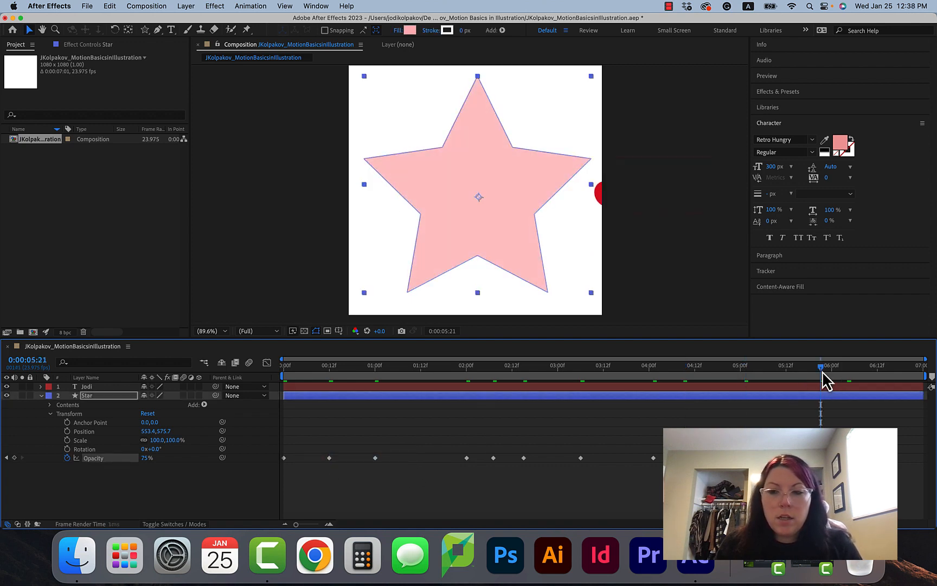
click(874, 373)
Save the project, preview the star's opacity animation from the start, and return to 0:00:00:00.
drag(874, 372, 274, 376)
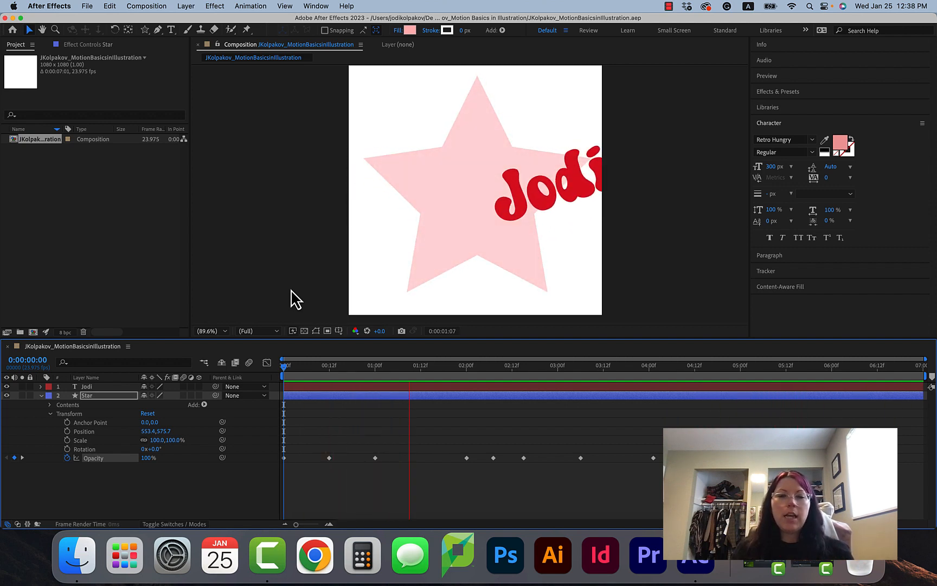
key(space)
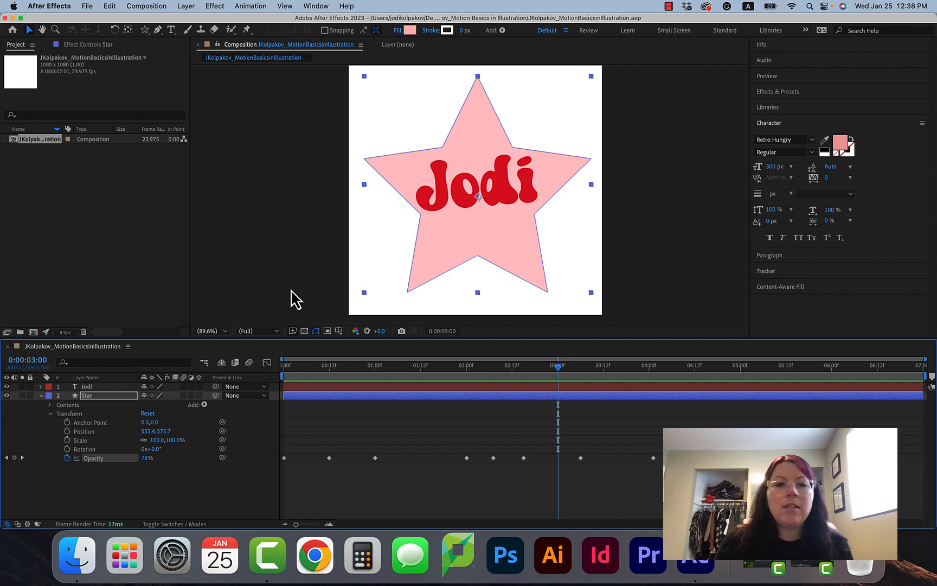
drag(325, 367, 286, 373)
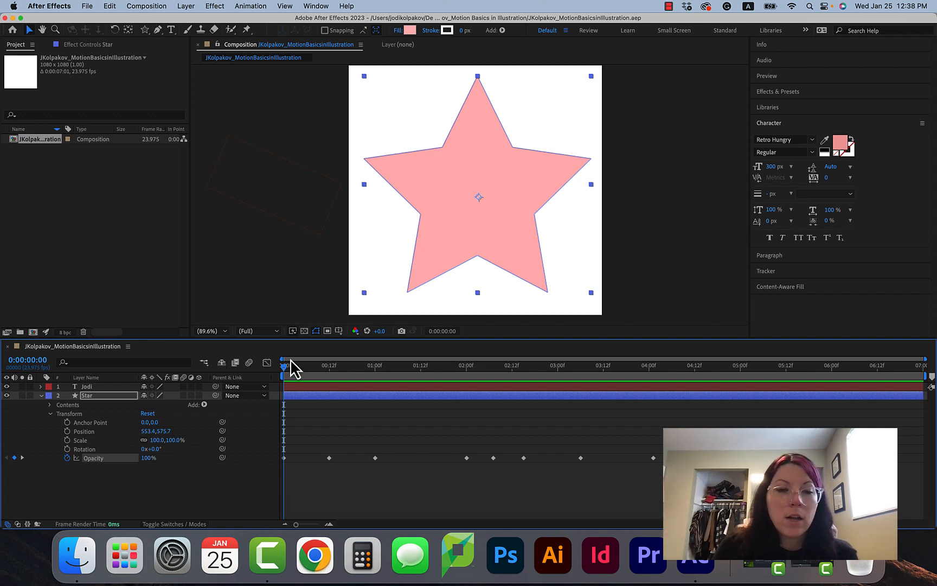
Add a closing 100% Opacity keyframe to the Star layer at 0:00:06:23.
drag(317, 370, 930, 362)
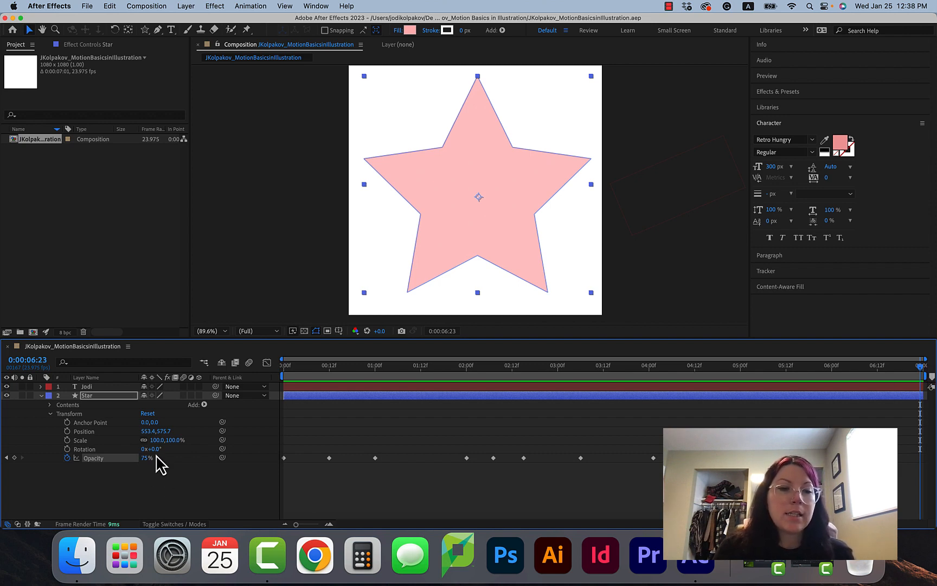
click(146, 458)
text(100)
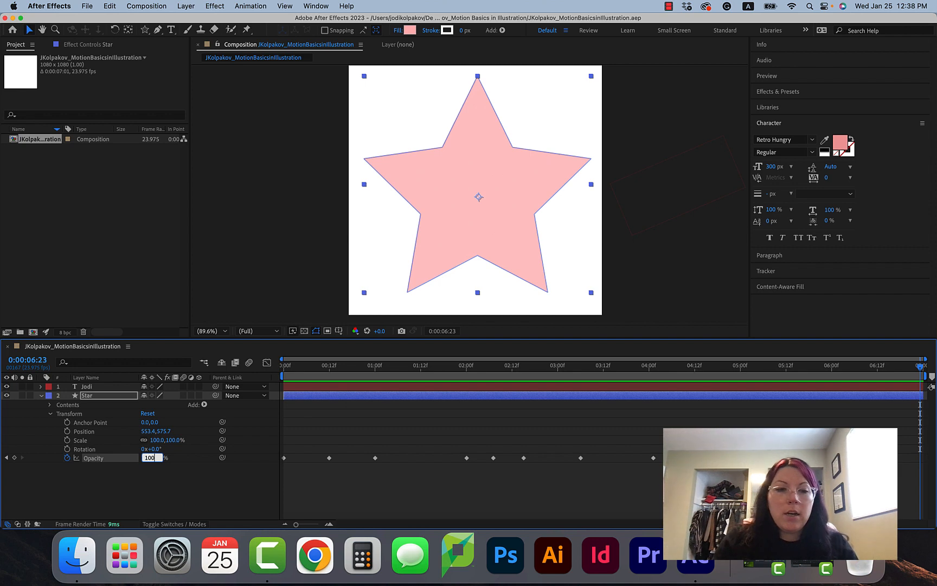
key(Return)
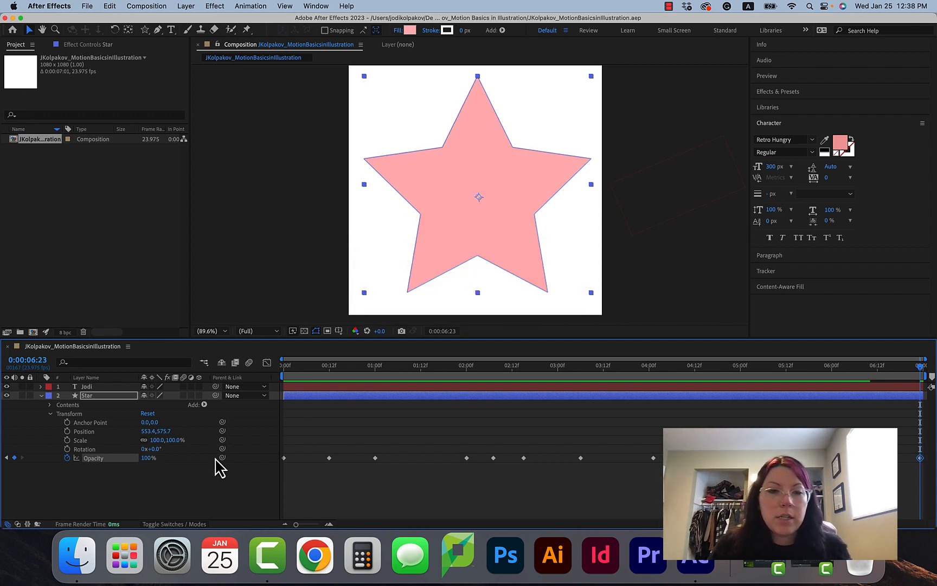
Preview the composition with the closing Opacity keyframe in place and return to the start.
key(space)
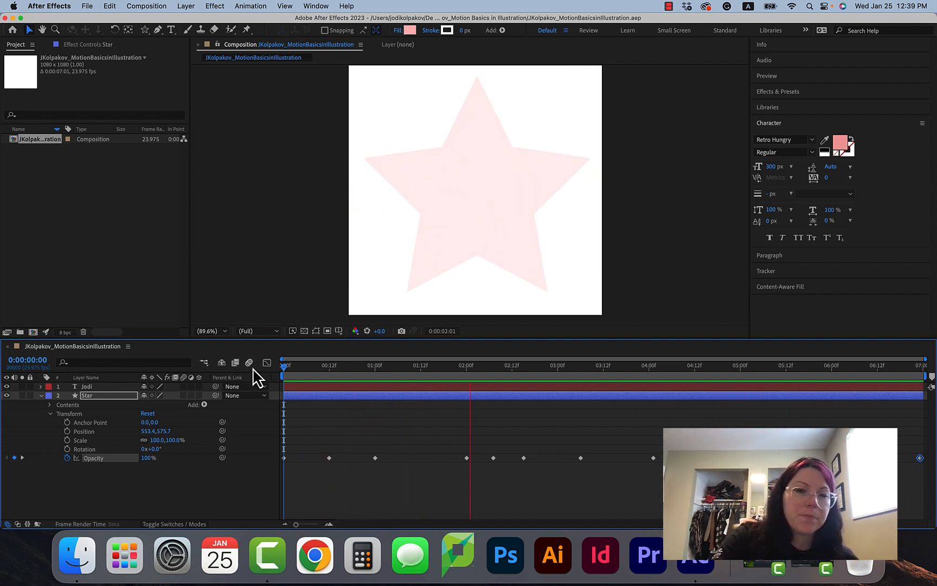
key(space)
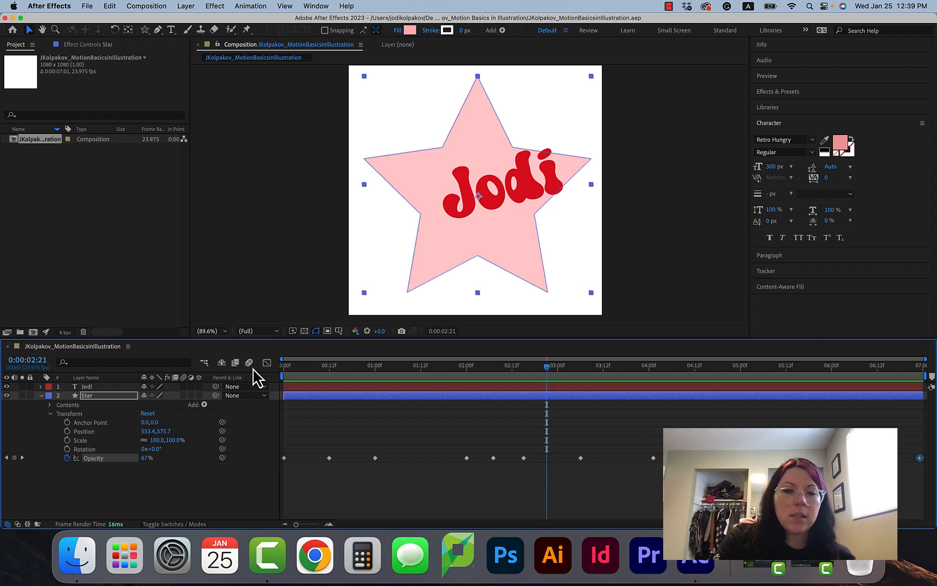
key(Home)
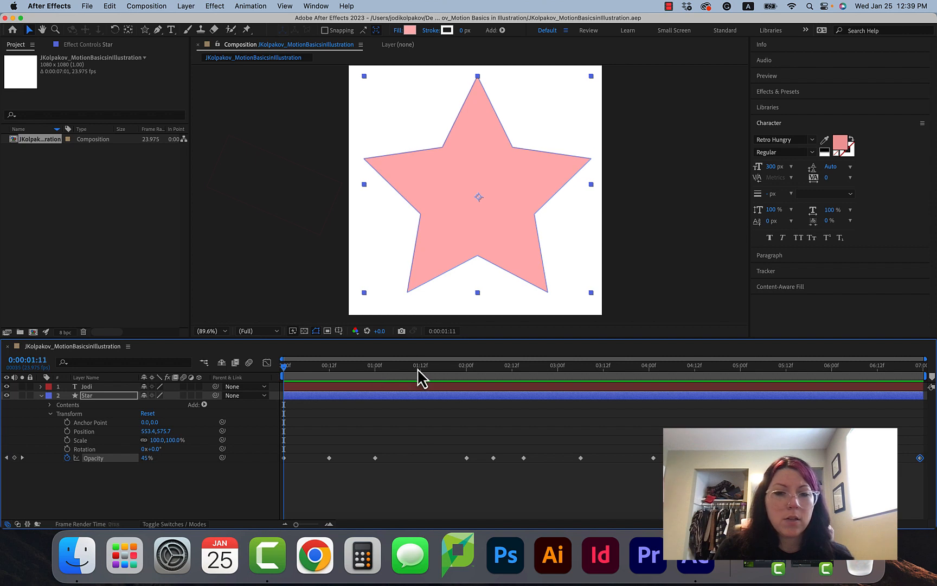
Keyframe the Star layer's Scale at 146% at 0:00:01:11 and at a smaller size at 0:00:04:18.
click(418, 366)
click(67, 439)
click(156, 440)
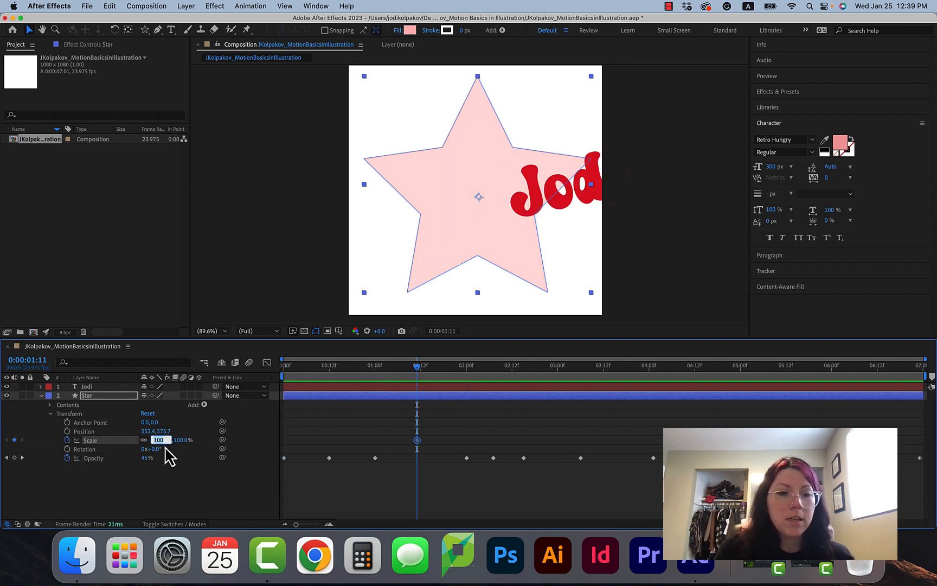
text(130)
key(Return)
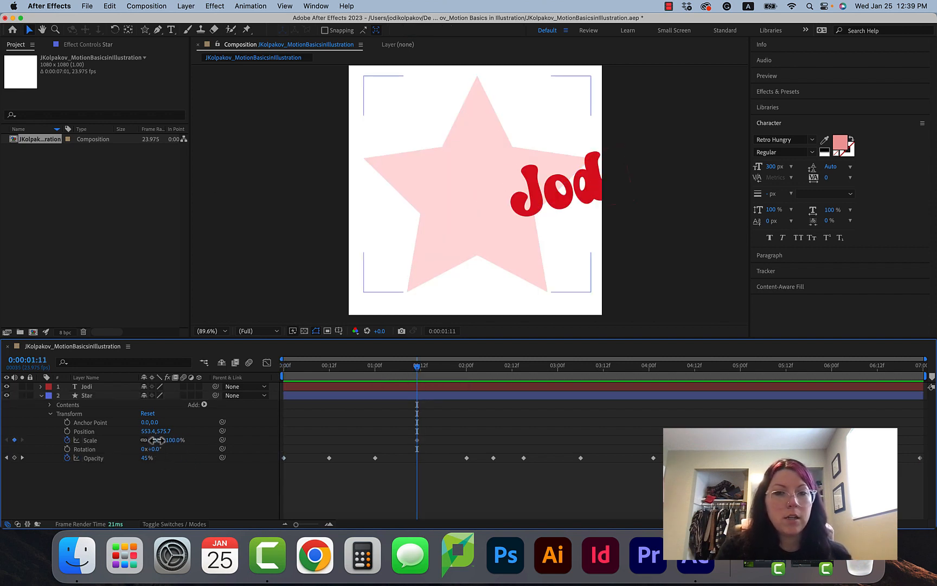
drag(172, 440, 179, 440)
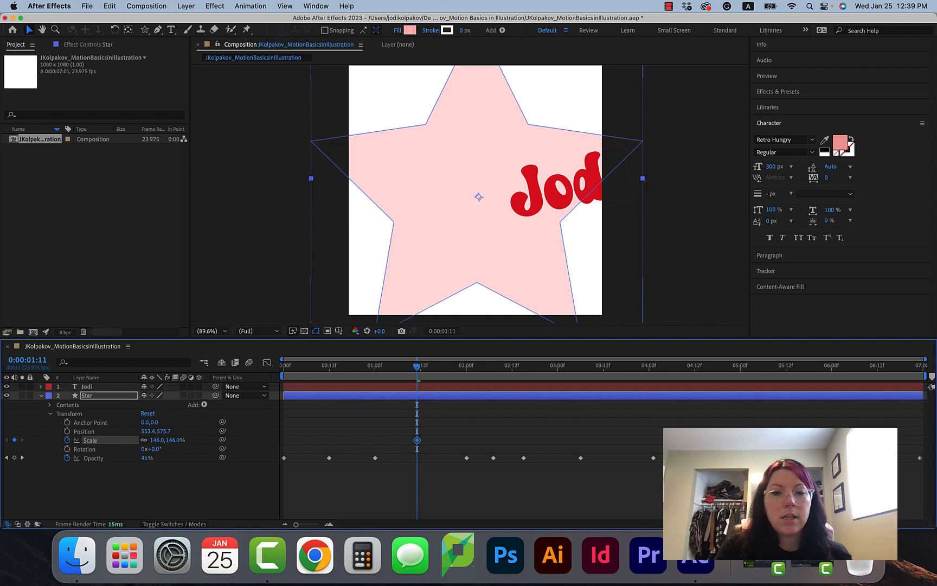
click(717, 372)
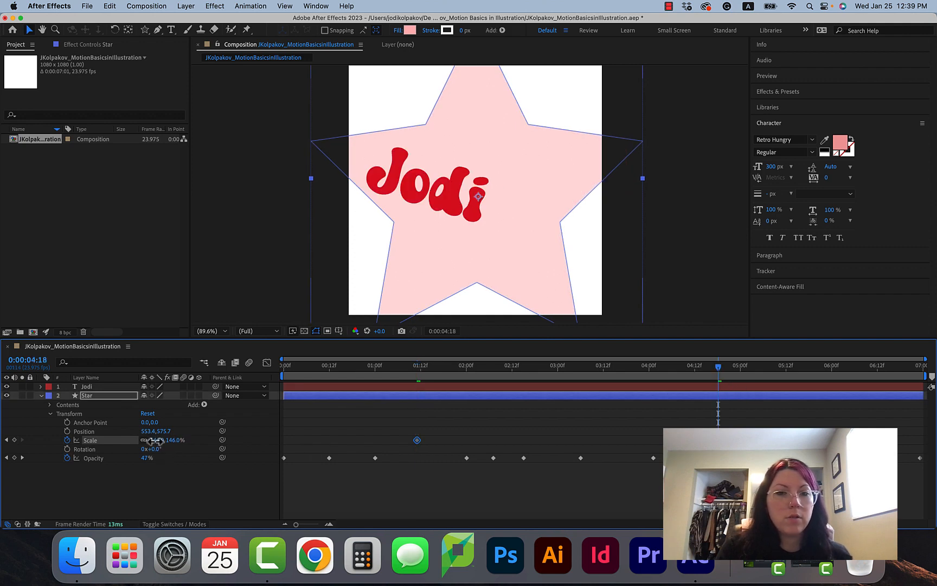
drag(155, 440, 129, 445)
Preview the Star's scaling from the start of the composition.
click(314, 372)
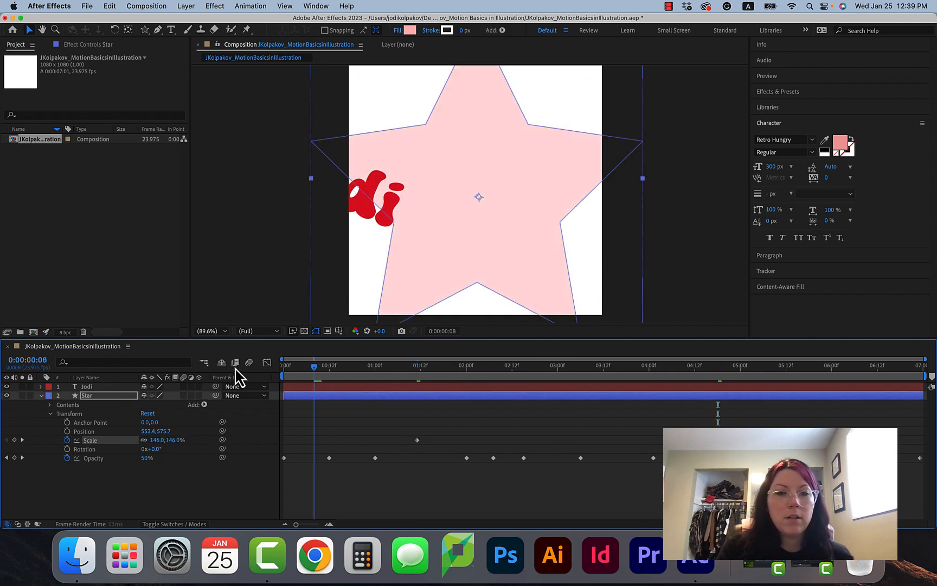
key(space)
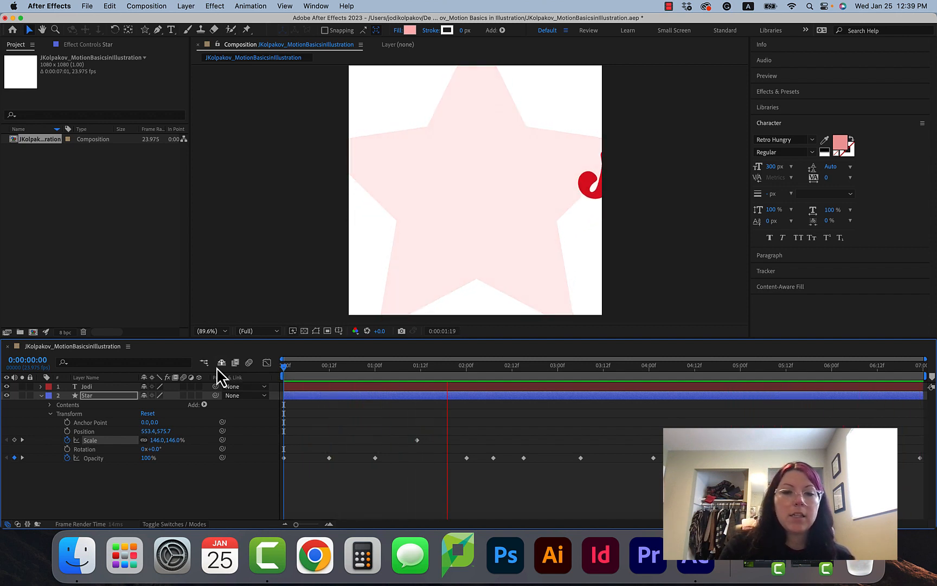
key(space)
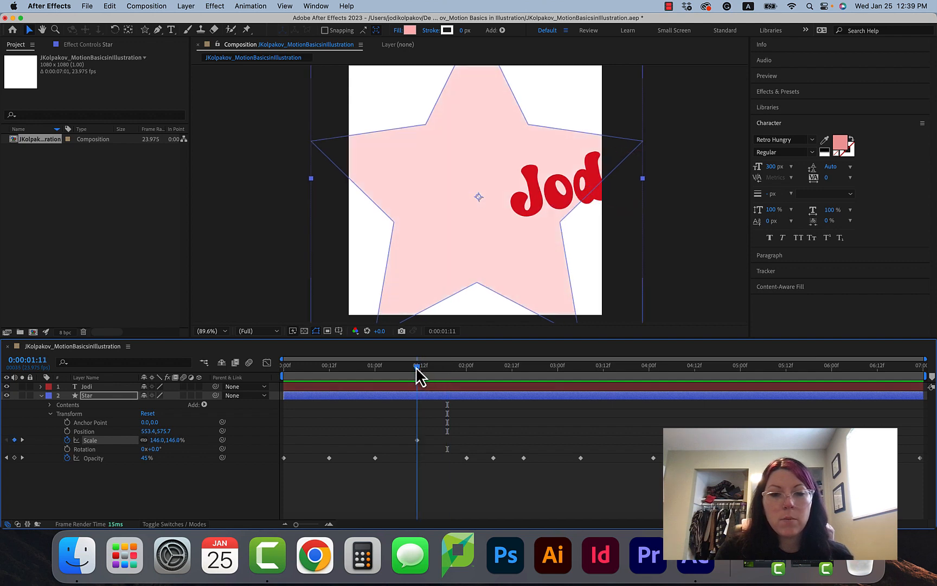
Add a 102% Scale keyframe to the Star layer at 0:00:00:00 and paste a copy of it at the composition's end.
drag(416, 367, 272, 383)
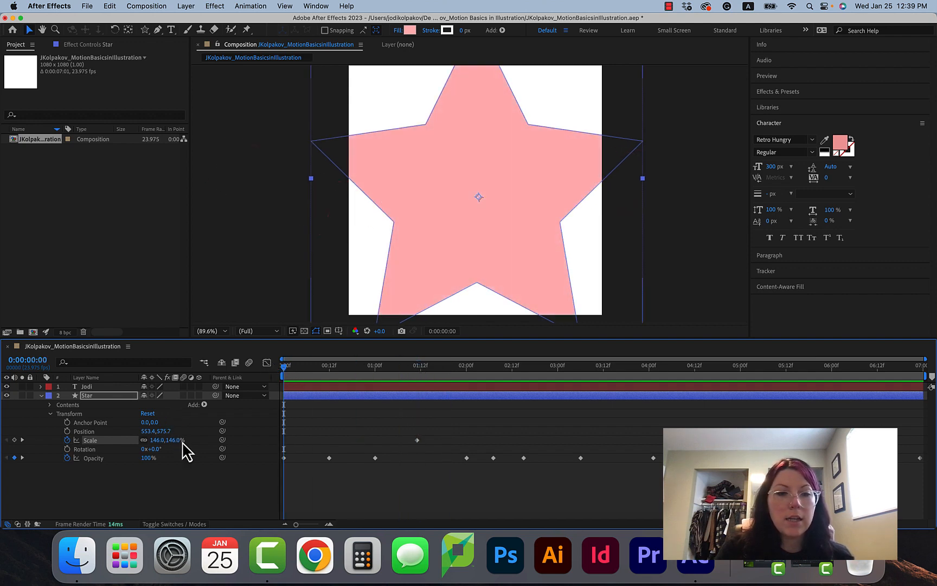
drag(162, 442, 136, 441)
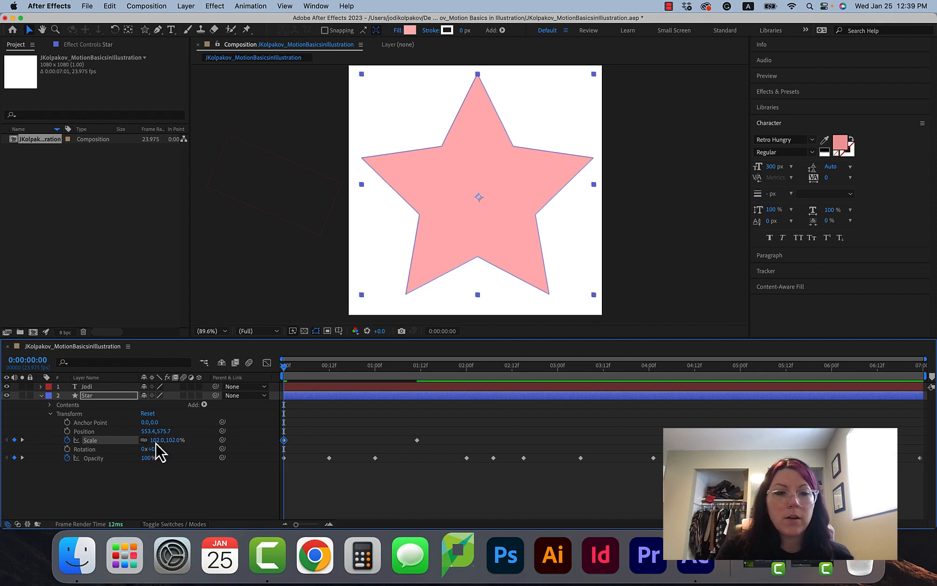
click(156, 440)
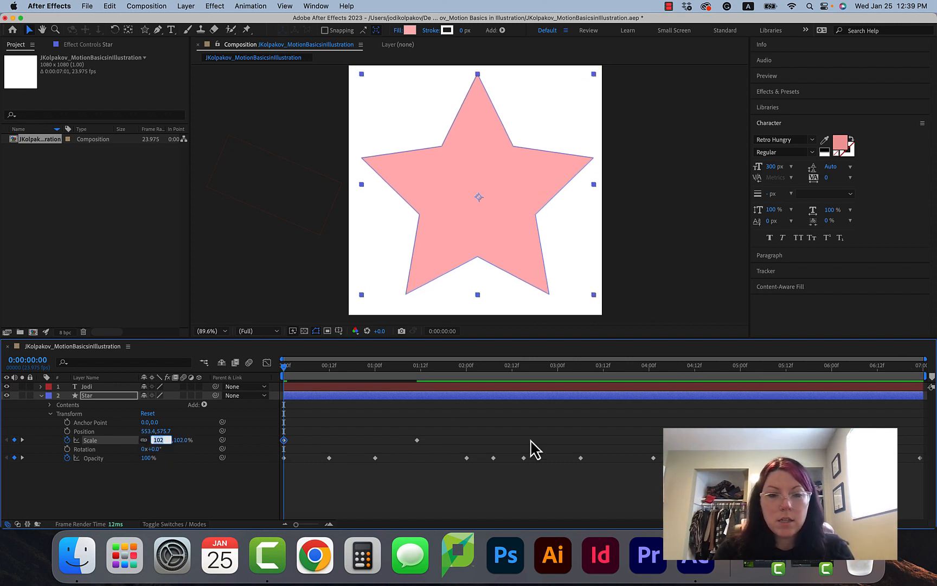
click(293, 448)
click(283, 440)
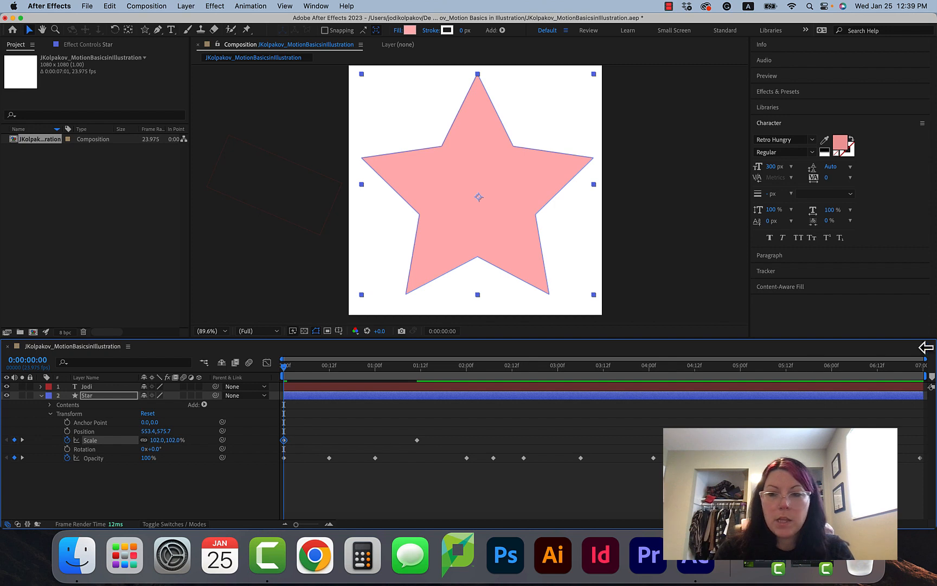
click(922, 367)
key(super+v)
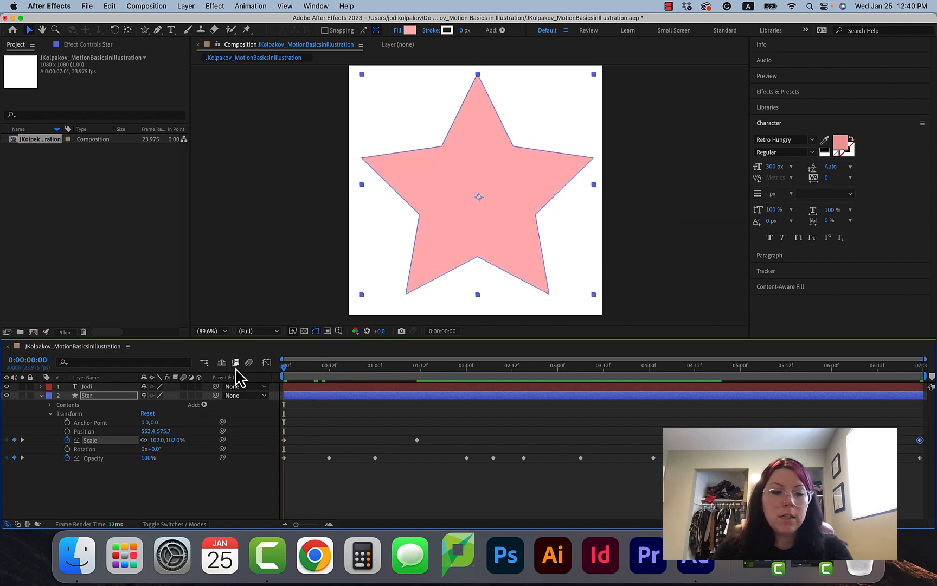
Save the project, preview the Star's looping scale animation, and collapse the layer's Transform properties at 0:00:00:00.
key(super+s)
key(space)
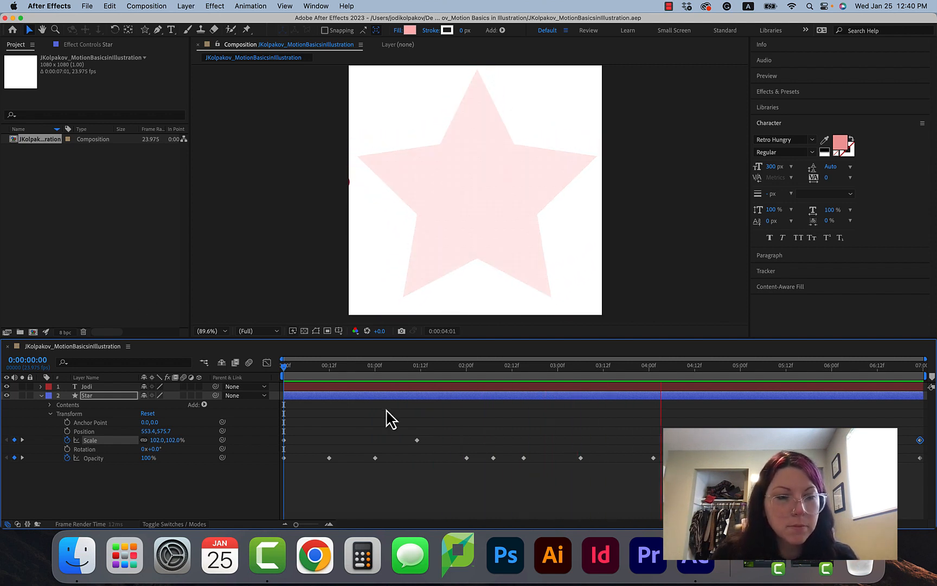
key(space)
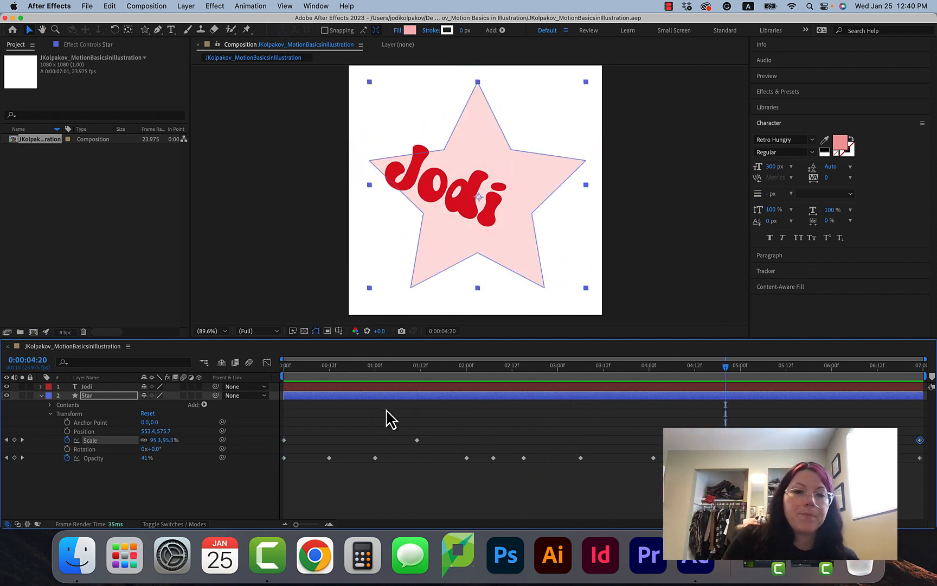
drag(333, 367, 264, 368)
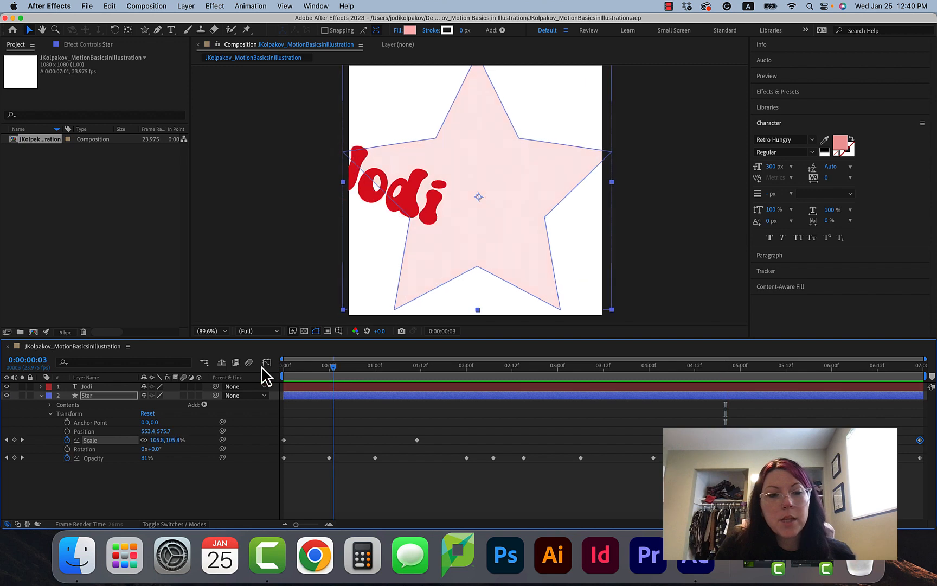
click(49, 413)
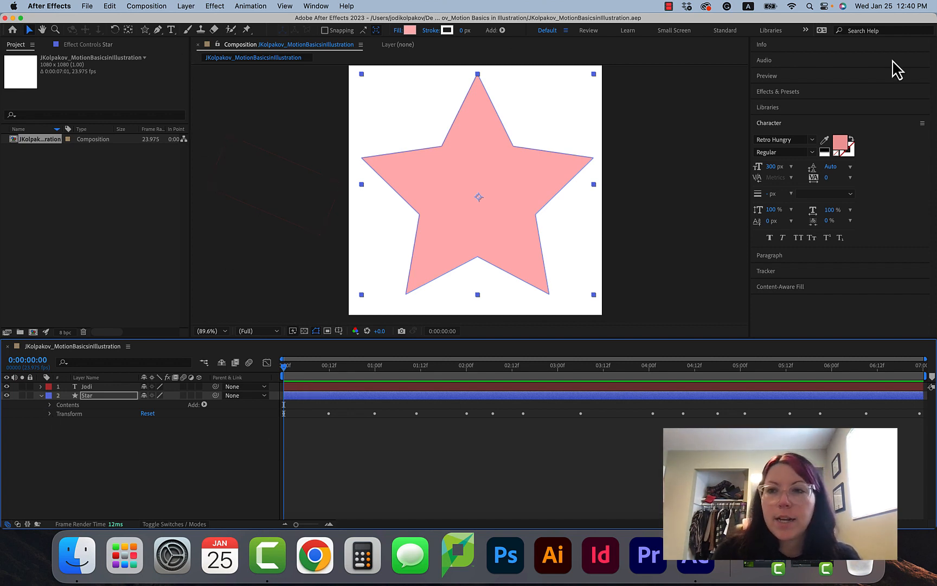
Look through the effect categories available for the Star layer.
click(816, 92)
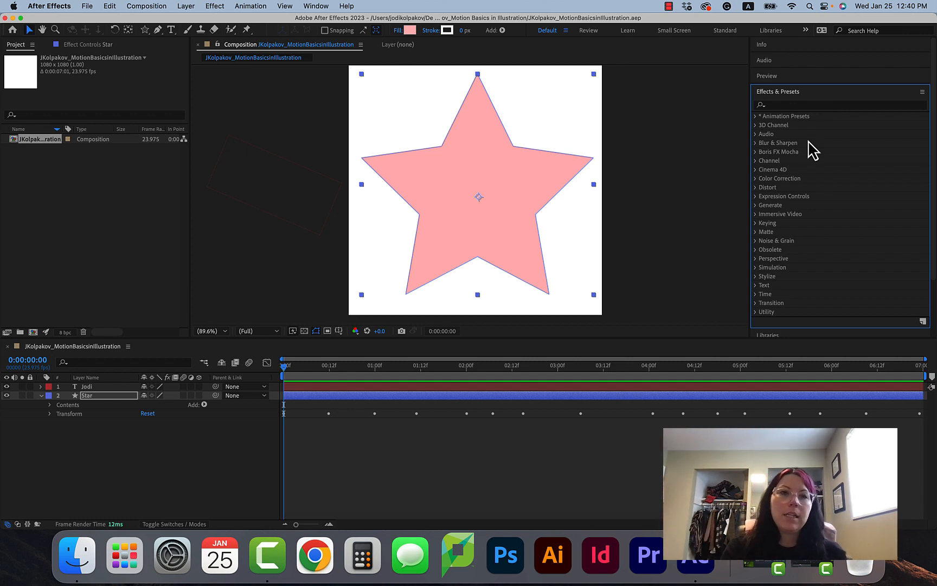
click(220, 8)
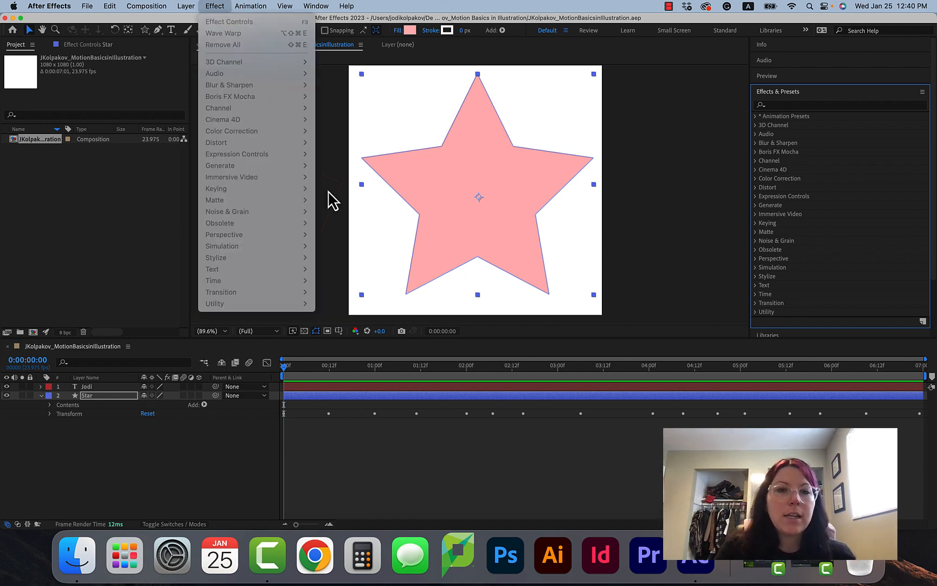
click(95, 458)
click(99, 406)
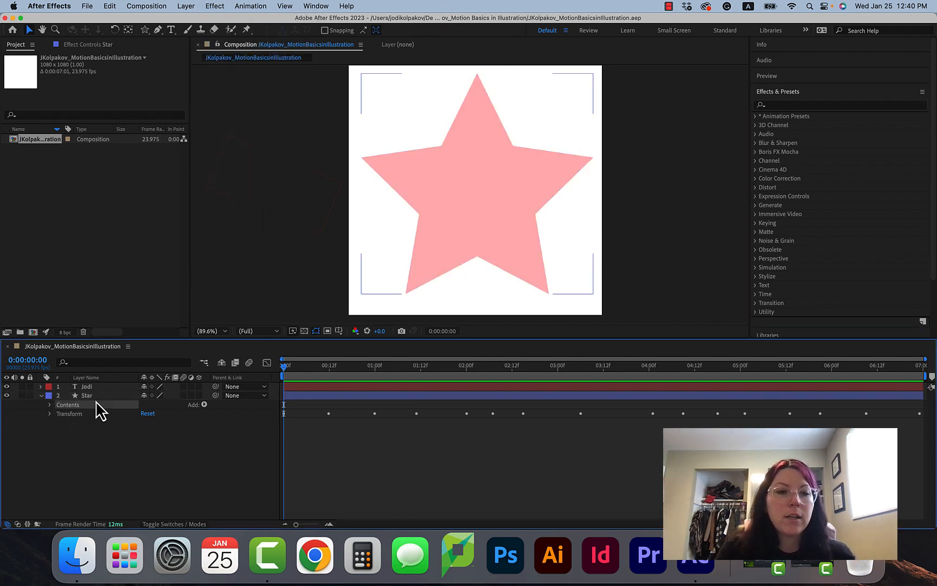
click(214, 8)
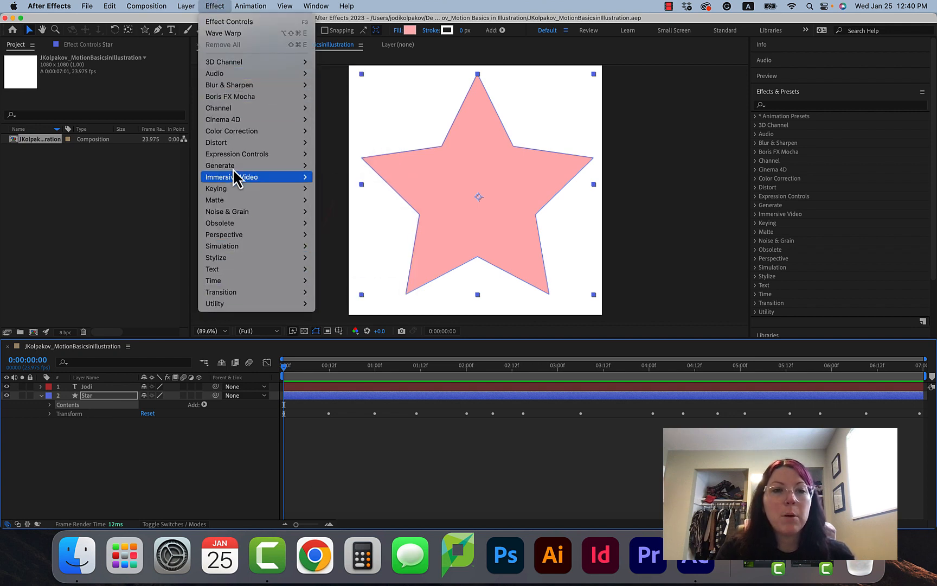
mouse_move(231, 147)
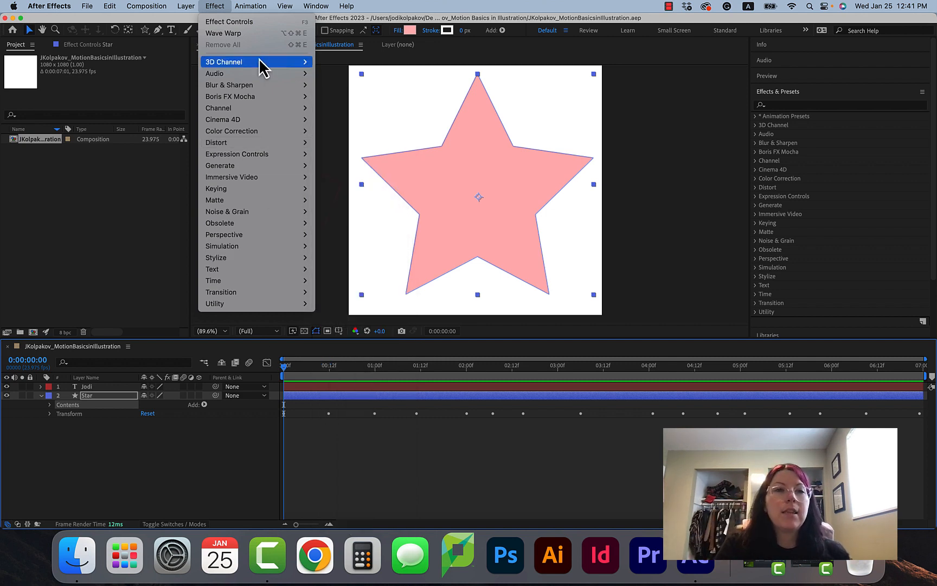
click(216, 7)
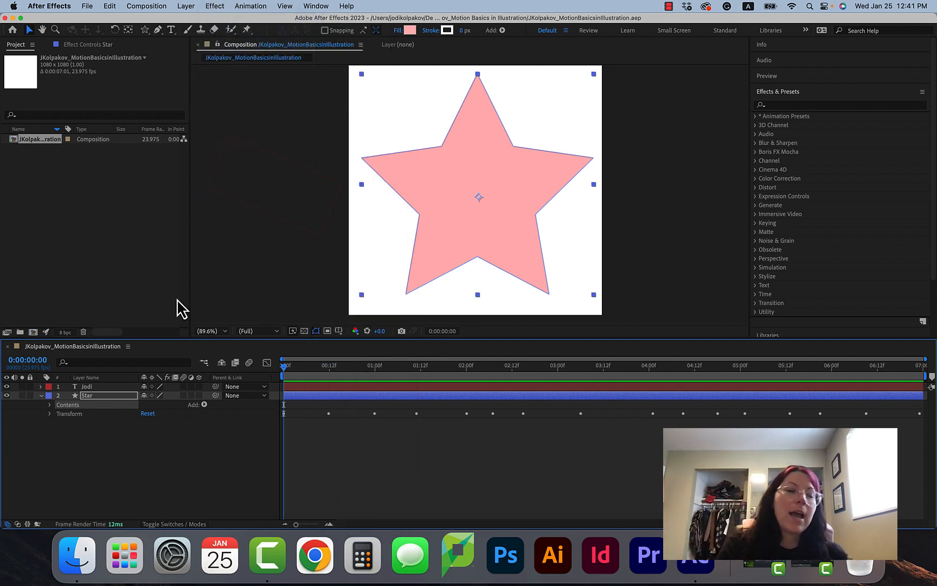
Search the effects for "wave", apply Wave Warp to the Star layer, and preview the animation.
click(800, 104)
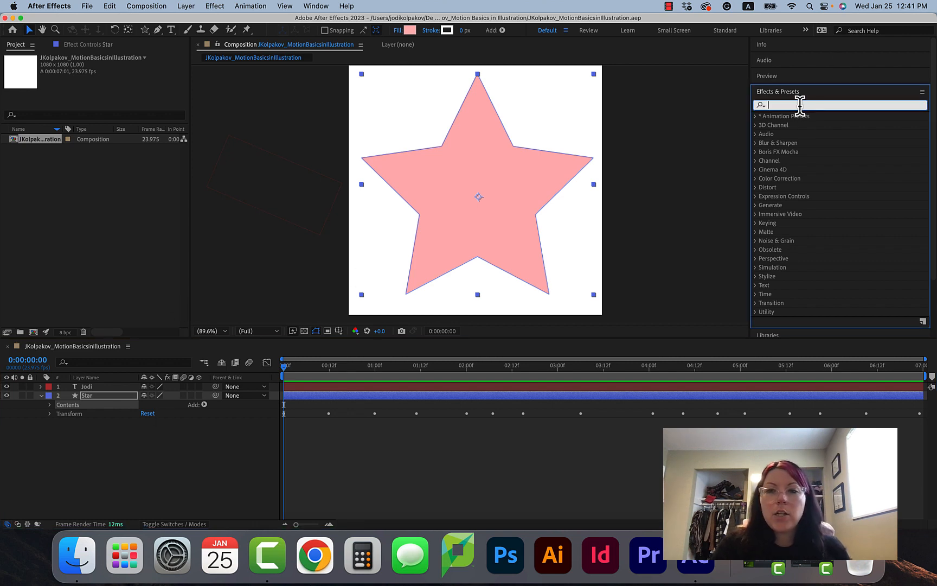
text(wave)
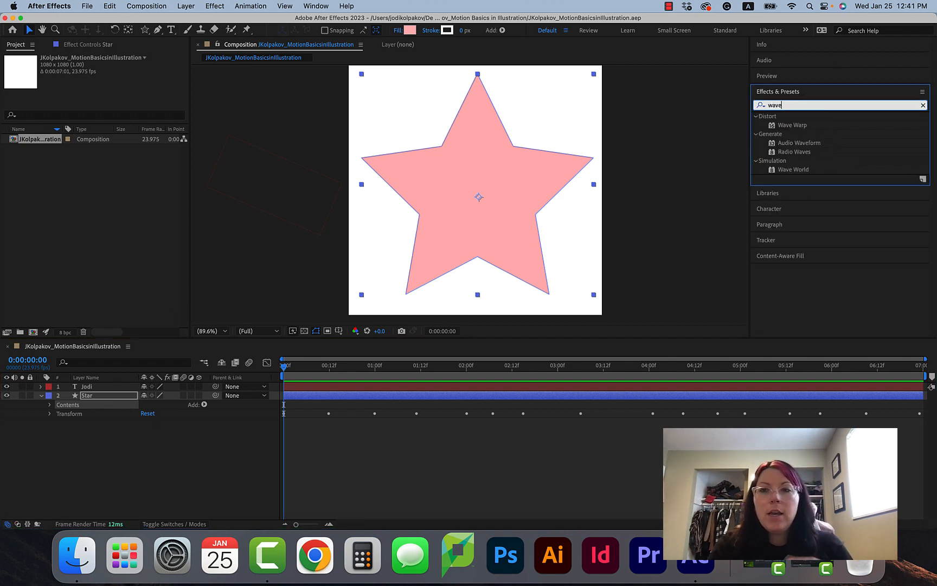
click(794, 127)
drag(794, 129, 168, 422)
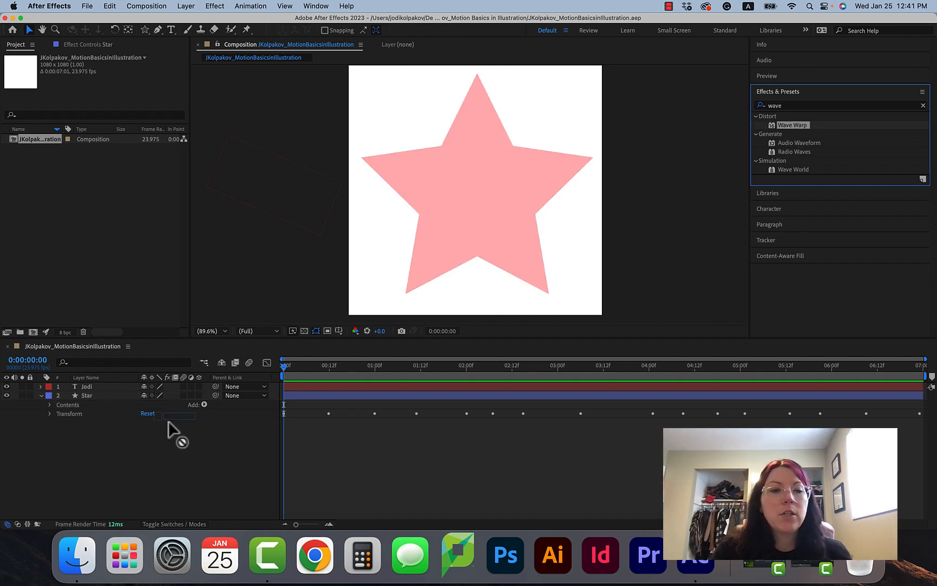
drag(106, 405, 105, 404)
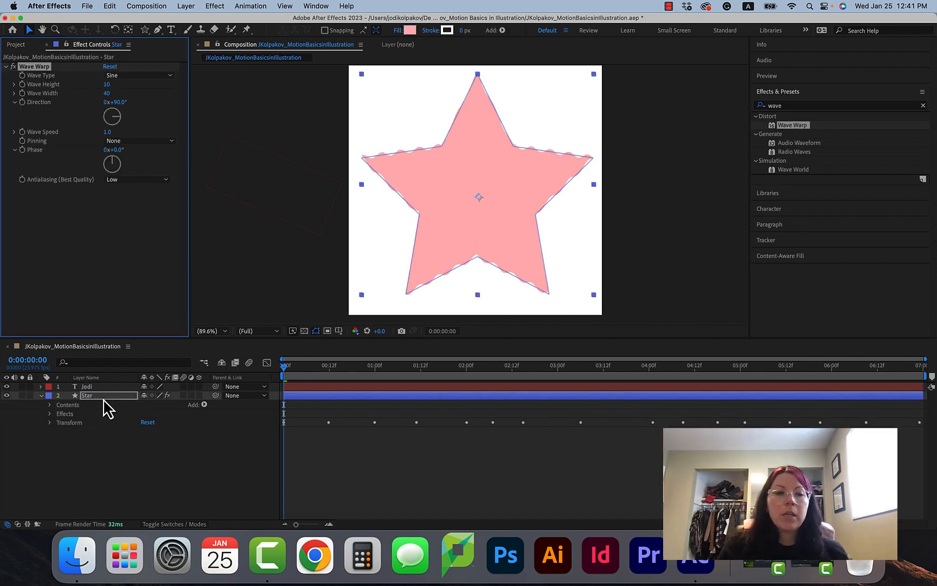
click(130, 491)
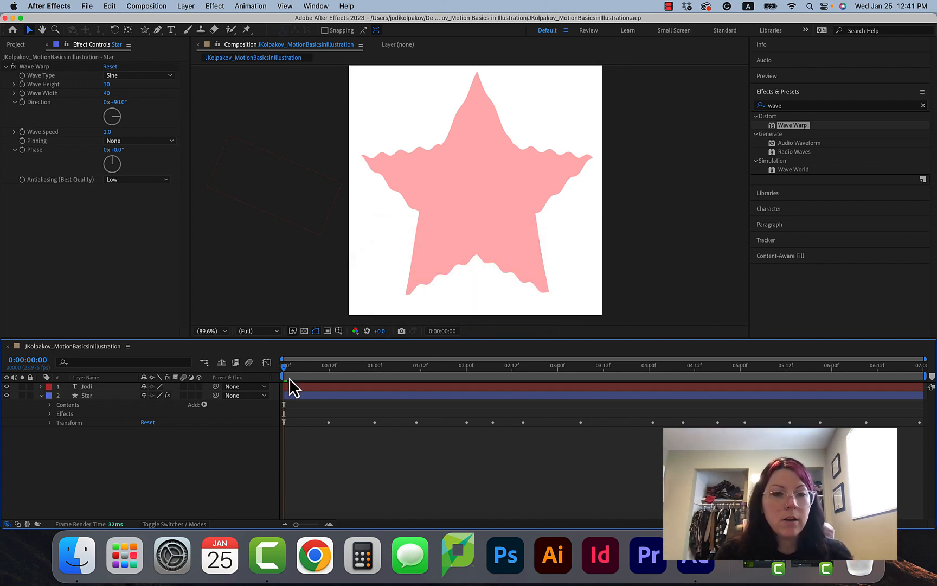
key(space)
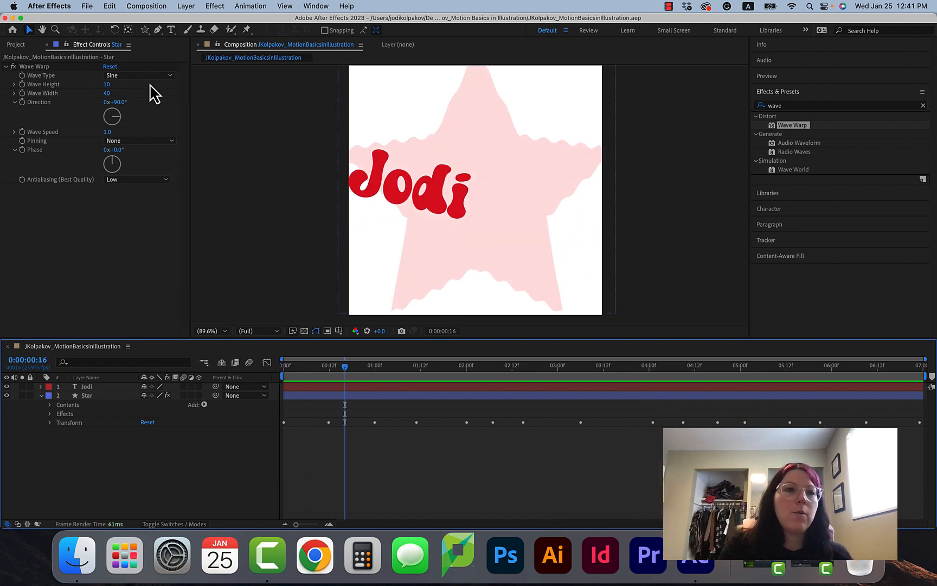
Set the Star's Wave Warp type to Sawtooth and preview the animation.
click(125, 78)
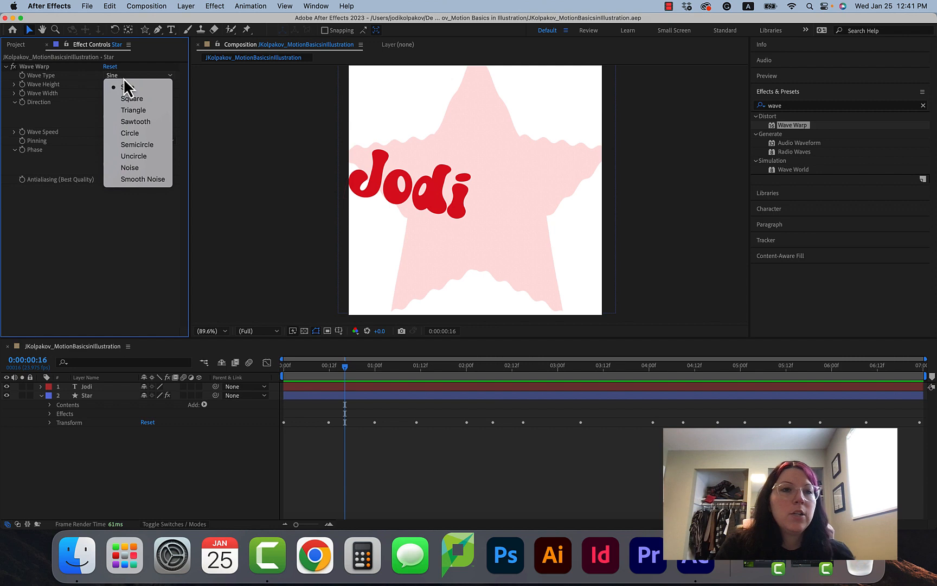
click(146, 121)
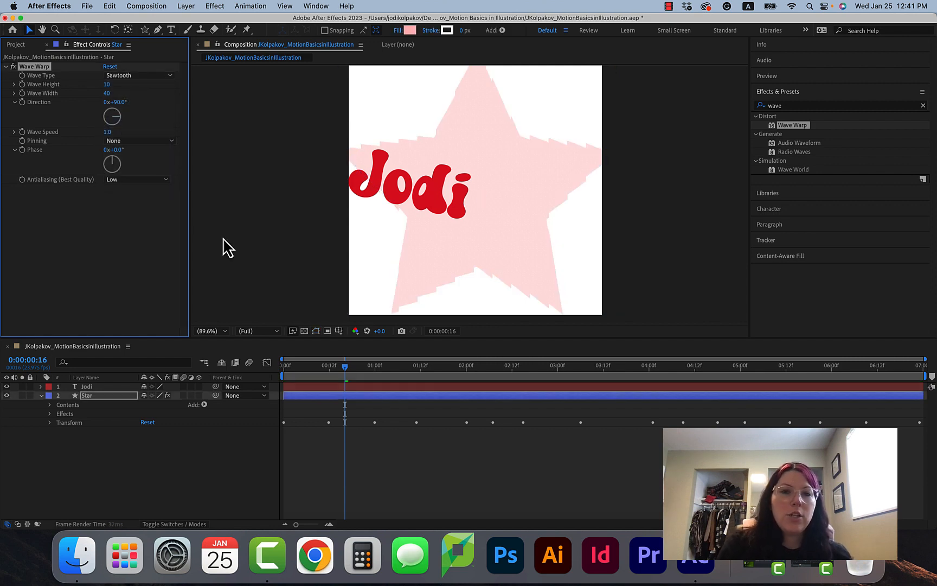
key(space)
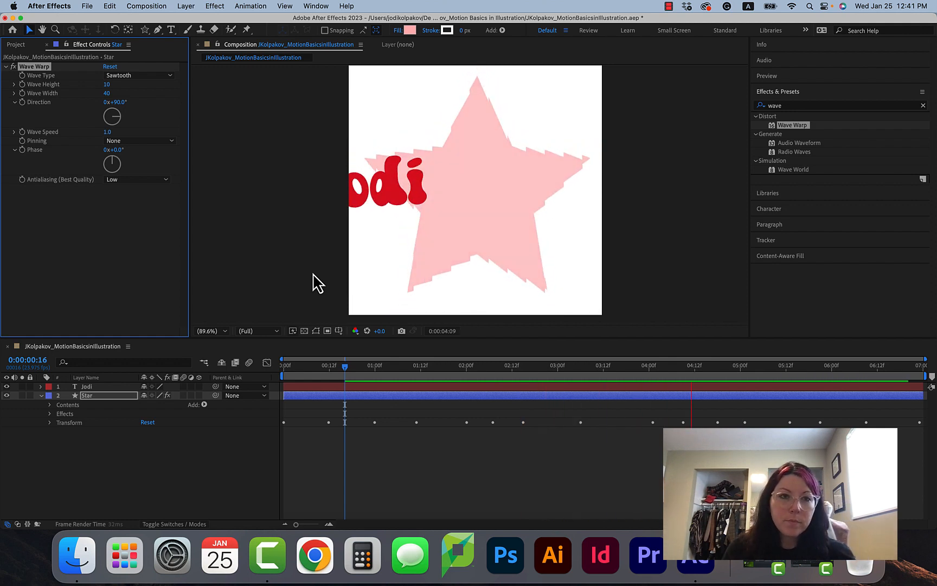
key(space)
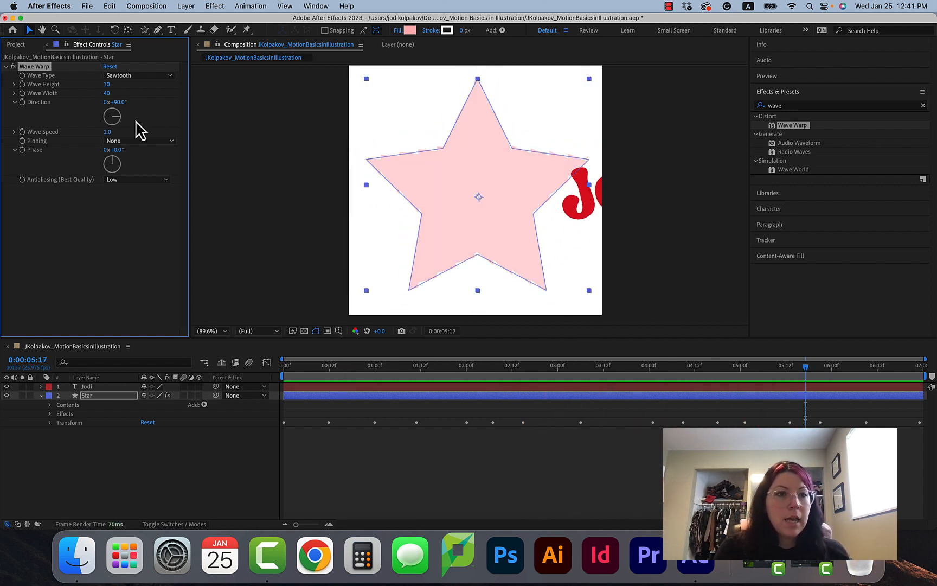
Set the Wave Warp effect's Wave Height to 50 and preview the change.
click(107, 85)
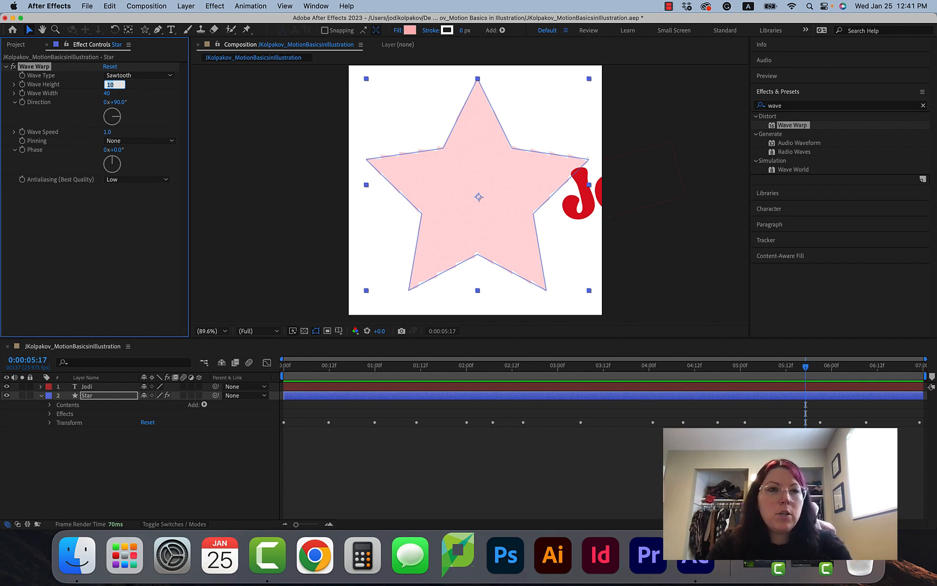
text(50)
key(Return)
key(space)
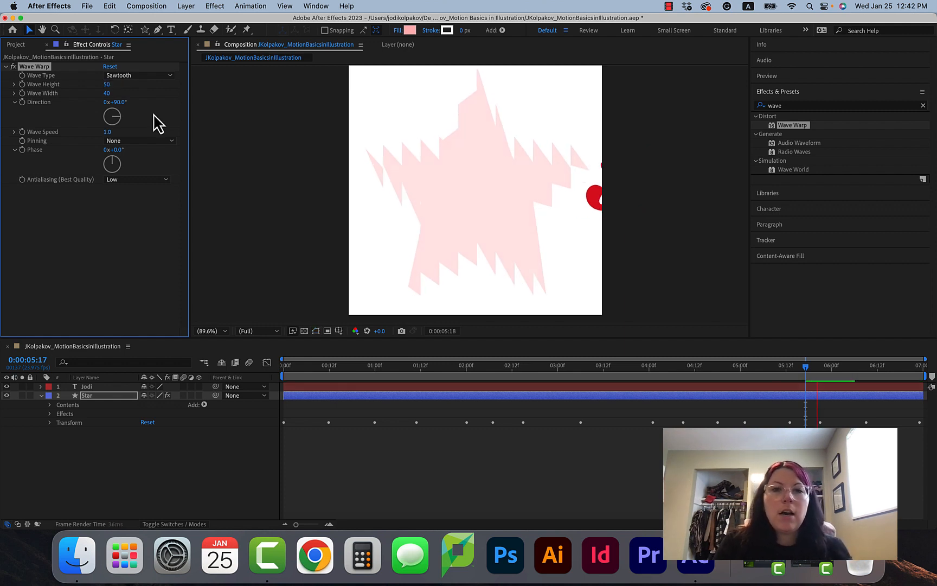
Set the Star's Wave Warp Wave Width to 10 and its Direction to -3°.
click(109, 94)
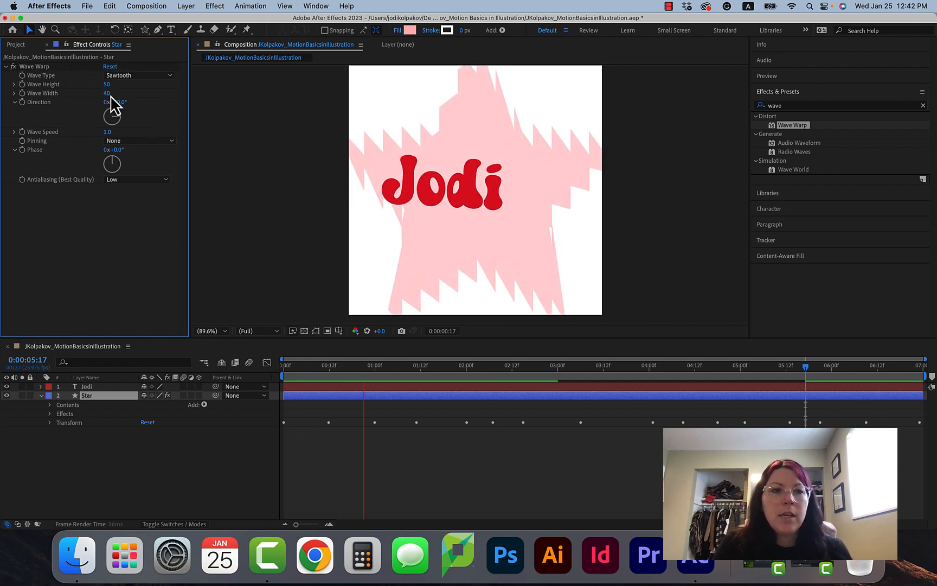
key(Return)
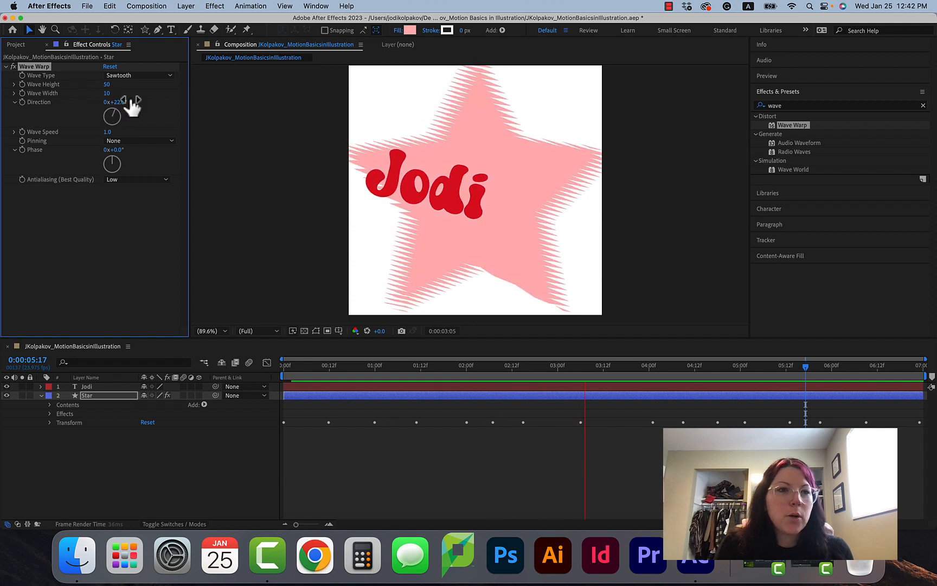
drag(120, 126, 114, 118)
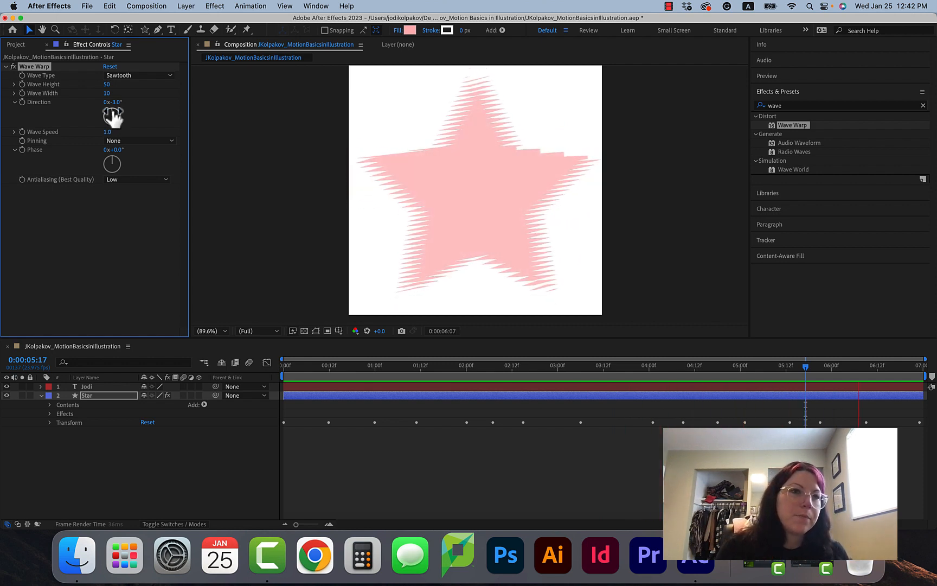
Set the Star's Wave Warp Wave Speed to 5 and preview the animation.
click(107, 132)
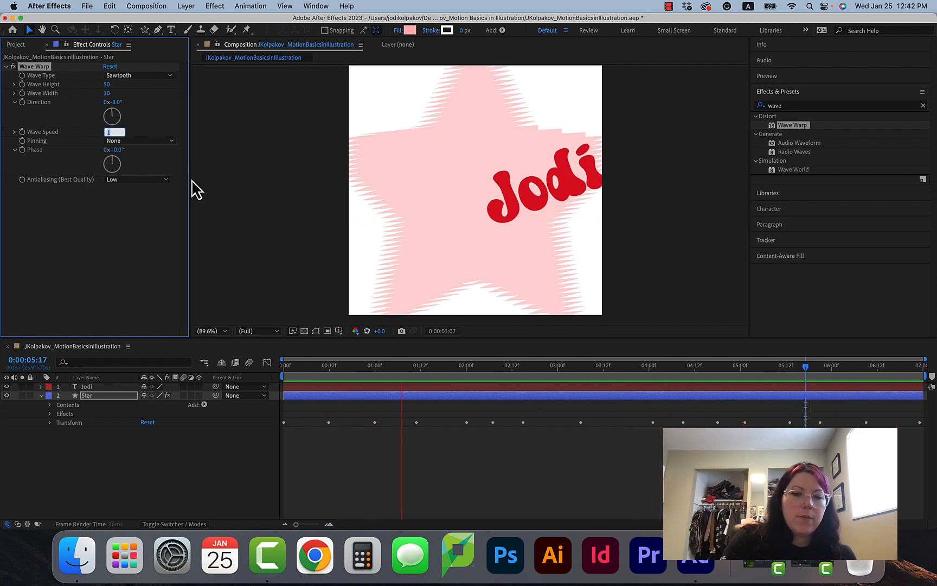
text(5)
key(Return)
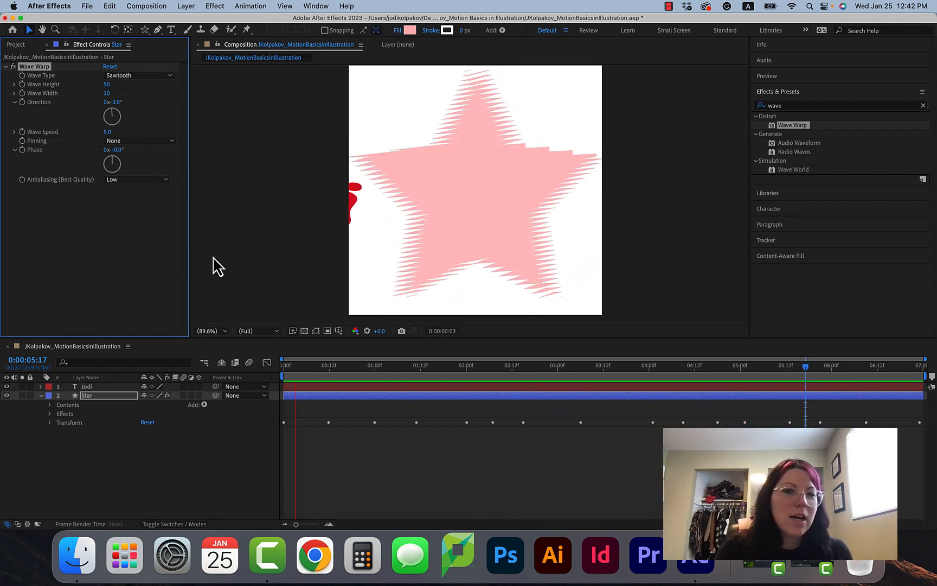
key(space)
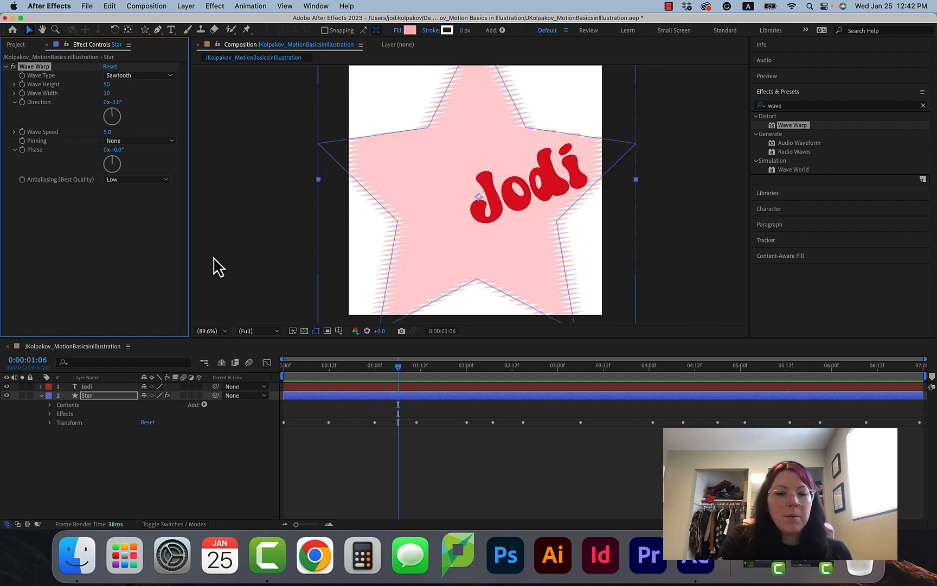
Save the project and play back the star and text animation.
key(super+s)
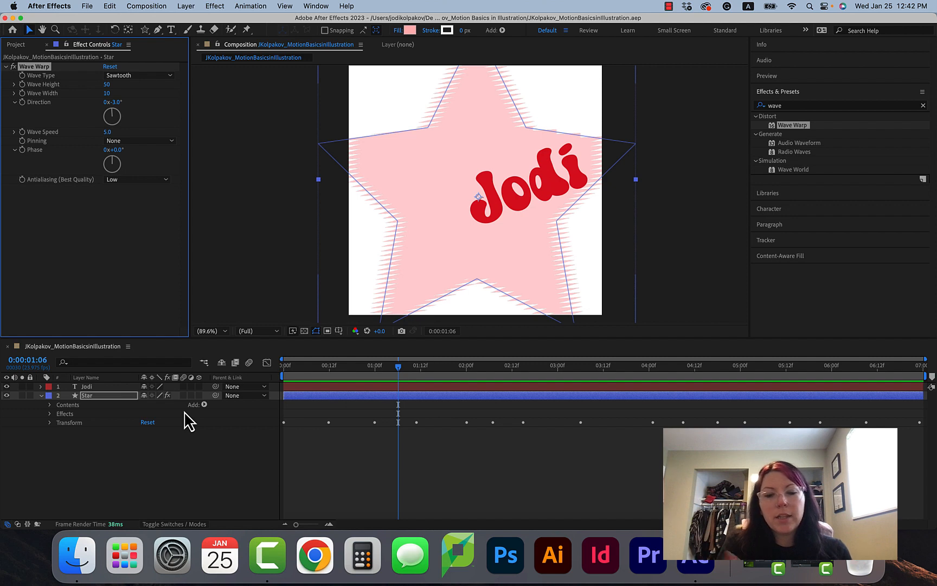
key(space)
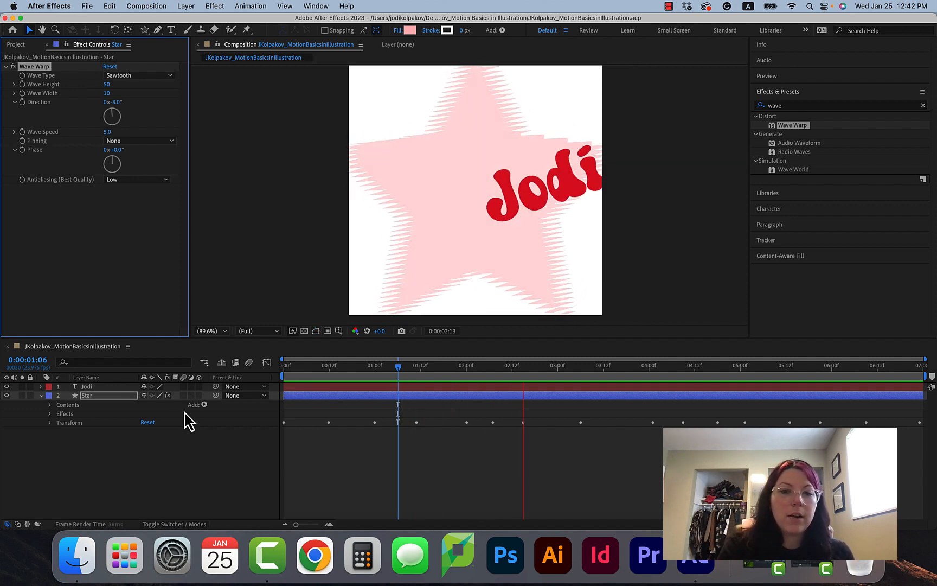
key(space)
Delete the Wave Warp effect from the Star layer and save the project.
click(71, 441)
click(67, 415)
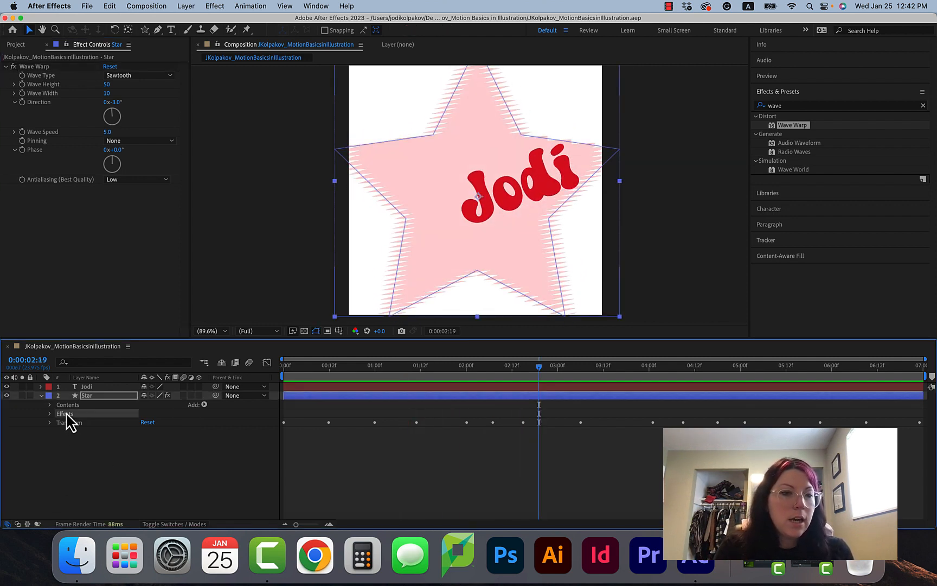
click(53, 414)
click(51, 414)
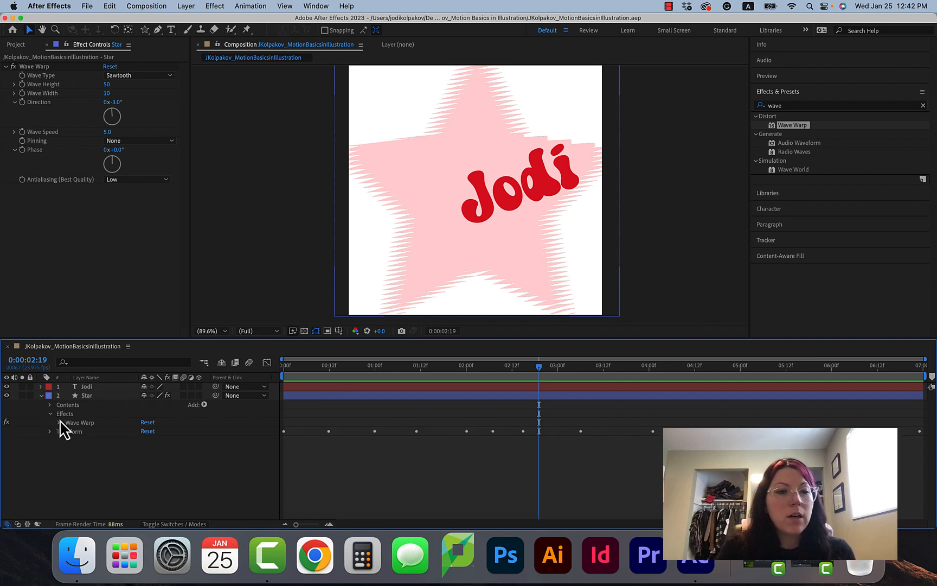
click(75, 423)
key(Delete)
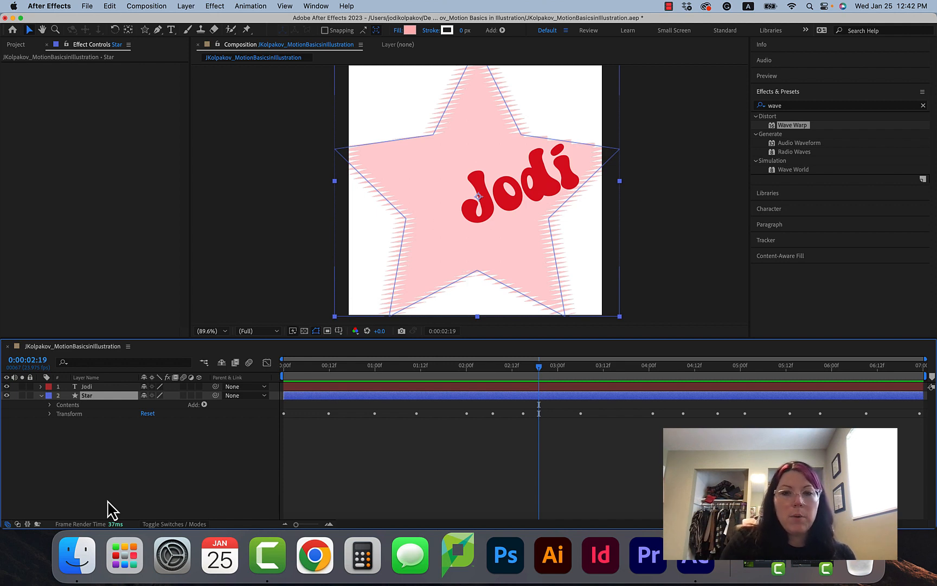
key(space)
key(super+s)
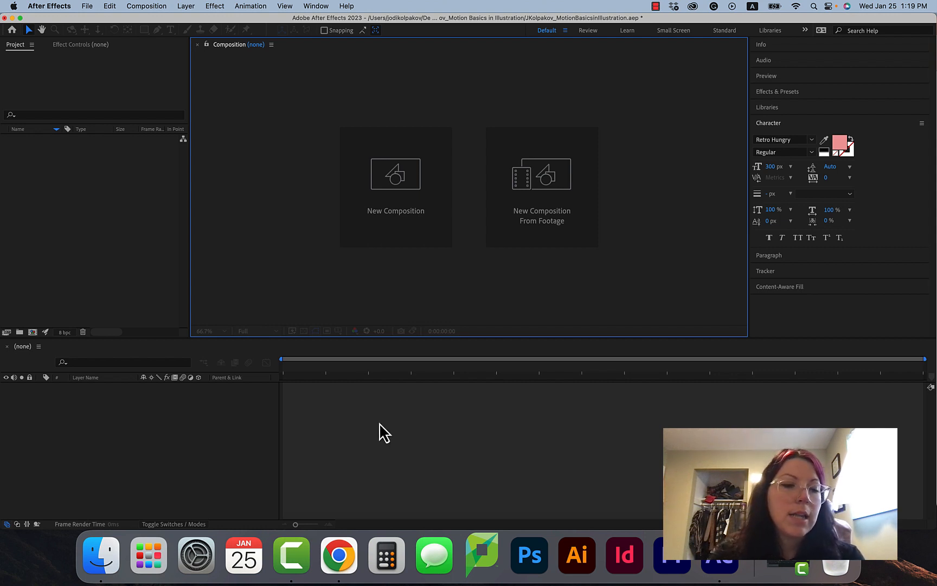
Switch to Finder, open the Motion Basics project folder from the Desktop, and preview Illustration_For_Motion.psd.
click(91, 559)
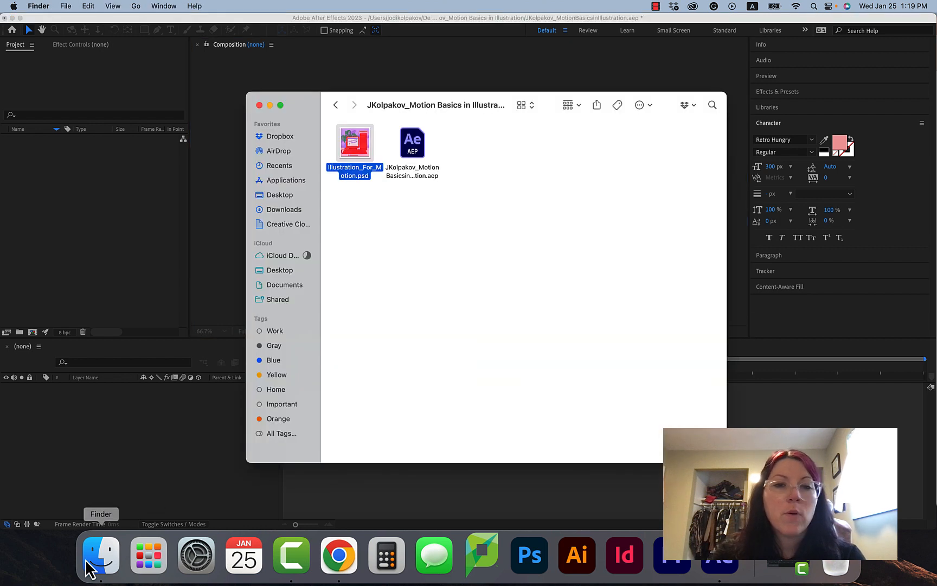
click(335, 106)
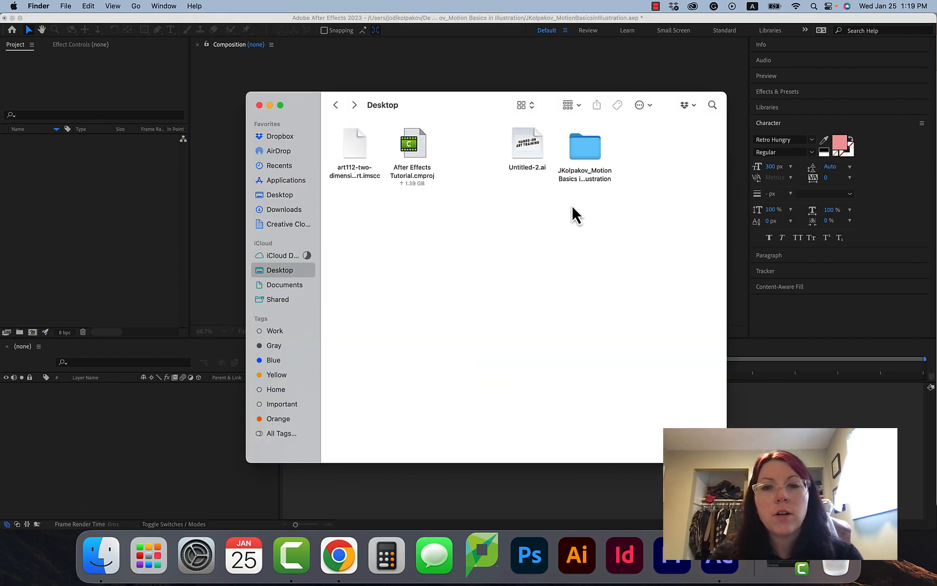
double_click(581, 152)
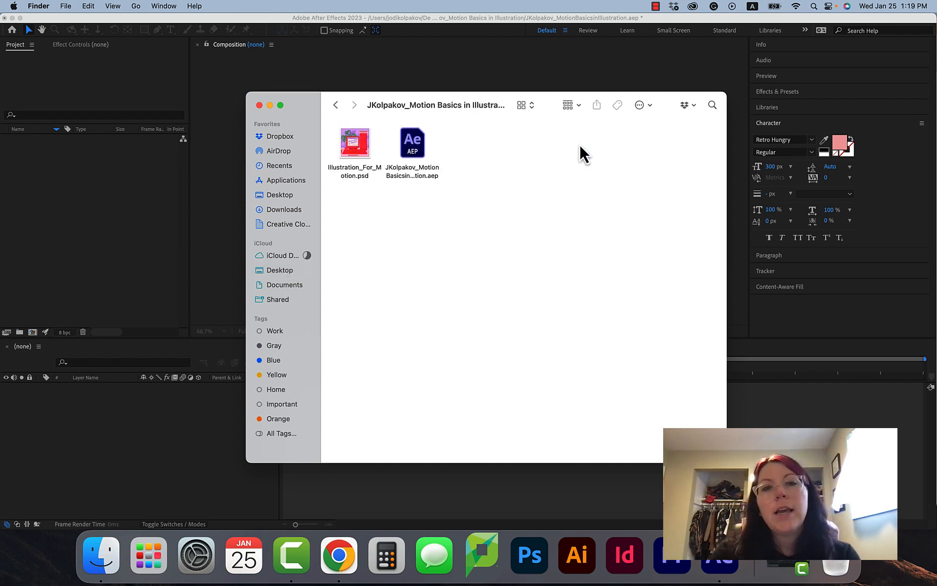
click(358, 160)
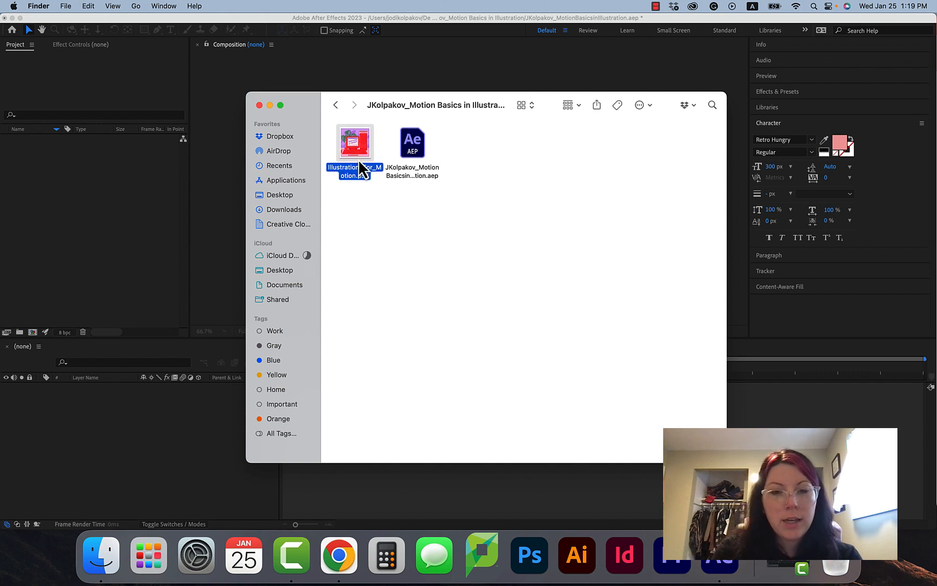
key(space)
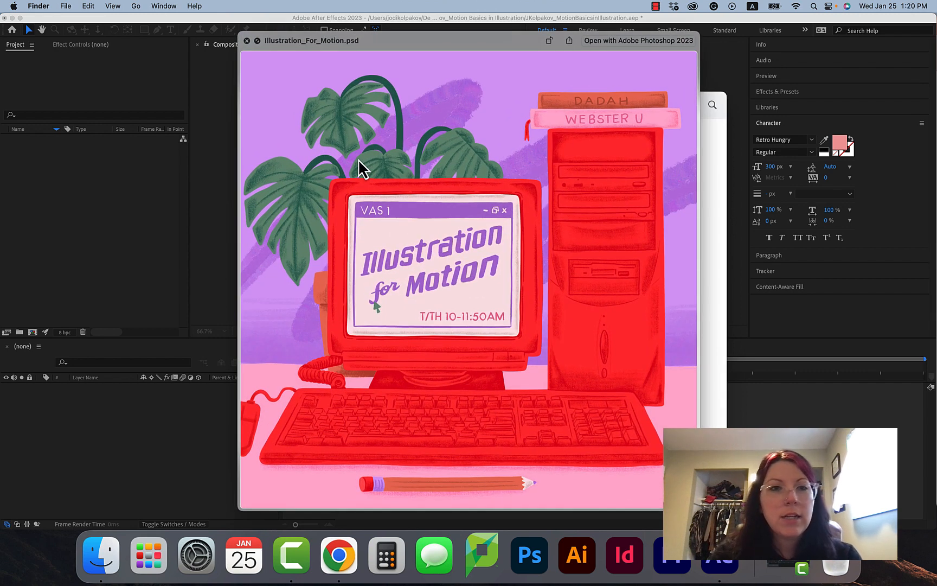
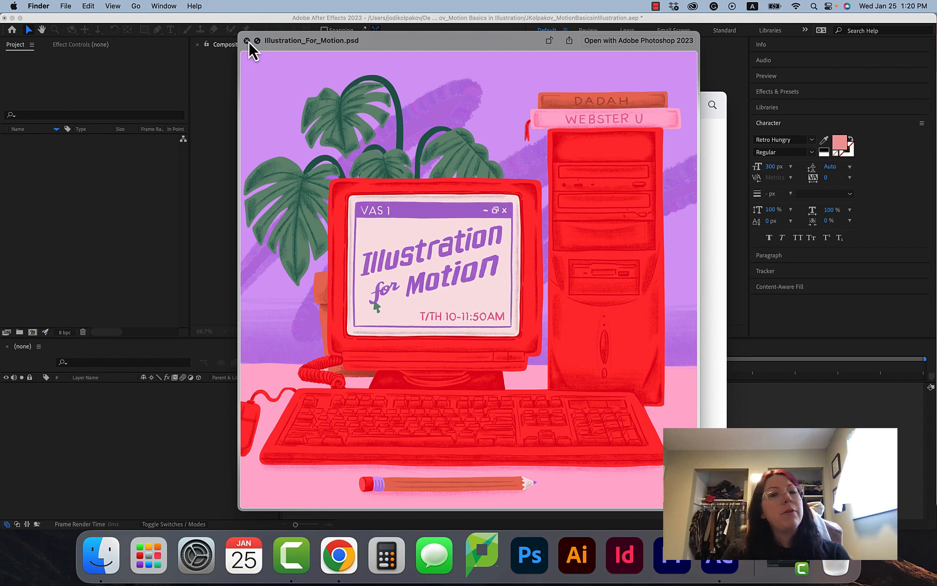
click(247, 40)
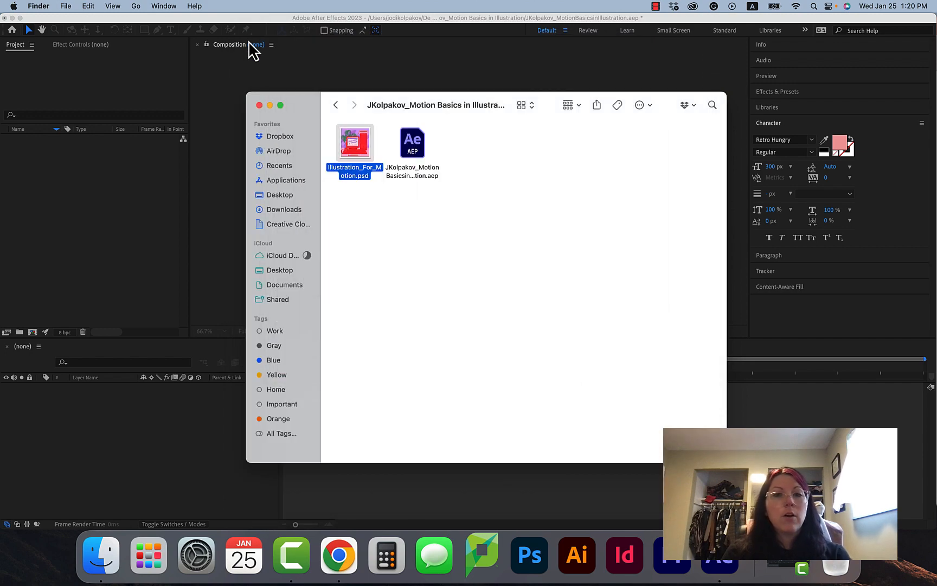
click(468, 159)
click(79, 30)
click(88, 6)
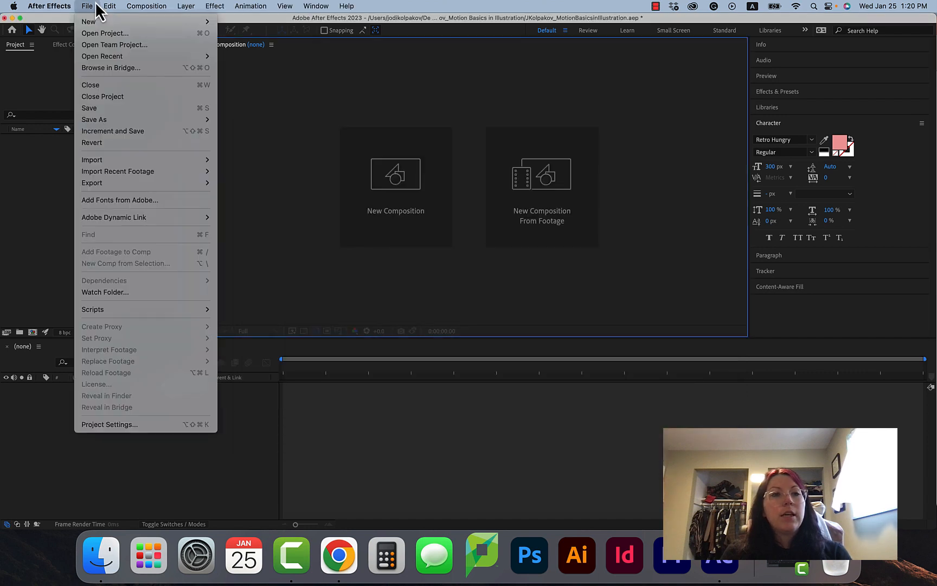
mouse_move(202, 164)
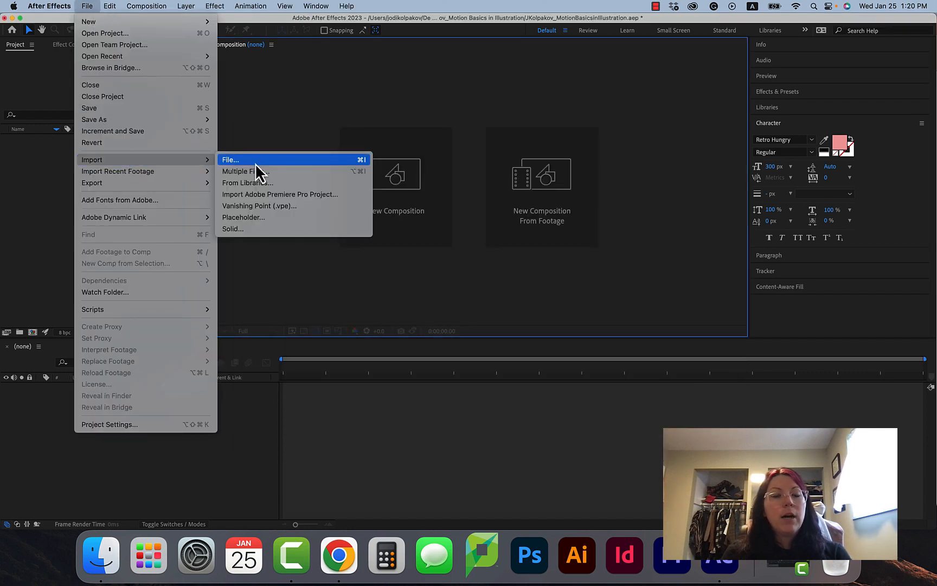
click(97, 567)
drag(363, 148, 371, 175)
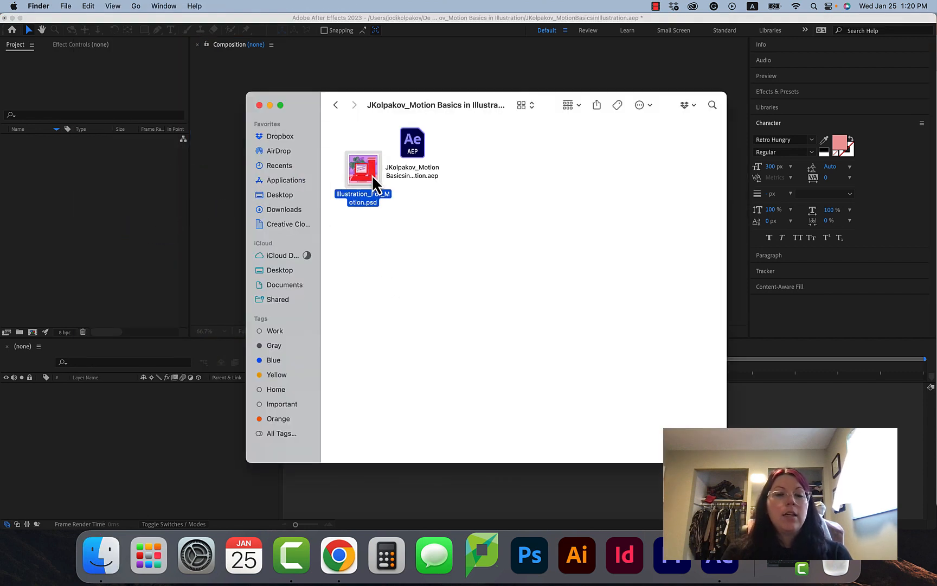
click(259, 105)
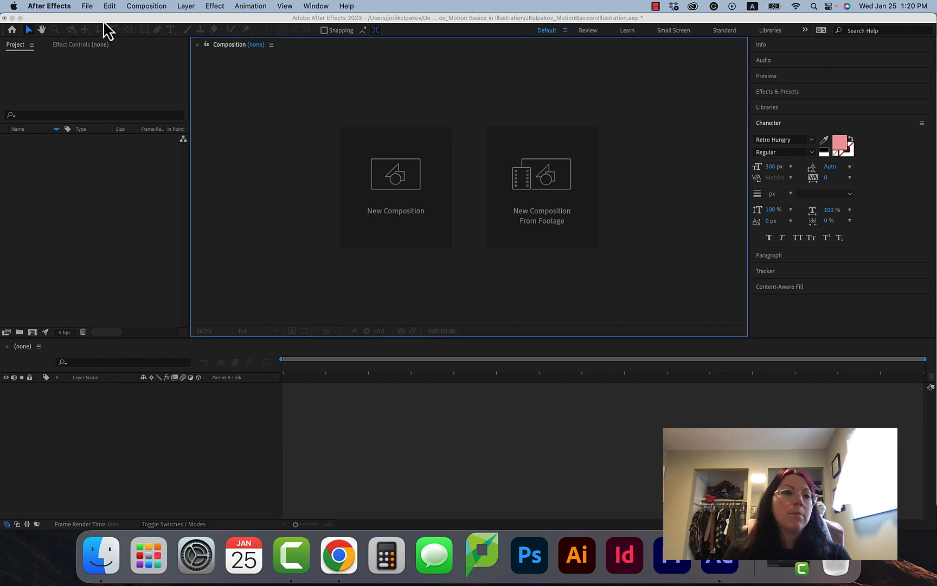
Import Illustration_For_Motion.psd as Composition - Retain Layer Sizes with Editable Layer Styles.
click(87, 6)
mouse_move(155, 160)
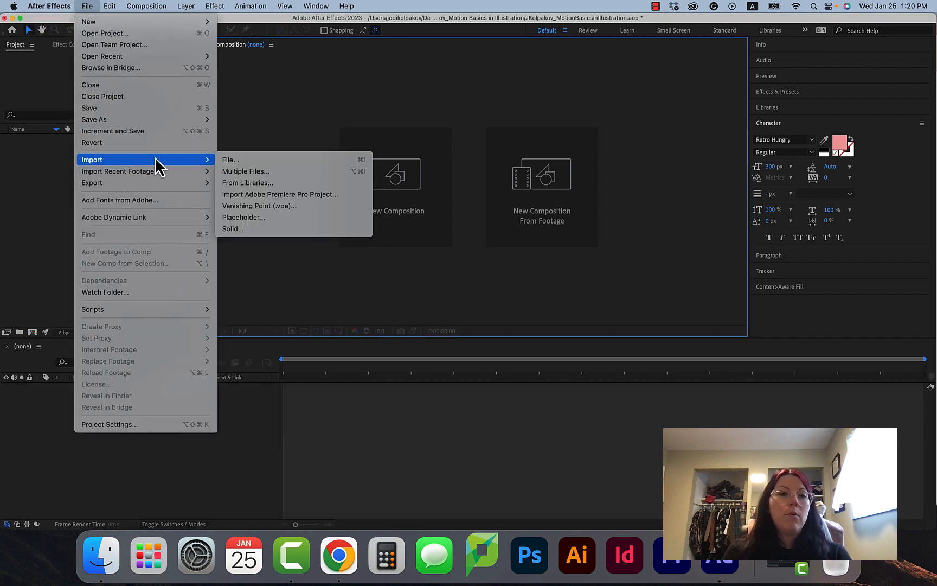
click(246, 160)
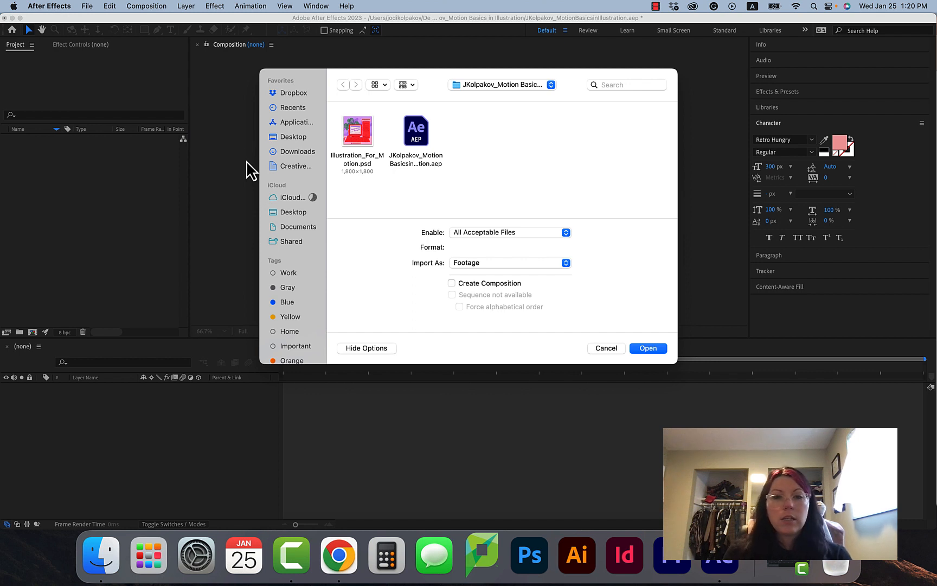
click(372, 142)
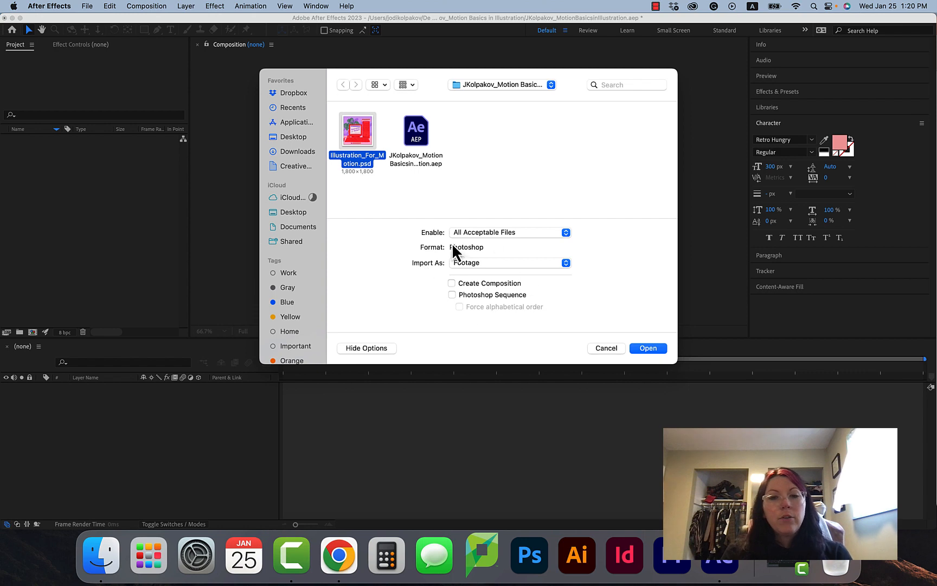
click(552, 266)
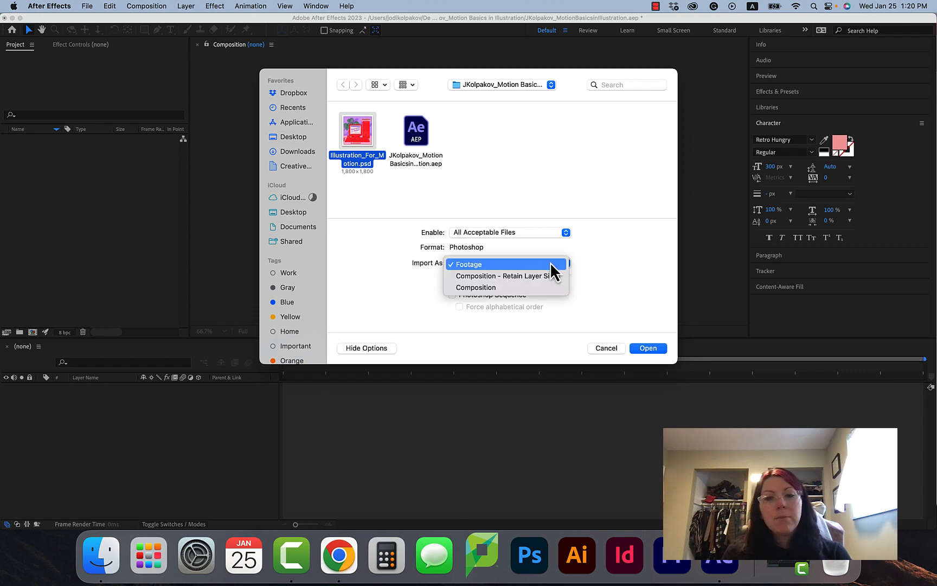
click(521, 283)
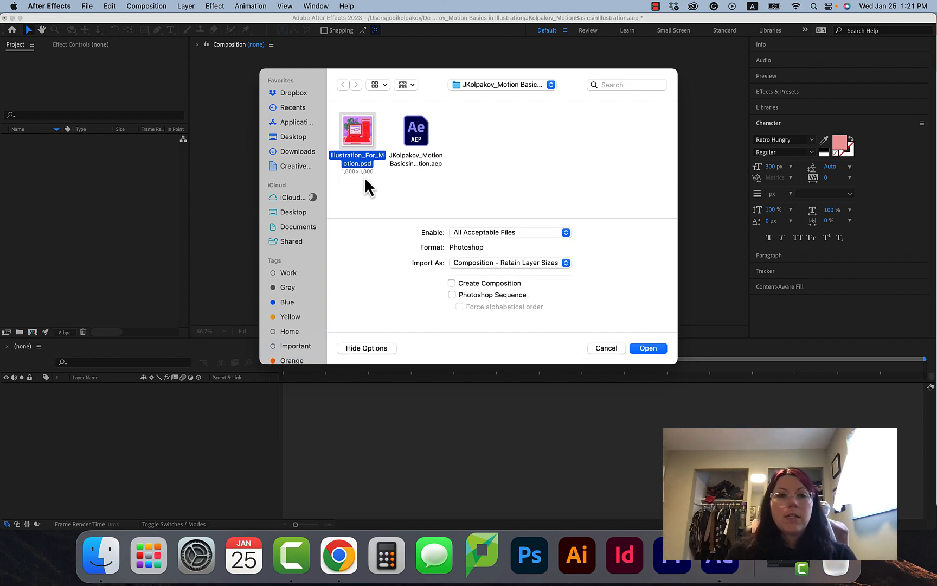
click(646, 349)
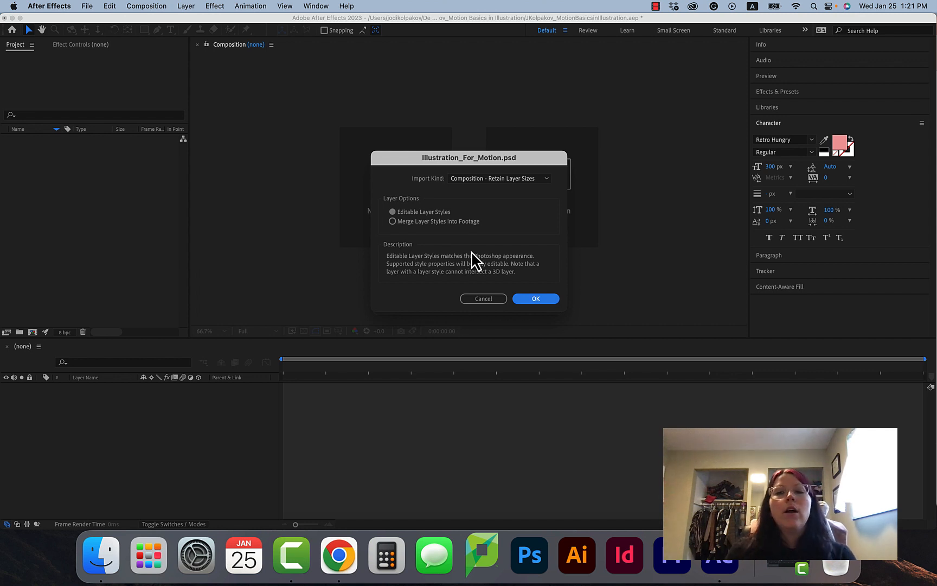
click(534, 300)
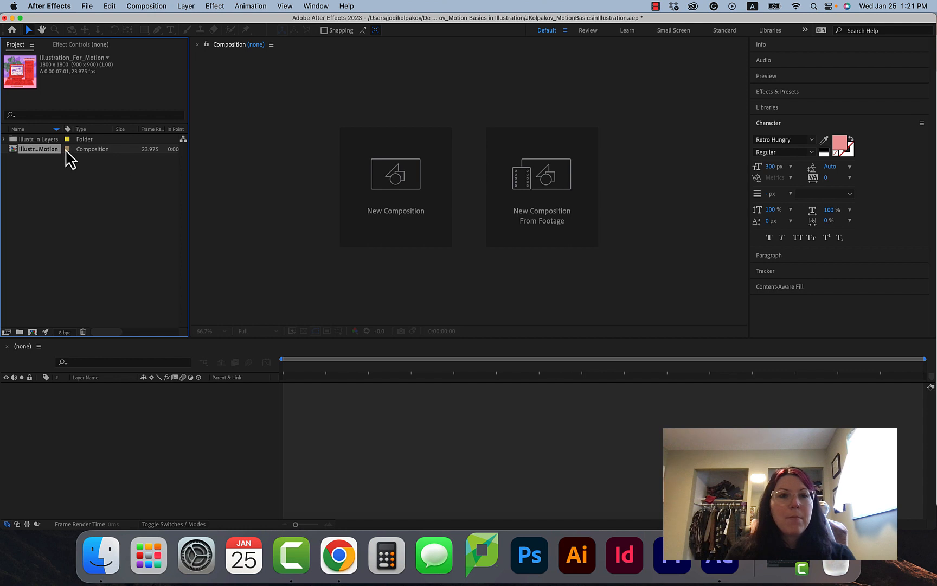
Check the contents of the imported layers folder and open the Illustration_For_Motion composition.
click(4, 140)
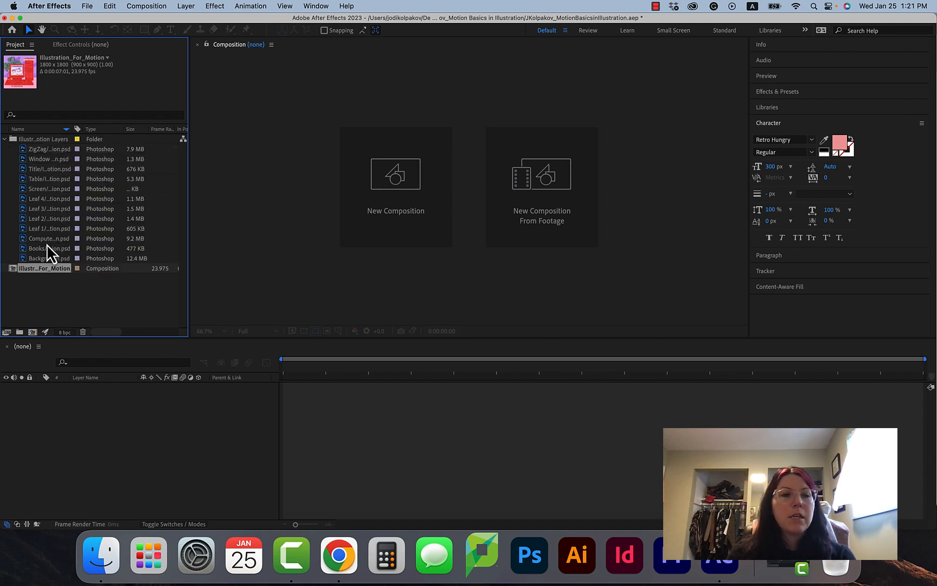
click(4, 139)
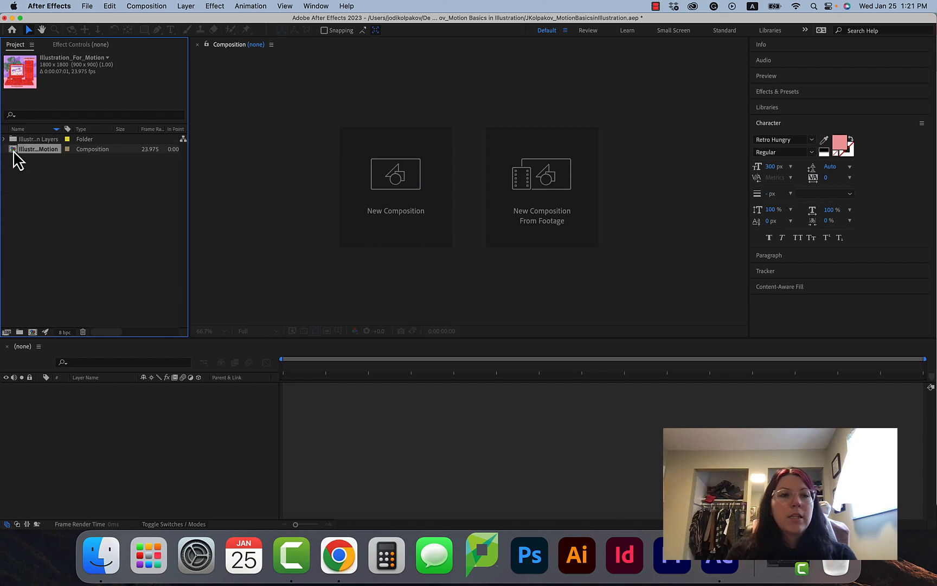
double_click(14, 151)
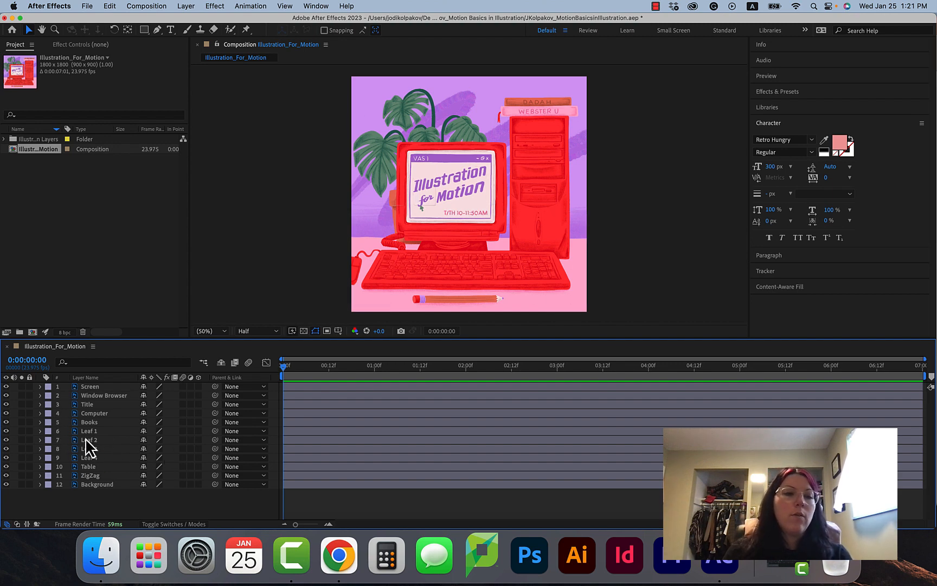
Toggle the visibility of the Window Browser, Title and Computer layers to identify the artwork each one holds.
click(6, 396)
click(6, 395)
click(6, 405)
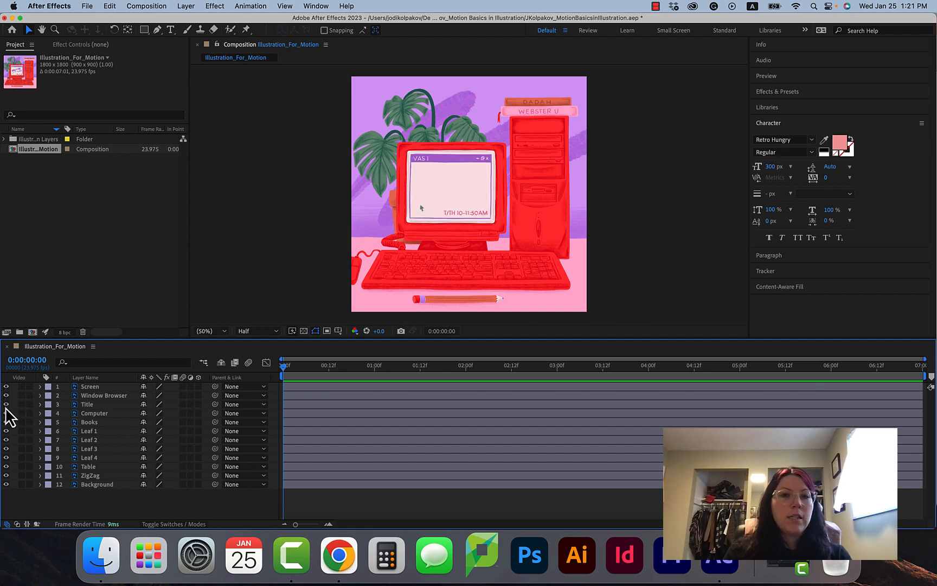
click(6, 405)
click(6, 414)
click(6, 413)
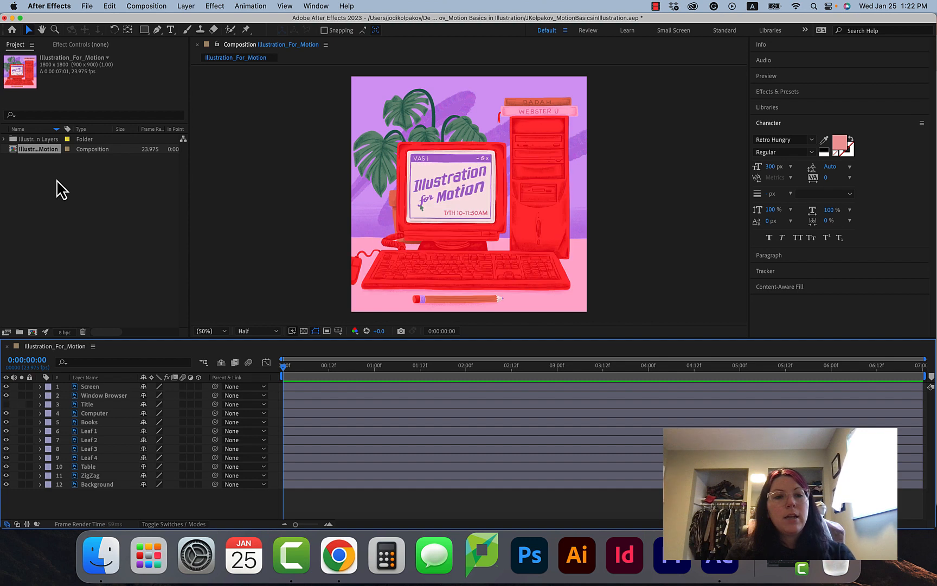
Undo the recent layer visibility changes and the import of Illustration_For_Motion.psd.
key(super+z)
key(super+z)
key(super+z)
key(super+z)
key(super+z)
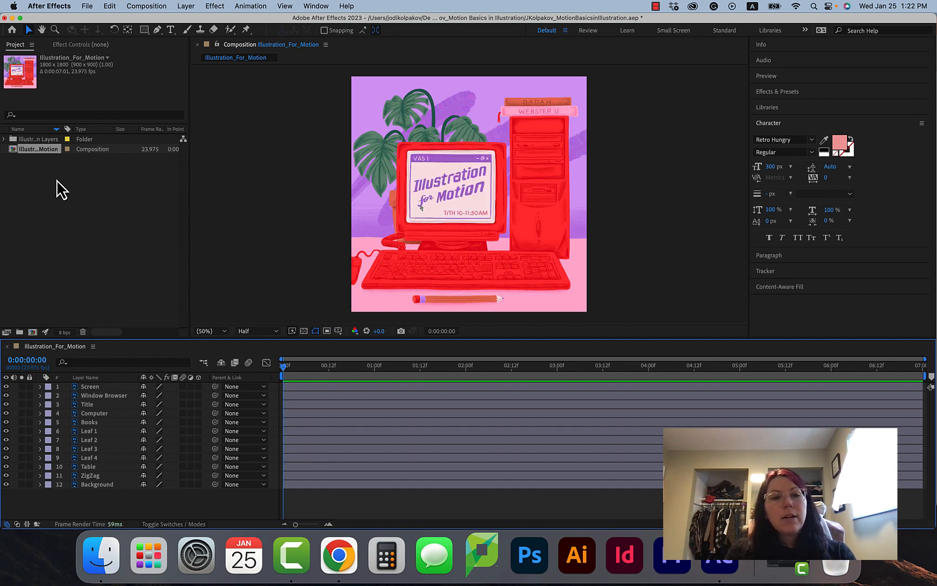
Reimport Illustration_For_Motion.psd with the import kind Composition - Retain Layer Sizes and Editable Layer Styles.
click(87, 6)
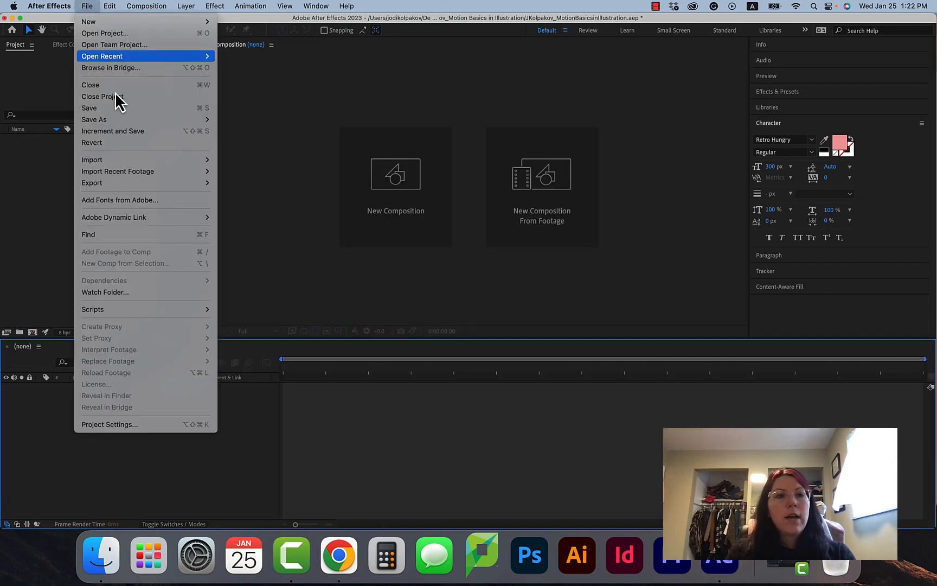
mouse_move(136, 159)
click(254, 161)
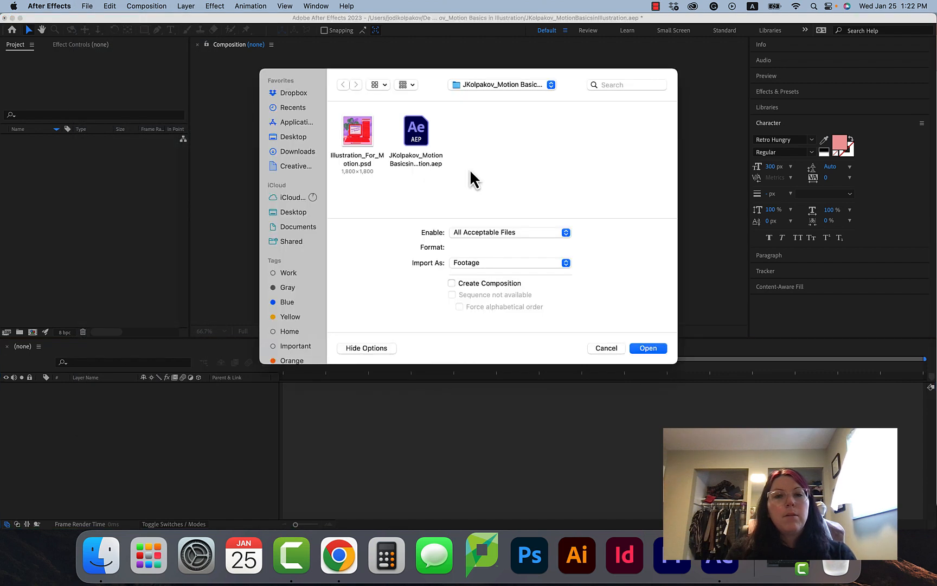
double_click(366, 131)
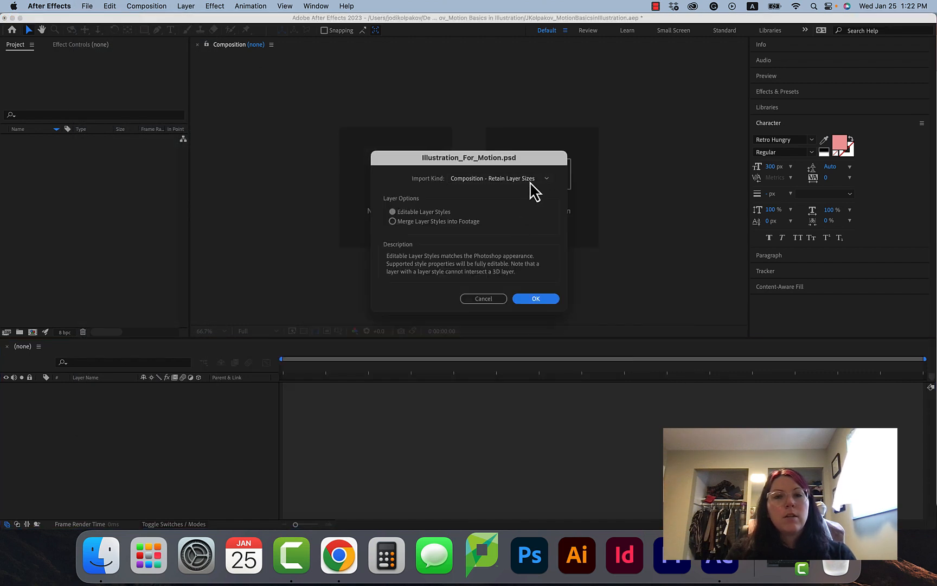
click(537, 299)
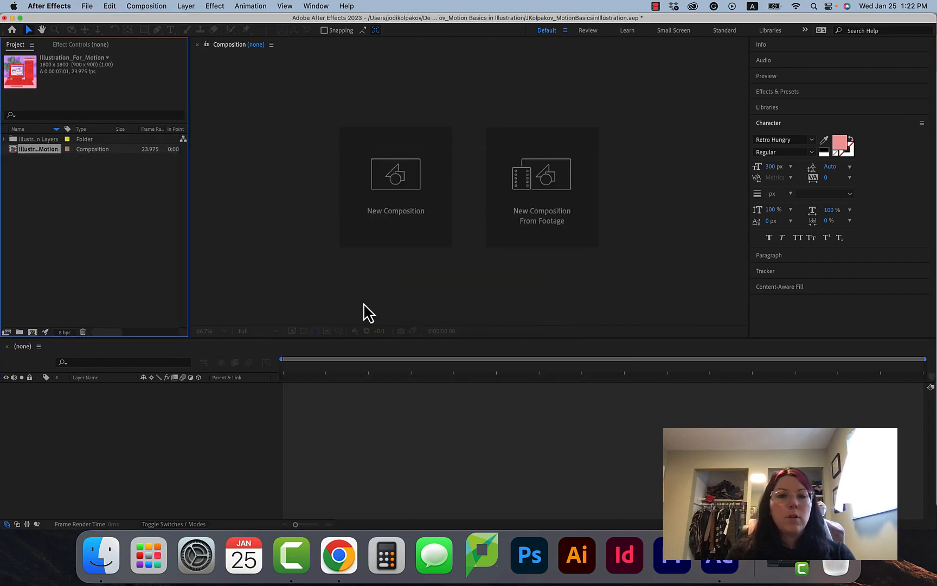
Try creating a single composition from the imported layers folder with the ZigZag layer's dimensions, and undo it together with the import.
click(27, 139)
click(4, 138)
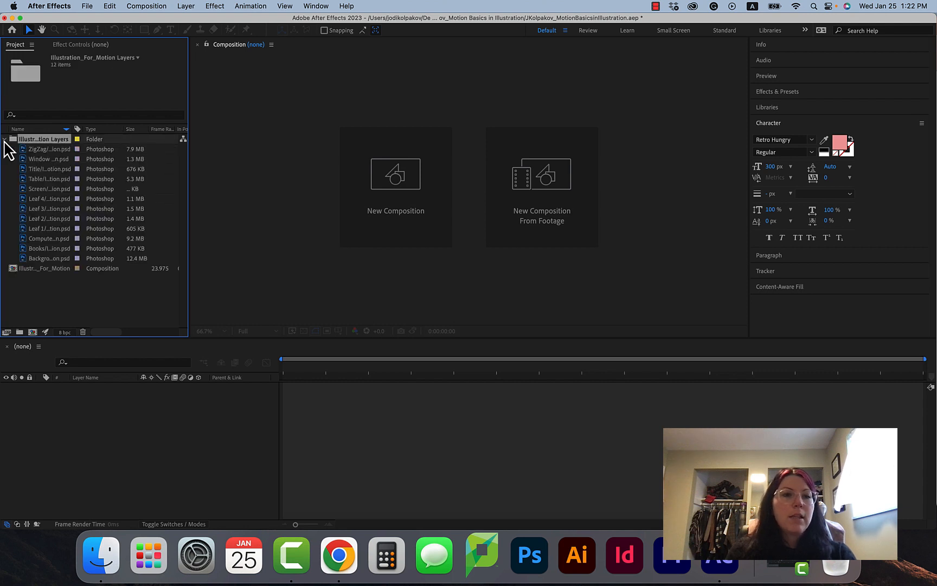
click(3, 139)
drag(43, 137, 71, 445)
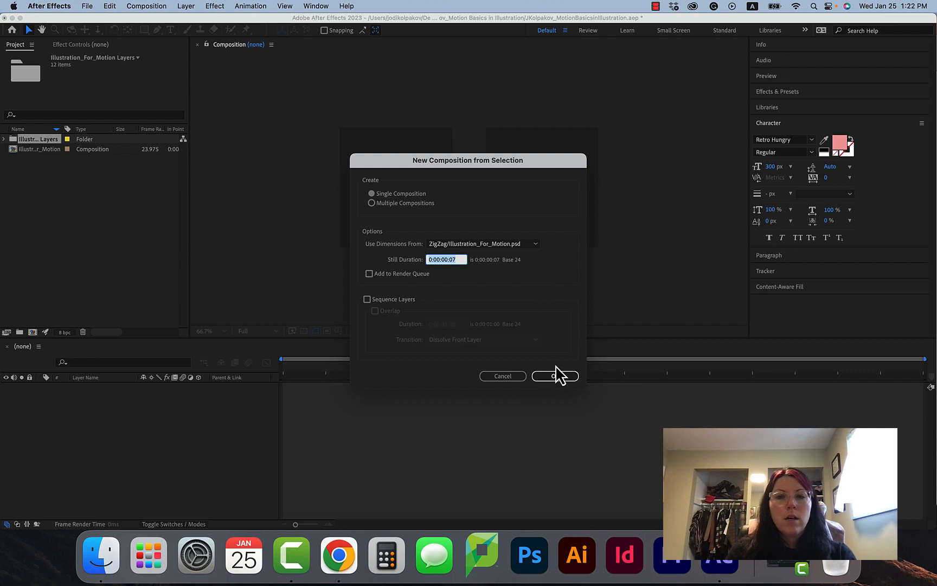
click(455, 244)
click(479, 244)
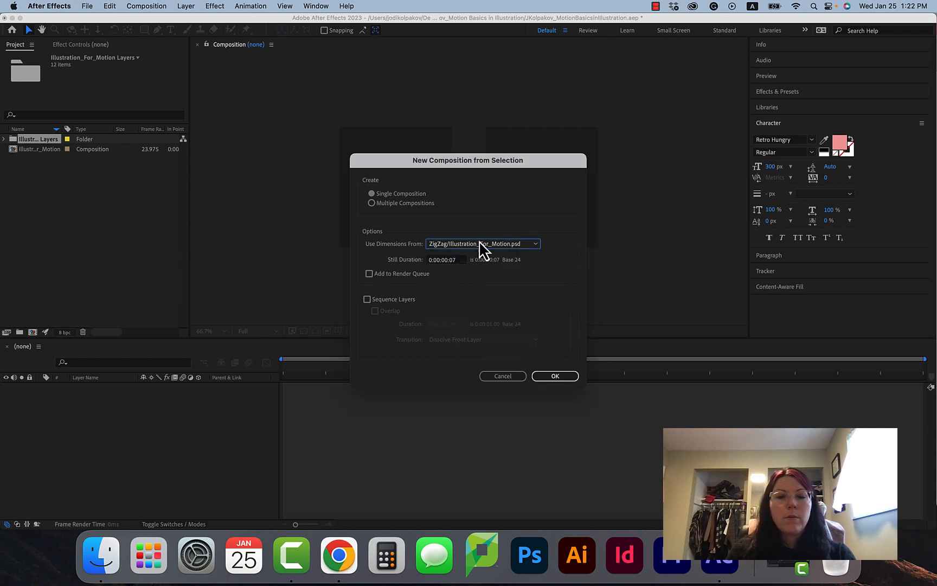
click(550, 377)
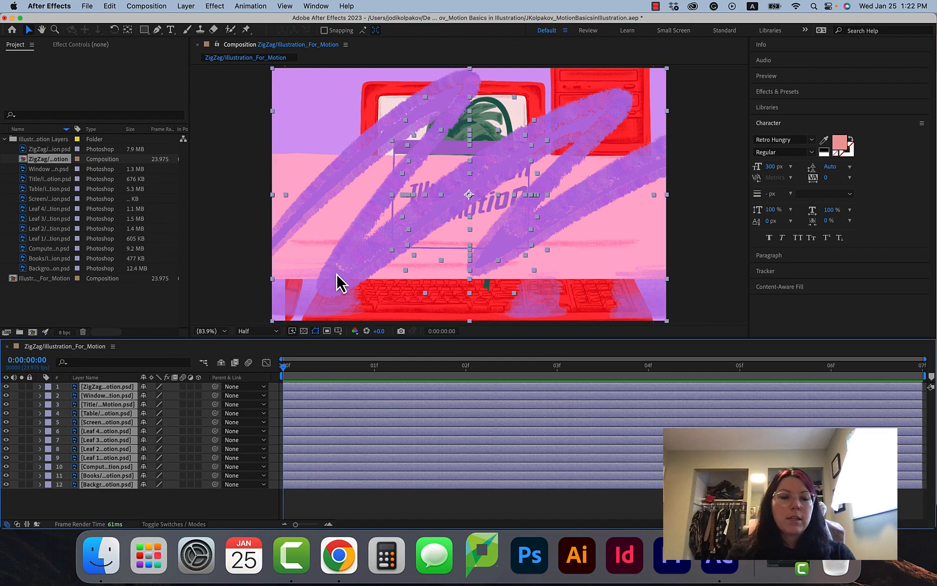
key(super+z)
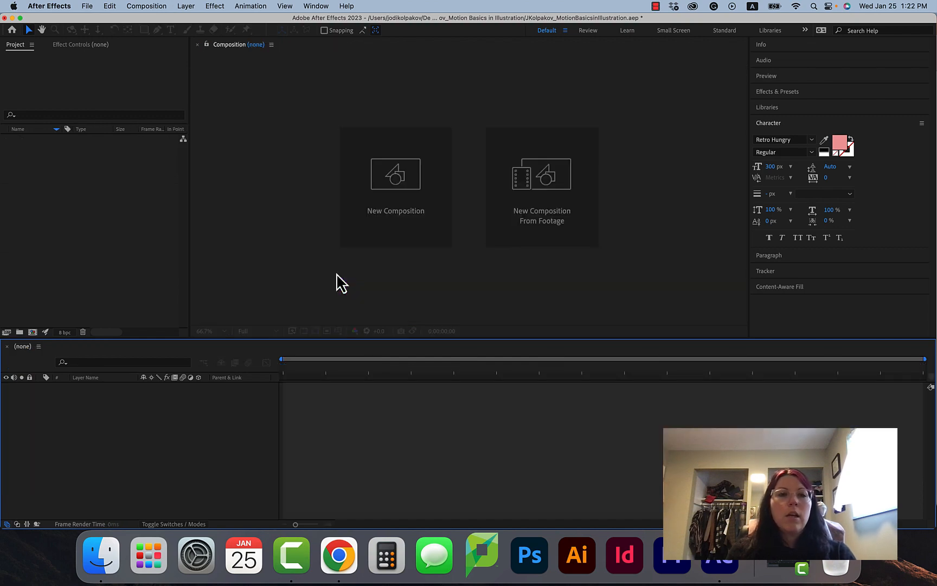
Import Illustration_For_Motion.psd into the empty project as Composition - Retain Layer Sizes, keeping Editable Layer Styles.
click(97, 6)
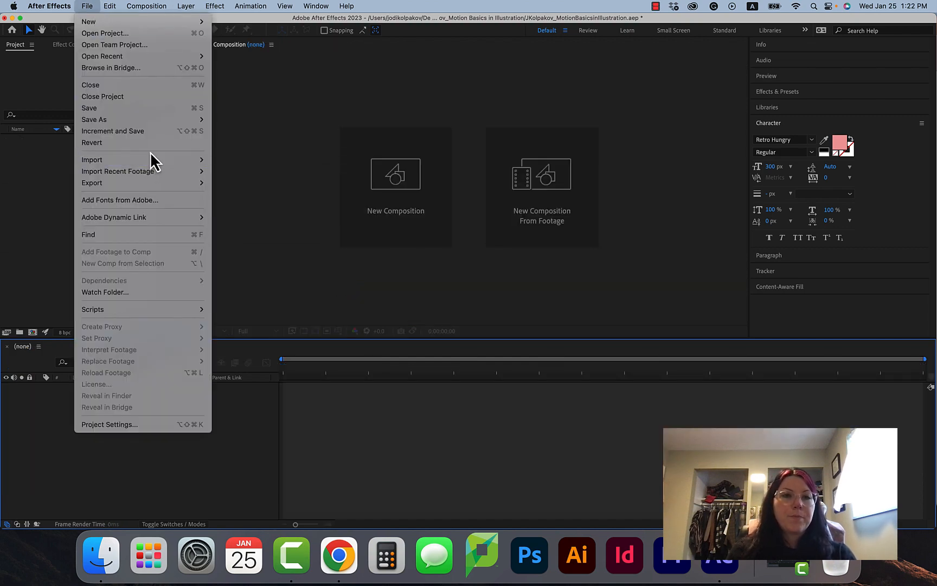
mouse_move(148, 160)
click(239, 160)
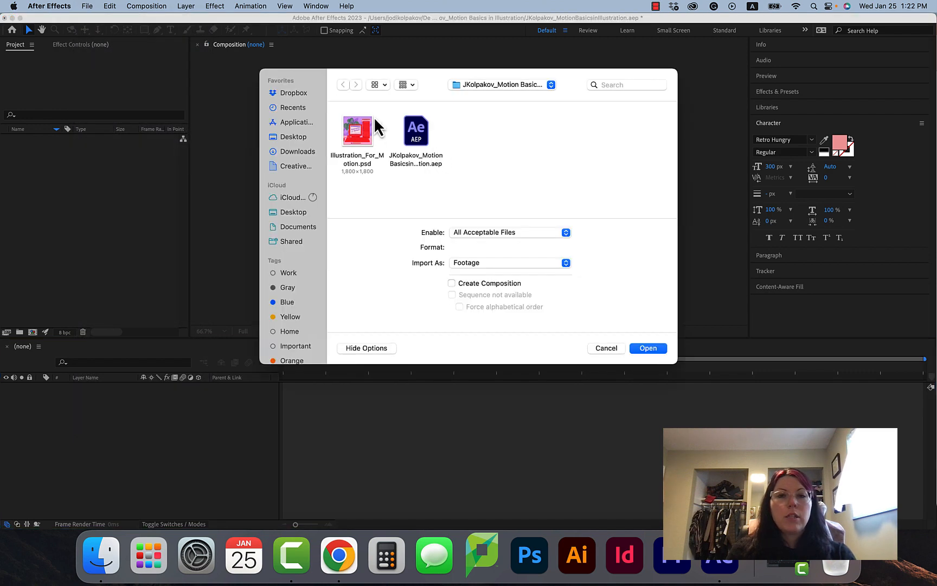
click(357, 132)
click(525, 263)
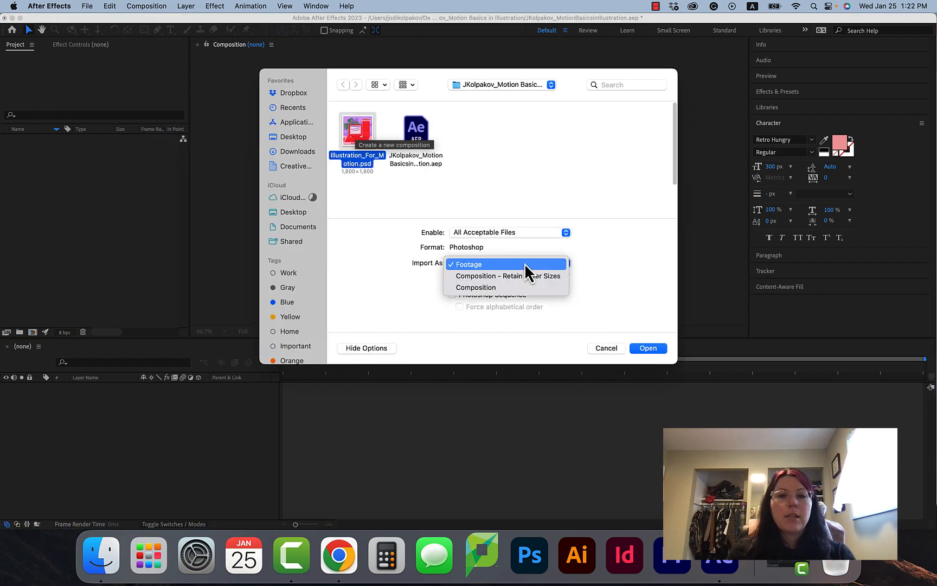
click(516, 274)
click(658, 350)
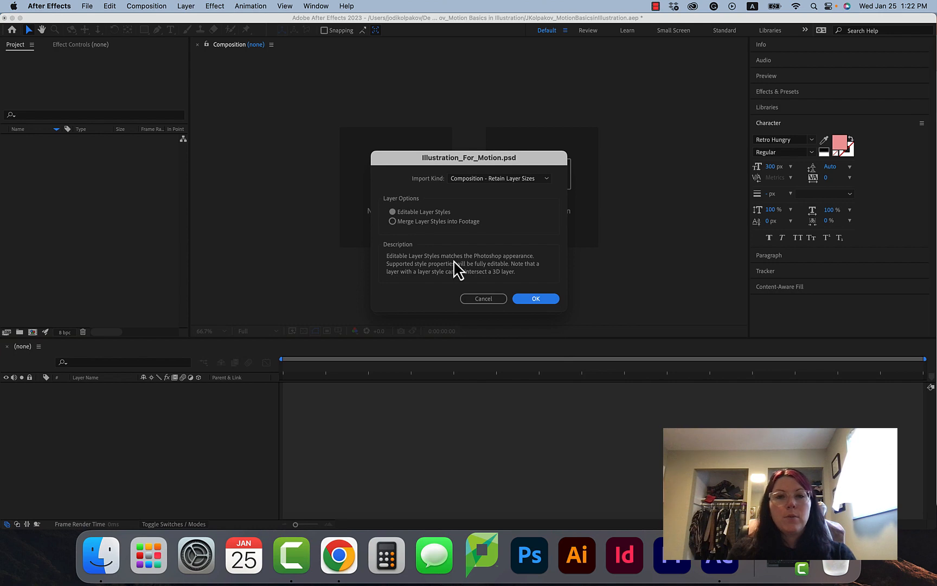
click(525, 299)
Open the imported Illustration_For_Motion composition and save the project.
double_click(13, 150)
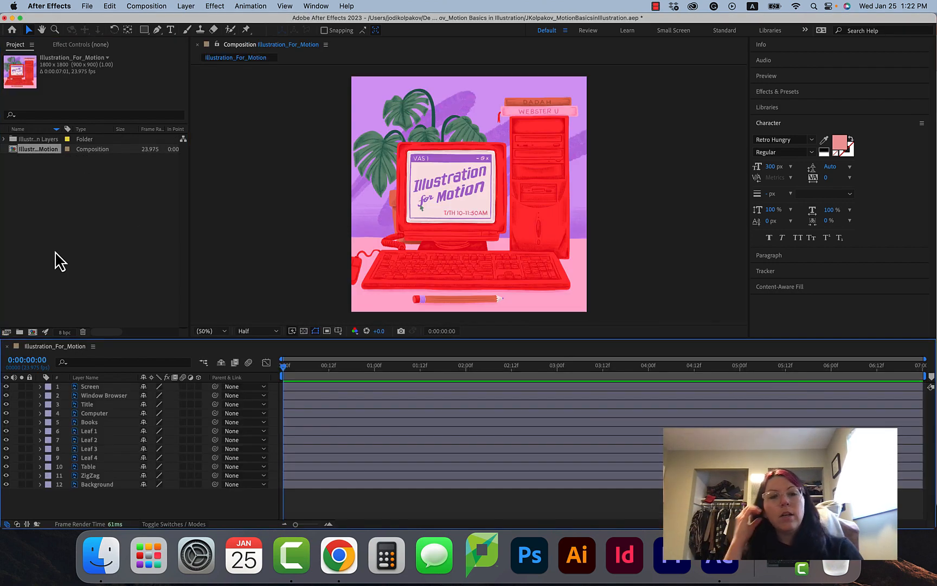
key(super+s)
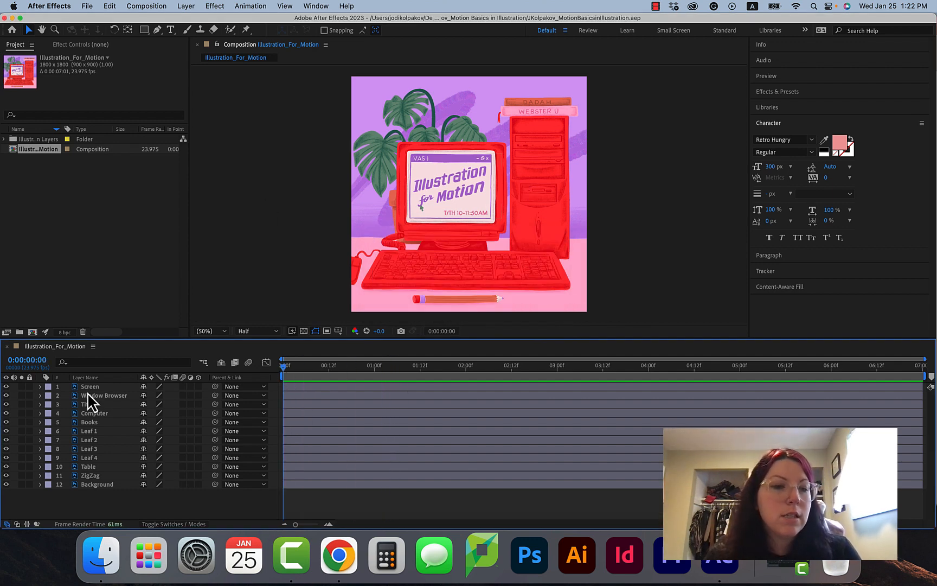
click(40, 396)
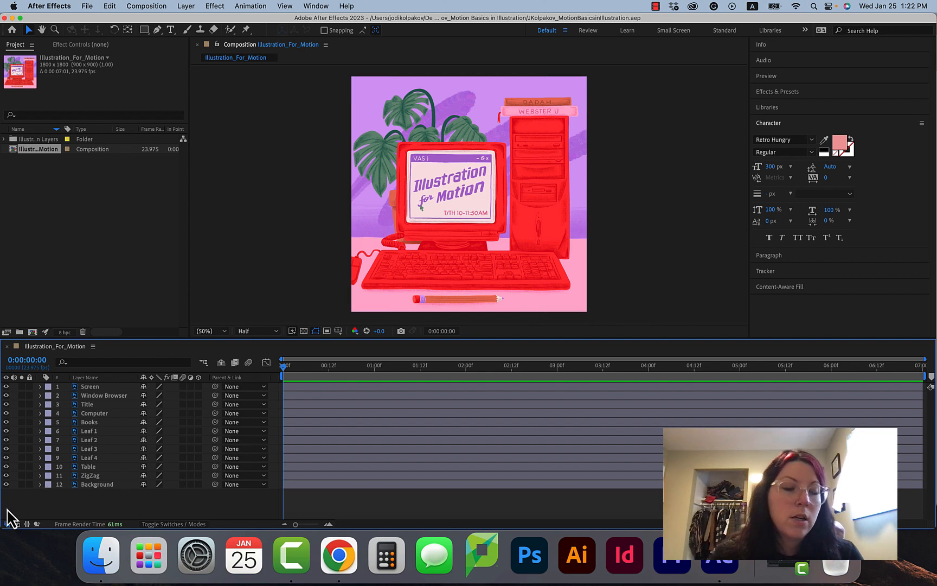
Apply the Wave Warp effect to the ZigZag layer and preview the resulting animation.
click(101, 475)
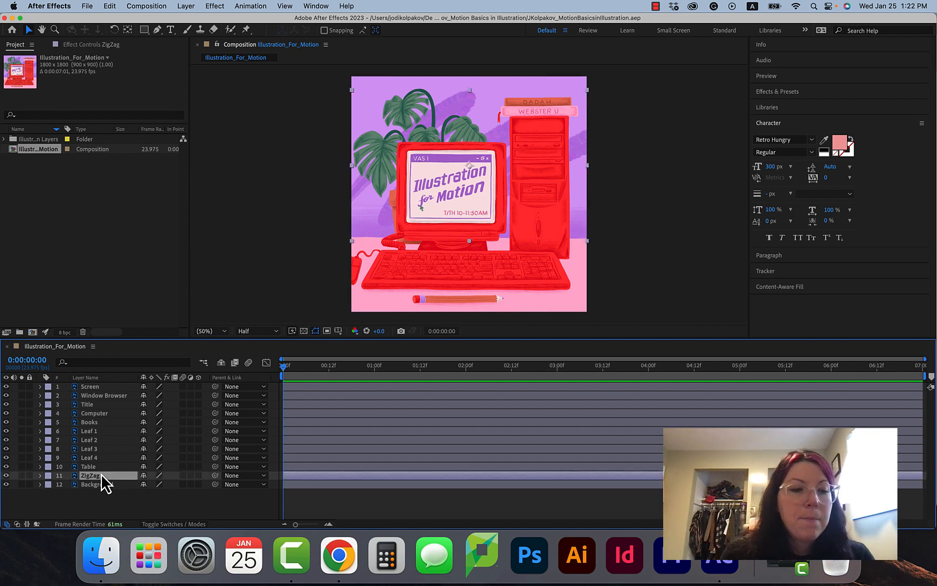
click(41, 476)
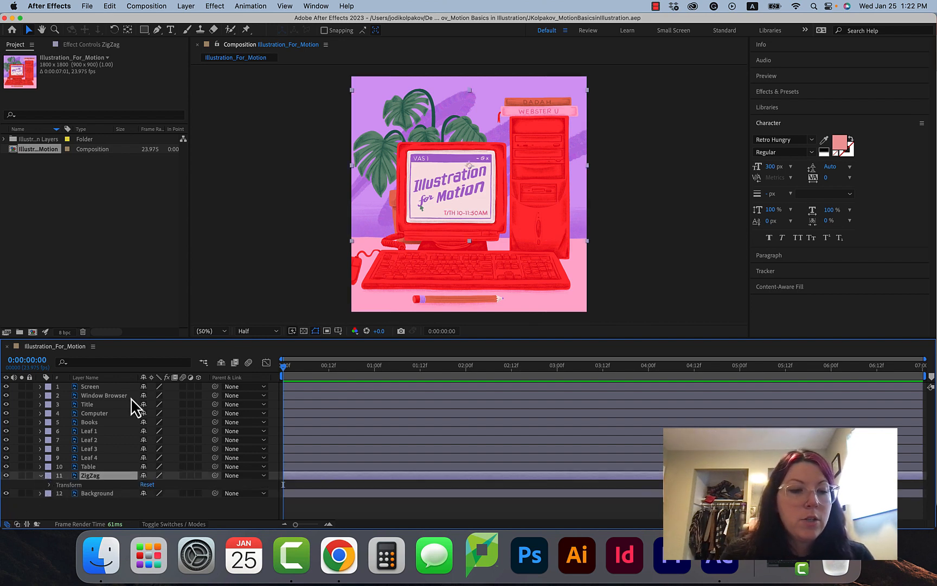
click(789, 91)
click(793, 105)
text(wave w)
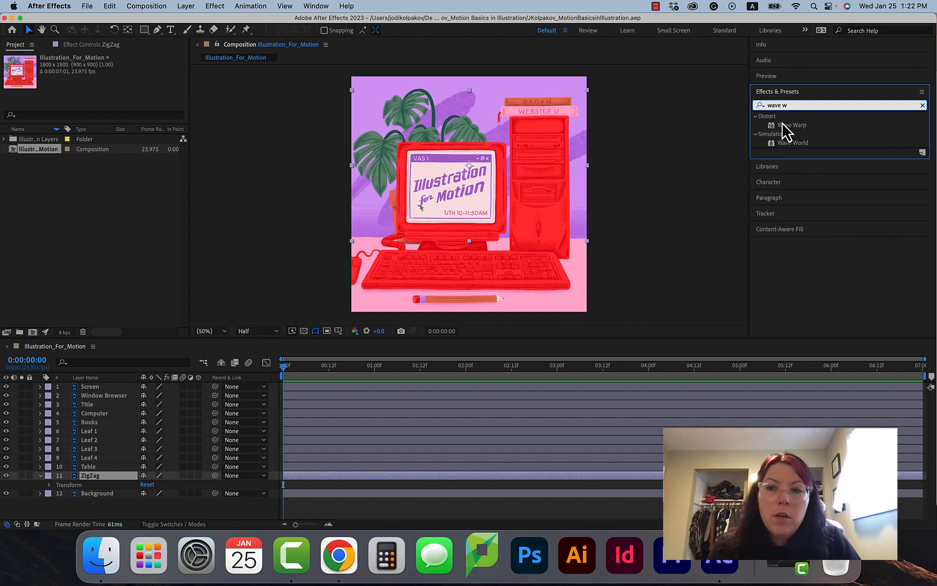
drag(788, 125, 95, 477)
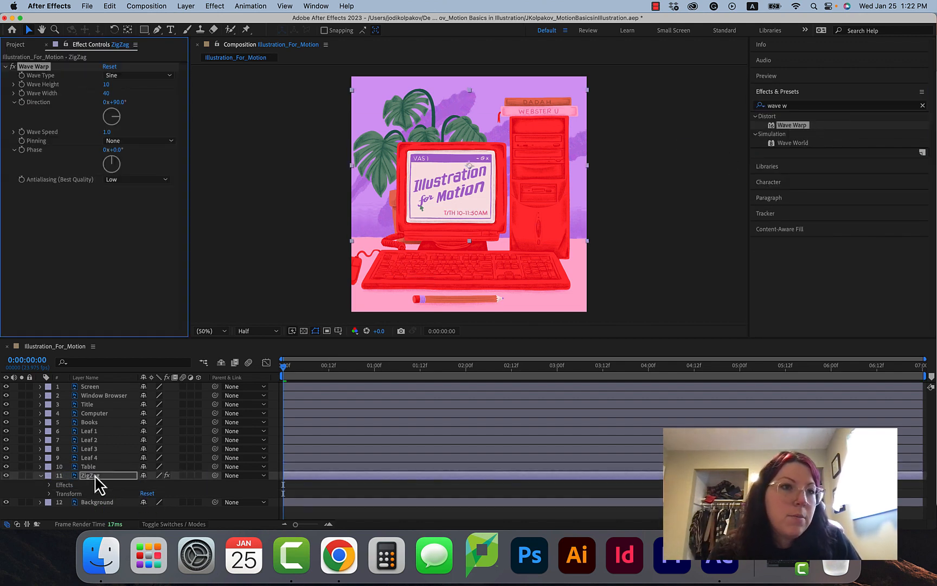
key(space)
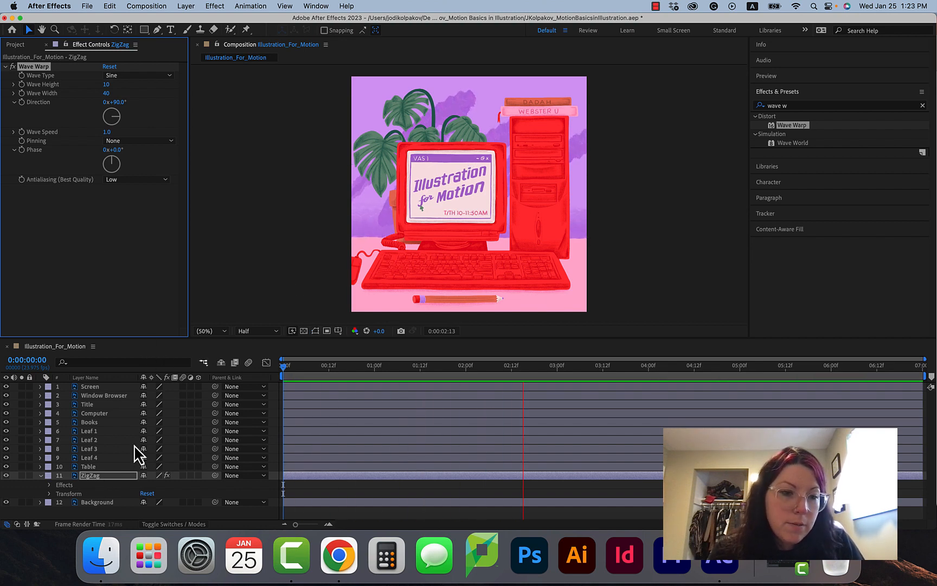
key(space)
Collapse the ZigZag layer's properties and leave all layers deselected.
click(89, 422)
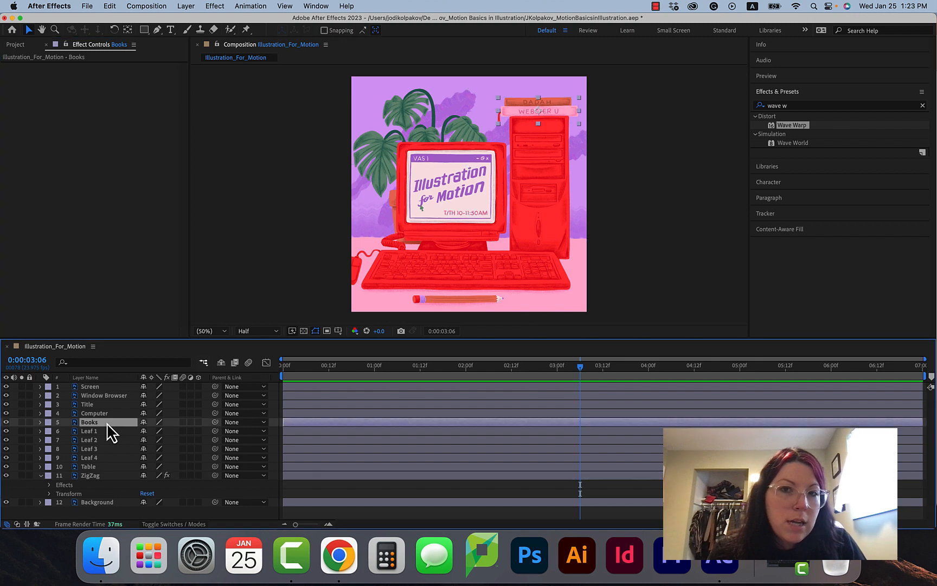
click(110, 405)
click(107, 432)
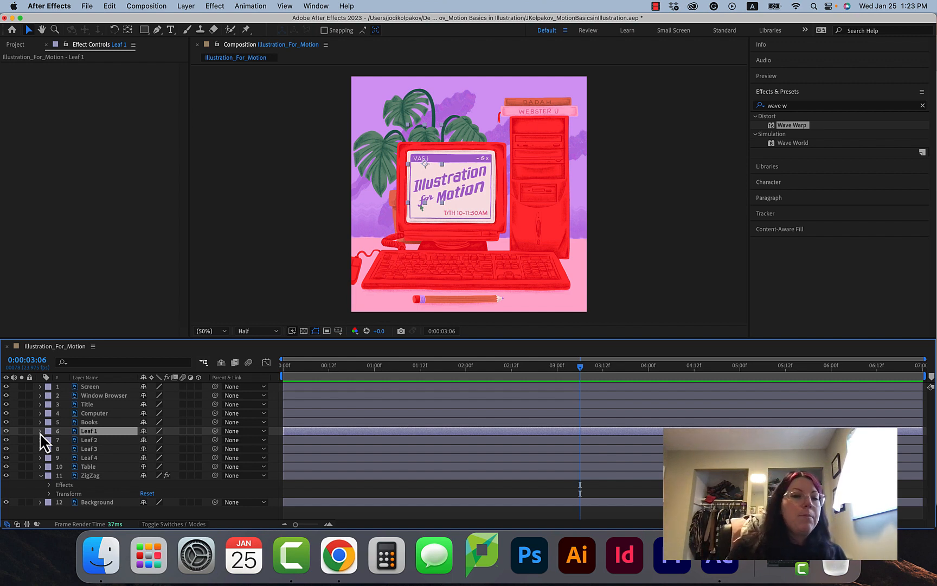
click(40, 475)
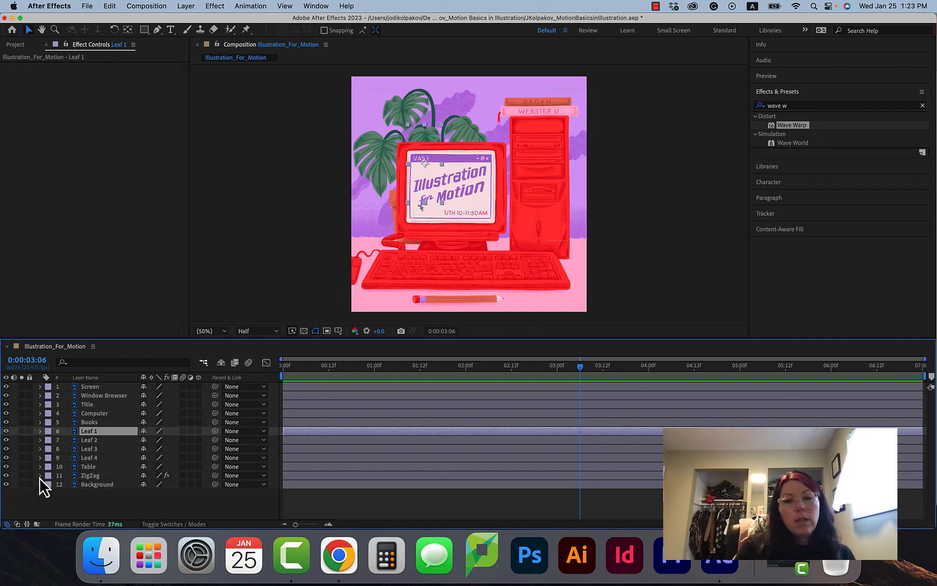
click(34, 510)
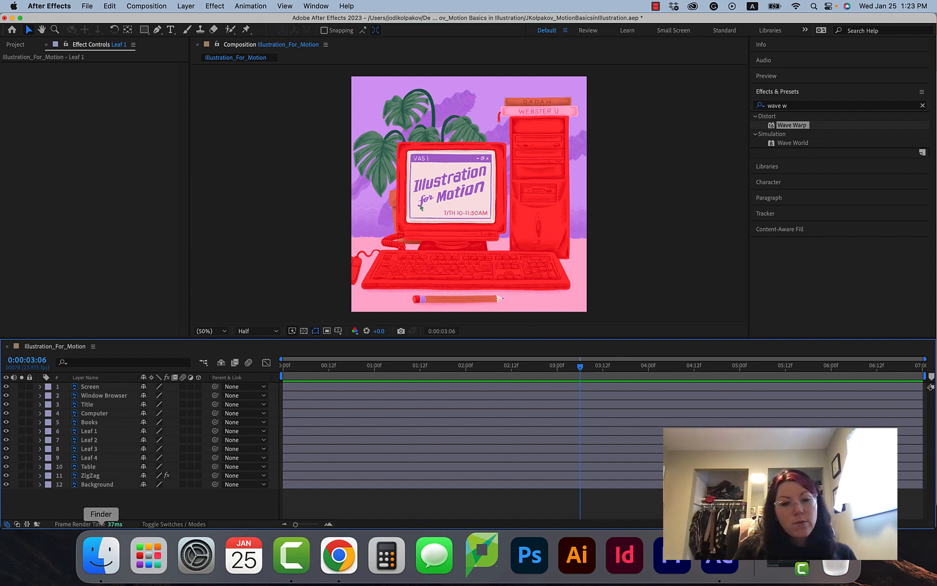
Switch to Finder, open Illustration_For_Motion.psd from the project folder on the Desktop in Photoshop, and close the Finder window.
click(100, 553)
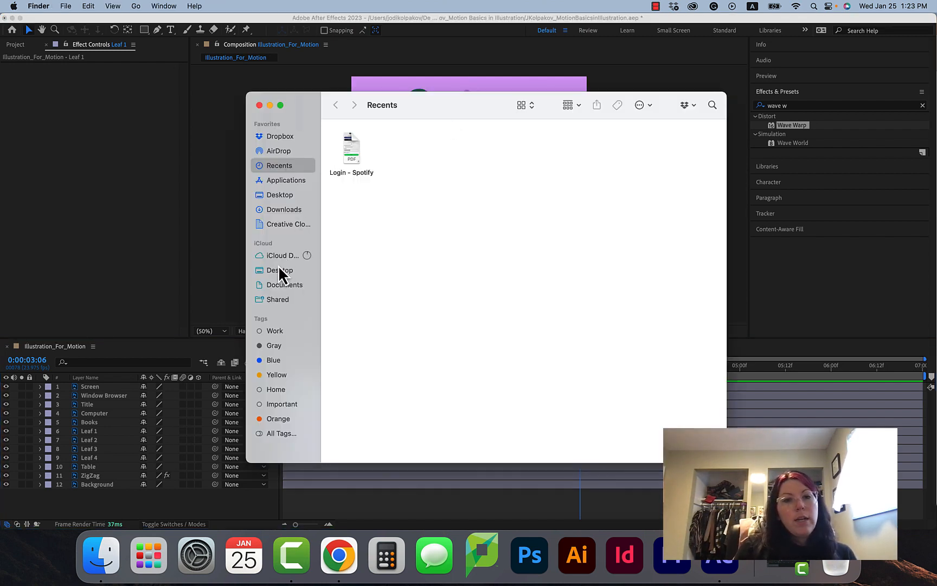
click(279, 270)
double_click(587, 154)
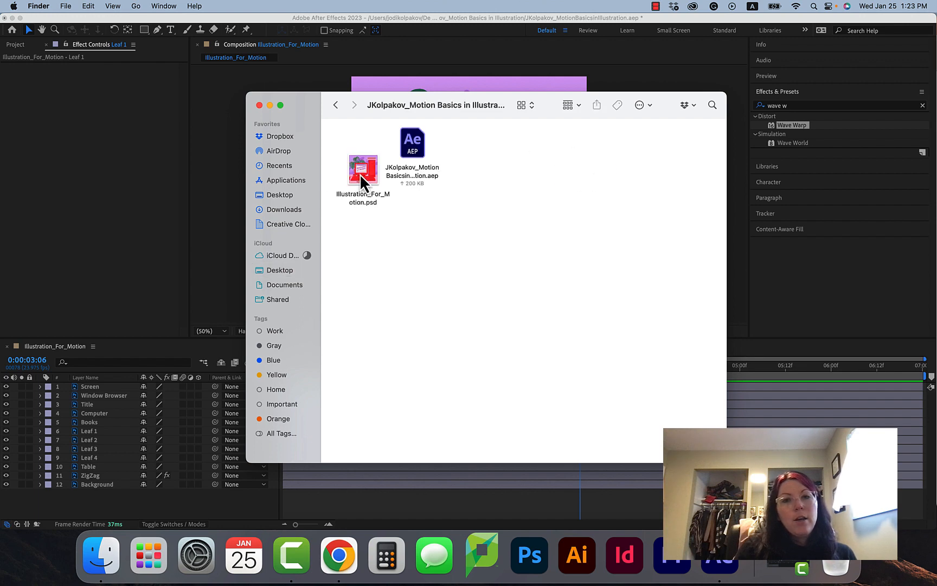
drag(366, 157, 389, 144)
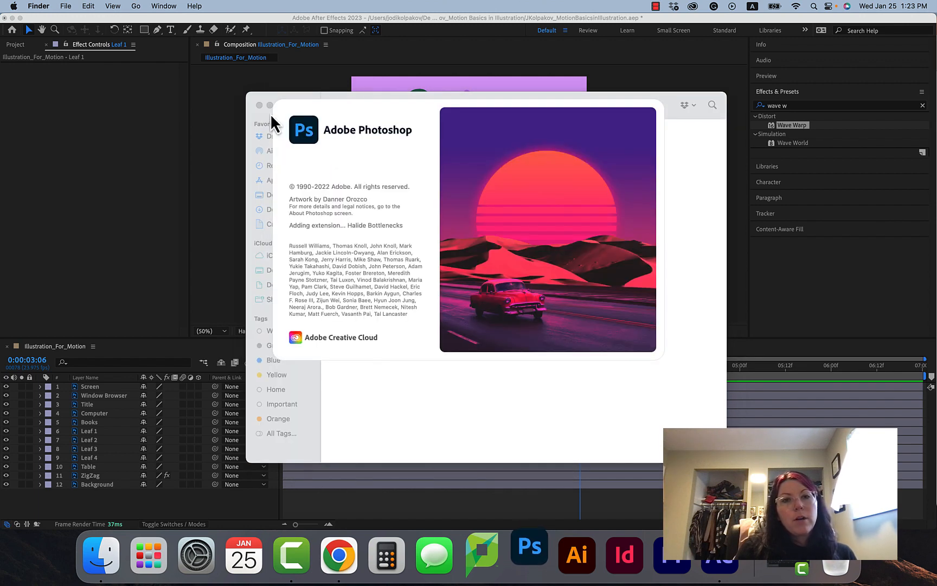
click(260, 105)
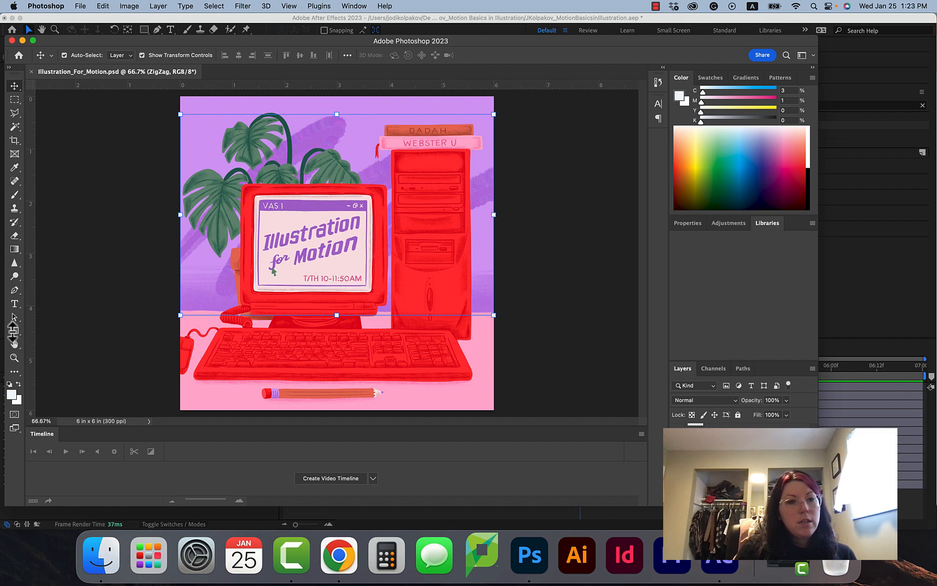
Draw a white rectangle about 747 × 621 px over the plant and monitor on the topmost layer, and save the file.
click(15, 331)
drag(224, 158, 354, 265)
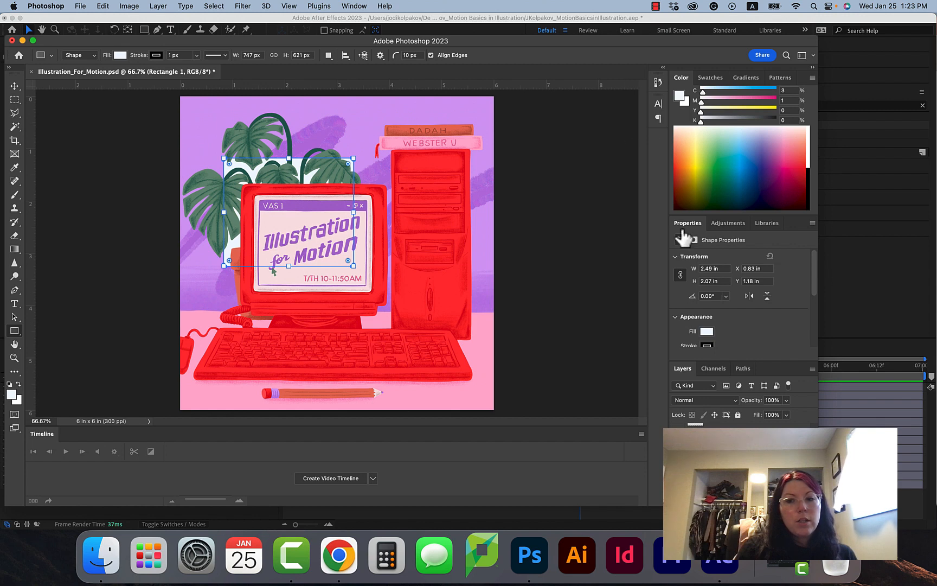
click(738, 415)
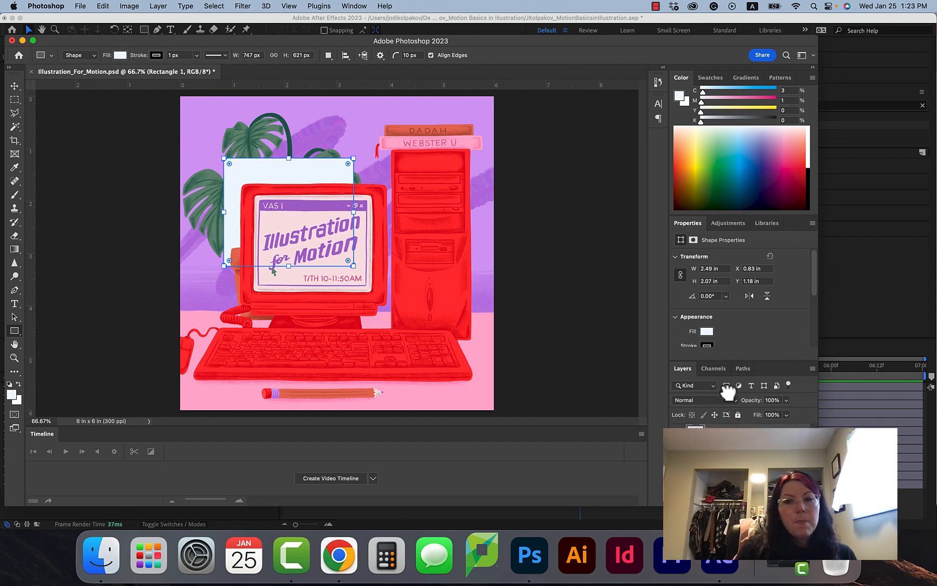
drag(729, 391, 730, 430)
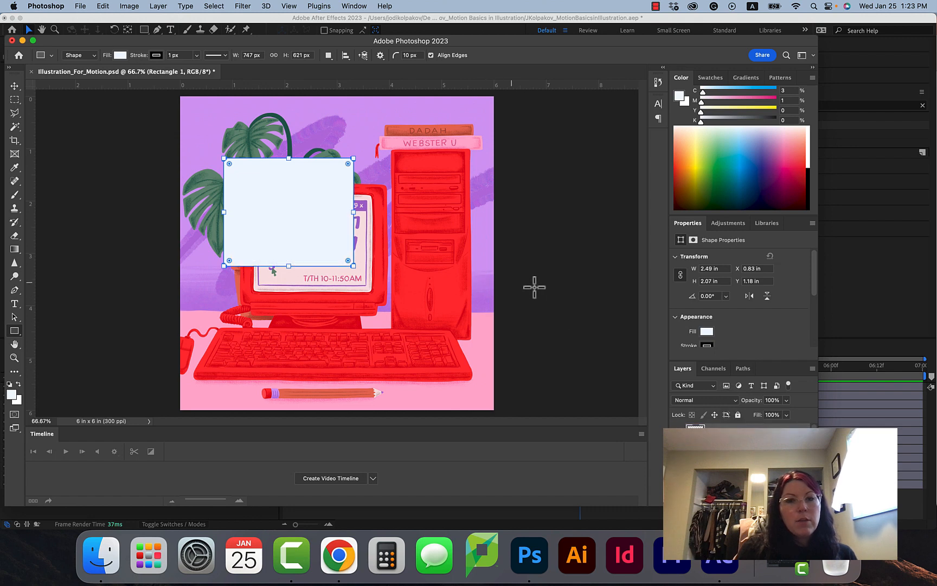
click(15, 85)
click(97, 161)
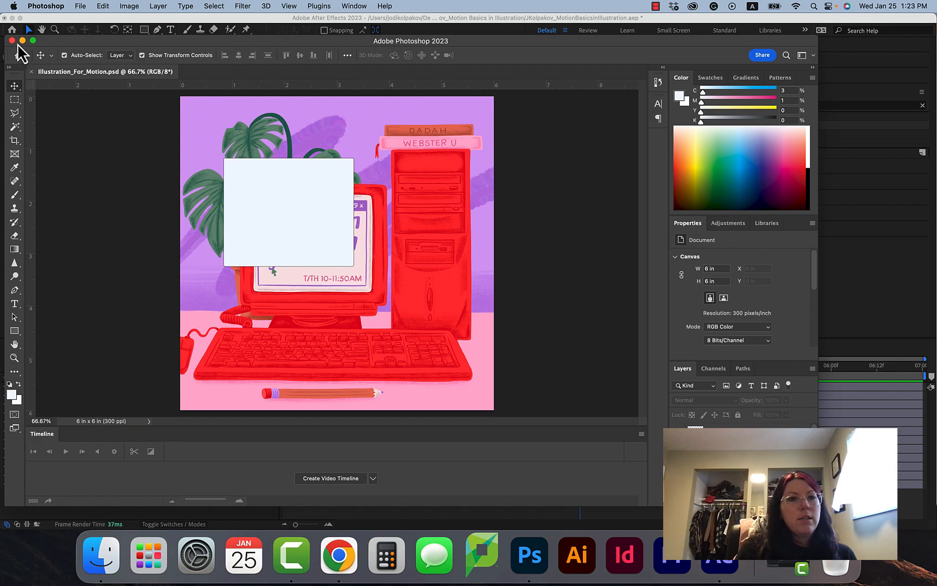
Close the Photoshop window and switch back to the Illustration_For_Motion composition in After Effects.
click(12, 41)
click(125, 432)
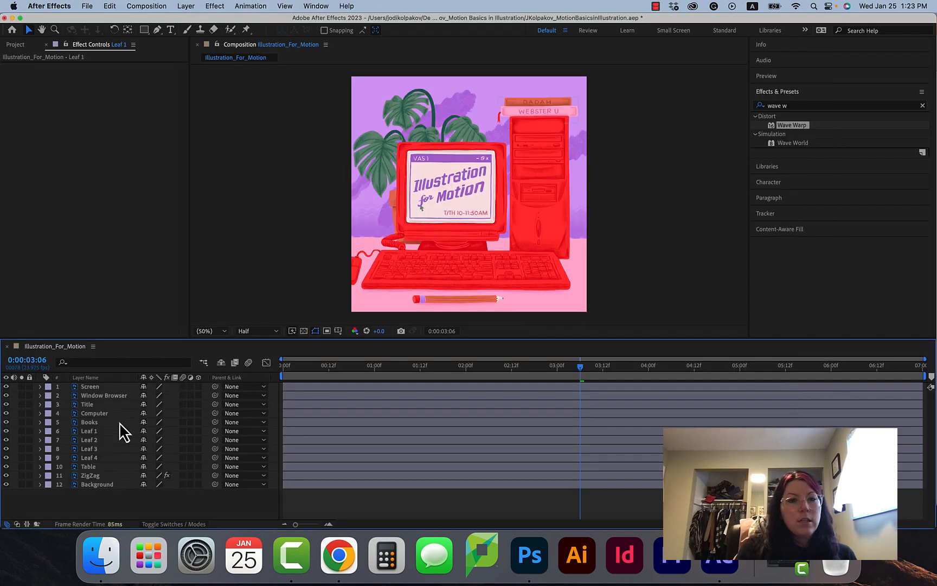
Show the project's items, expand and collapse the imported Illustration_For_Motion layers folder, and clear the project selection.
click(130, 157)
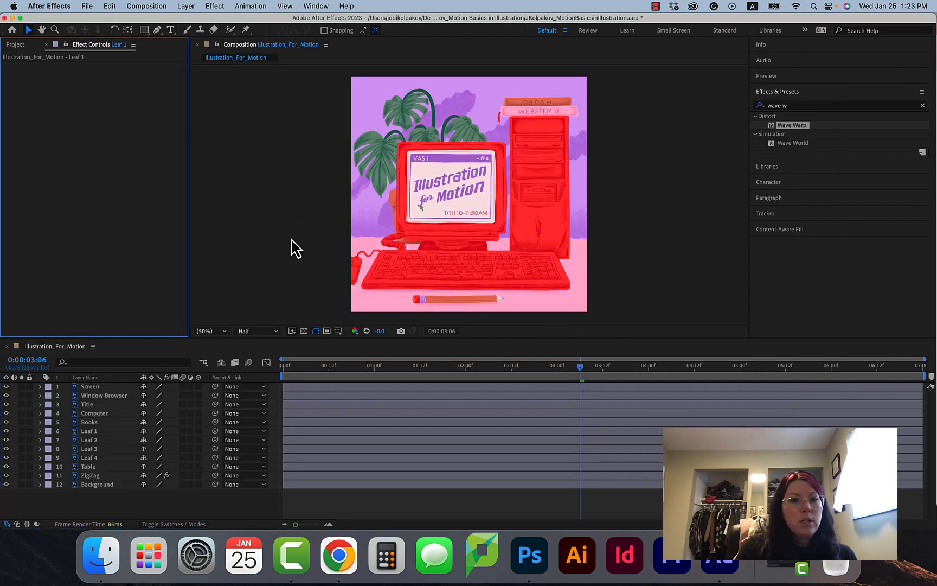
click(108, 396)
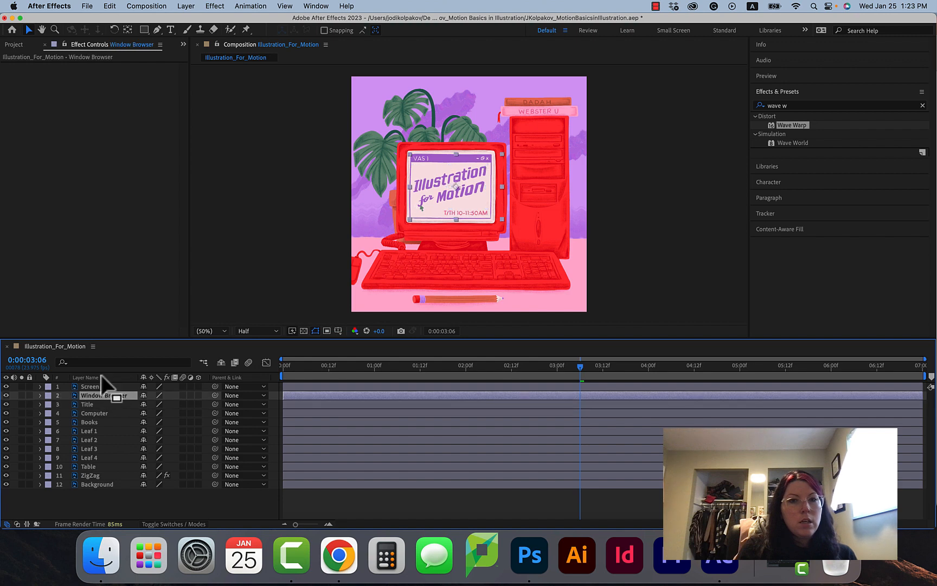
click(31, 70)
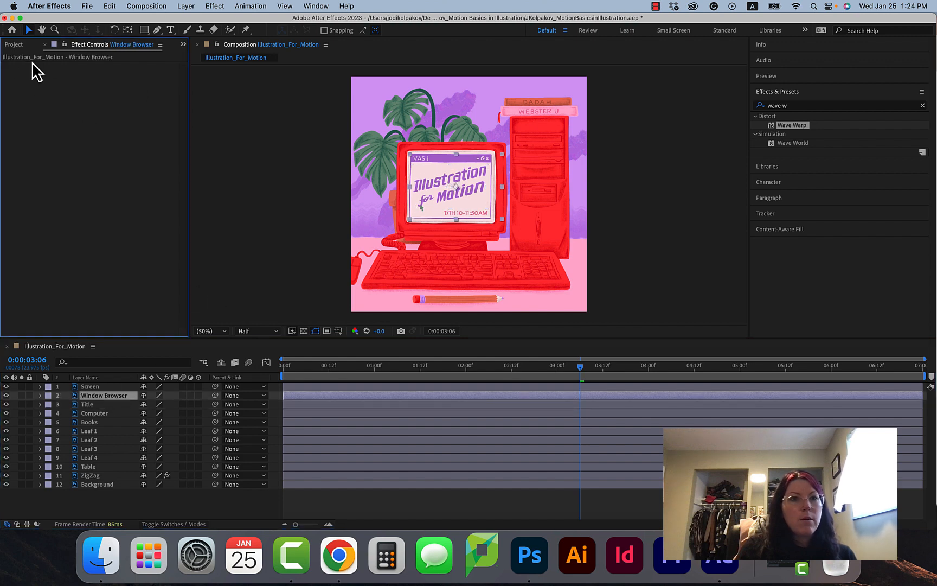
click(16, 47)
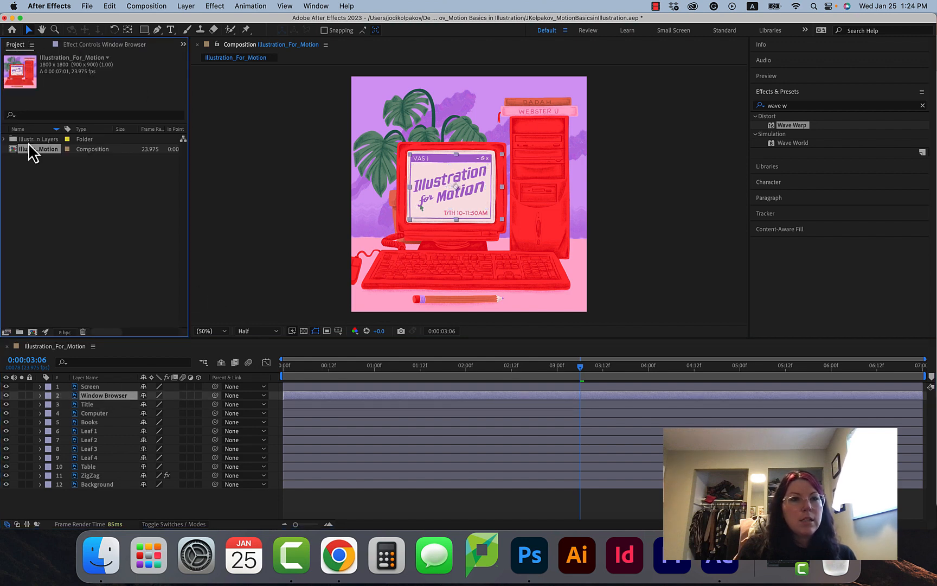
click(5, 140)
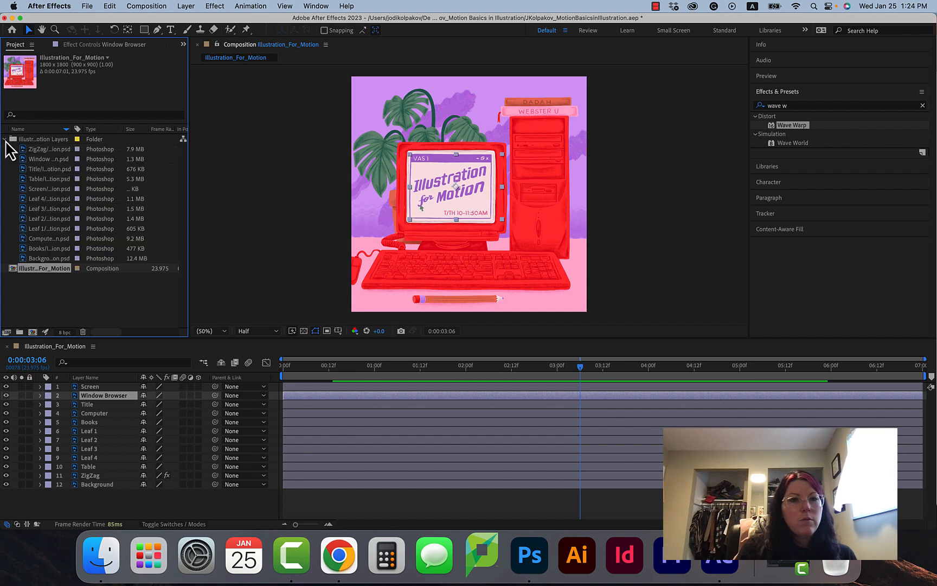
click(5, 140)
click(73, 264)
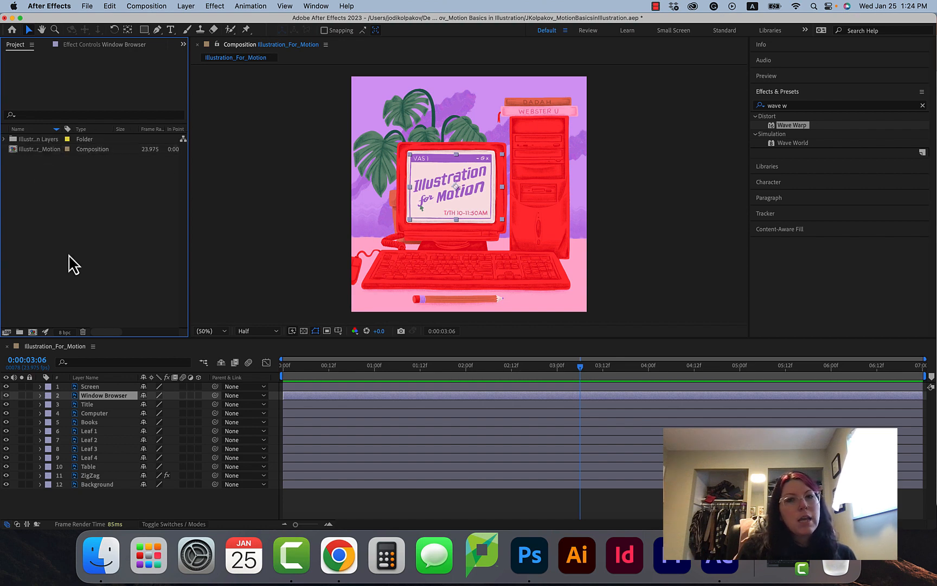
Look through the composition's layers by selecting several in turn, including Table, Leaf 3, Books and Background, and leave all layers deselected.
click(106, 466)
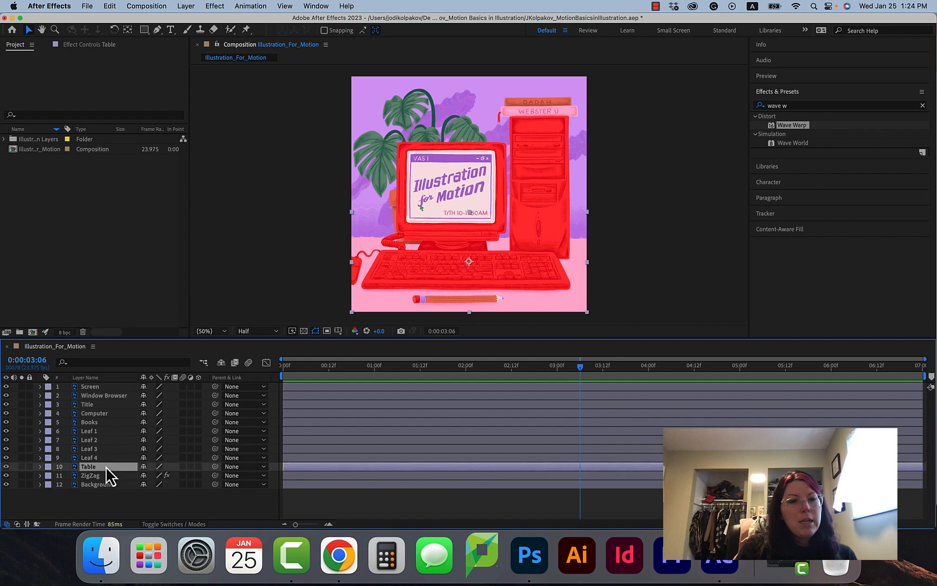
click(99, 483)
click(94, 468)
click(101, 448)
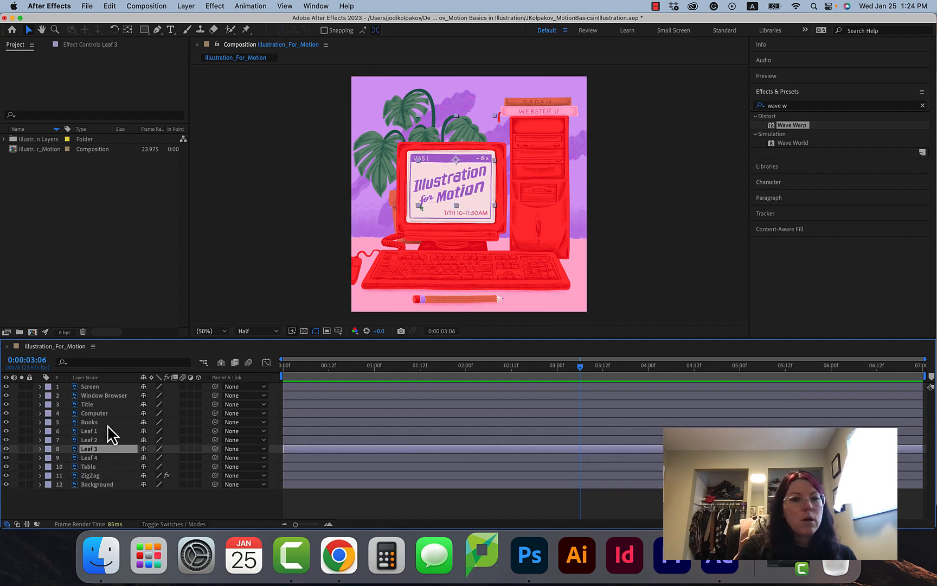
click(110, 394)
click(110, 386)
click(89, 422)
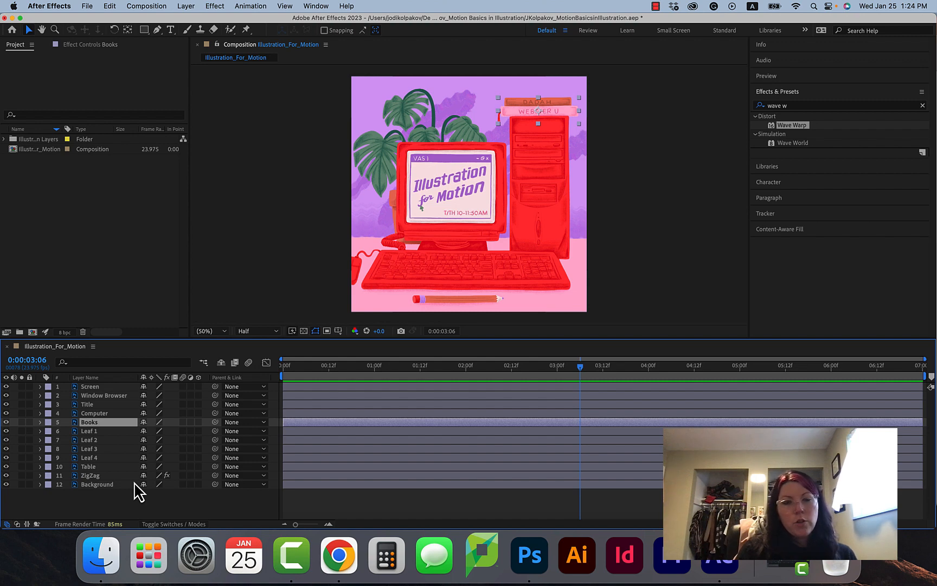
click(88, 486)
click(33, 498)
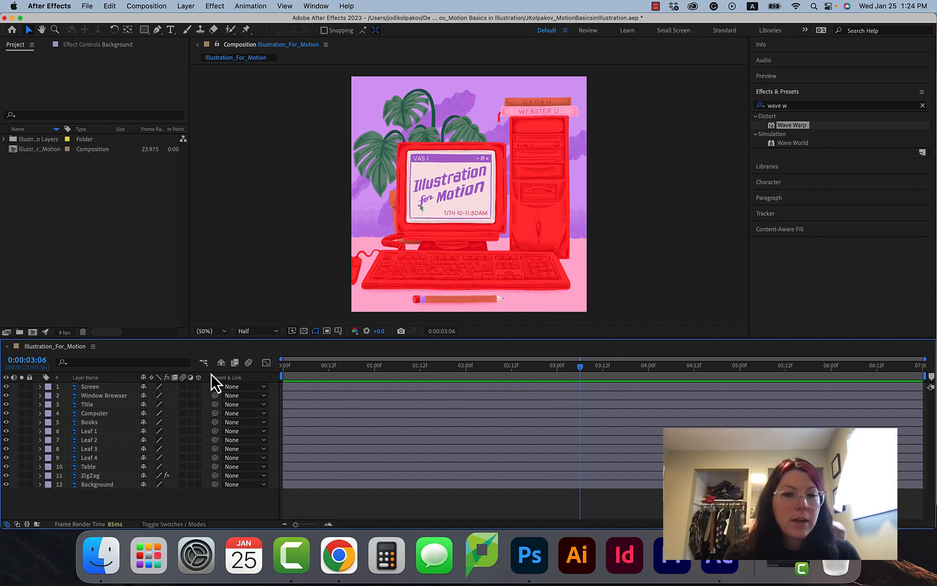
Preview the composition's animation, stop playback, and return the playhead to the first frame.
key(space)
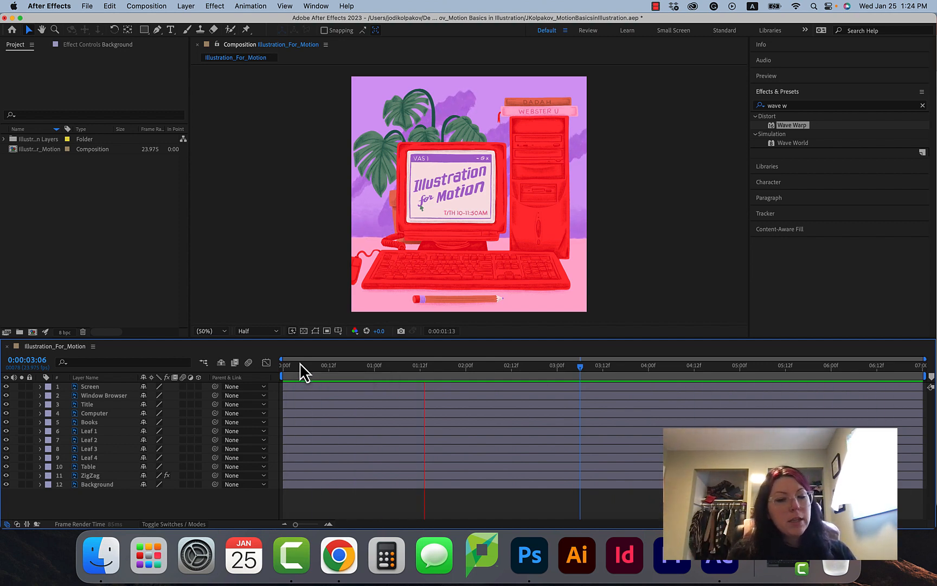
key(space)
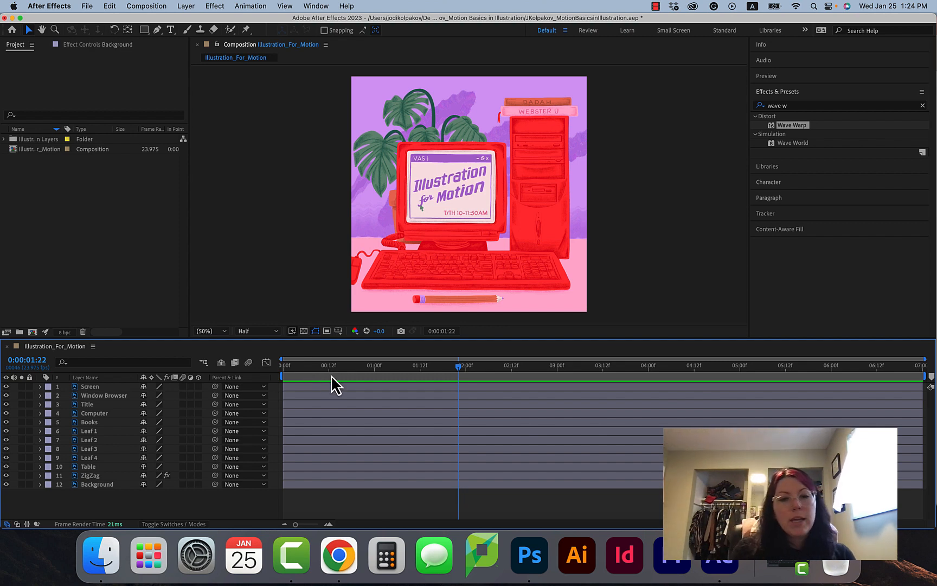
key(Home)
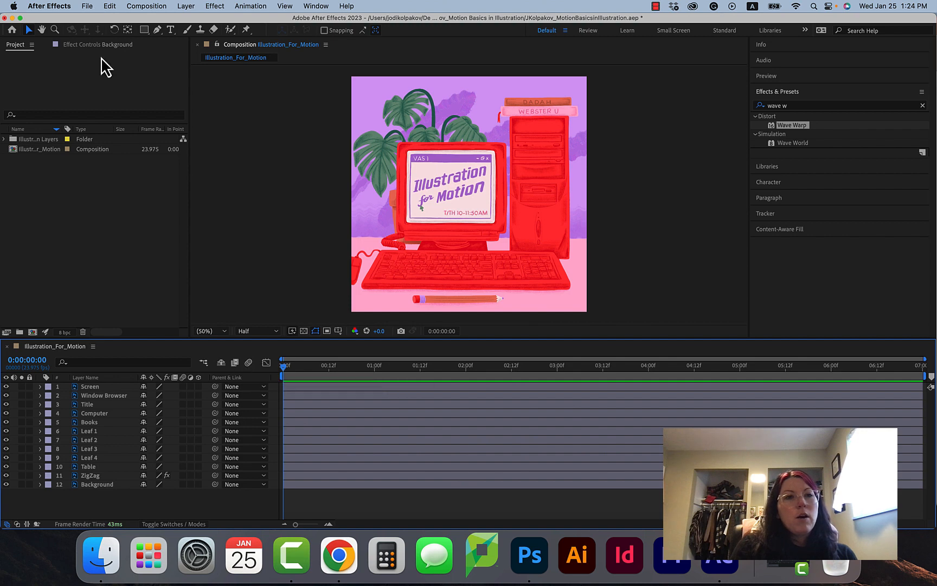
Add the Illustration_For_Motion composition to the Render Queue for export.
click(91, 7)
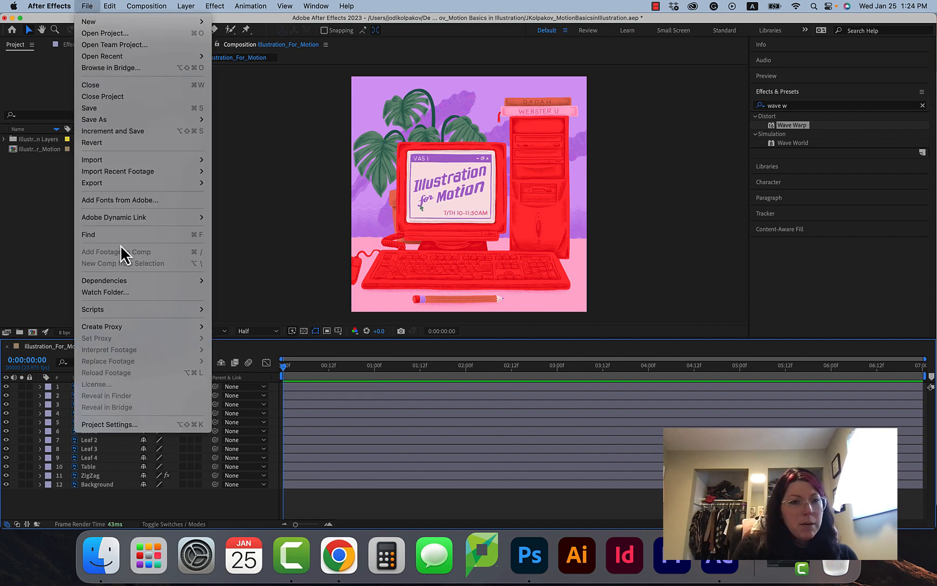
mouse_move(141, 183)
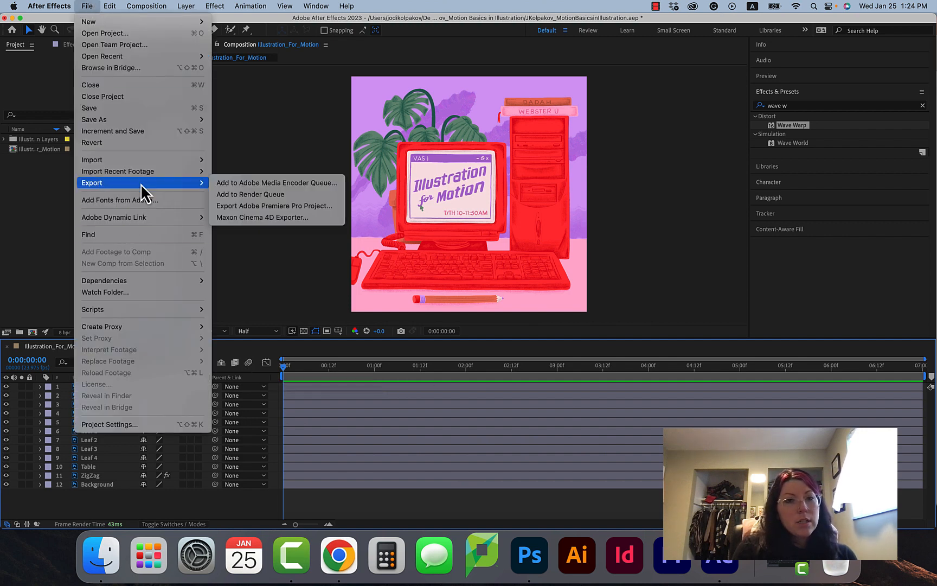
click(247, 194)
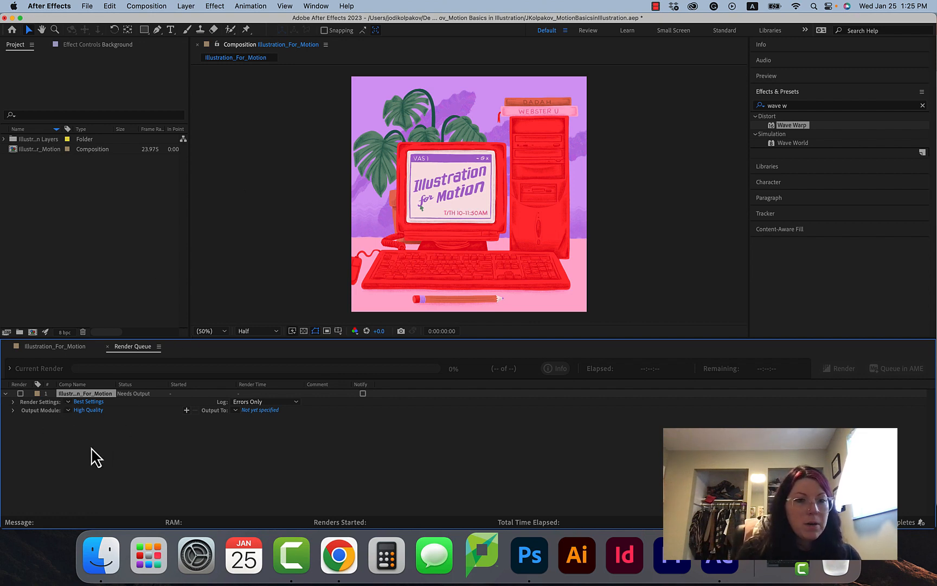
Switch back and forth between the Illustration_For_Motion timeline and the Render Queue, ending on the Render Queue.
click(70, 347)
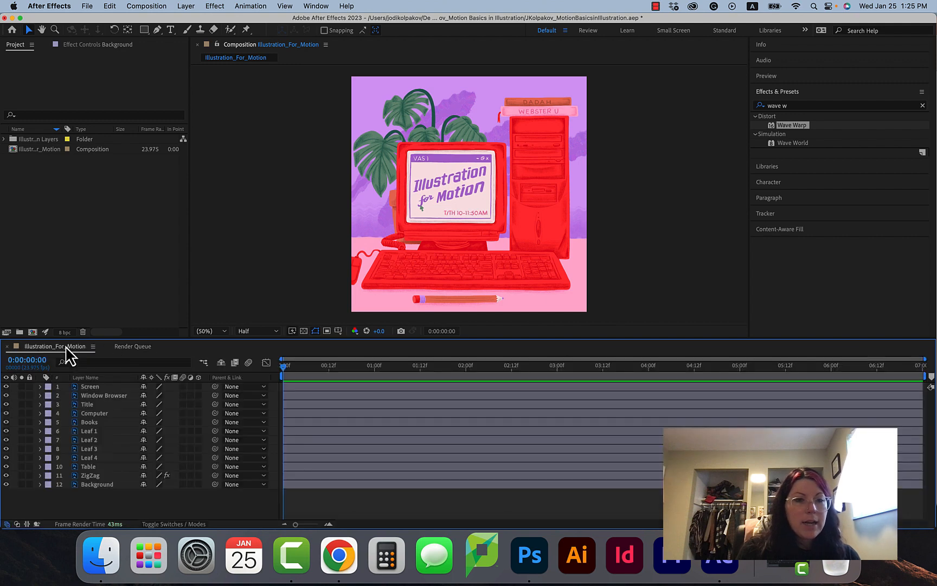
click(136, 347)
click(50, 347)
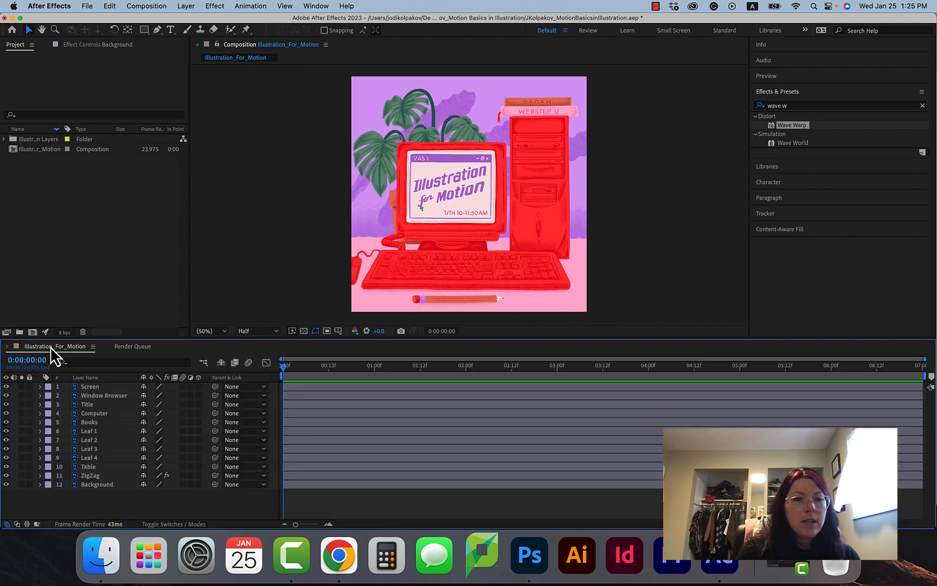
click(131, 347)
click(71, 349)
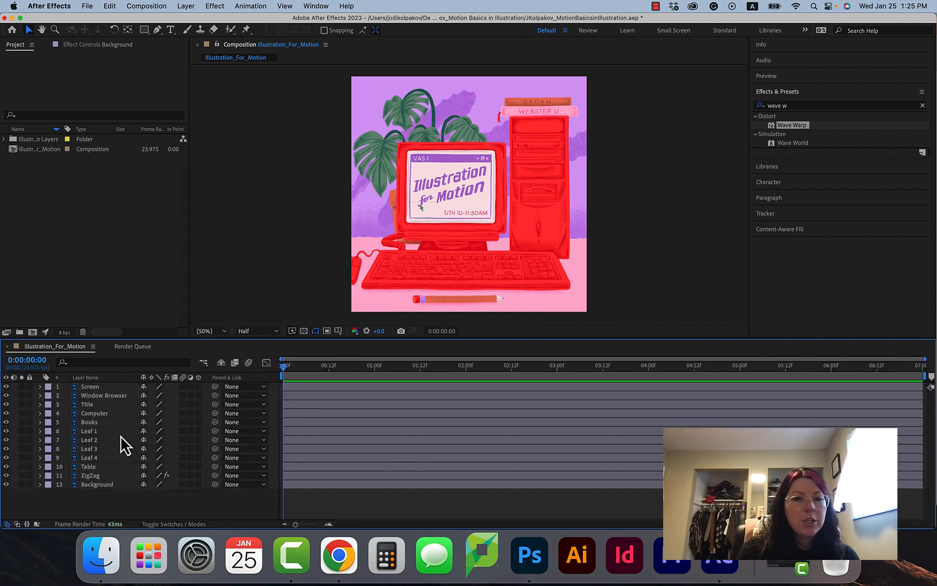
click(133, 347)
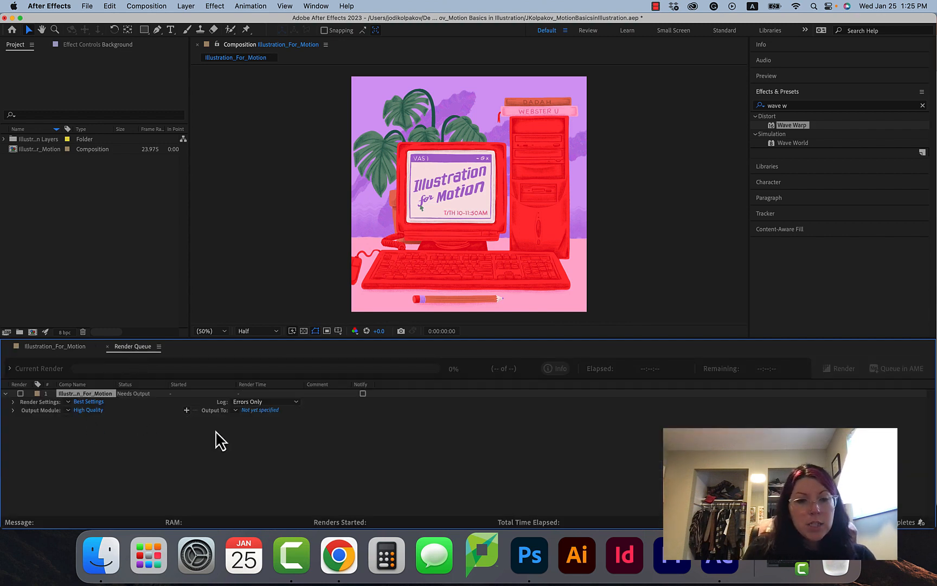
Accept the render settings with Best quality and Full resolution, and set the output file to Illustration_For_Motion.mov in the project folder.
click(87, 402)
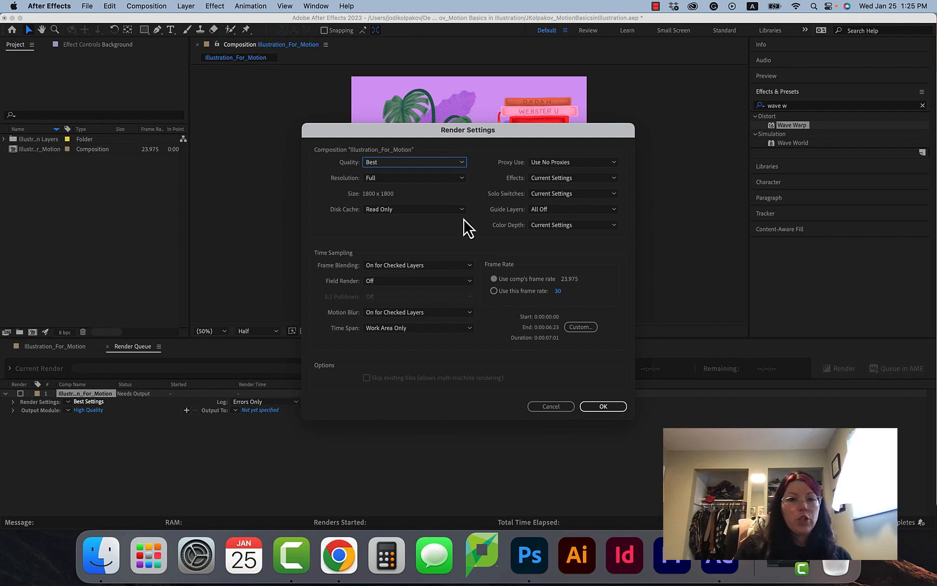
click(597, 406)
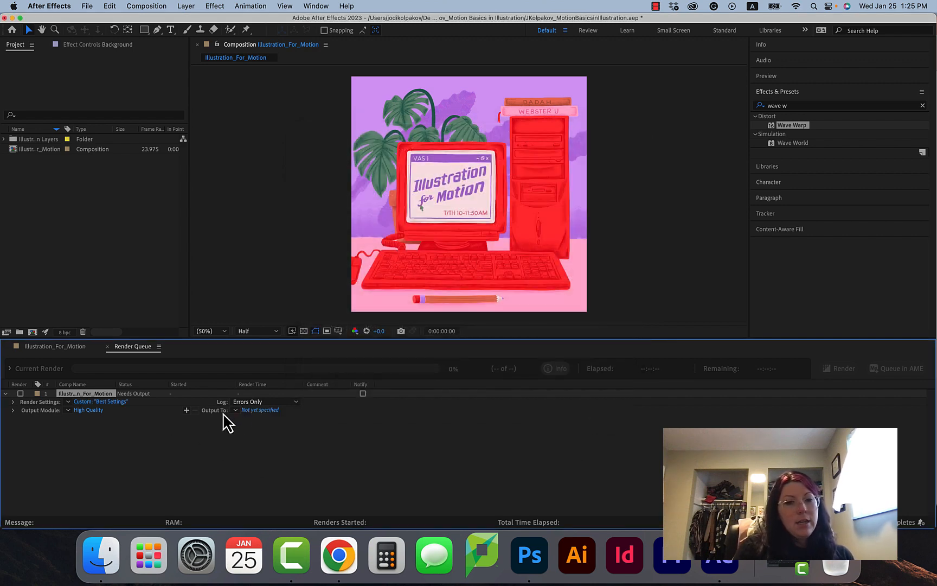
click(235, 410)
click(262, 411)
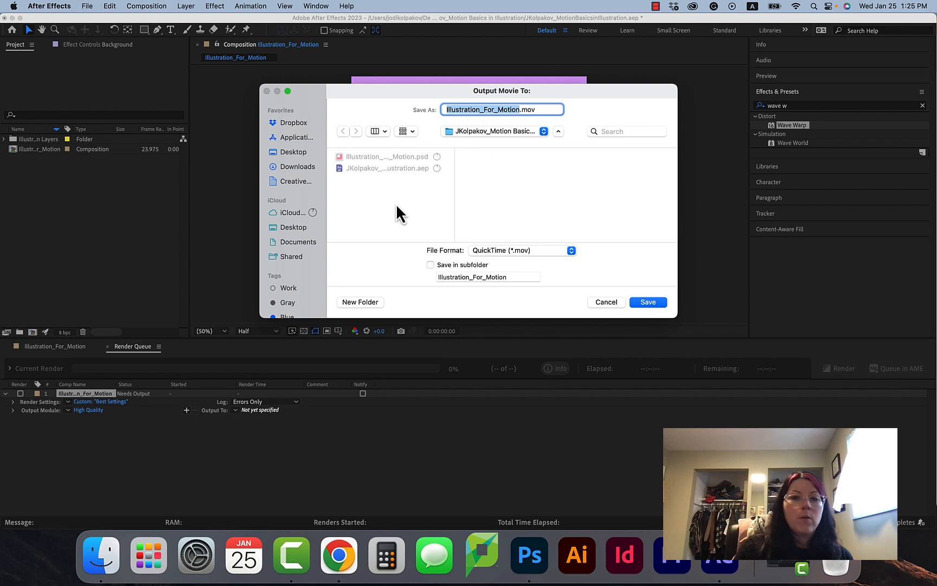
click(648, 302)
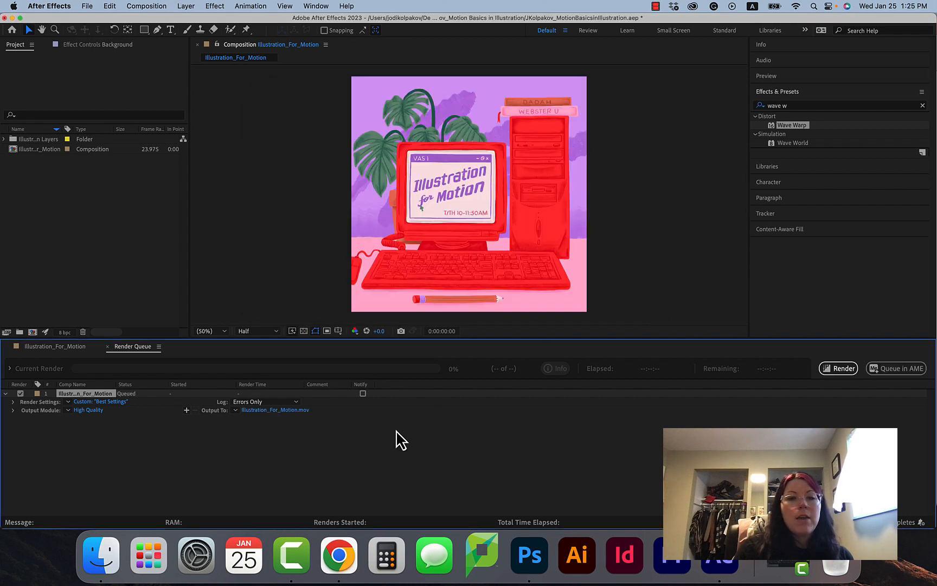
Check the file formats offered for the output movie and keep saving it as QuickTime (*.mov).
click(299, 411)
click(539, 253)
click(534, 251)
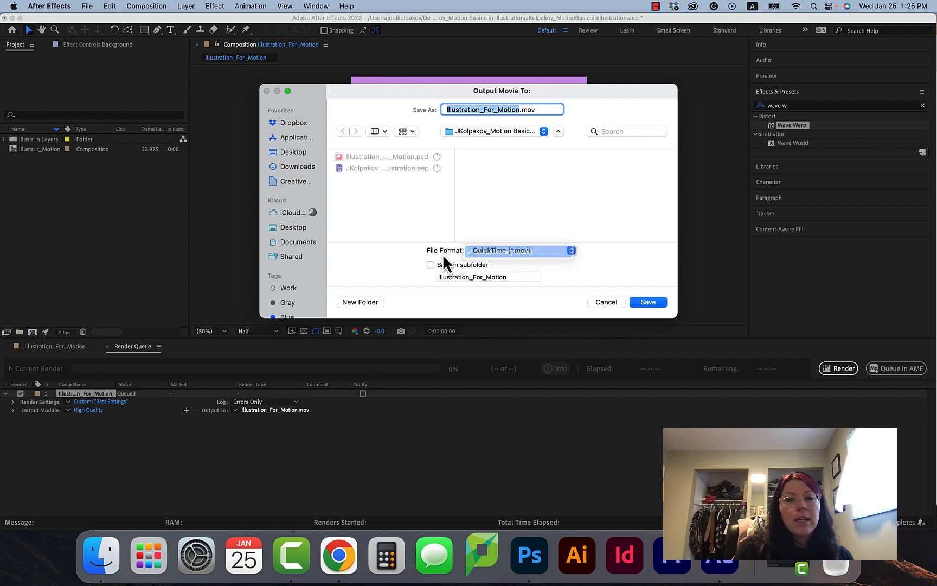
click(648, 302)
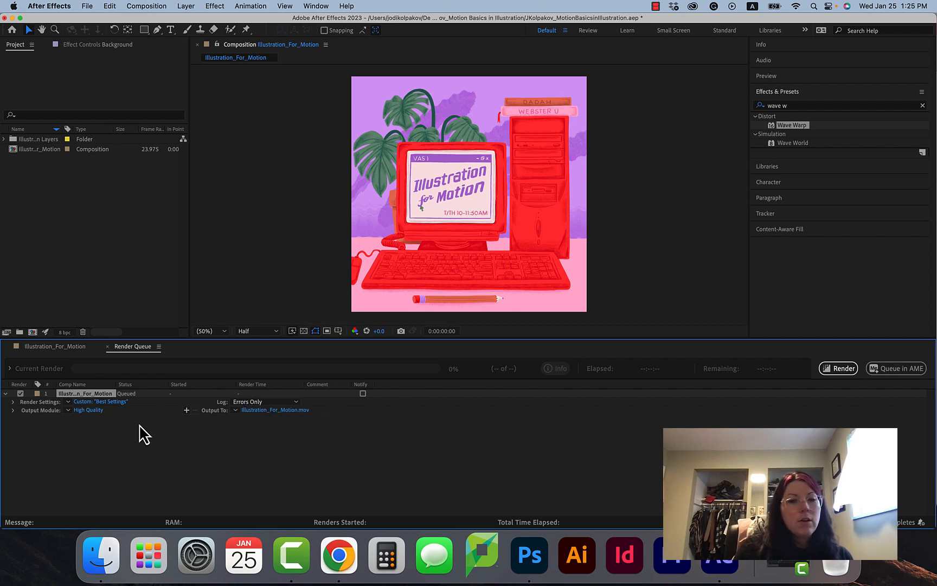
Change the queued composition's output module format to H.264 and accept the settings.
click(91, 411)
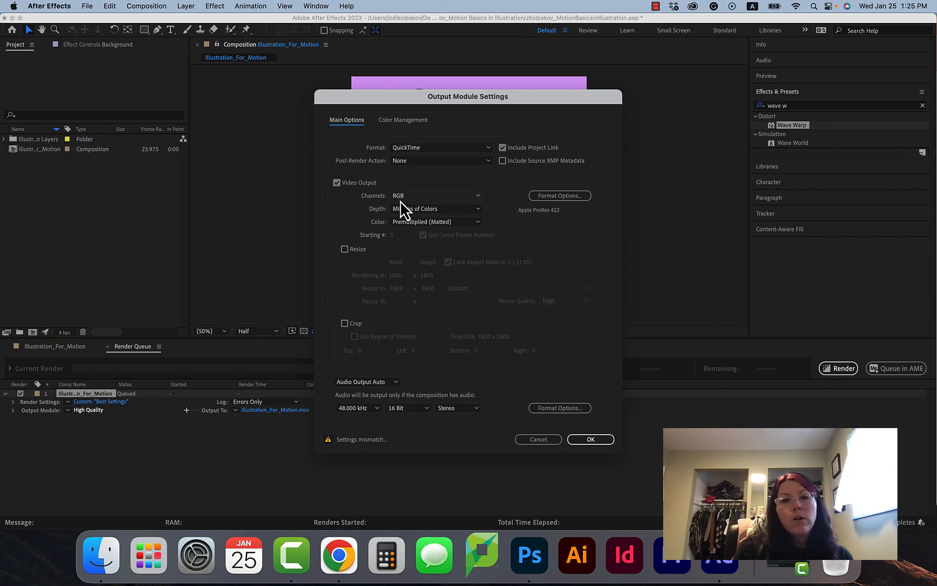
click(417, 148)
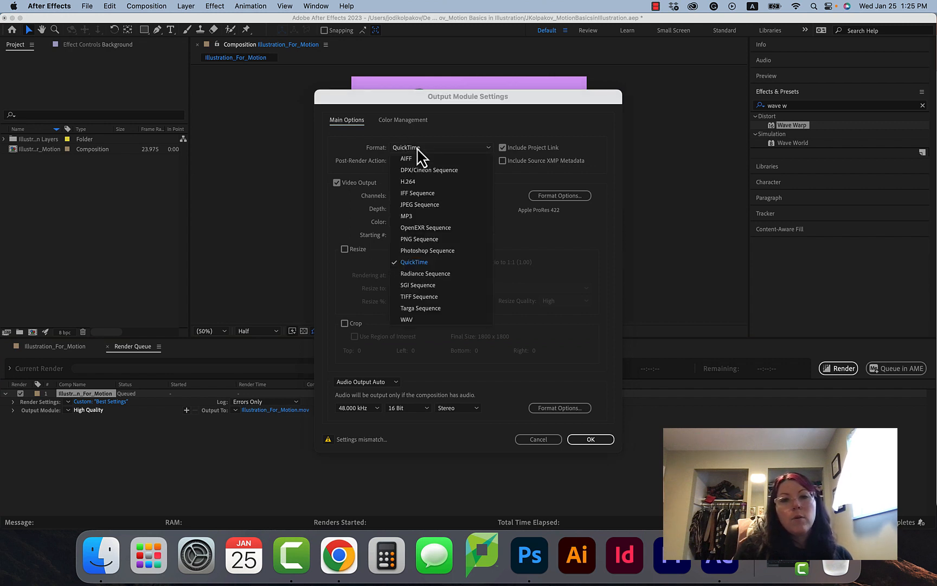
click(415, 183)
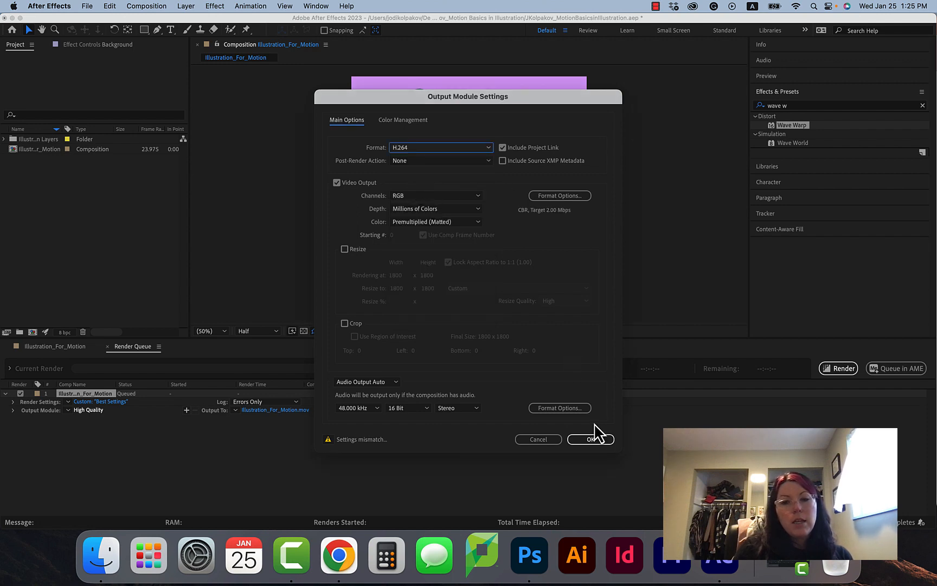
click(590, 439)
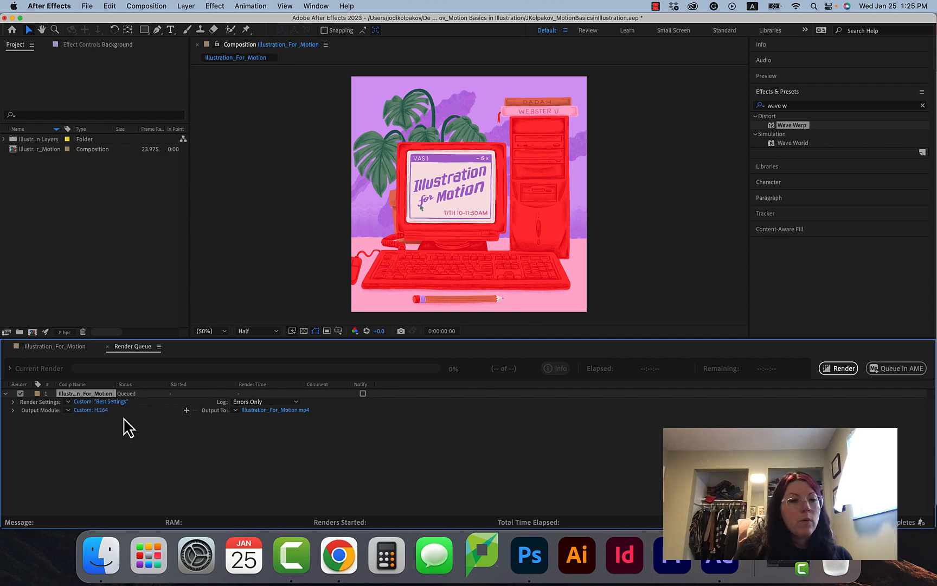
Review the formats available in the output module settings and keep H.264 selected.
click(96, 410)
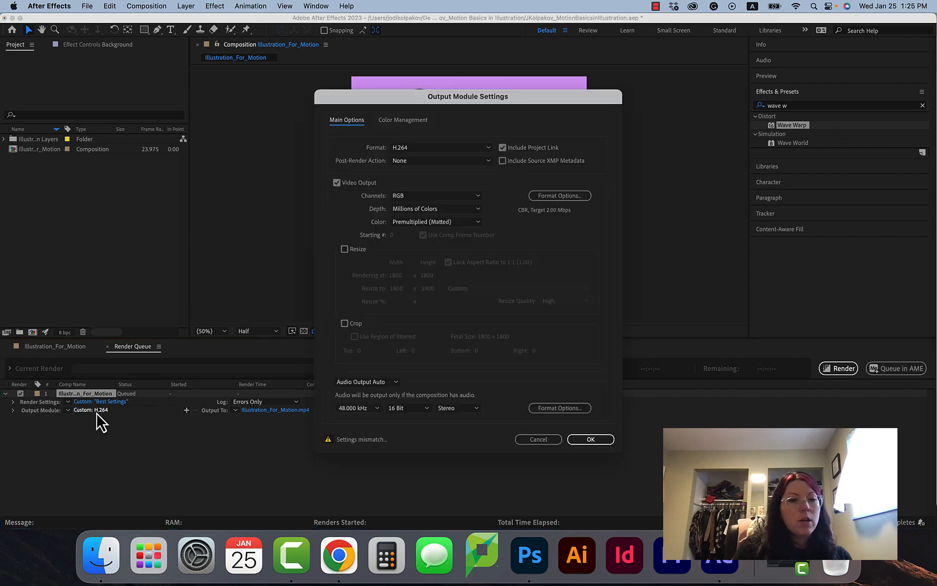
click(450, 148)
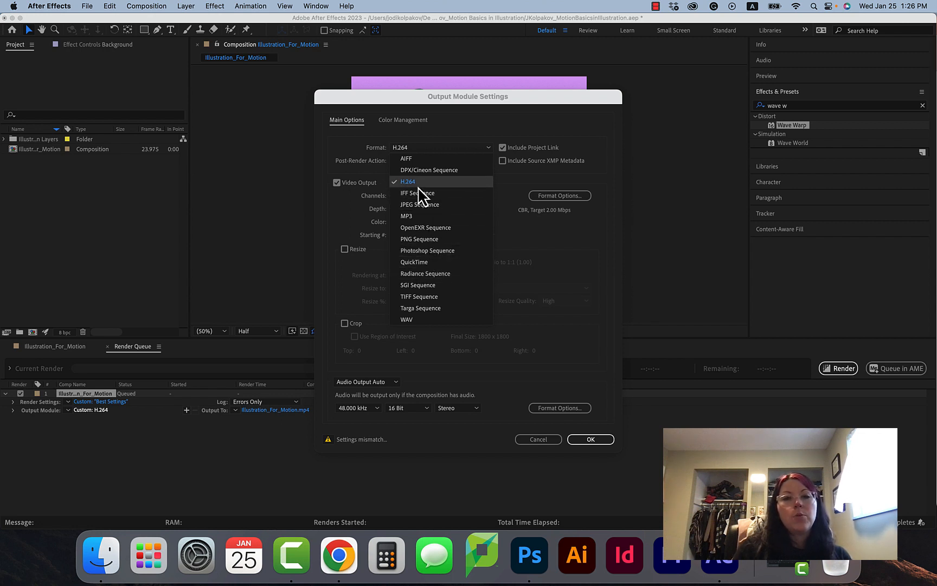
click(418, 186)
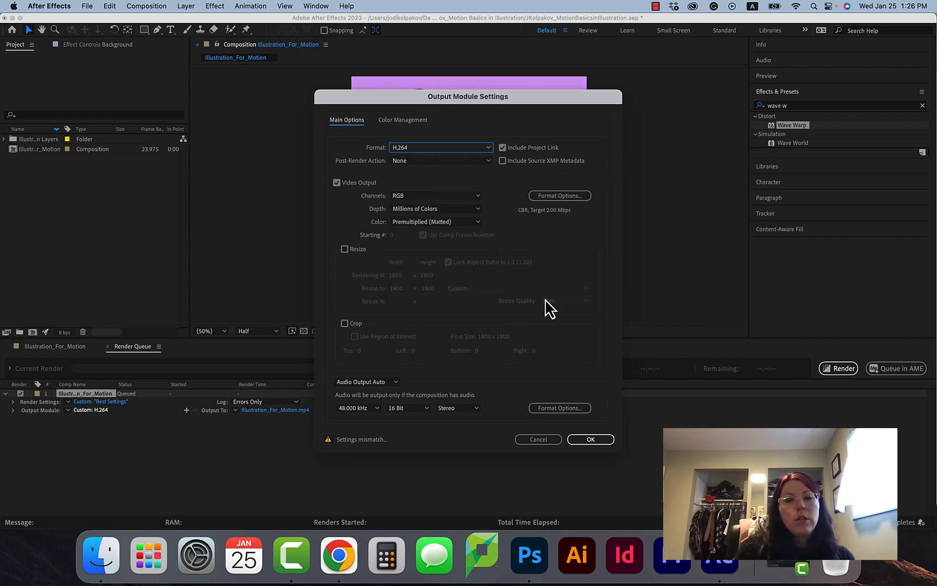
click(589, 439)
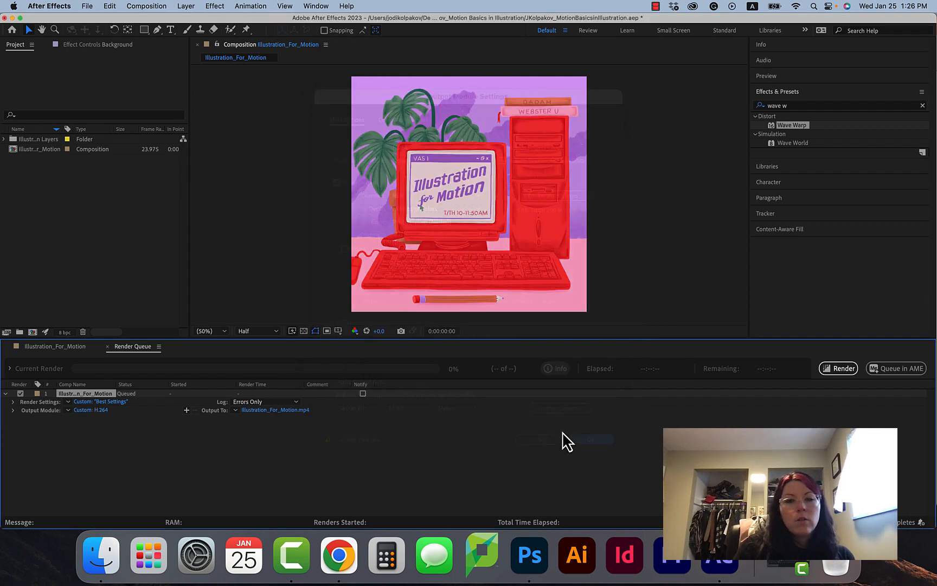
Save the output movie as Illustration_For_Motion.mp4 in the project folder and render the queued composition.
click(282, 412)
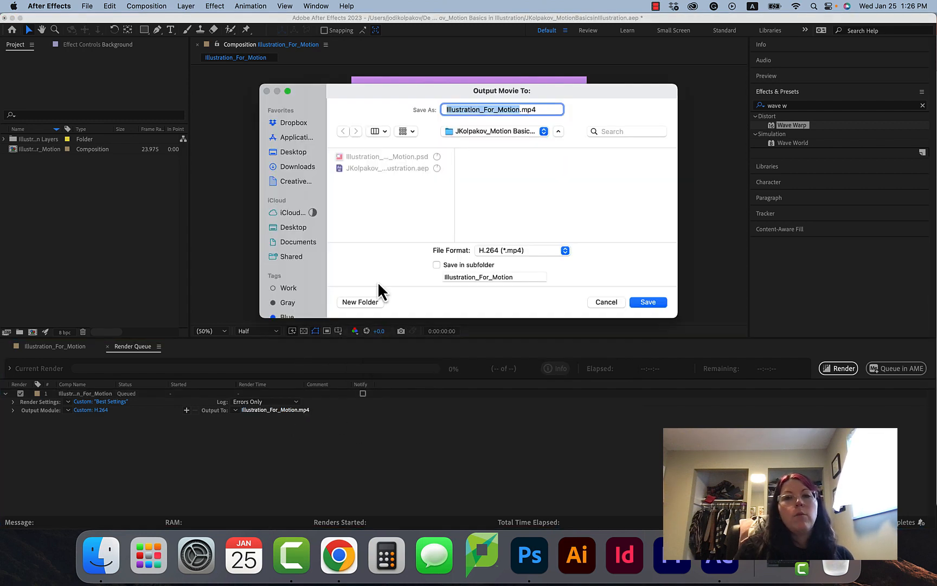
click(648, 302)
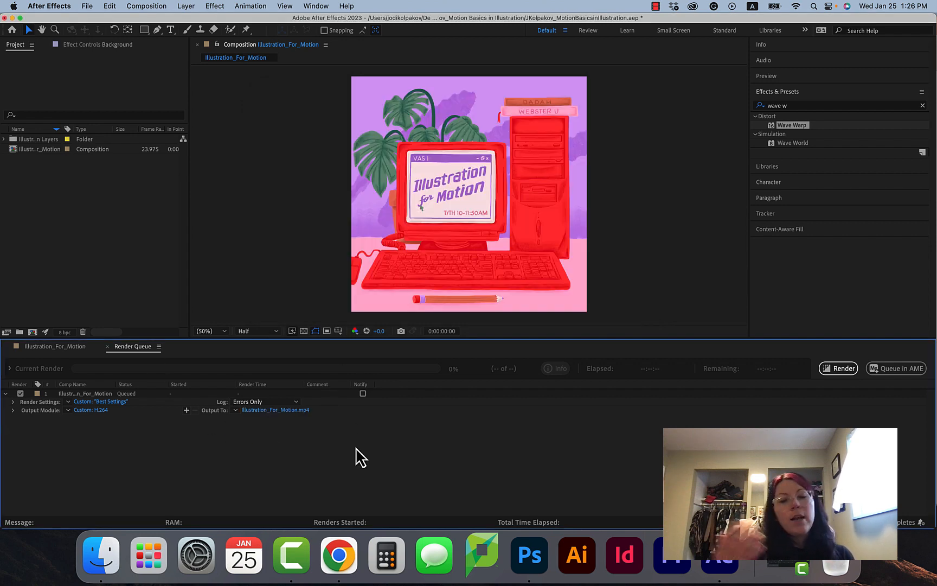
click(843, 372)
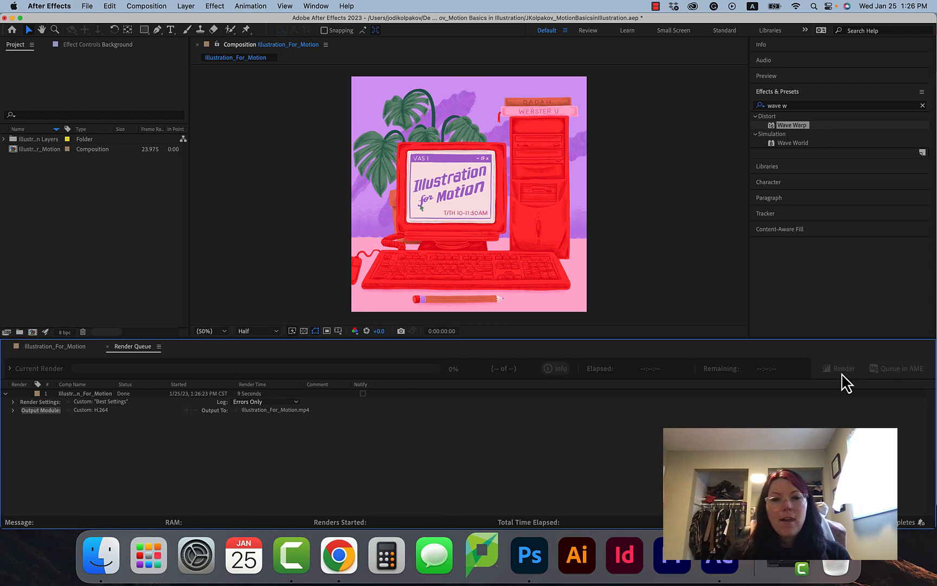
Quit Photoshop.
right_click(535, 540)
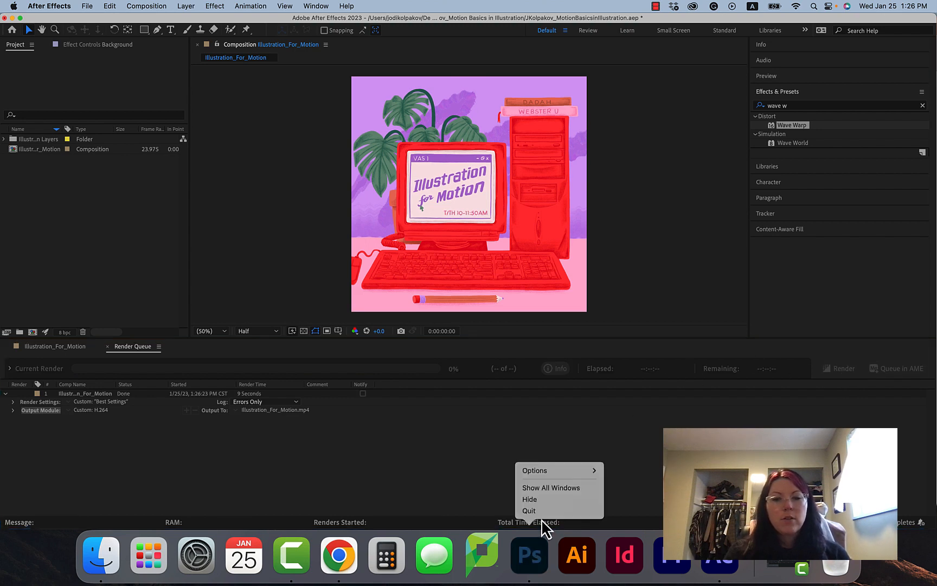
click(537, 512)
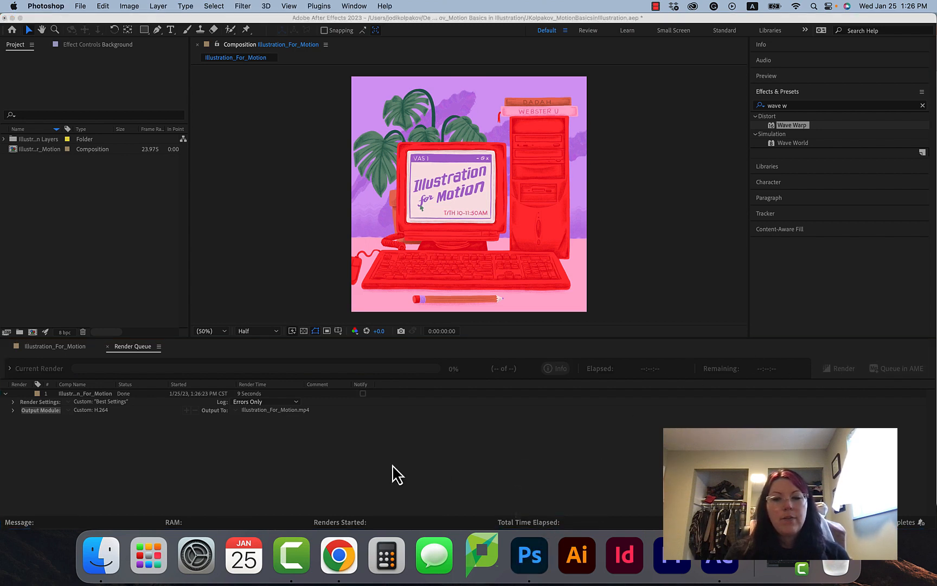
Switch to Finder, open the project folder on the Desktop, and preview the rendered Illustration_For_Motion.mp4.
click(100, 563)
click(278, 198)
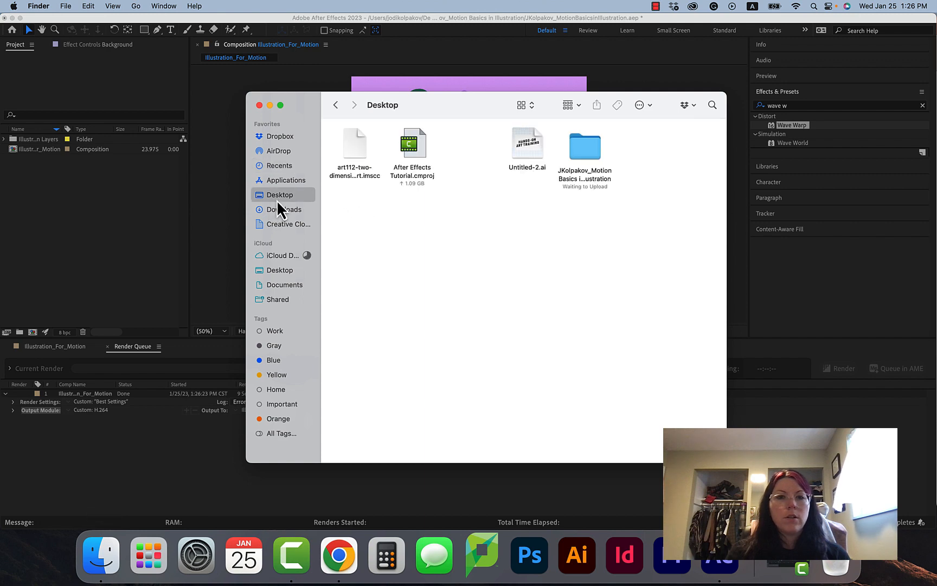
double_click(576, 161)
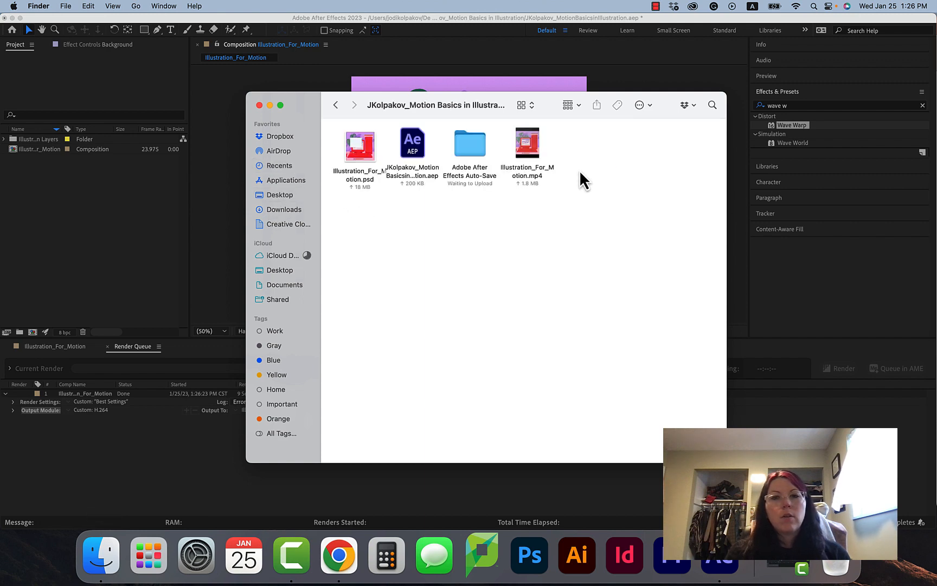
click(525, 151)
key(space)
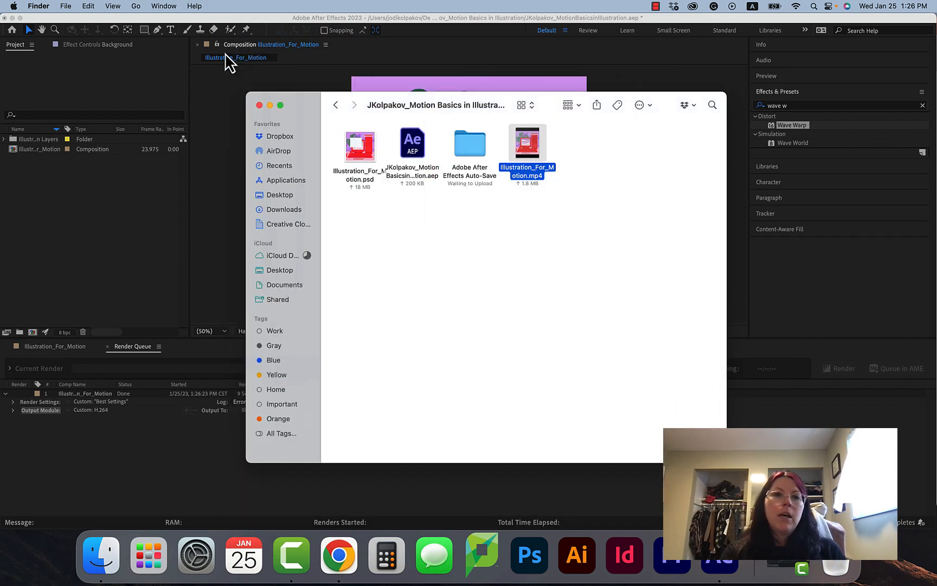
Quit After Effects, saving the changes to the open project, and return to the project folder in Finder.
click(247, 41)
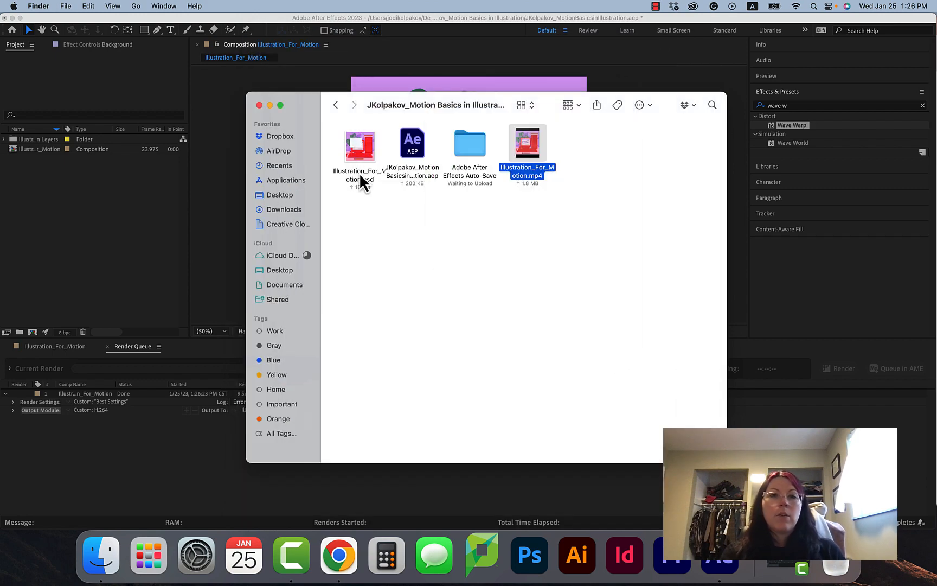
click(216, 102)
click(46, 6)
click(72, 127)
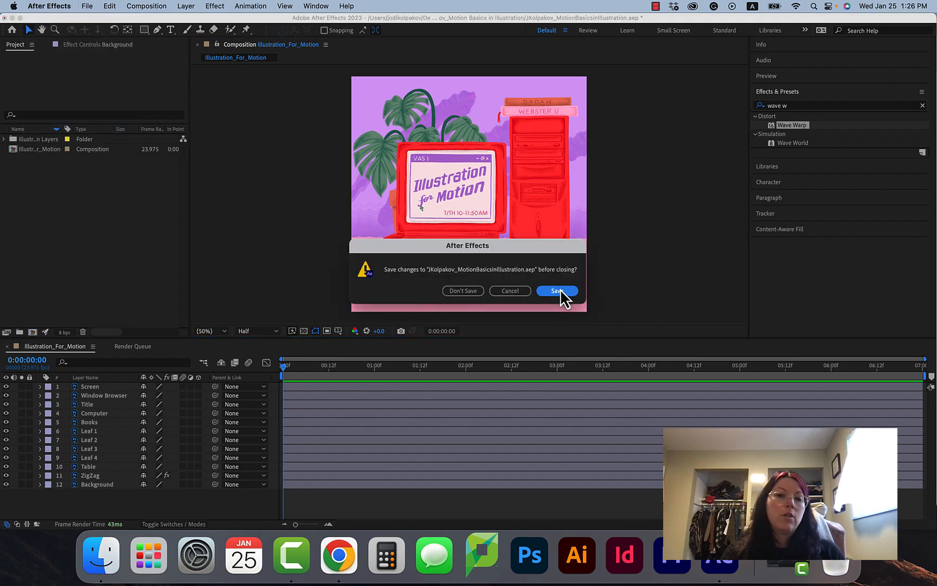
click(562, 290)
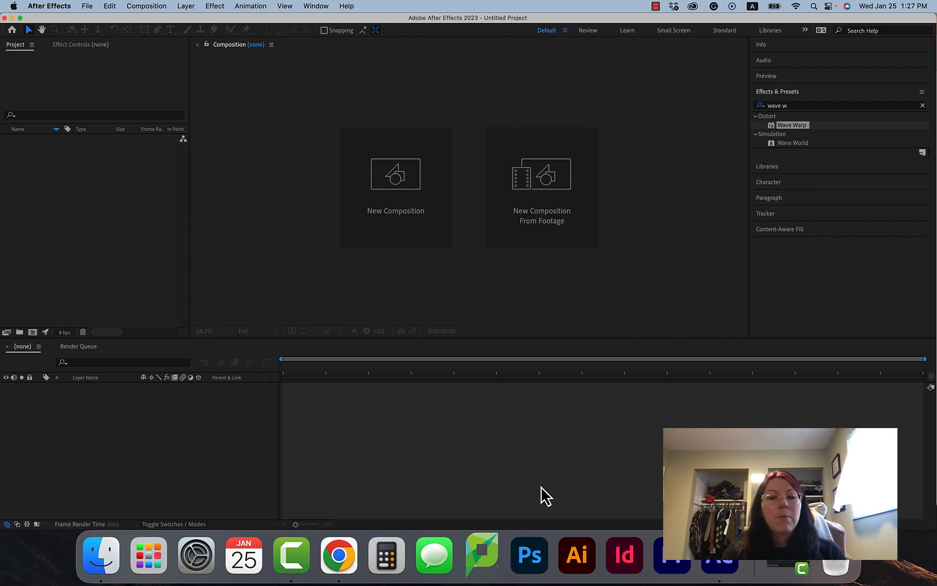
click(101, 555)
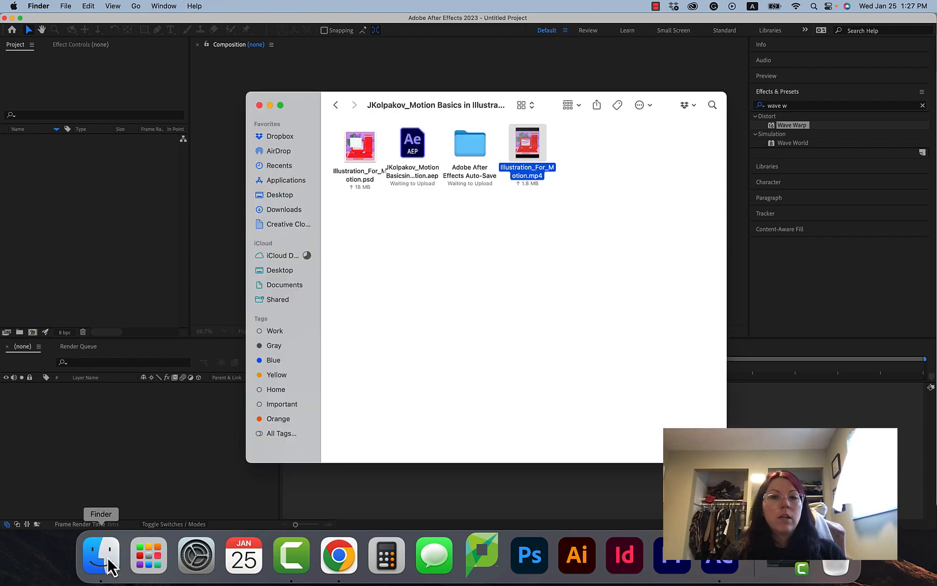
click(714, 564)
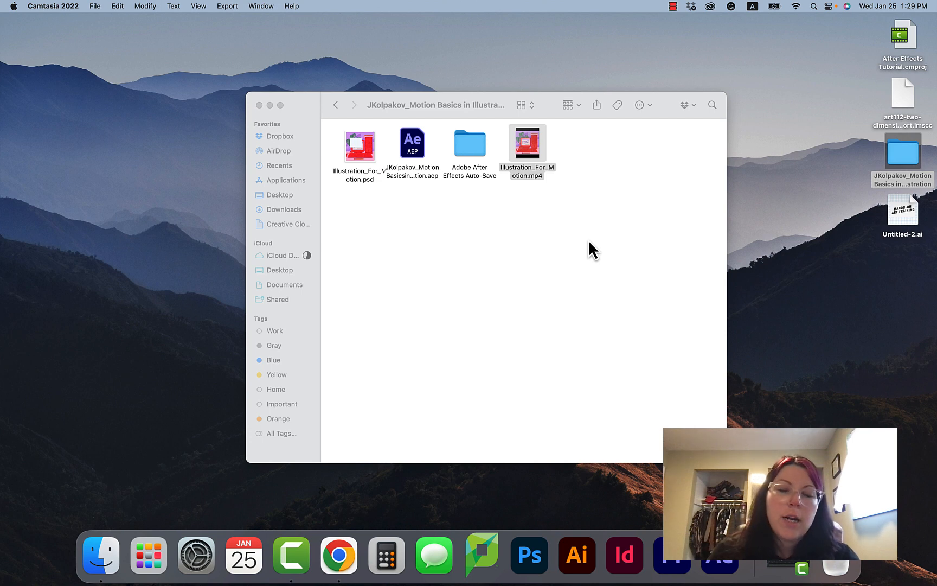
Open Illustration_For_Motion.mp4 from the project folder in Photoshop as a video layer.
click(524, 170)
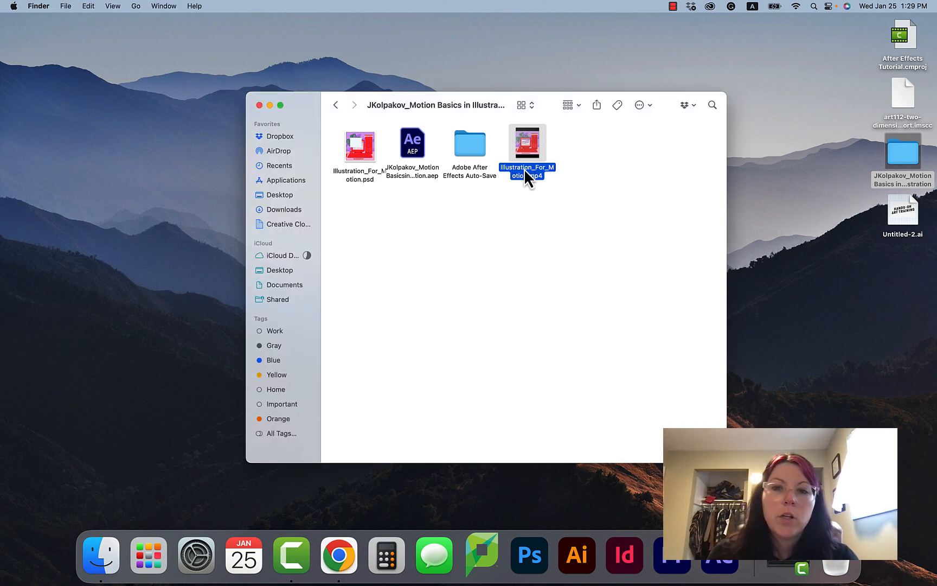
drag(532, 152, 538, 575)
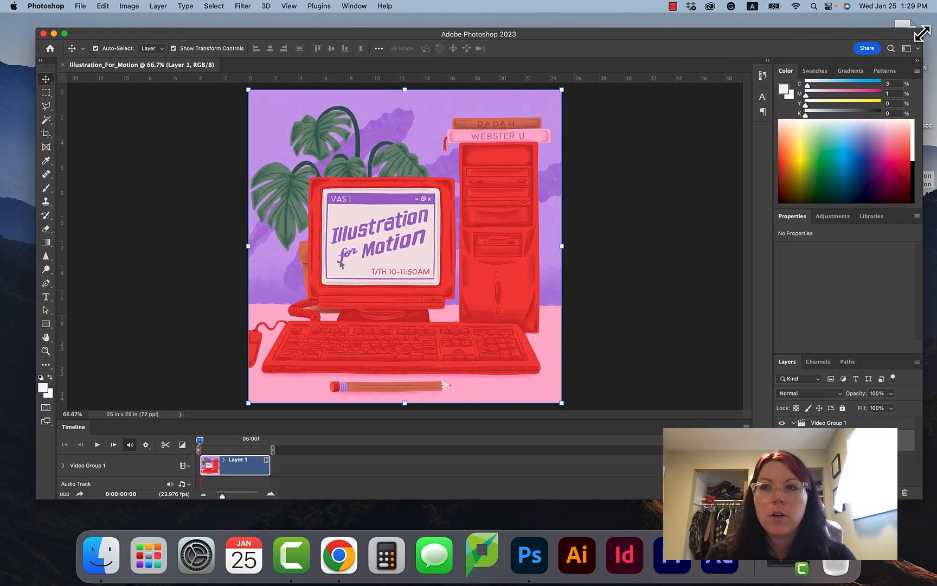
double_click(802, 33)
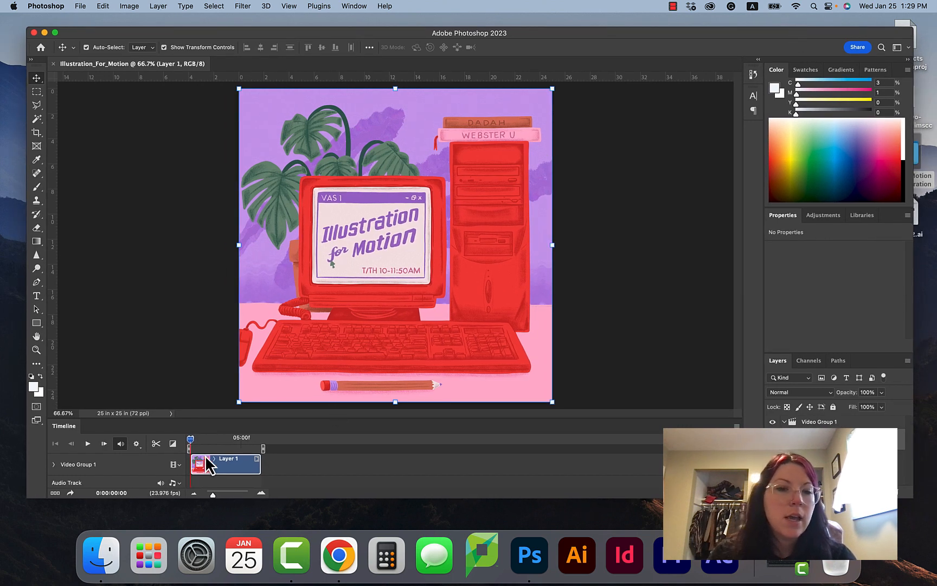
Play the imported video in the timeline and return the playhead to the start.
key(space)
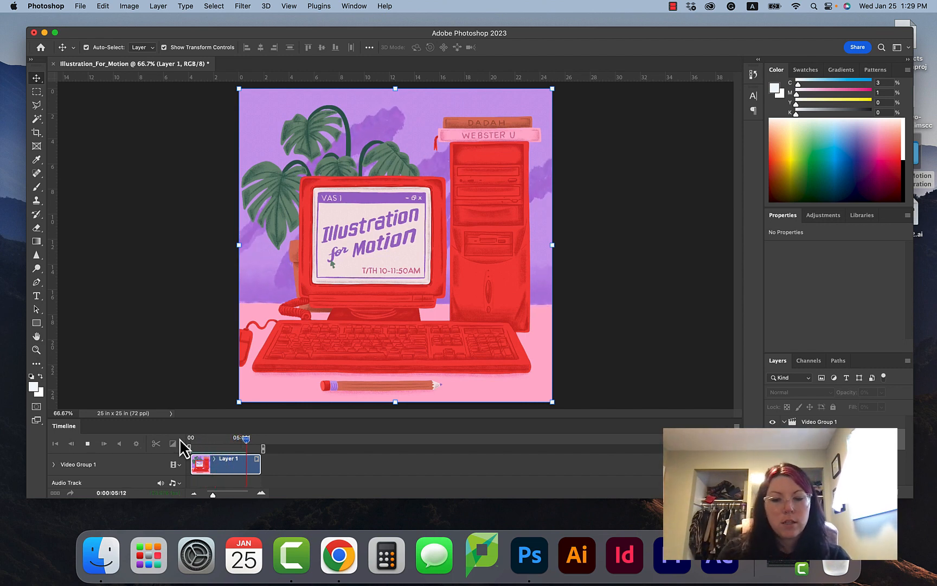
key(space)
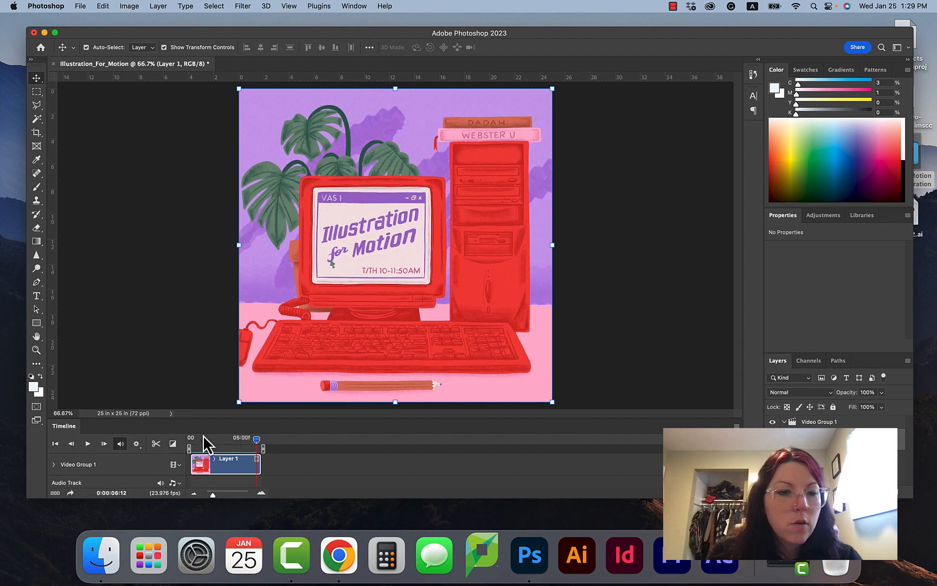
drag(202, 436, 169, 441)
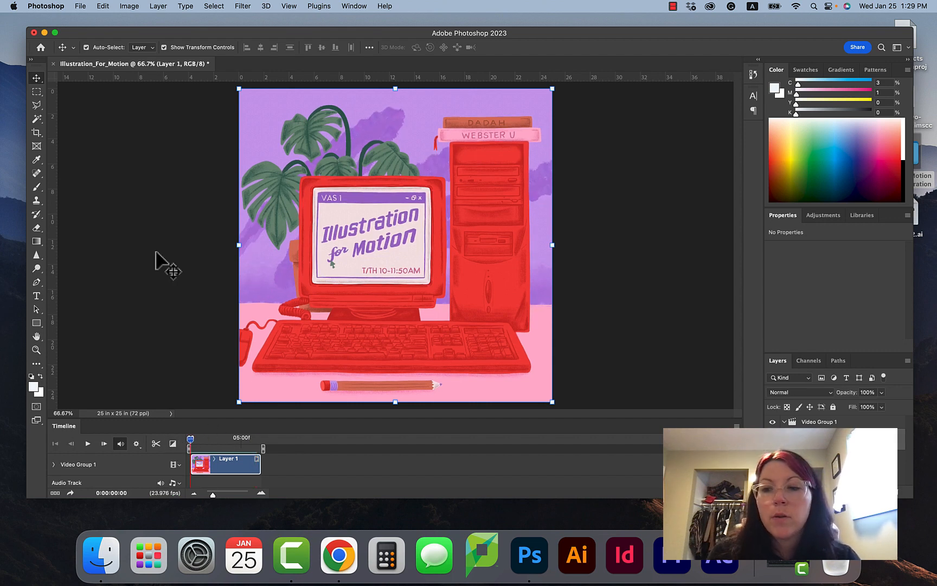
Export the video with Save for Web (Legacy) and reposition the dialog so its settings are in view.
click(80, 6)
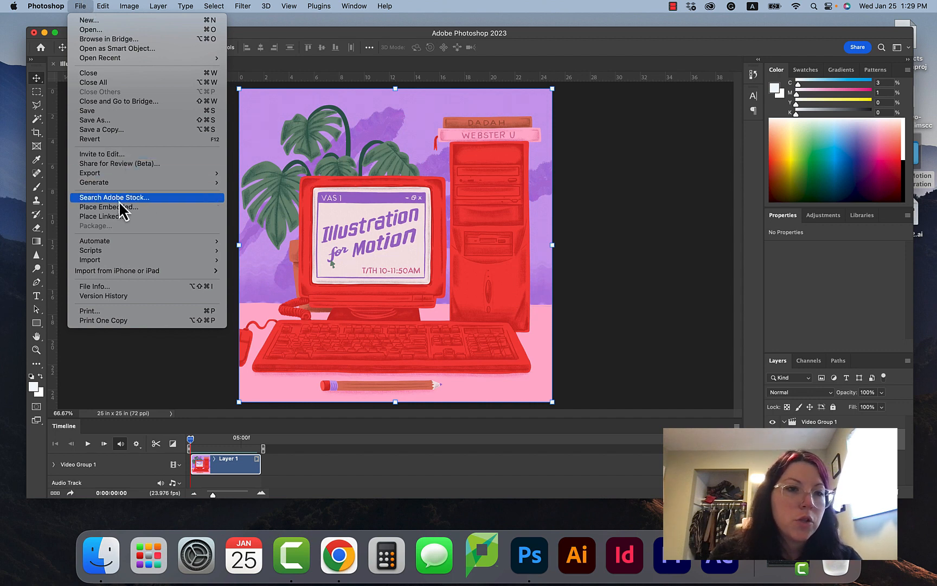
mouse_move(119, 177)
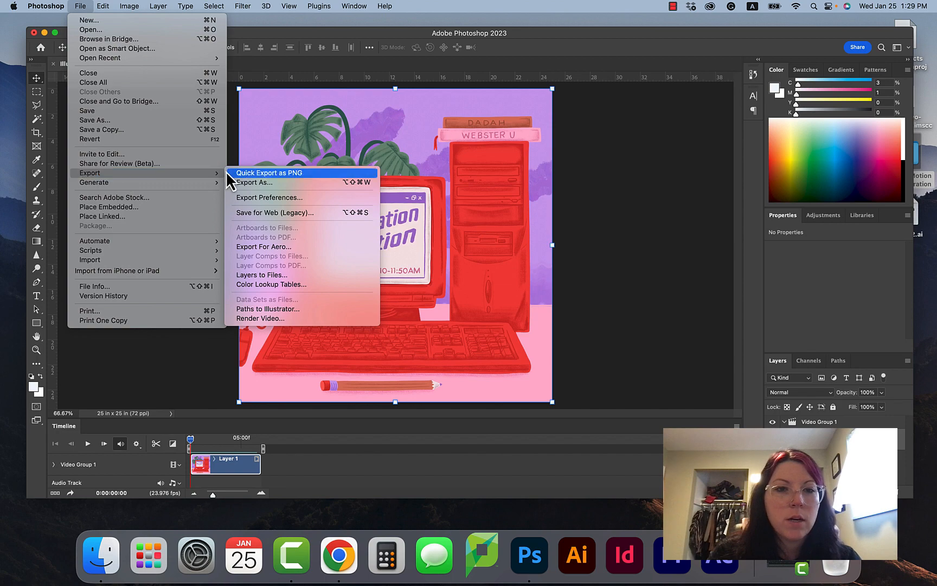
click(257, 214)
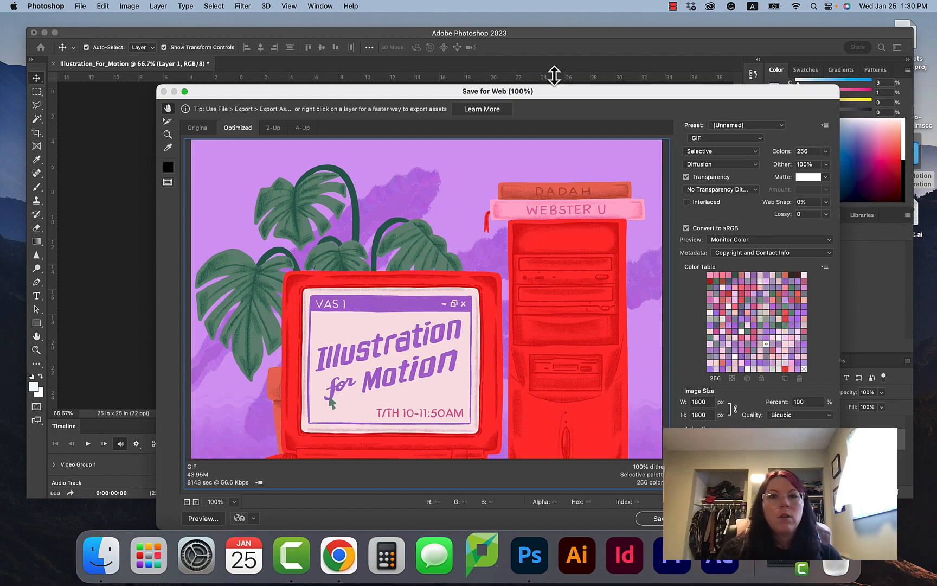
drag(539, 98, 501, 36)
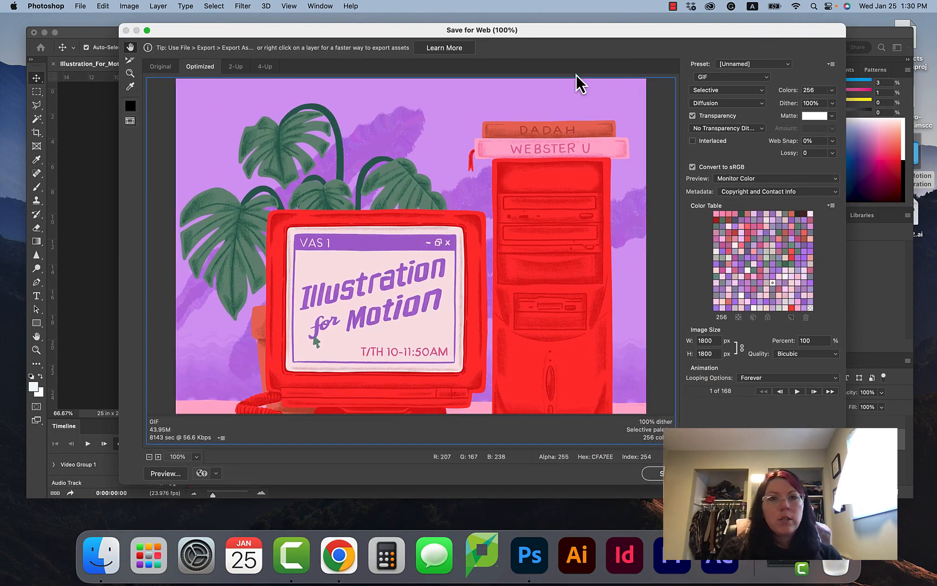
drag(493, 37, 462, 39)
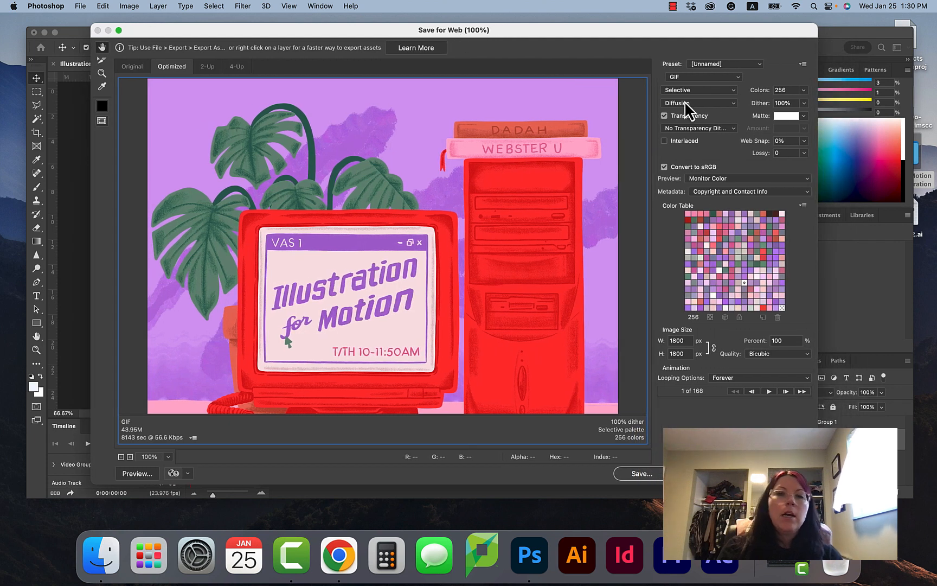
Review the available file formats and presets for the web export, keeping GIF and the [Unnamed] preset.
click(699, 77)
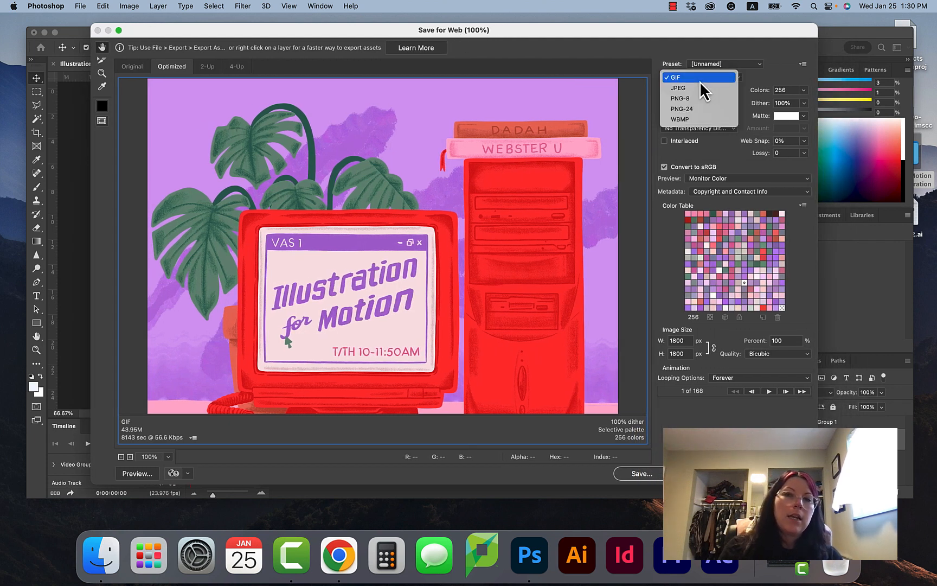
click(700, 81)
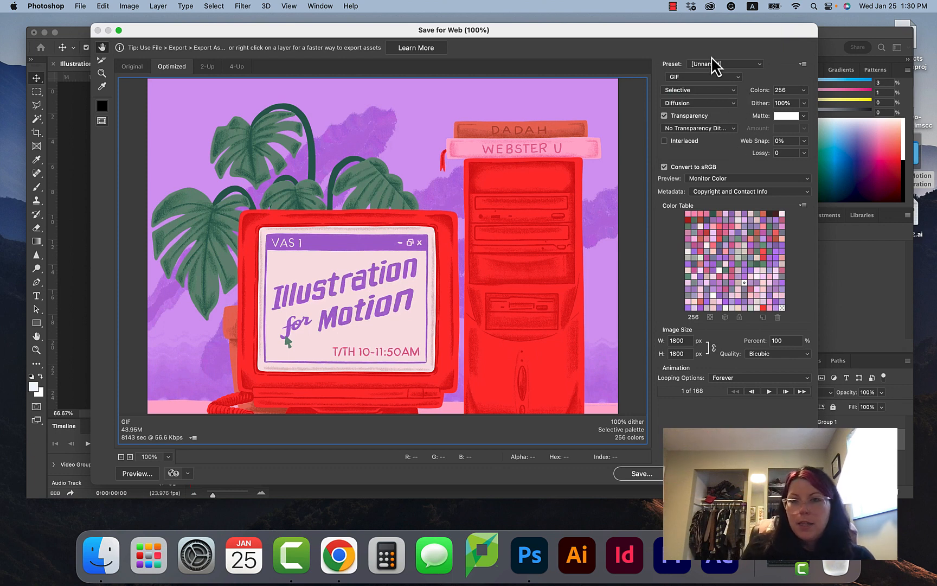
click(713, 65)
scroll(709, 66, up, 3)
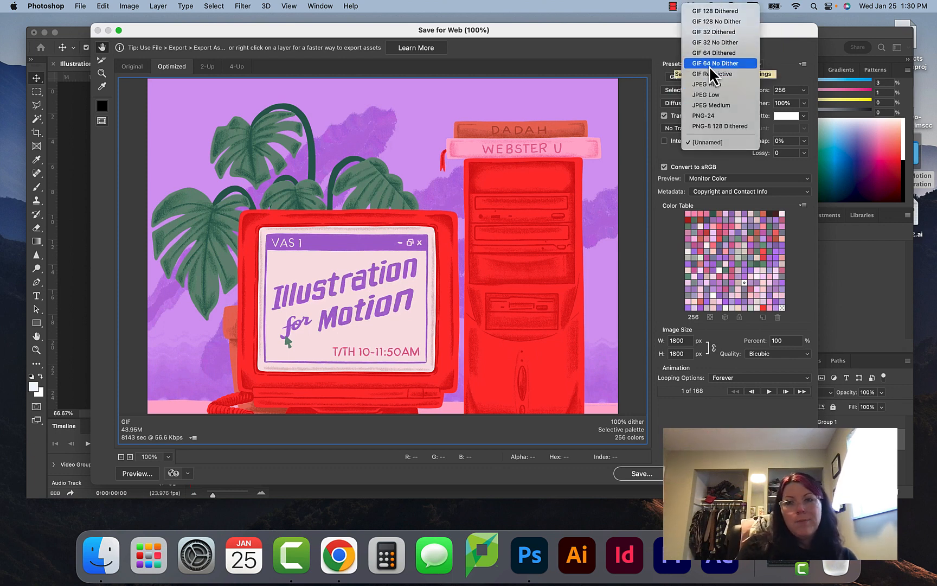
click(715, 143)
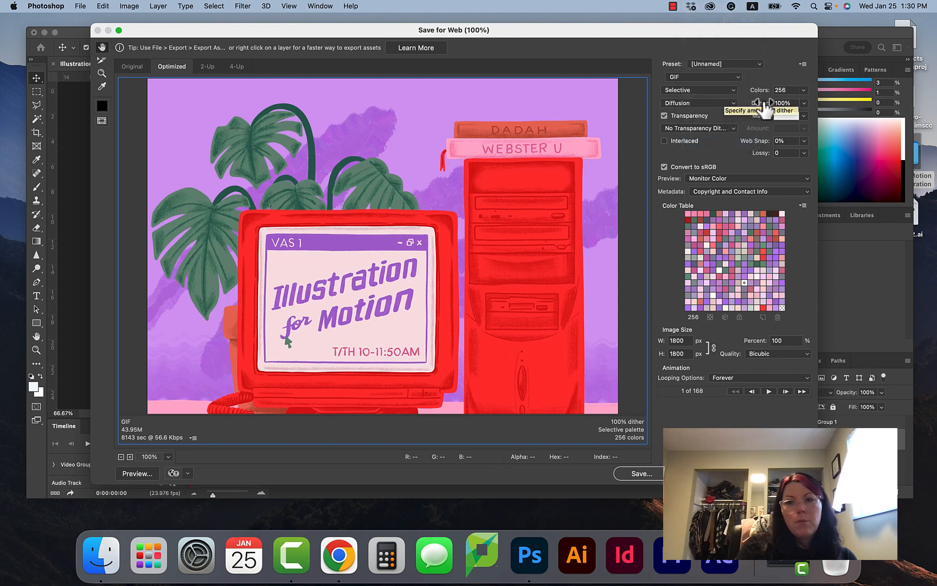
Check the color count, preview and metadata options, keeping 256 colors, Monitor Color, and Copyright and Contact Info.
click(805, 91)
click(805, 95)
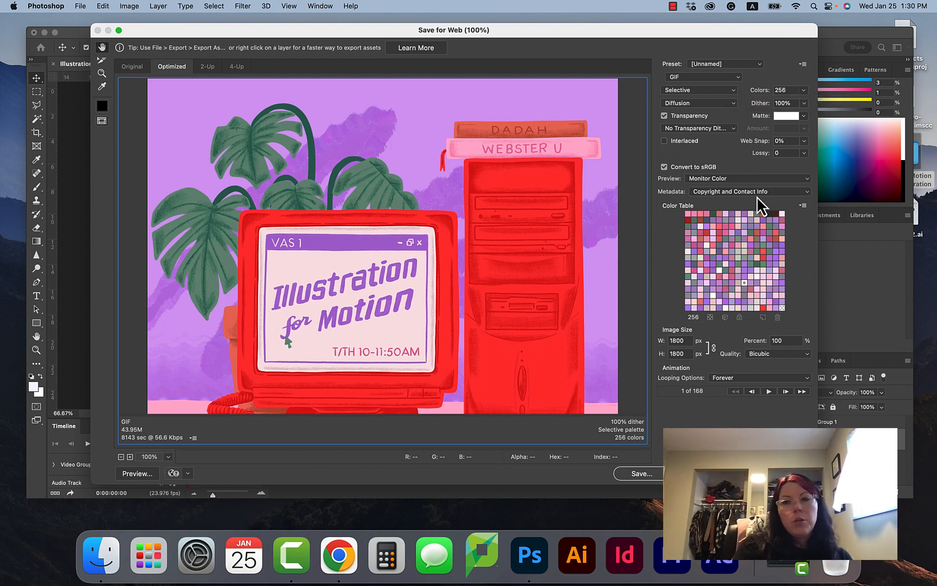
click(741, 181)
click(741, 181)
click(726, 192)
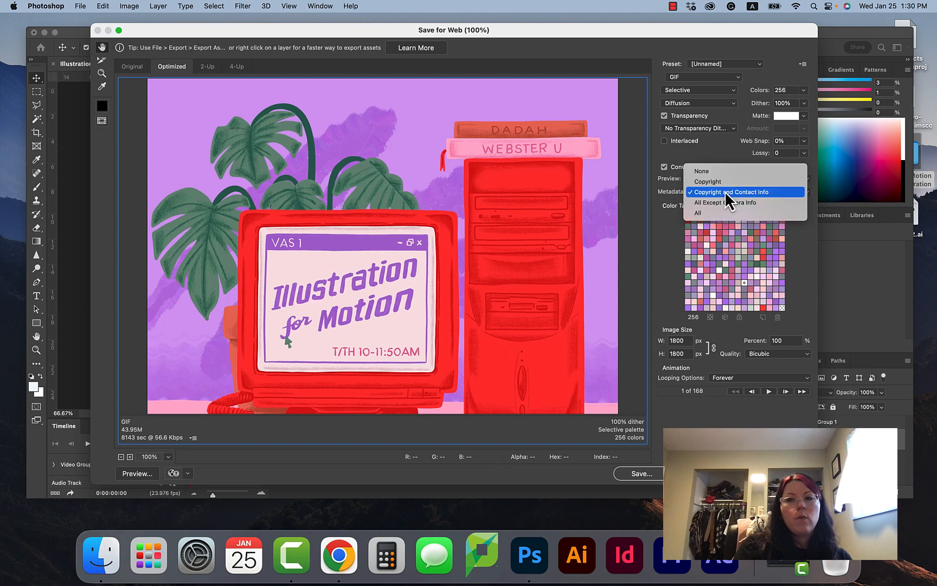
click(725, 193)
Set the exported GIF's width to 720 px and keep the animation's looping option at Forever.
click(679, 340)
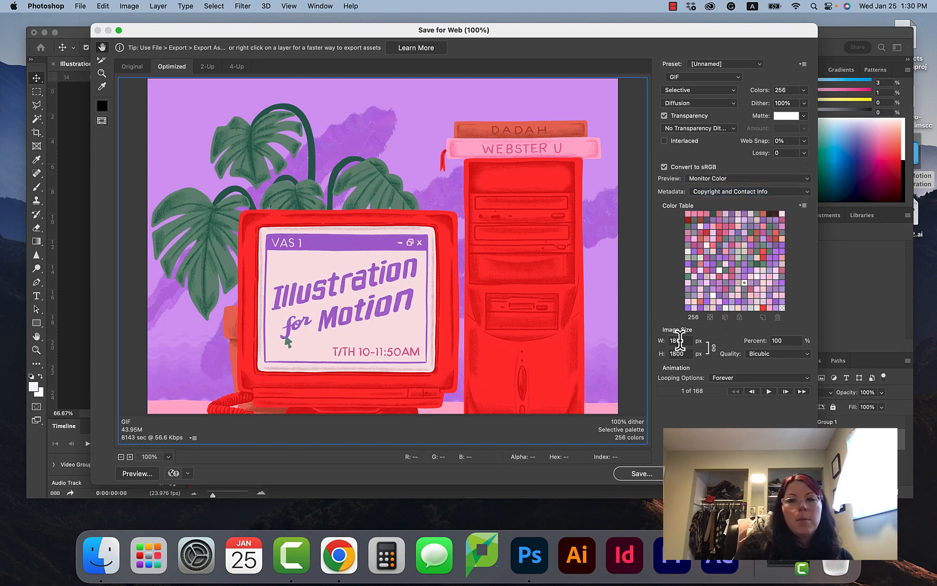
double_click(679, 340)
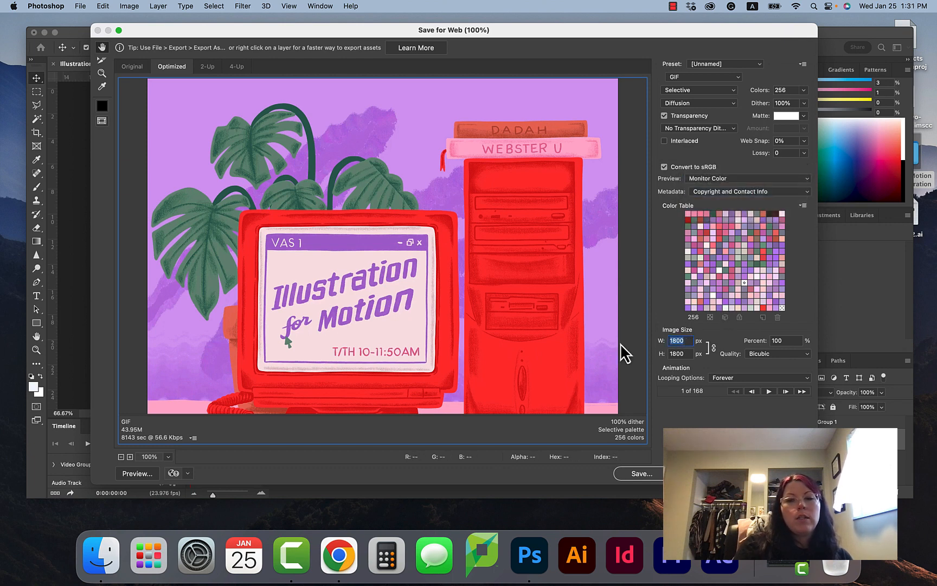
text(720)
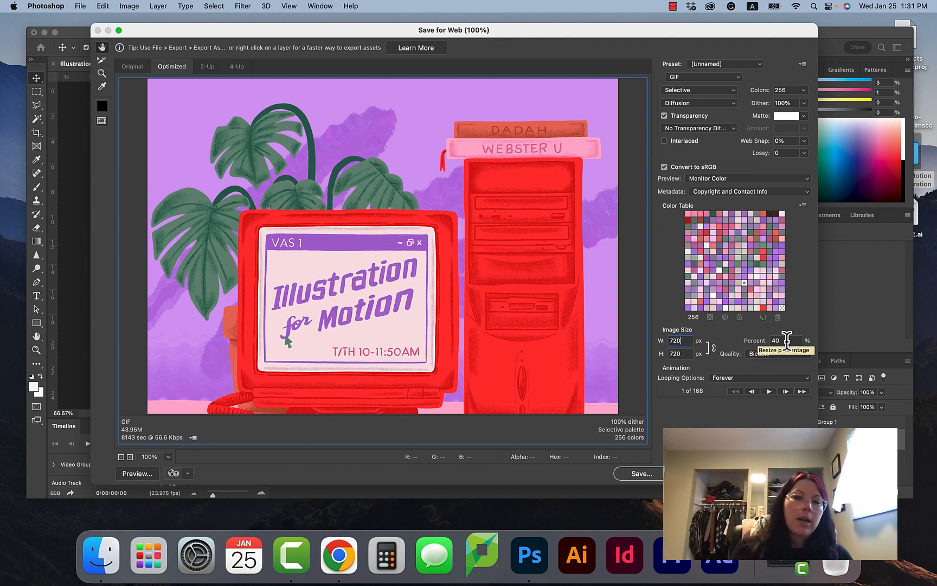
click(723, 378)
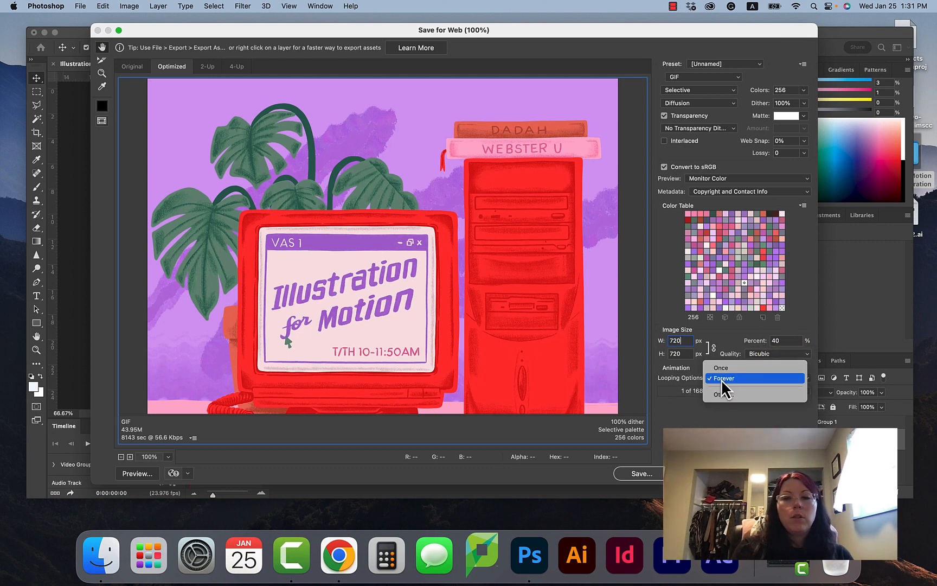
click(724, 379)
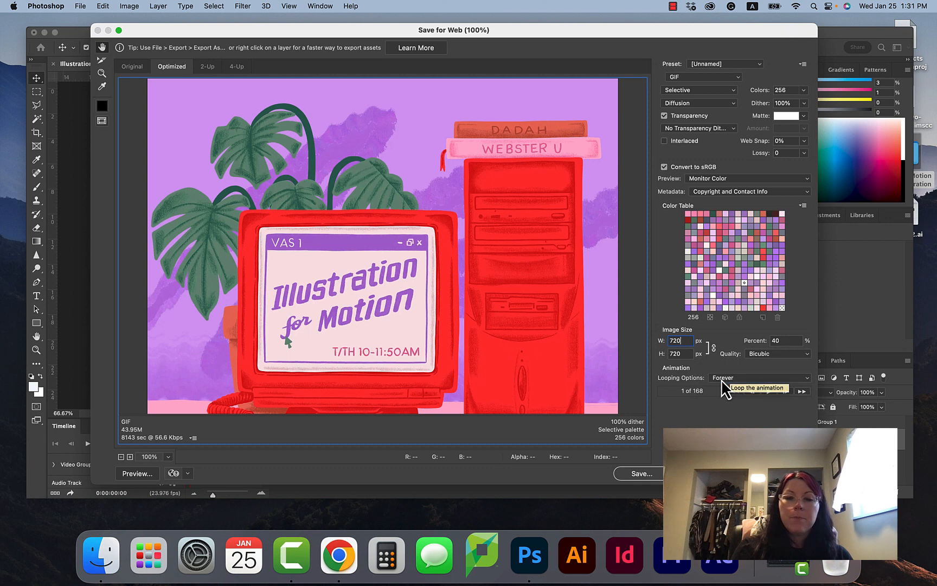
Save the optimized GIF as Illustration_For_Motion.gif in the Motion Basics in Illustration project folder on the Desktop, with the Images Only format.
click(629, 474)
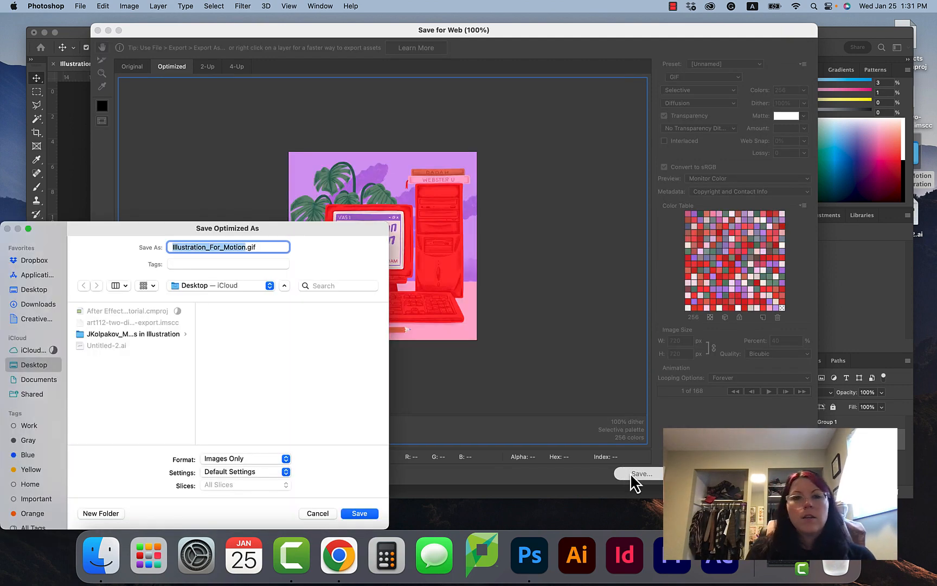
drag(340, 240, 556, 138)
click(384, 231)
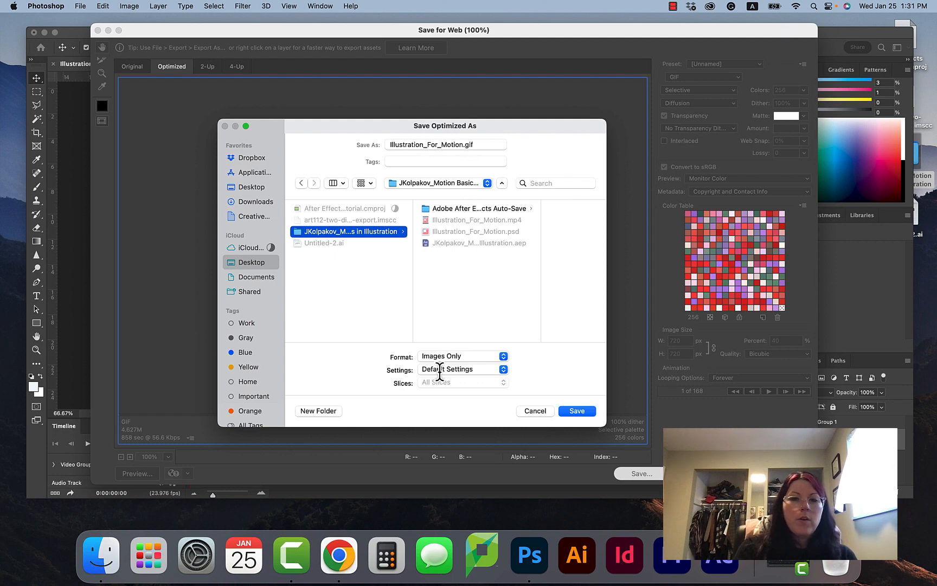
click(590, 411)
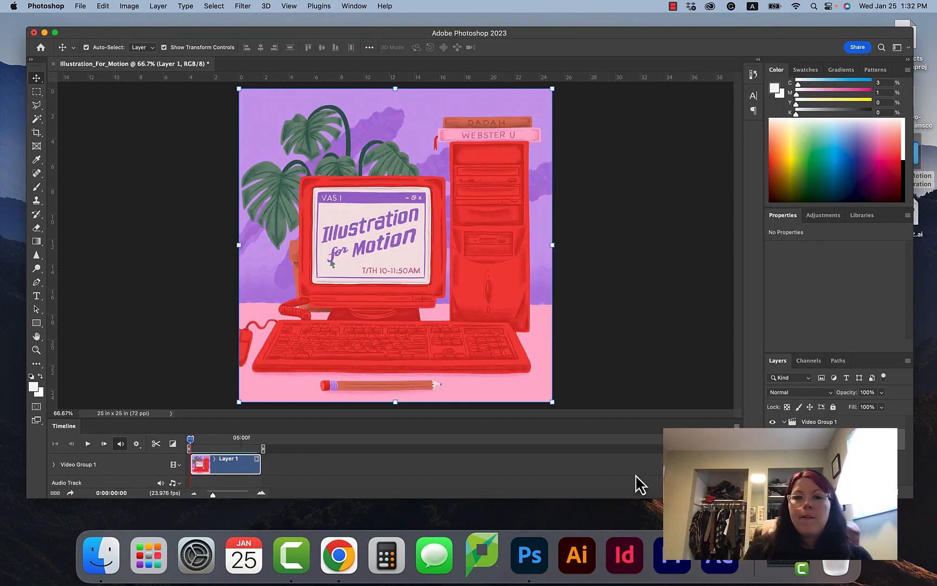
Quit Photoshop without saving changes to the Illustration_For_Motion document.
click(54, 6)
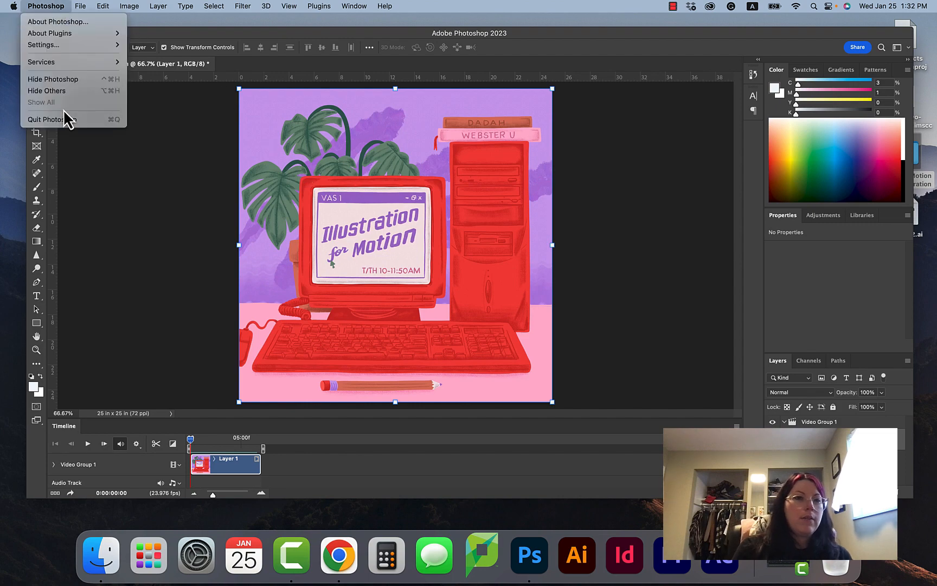
click(58, 124)
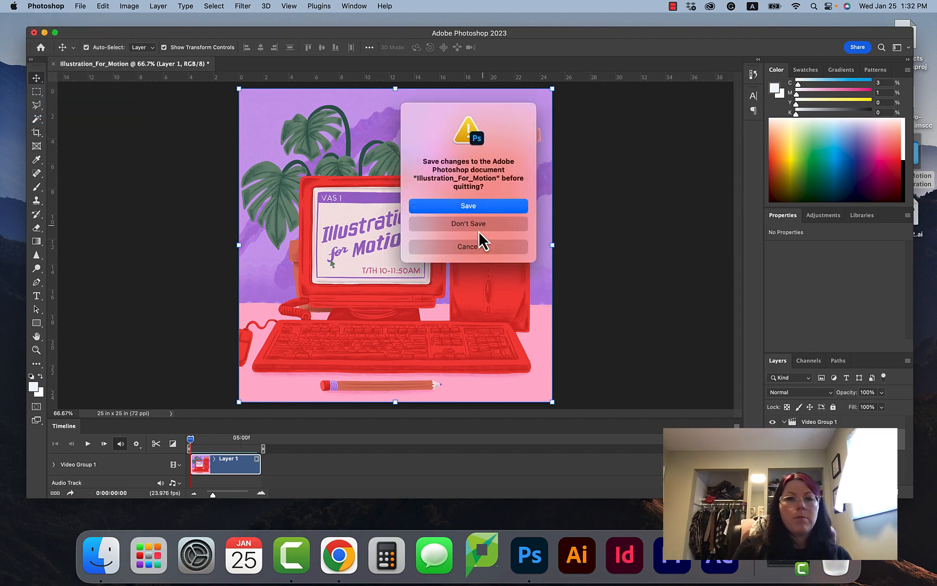
click(478, 228)
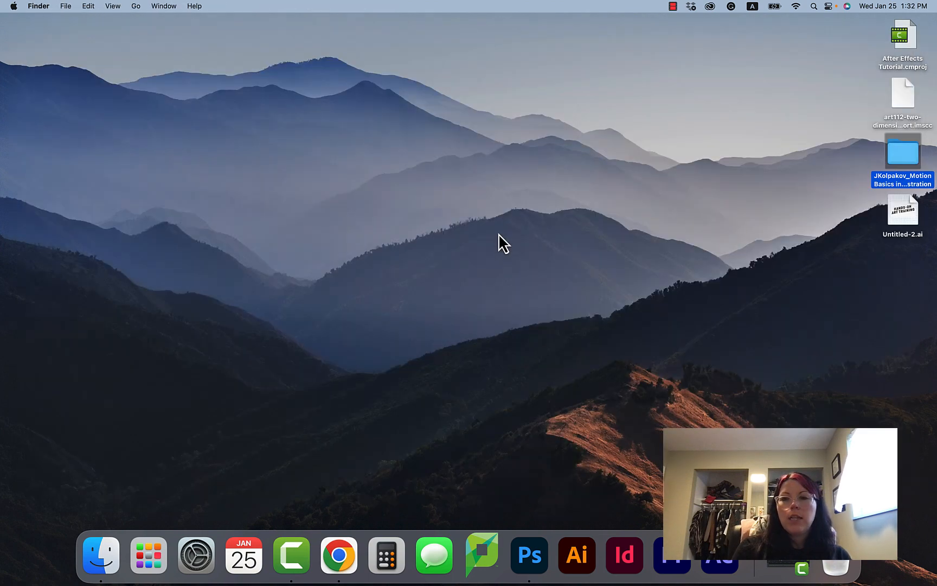
Open the Motion Basics project folder from the desktop, preview Illustration_For_Motion.gif in Quick Look, and close the preview.
double_click(913, 165)
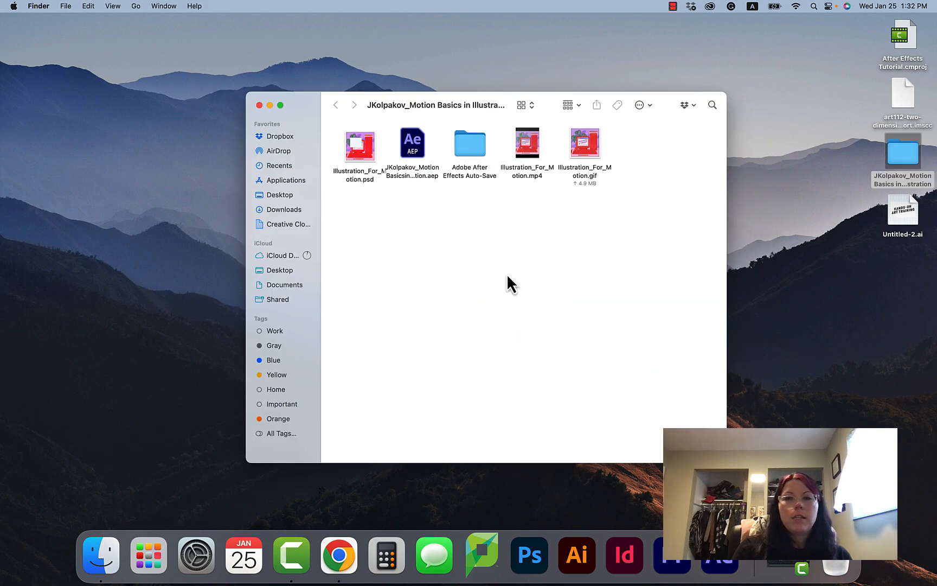
click(593, 178)
key(space)
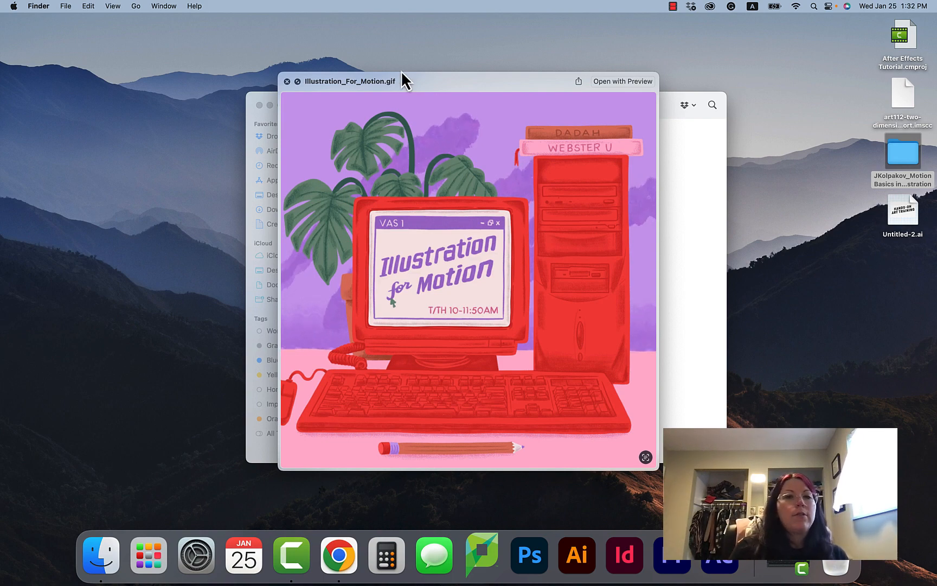
click(287, 81)
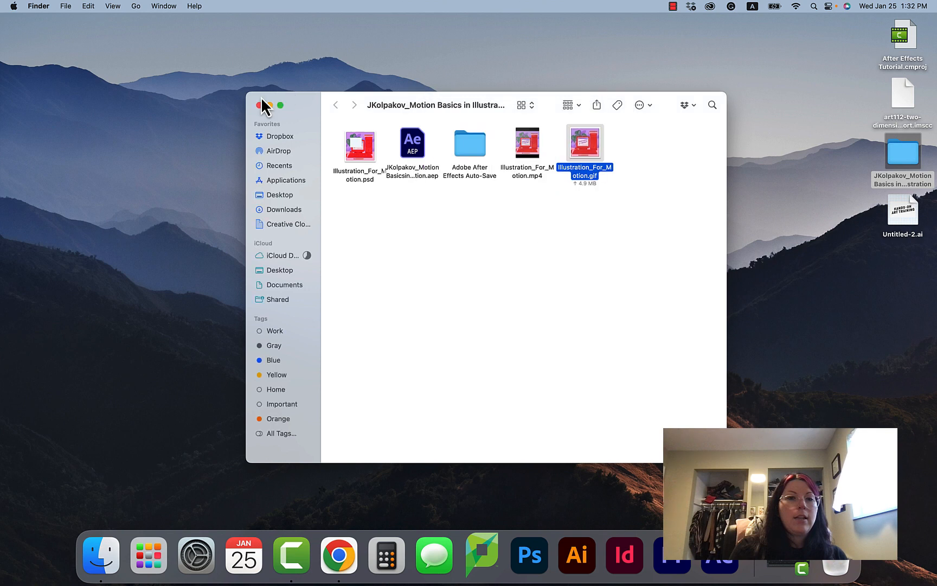
click(466, 205)
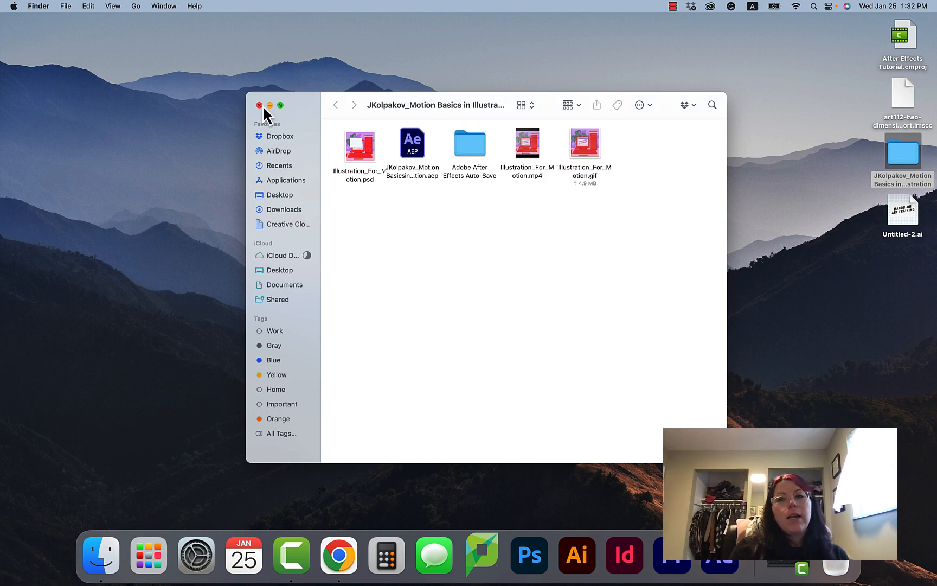